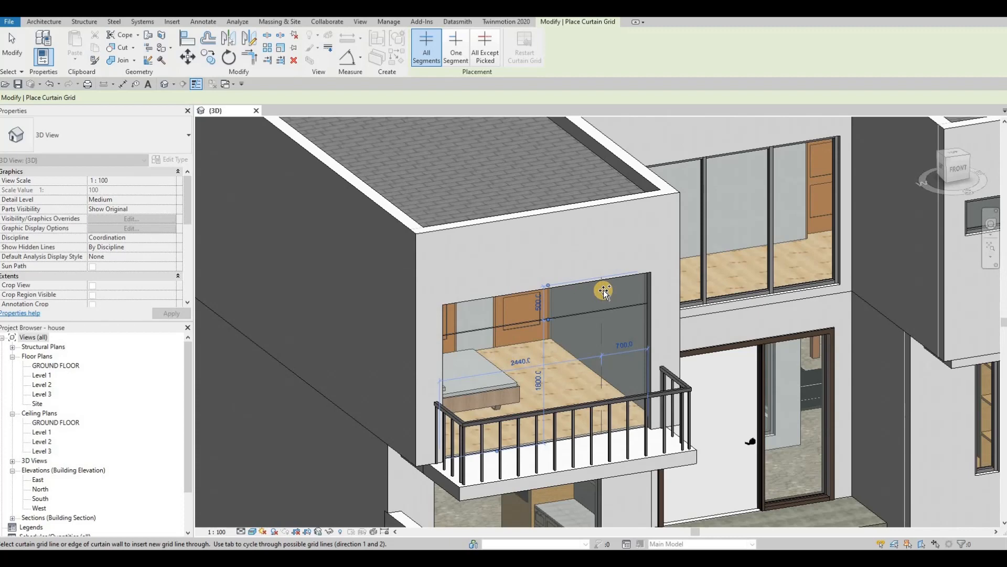
# Step: Add vertical grid lines to the front balcony curtain wall: one 700 mm from the edge near the entrance, two dividing the remainder into thirds
pyautogui.click(603, 290)
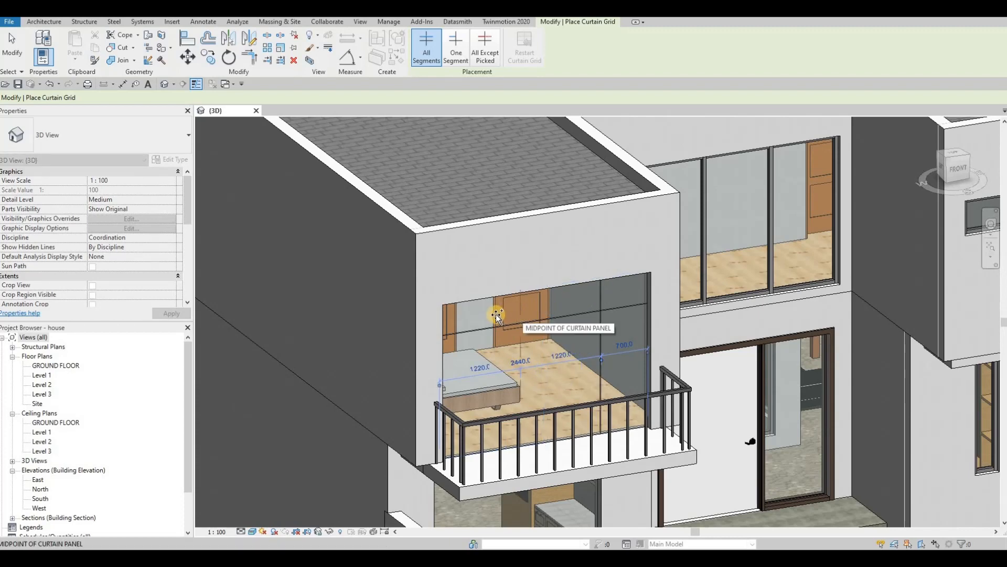
pyautogui.click(536, 314)
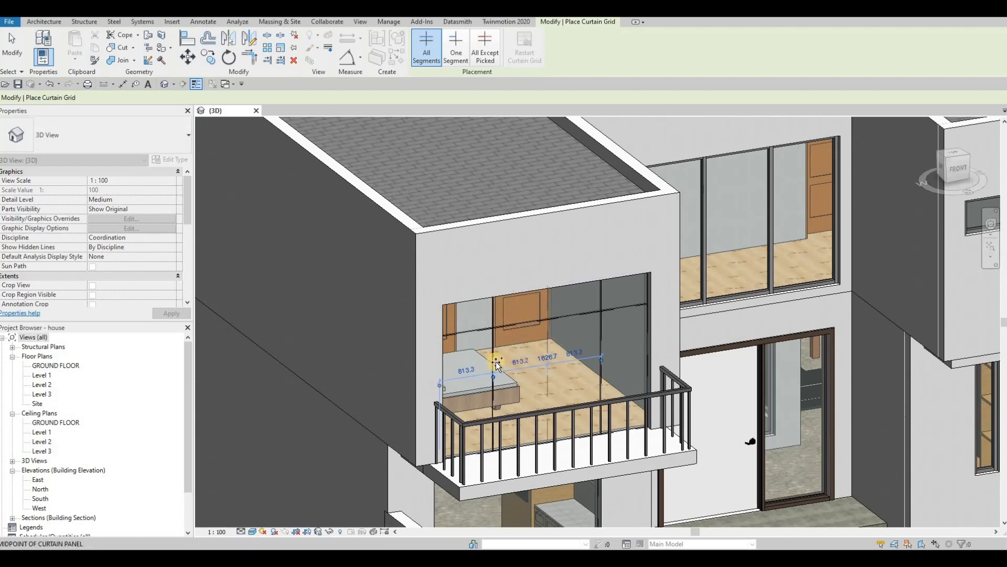
pyautogui.click(549, 314)
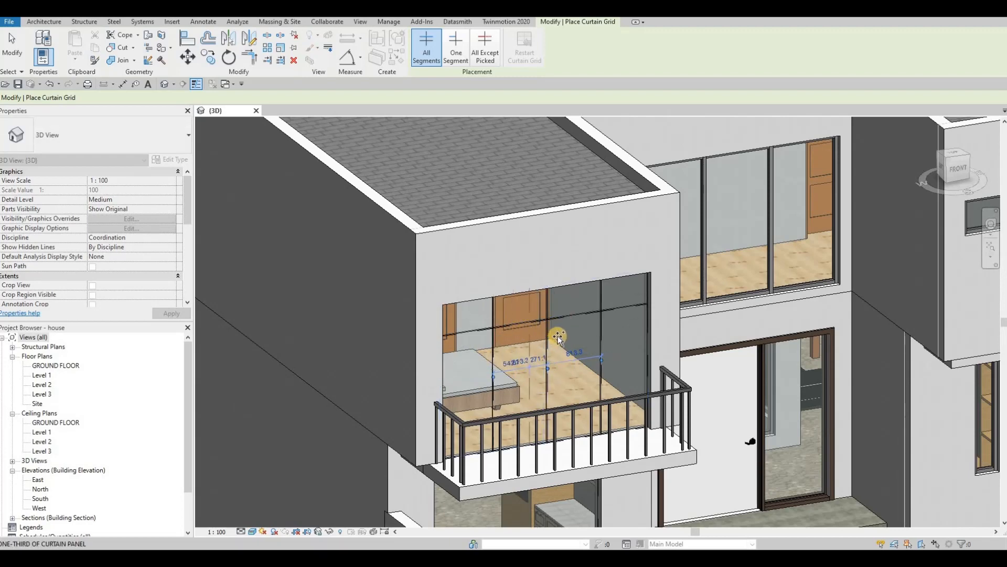
pyautogui.scroll(-2, 536, 343)
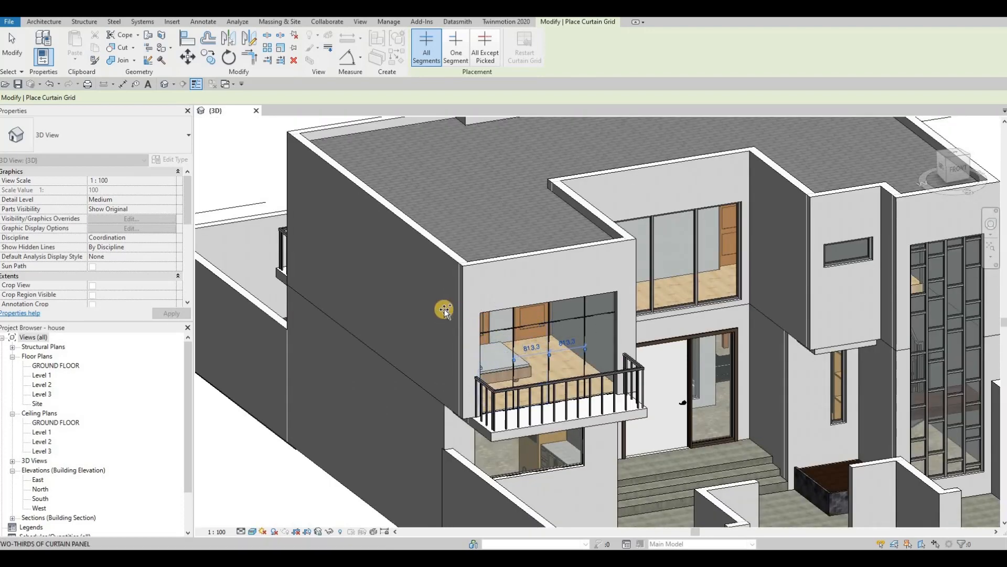
# Step: Divide the ground-floor curtain wall window below the front balcony into three equal panels with two vertical grid lines
pyautogui.scroll(-2, 420, 308)
pyautogui.keyDown('shift'); pyautogui.moveTo(420, 293); pyautogui.dragTo(462, 370, button='middle'); pyautogui.keyUp('shift')
pyautogui.scroll(6, 468, 294)
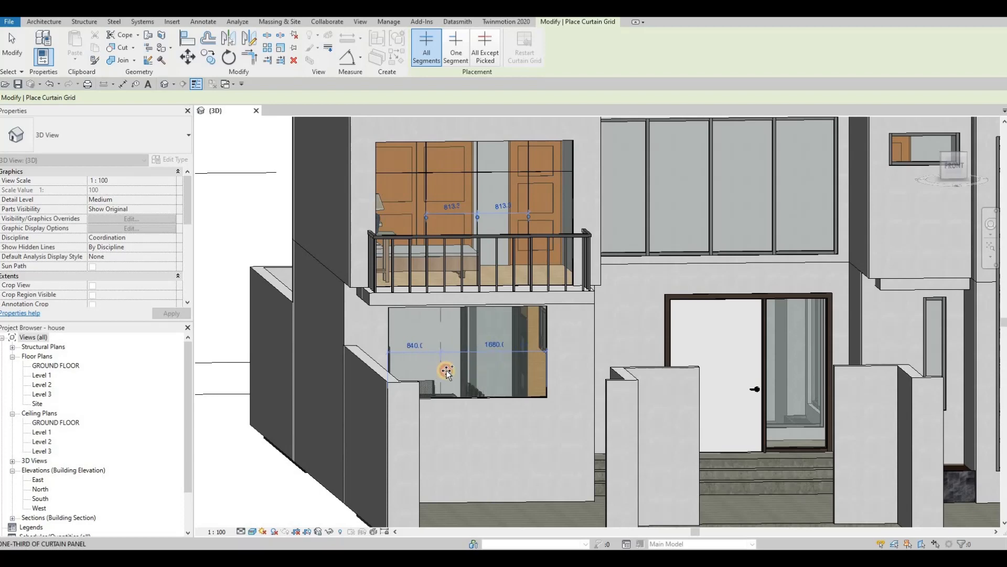
pyautogui.click(499, 373)
pyautogui.click(499, 373)
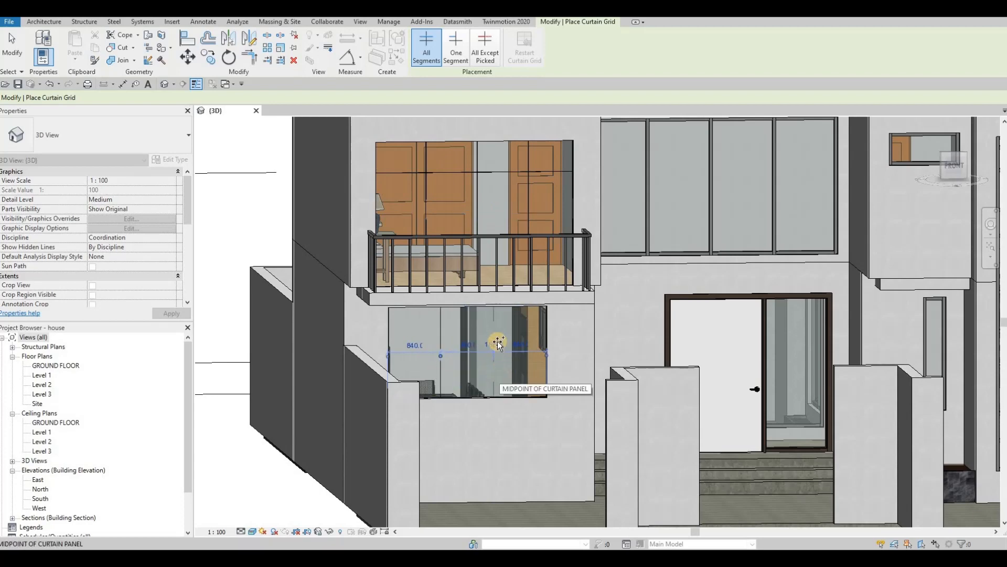
# Step: On the left rear balcony curtain wall, add a horizontal grid line 500 mm below the top and a vertical one 700 mm from the inner edge
pyautogui.scroll(-5, 464, 329)
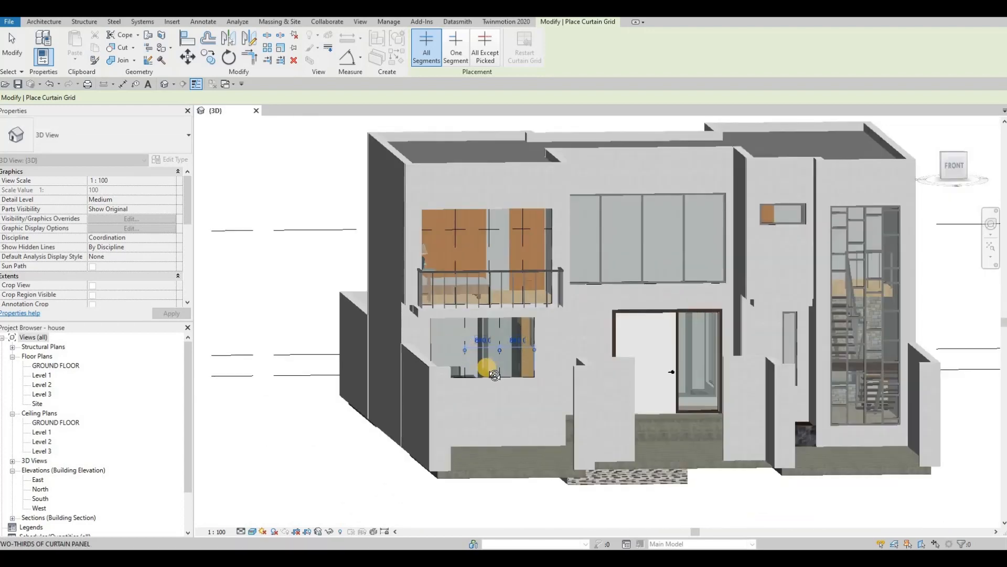
pyautogui.keyDown('shift'); pyautogui.moveTo(472, 370); pyautogui.dragTo(518, 338, button='middle'); pyautogui.keyUp('shift')
pyautogui.scroll(-4, 522, 348)
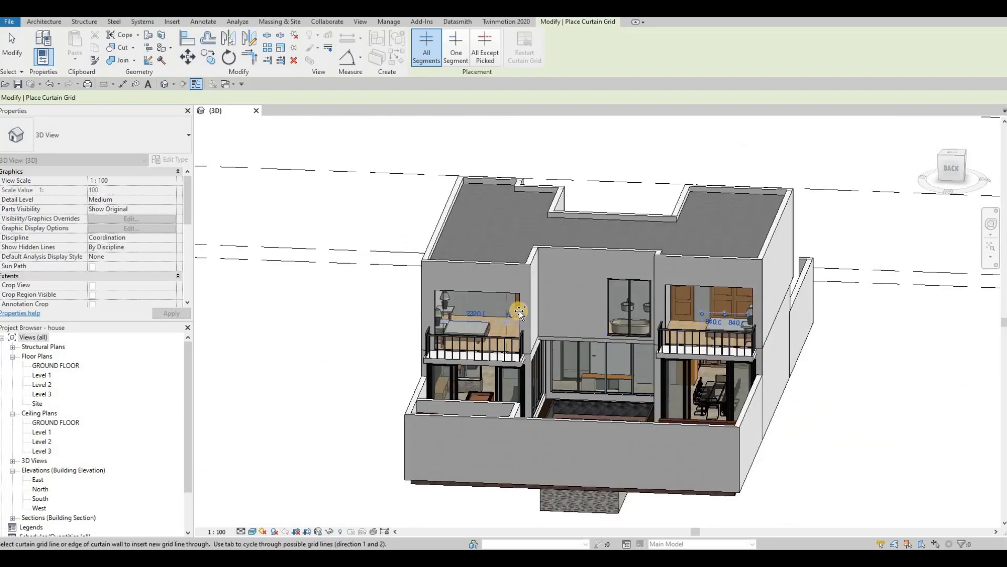
pyautogui.scroll(3, 508, 307)
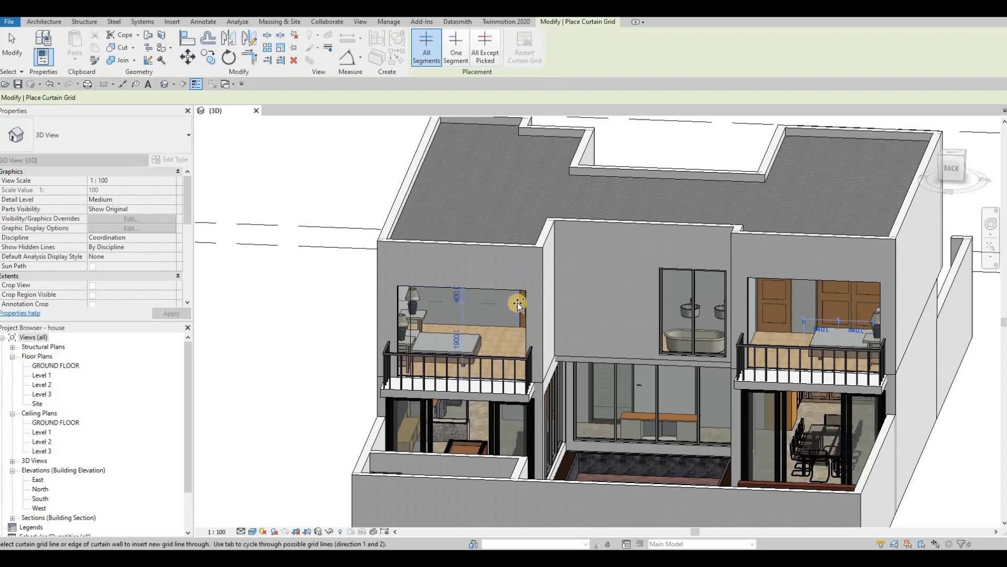
pyautogui.click(511, 306)
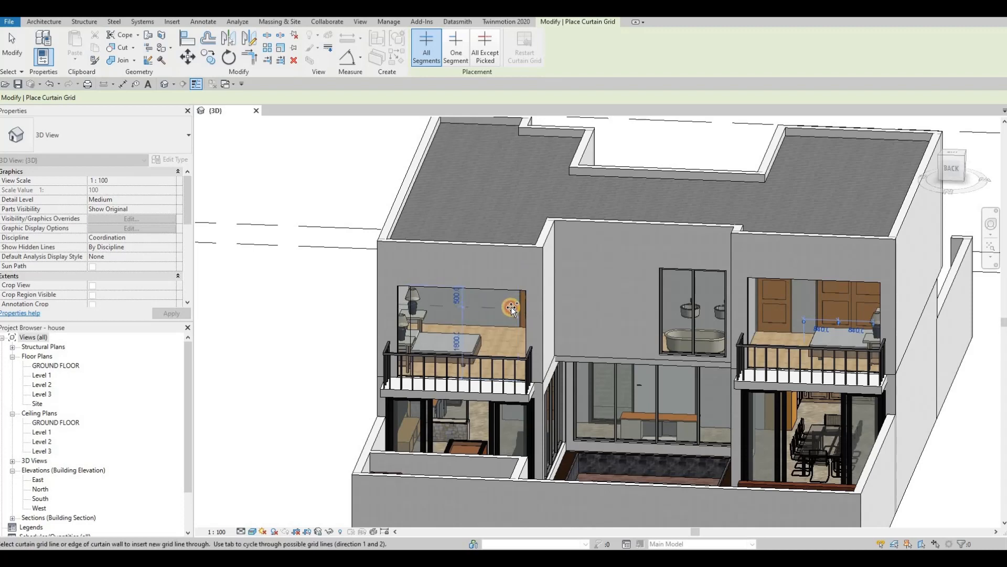
# Step: Divide the right rear balcony curtain wall with an upper horizontal grid line, a vertical one 700 mm from the inner edge, and two at thirds
pyautogui.click(761, 298)
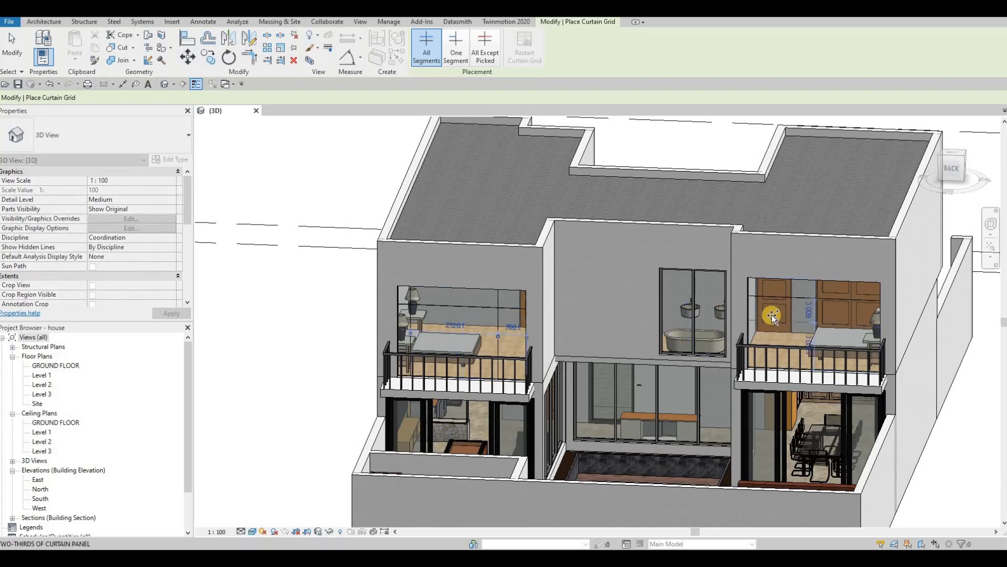
pyautogui.press('Tab')
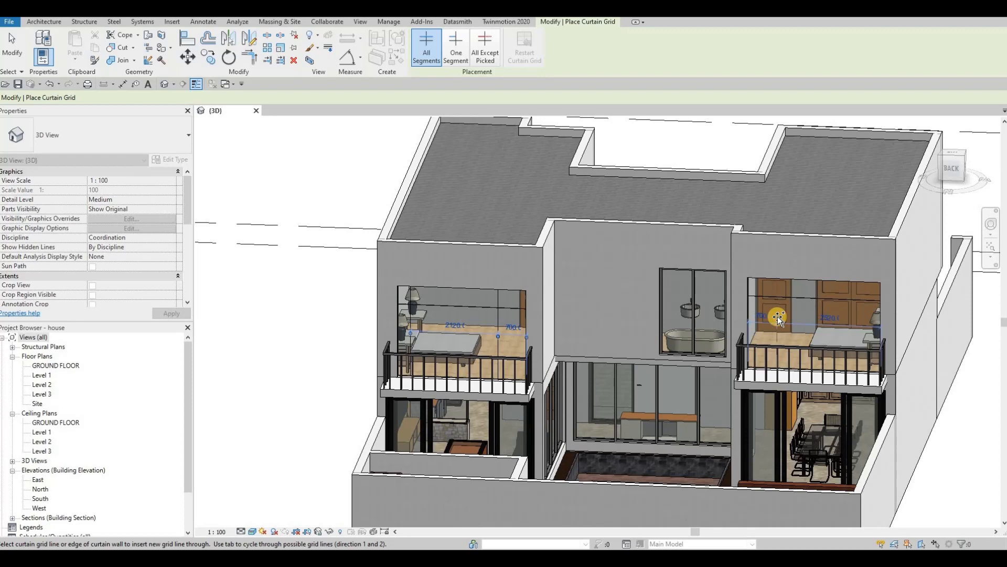
pyautogui.click(778, 318)
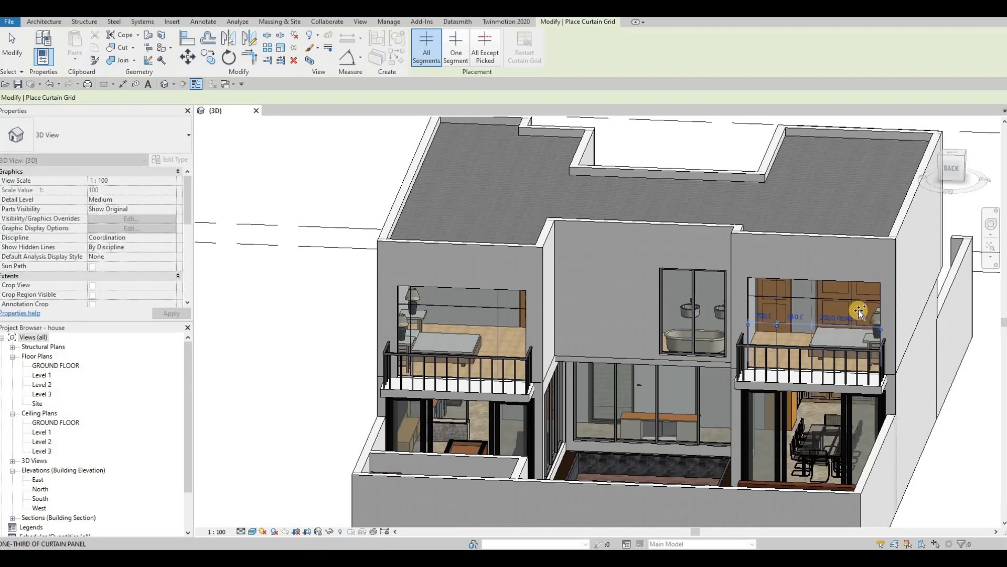
pyautogui.keyDown('shift'); pyautogui.moveTo(809, 316); pyautogui.dragTo(788, 305, button='middle'); pyautogui.keyUp('shift')
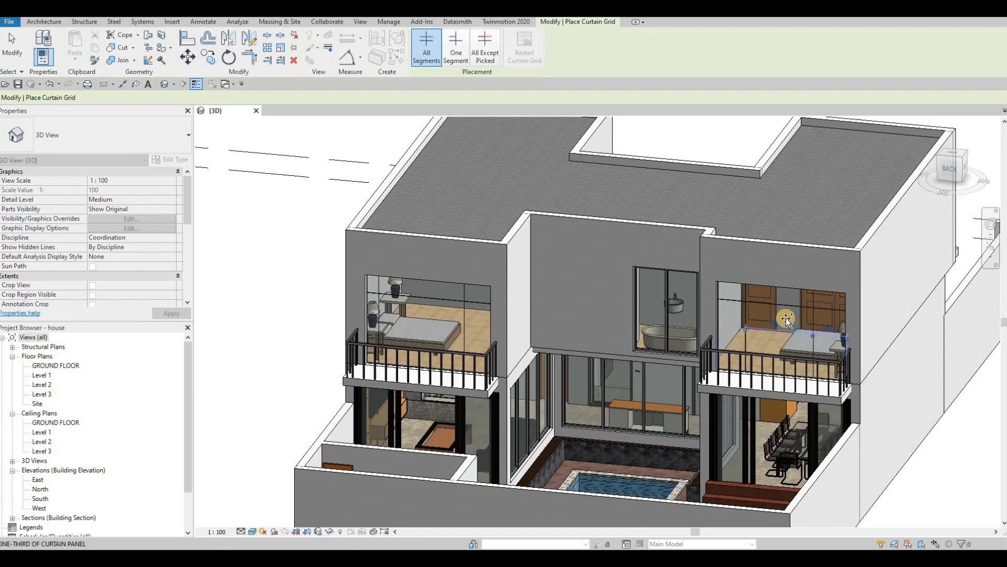
pyautogui.click(704, 308)
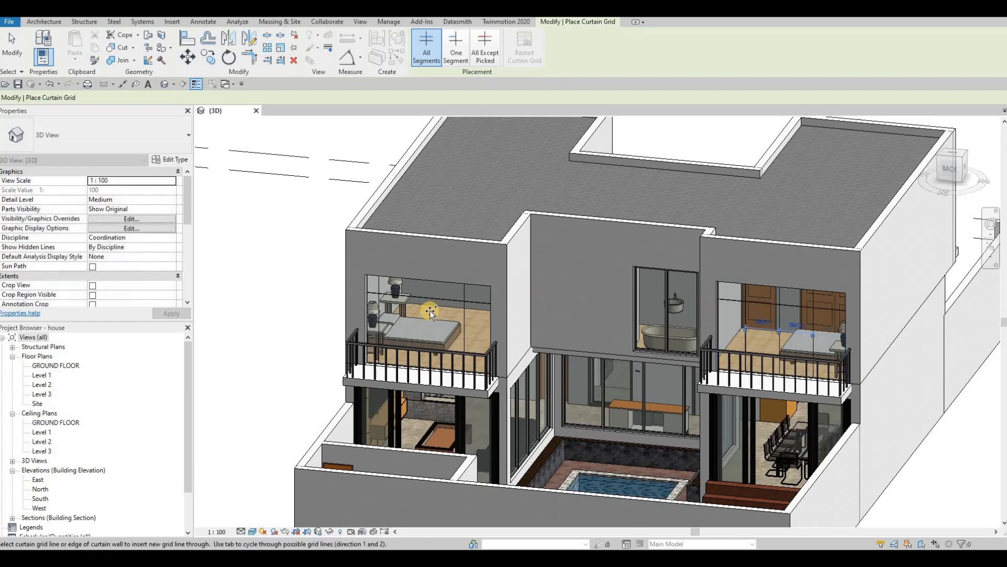
# Step: On the left rear balcony curtain wall, undo the last vertical grid line and delete the stray one near the outer edge
pyautogui.click(432, 309)
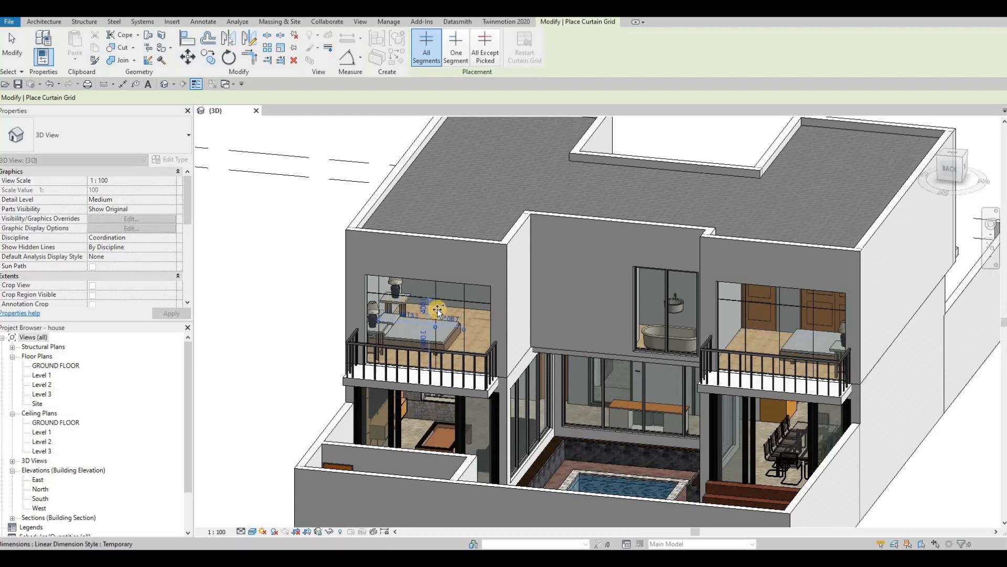
pyautogui.hotkey('ctrl', 'z')
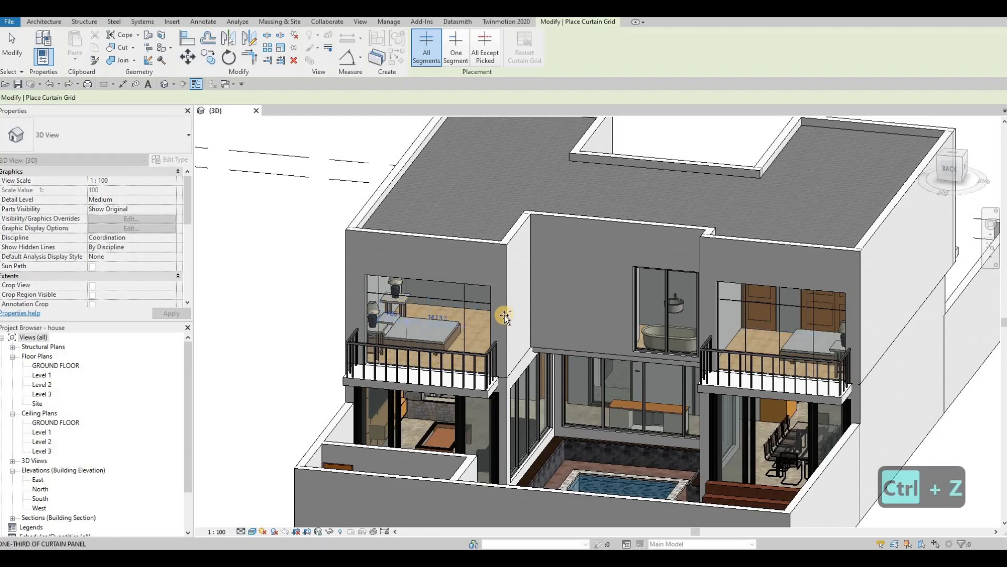
pyautogui.keyDown('shift'); pyautogui.moveTo(512, 310); pyautogui.dragTo(370, 314, button='middle'); pyautogui.keyUp('shift')
pyautogui.scroll(3, 370, 314)
pyautogui.press('Escape')
pyautogui.press('Escape')
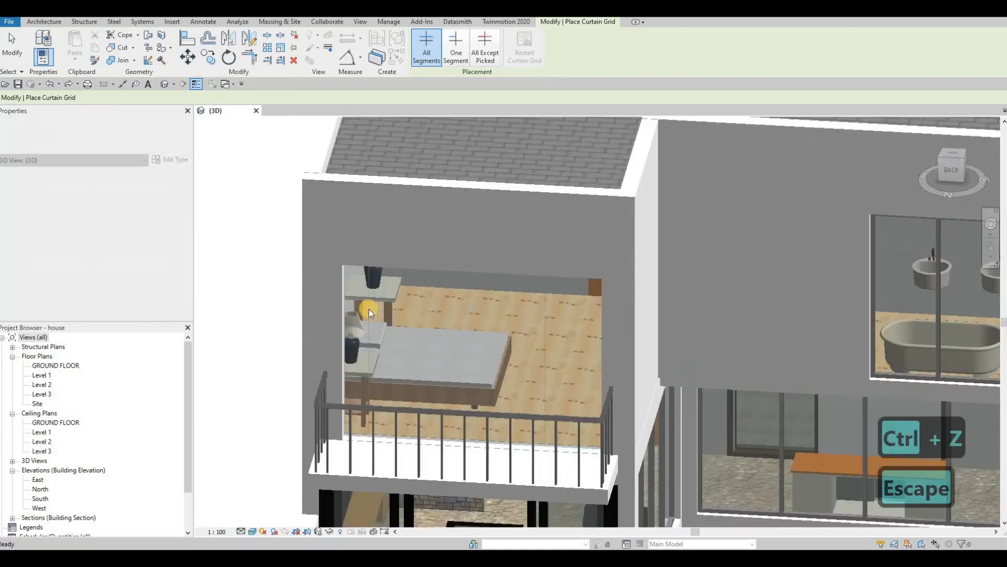
pyautogui.click(369, 310)
pyautogui.press('Delete')
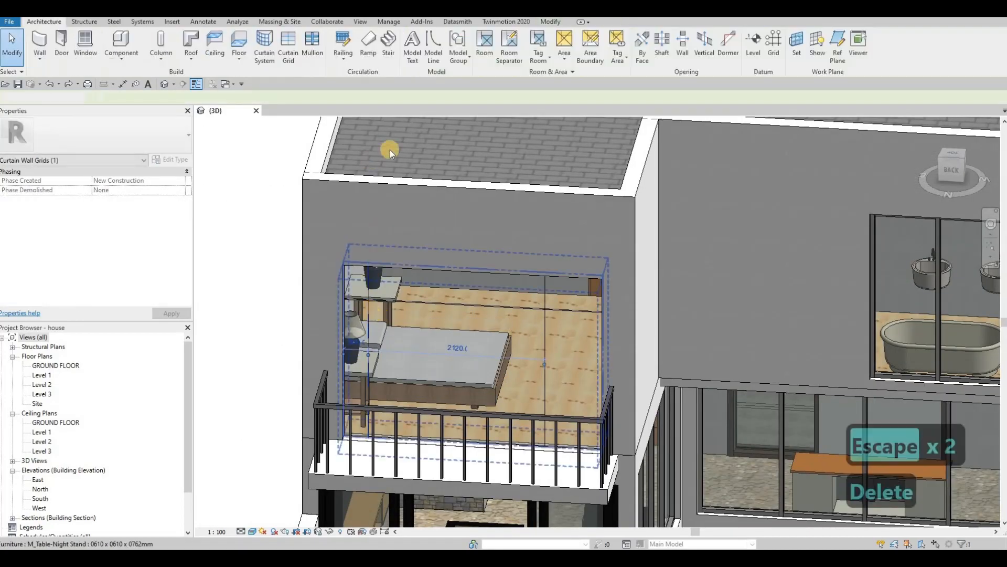
pyautogui.click(302, 46)
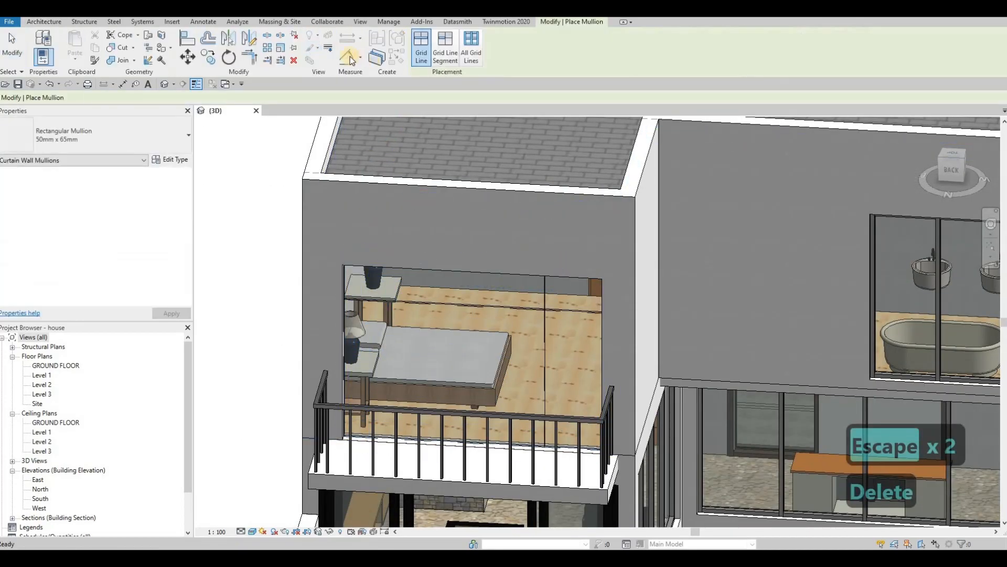
pyautogui.press('Escape')
pyautogui.press('Escape')
# Step: Split the wide part of the left rear balcony curtain wall into three equal panels with two vertical grid lines
pyautogui.click(288, 47)
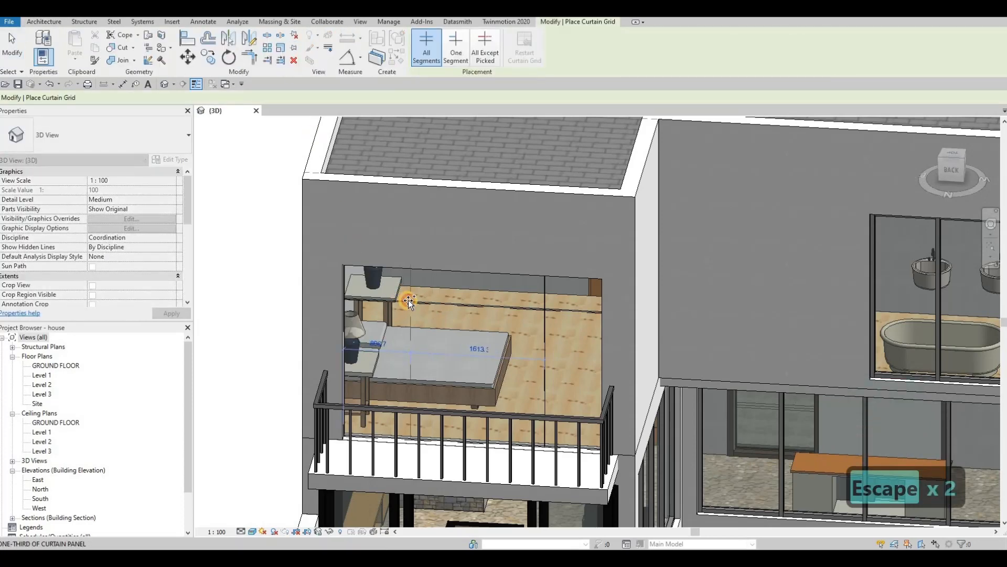
pyautogui.click(471, 305)
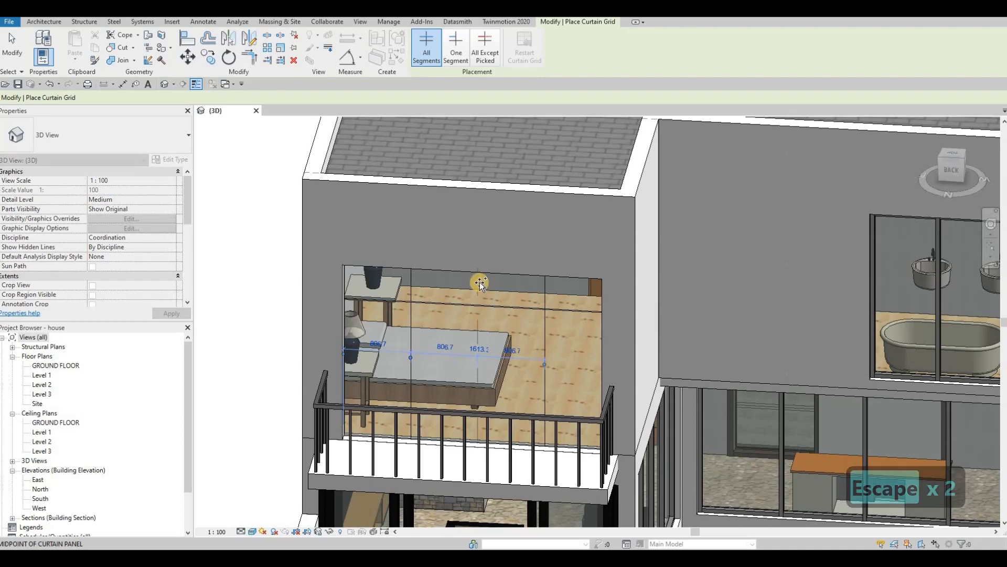
pyautogui.click(479, 283)
pyautogui.press('Escape')
pyautogui.press('Escape')
# Step: Place 50mm x 65mm rectangular mullions on all grid lines of both rear balcony curtain walls
pyautogui.scroll(-5, 501, 310)
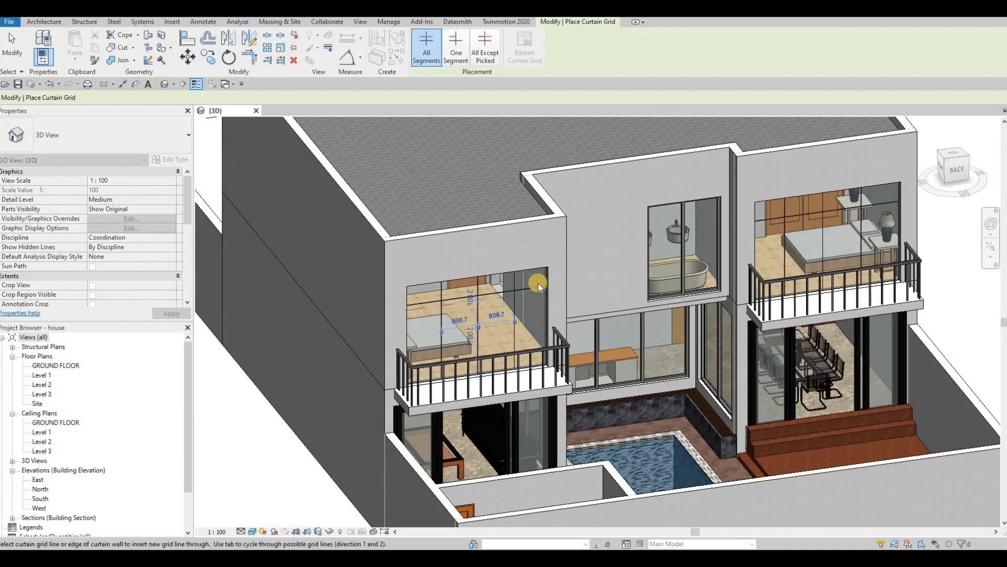
pyautogui.scroll(-3, 581, 291)
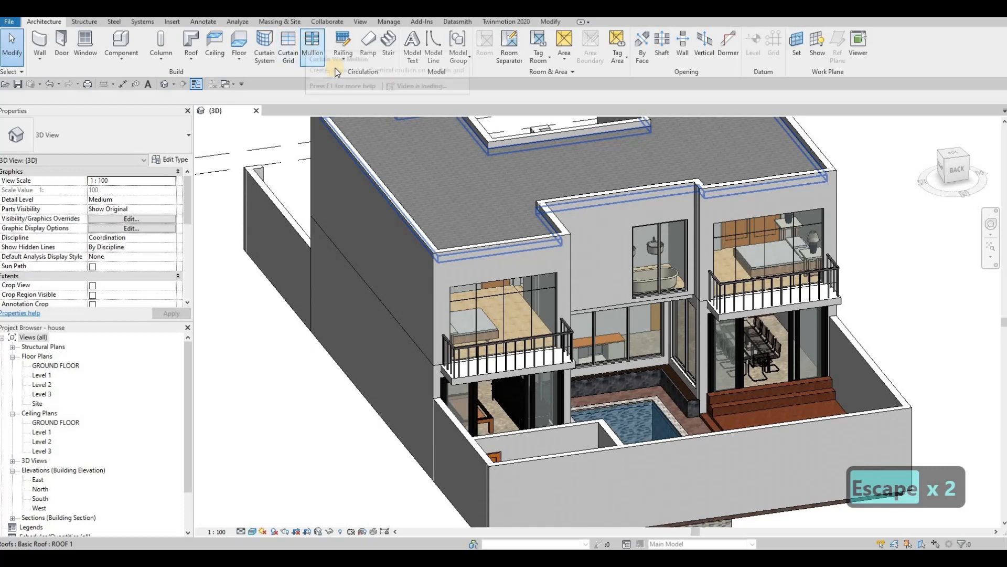
pyautogui.click(308, 46)
pyautogui.click(471, 55)
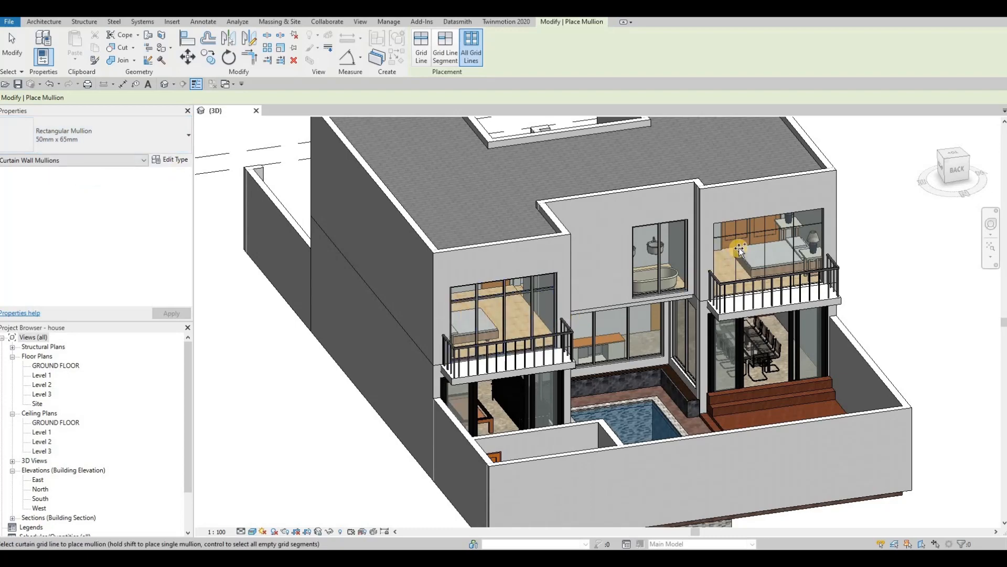
pyautogui.click(706, 286)
# Step: Place 50mm x 65mm rectangular mullions on all grid lines of the front balcony curtain wall and the ground-floor window below it
pyautogui.scroll(-5, 621, 336)
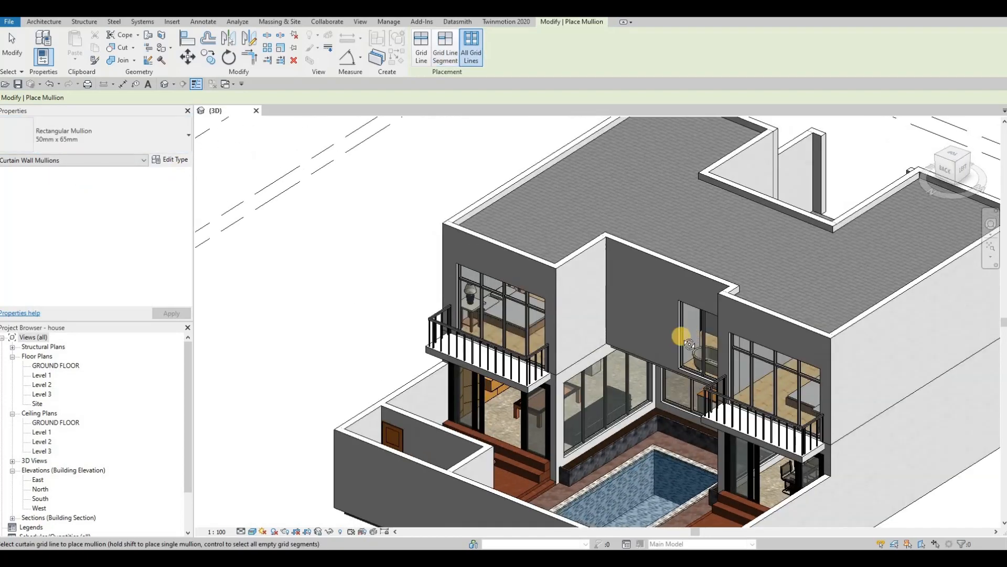
pyautogui.keyDown('shift'); pyautogui.moveTo(444, 326); pyautogui.dragTo(511, 428, button='middle'); pyautogui.keyUp('shift')
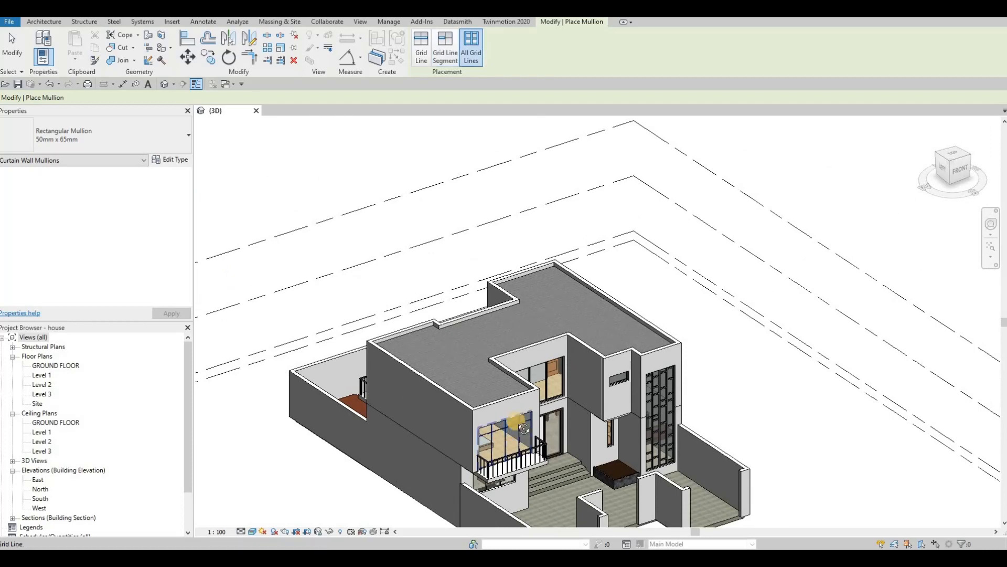
pyautogui.keyDown('shift'); pyautogui.moveTo(483, 339); pyautogui.dragTo(453, 404, button='middle'); pyautogui.keyUp('shift')
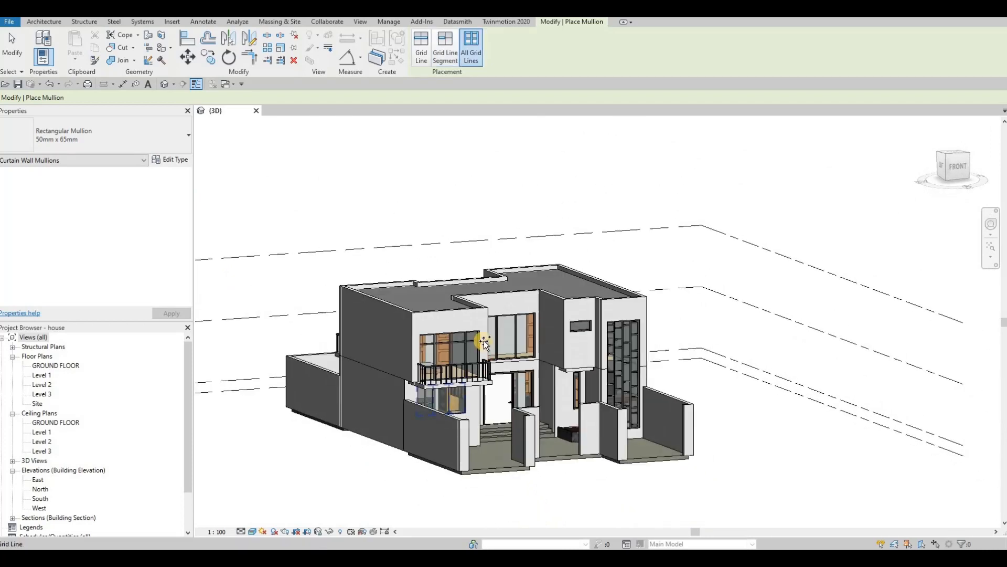
pyautogui.keyDown('shift'); pyautogui.moveTo(449, 357); pyautogui.dragTo(516, 312, button='middle'); pyautogui.keyUp('shift')
pyautogui.scroll(3, 516, 312)
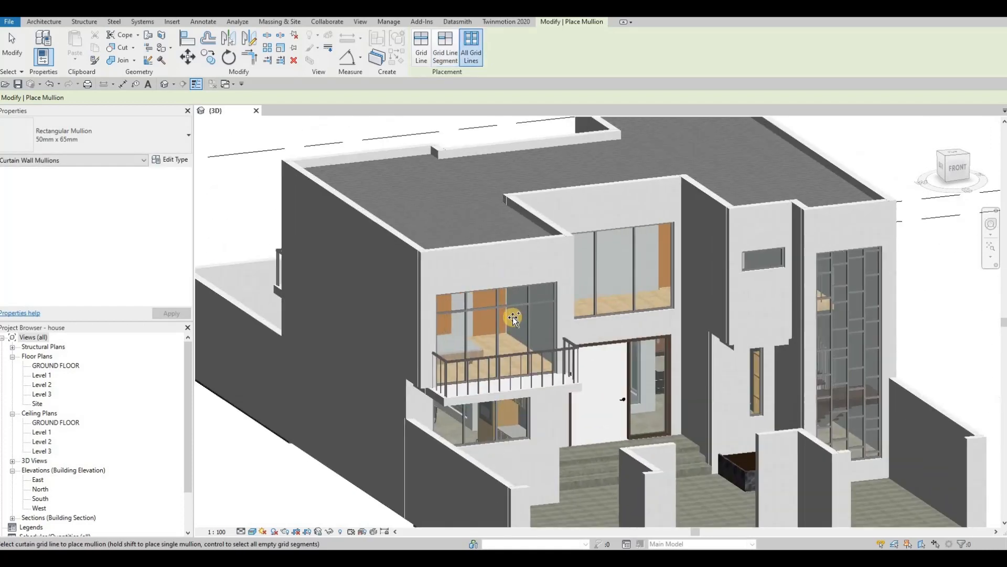
pyautogui.press('Escape')
pyautogui.press('Escape')
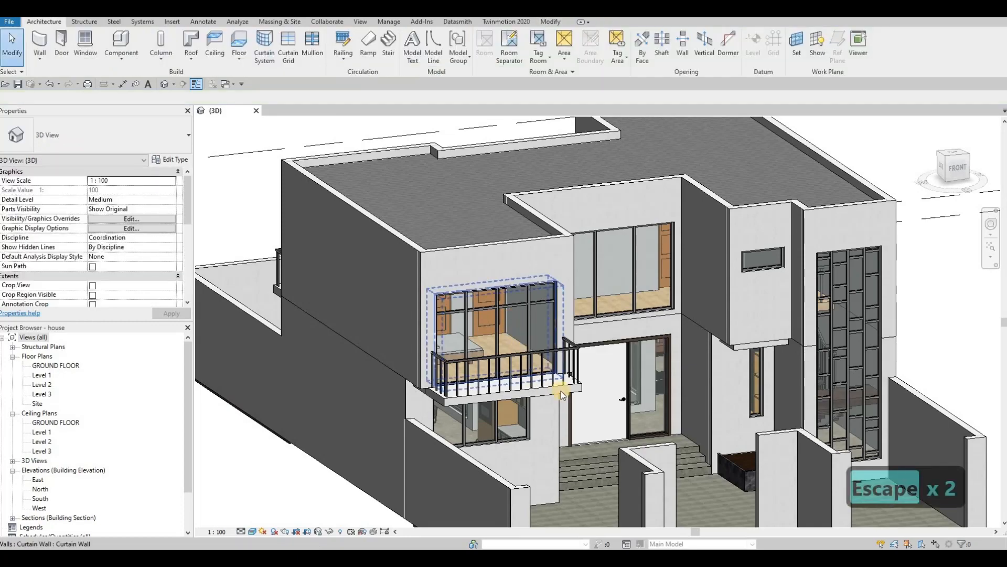
# Step: Load the door family M_Door-Curtain-Wall-Single-Glass from the library's Doors folder
pyautogui.keyDown('shift'); pyautogui.moveTo(562, 392); pyautogui.dragTo(567, 313, button='middle'); pyautogui.keyUp('shift')
pyautogui.scroll(4, 567, 313)
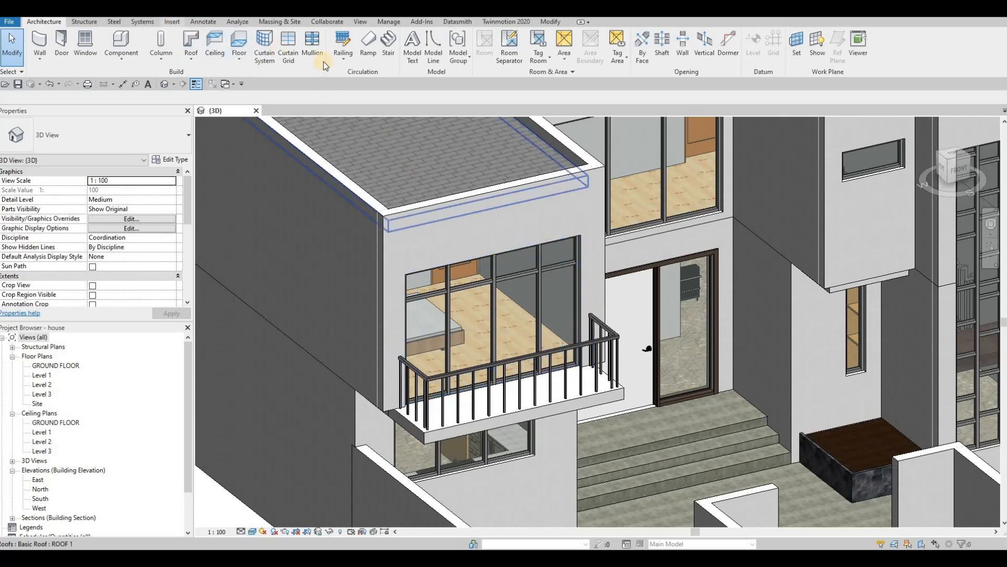
pyautogui.click(173, 22)
pyautogui.click(431, 52)
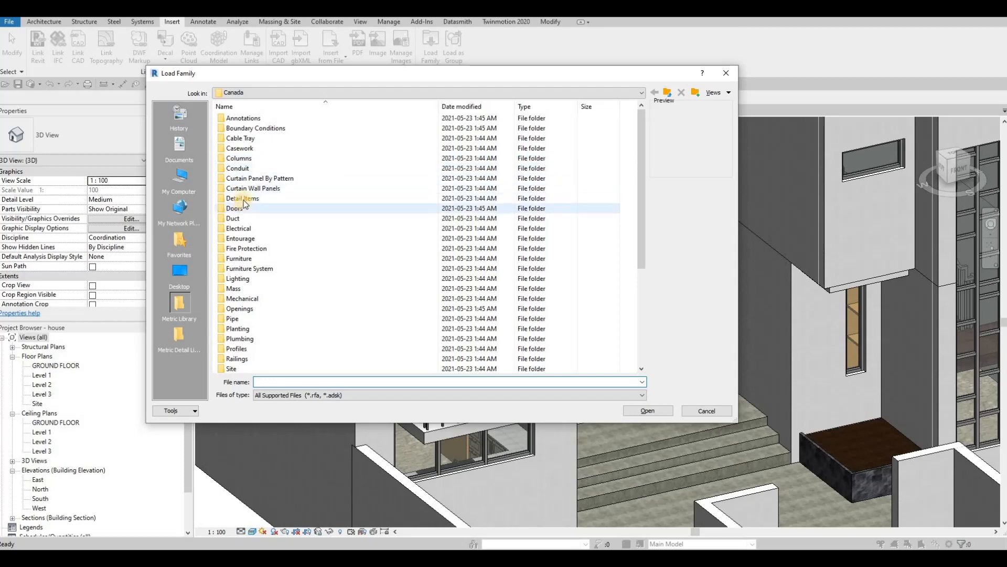
pyautogui.doubleClick(243, 209)
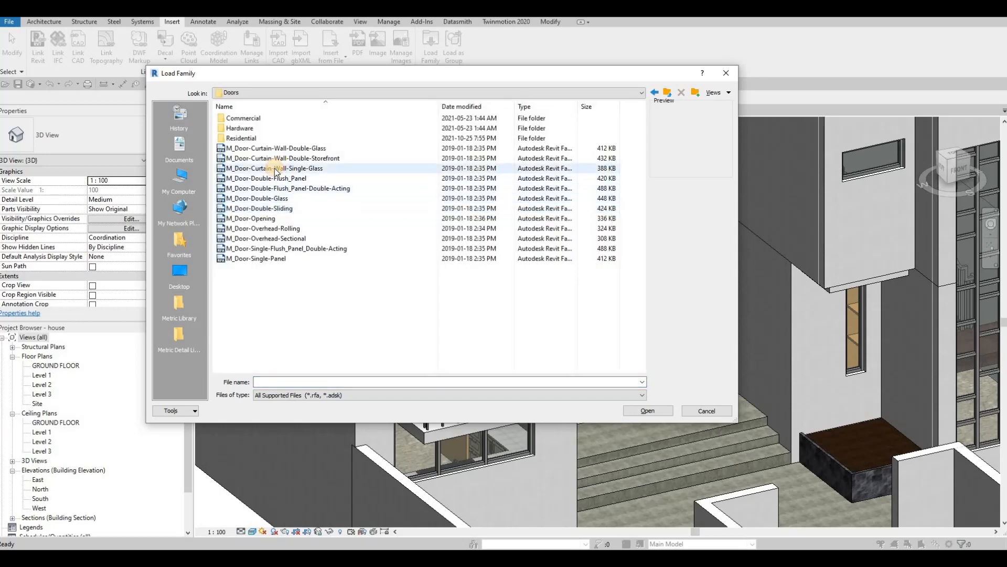
pyautogui.click(275, 168)
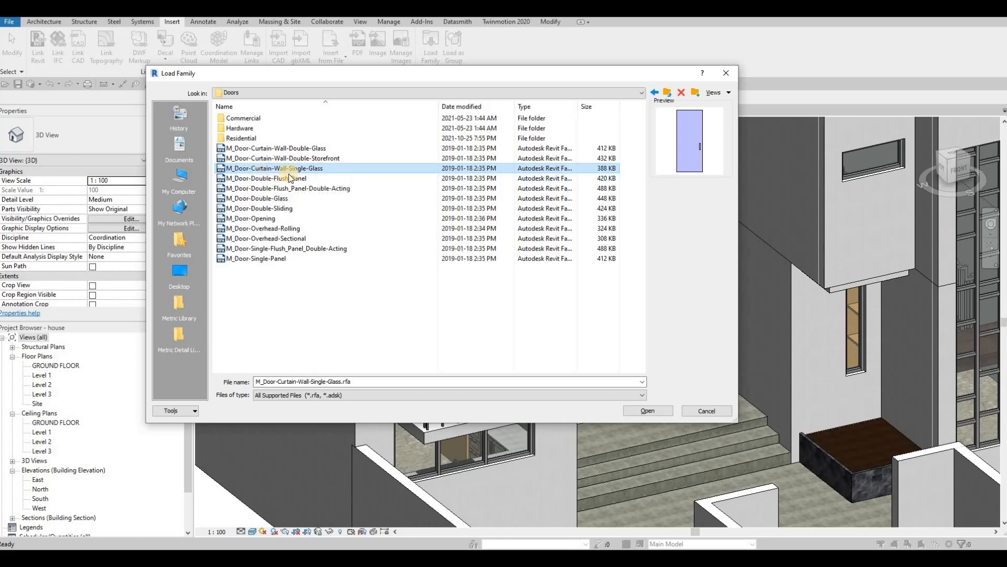
pyautogui.click(648, 411)
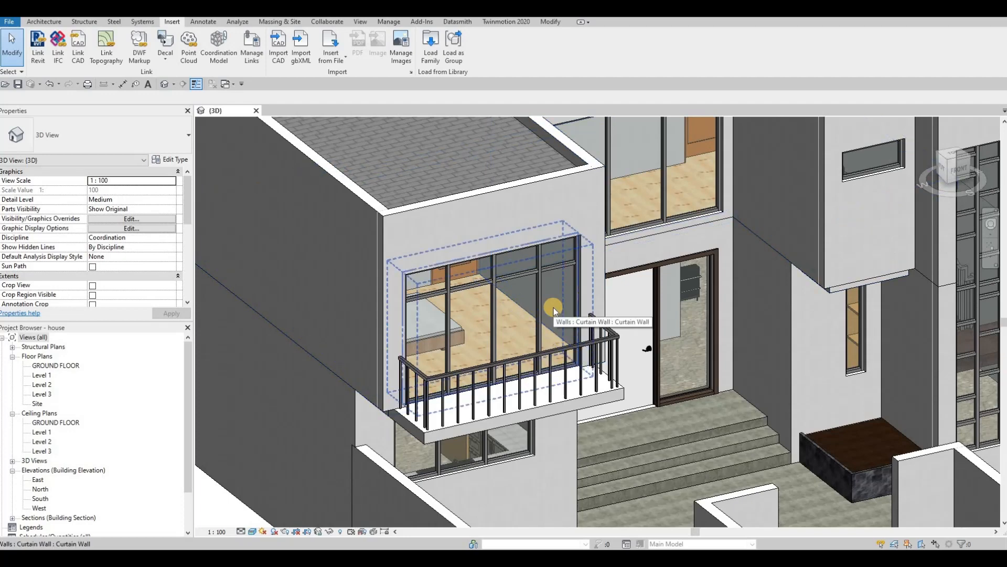
# Step: Replace the rightmost tall glazed panel of the front balcony curtain wall with the M_Door-Curtain-Wall-Single-Glass door
pyautogui.press('Tab')
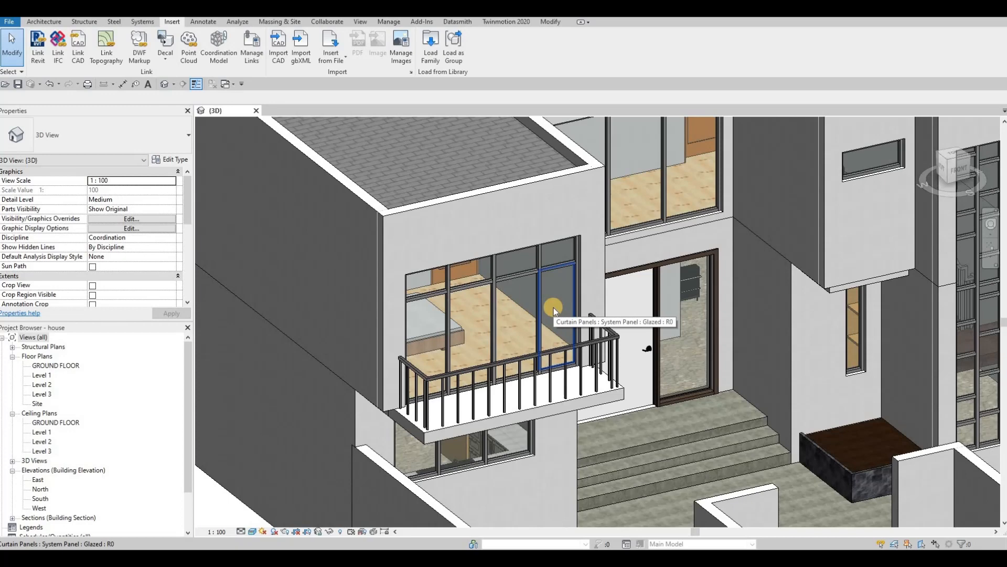
pyautogui.press('Tab')
pyautogui.press('Tab')
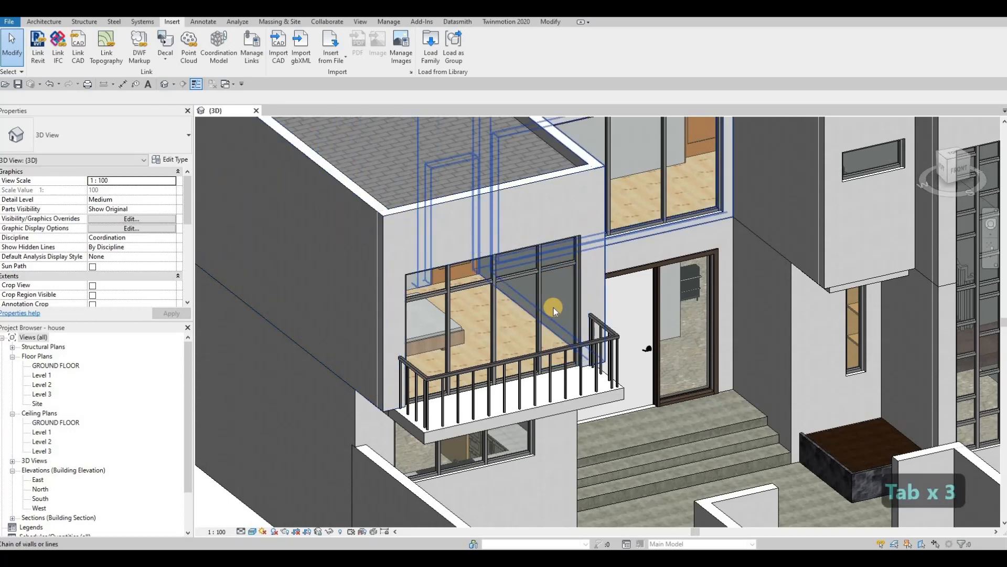
pyautogui.press('Tab')
pyautogui.press('Tab')
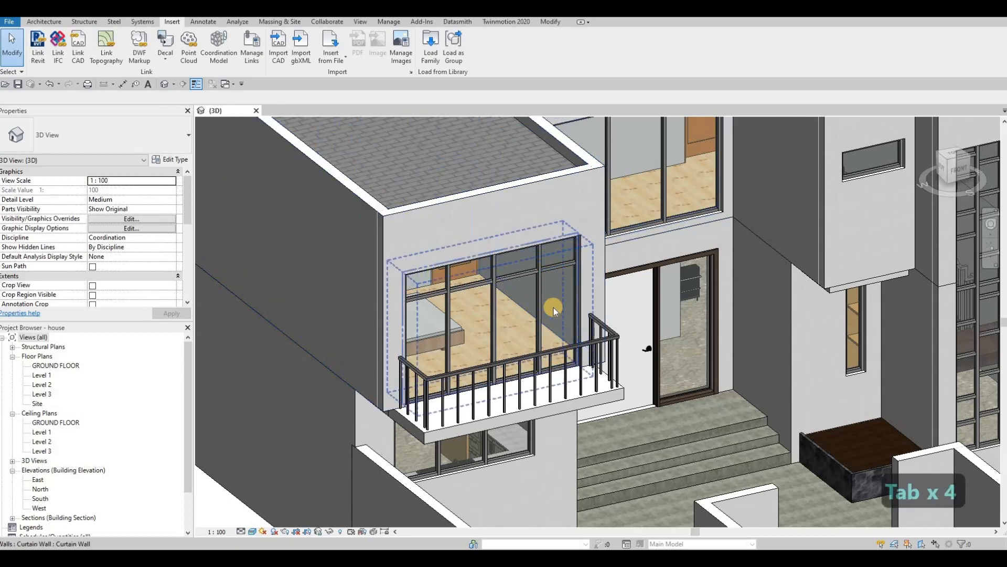
pyautogui.click(564, 281)
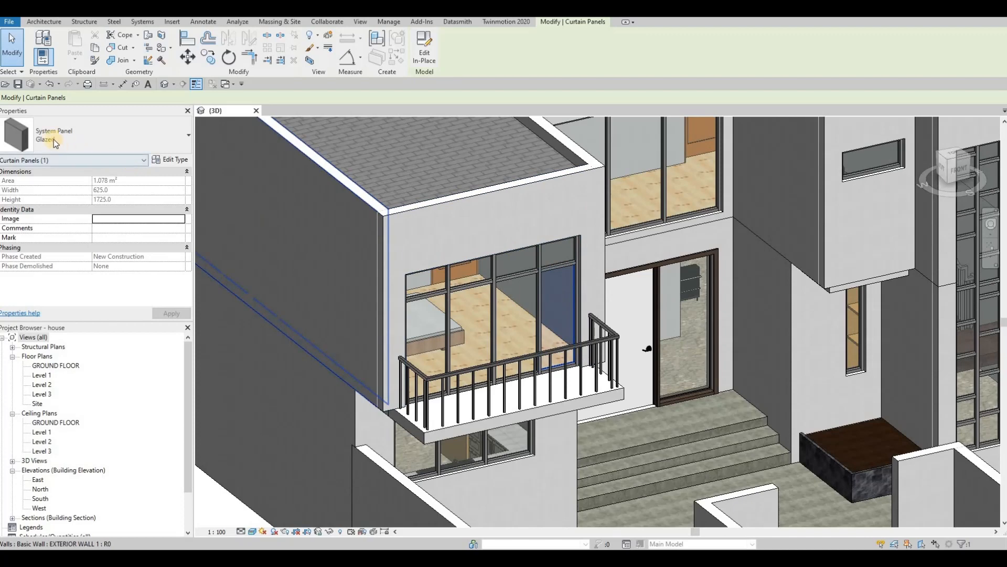
pyautogui.click(107, 134)
pyautogui.click(107, 134)
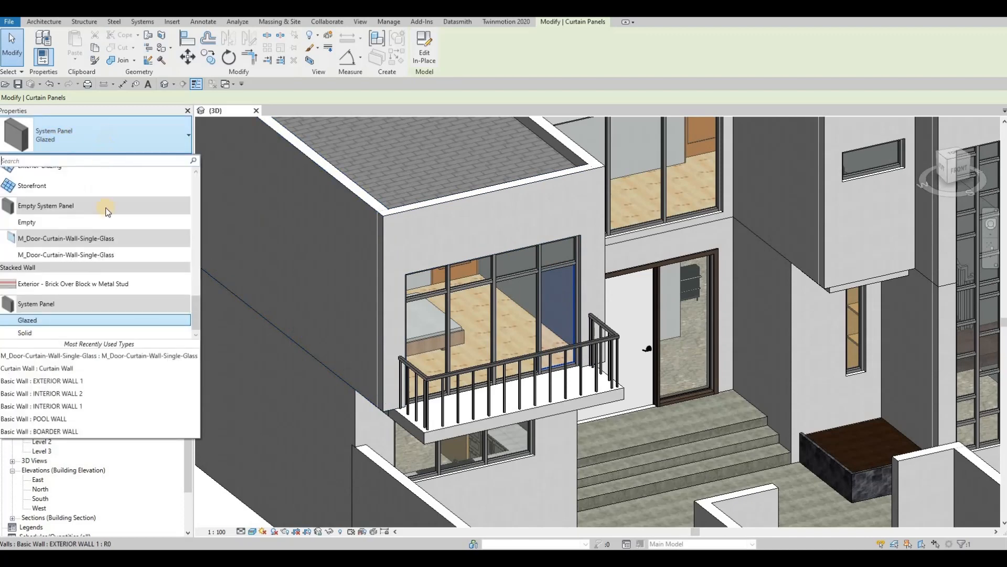
pyautogui.click(40, 255)
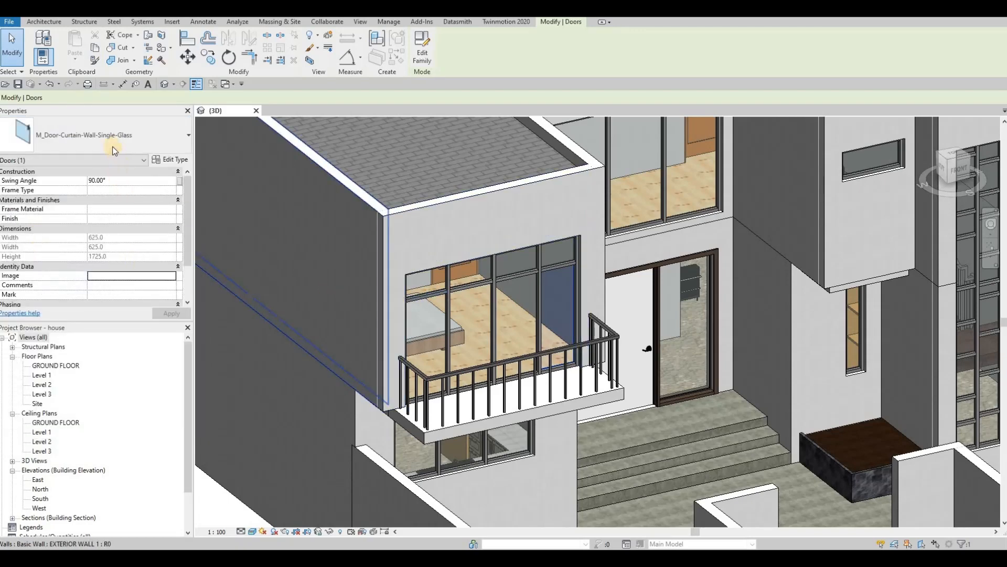
# Step: Set the 3D view's detail level to Fine
pyautogui.click(240, 531)
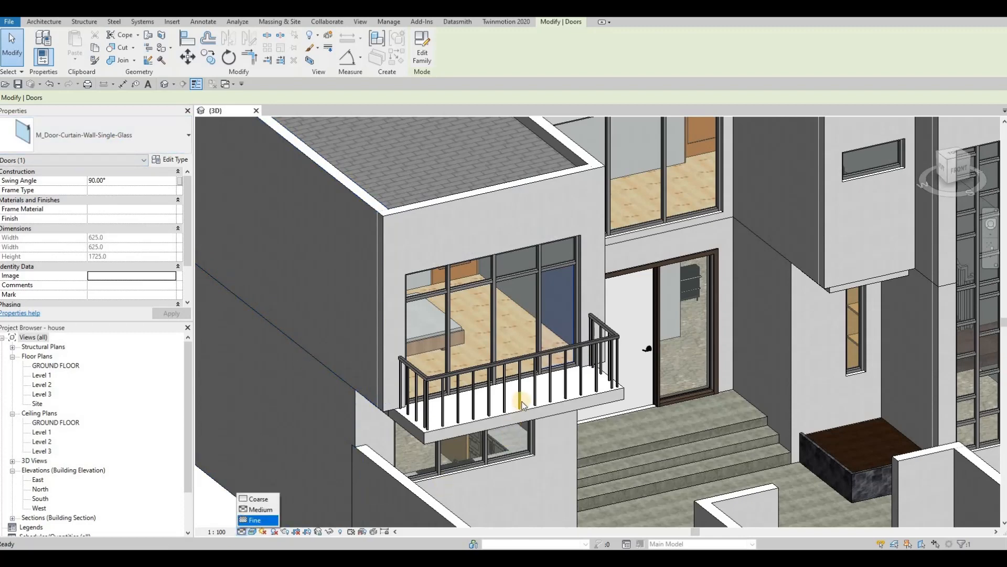
pyautogui.press('Escape')
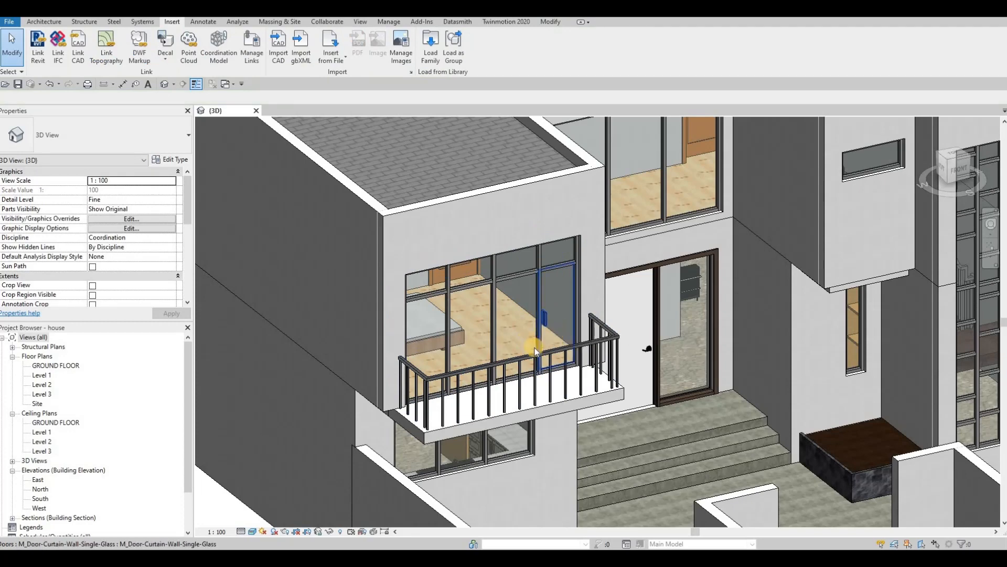
pyautogui.scroll(-1, 525, 360)
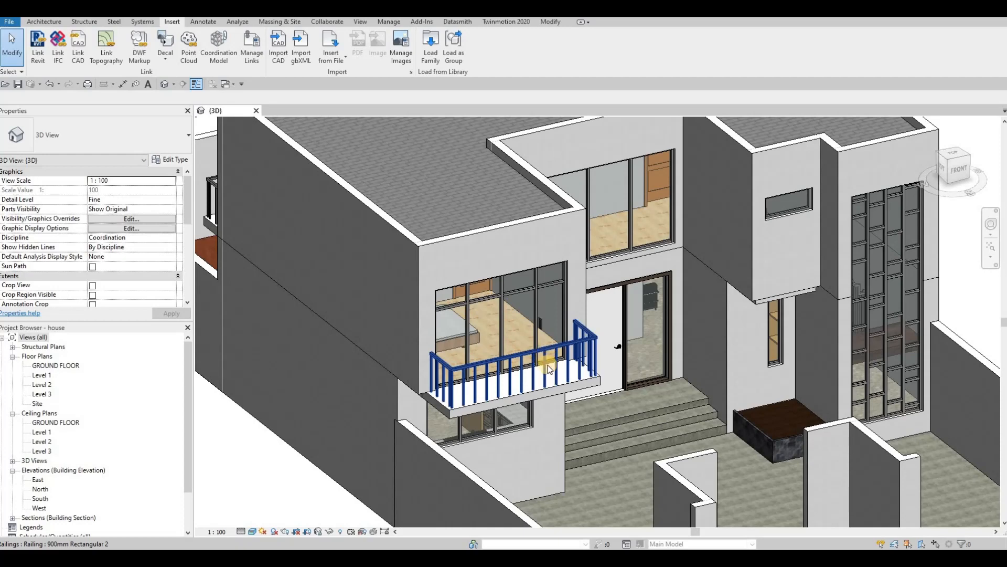
# Step: In the Level 2 floor plan, flip the front balcony's curtain wall door so it swings outward onto the balcony
pyautogui.doubleClick(37, 386)
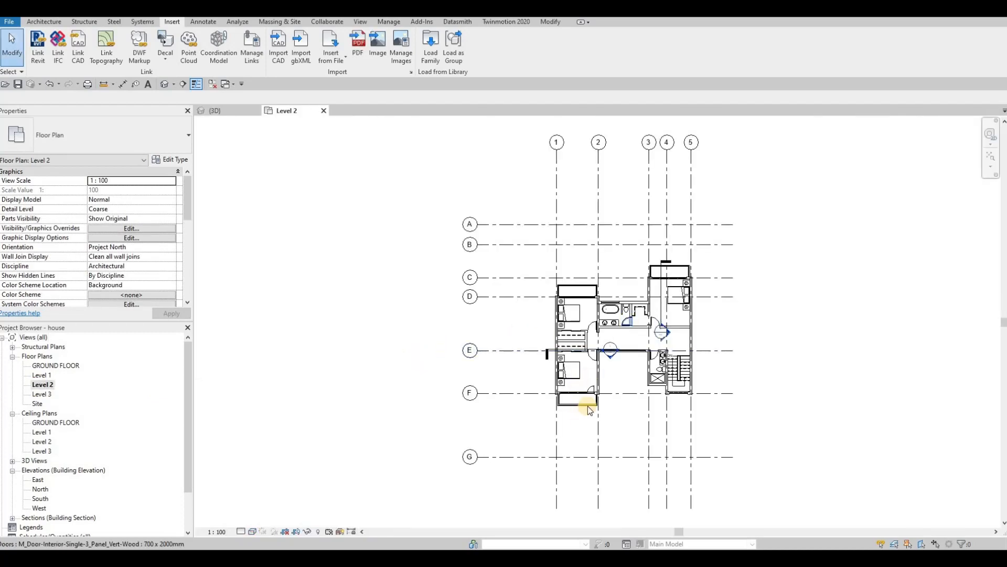
pyautogui.scroll(6, 591, 339)
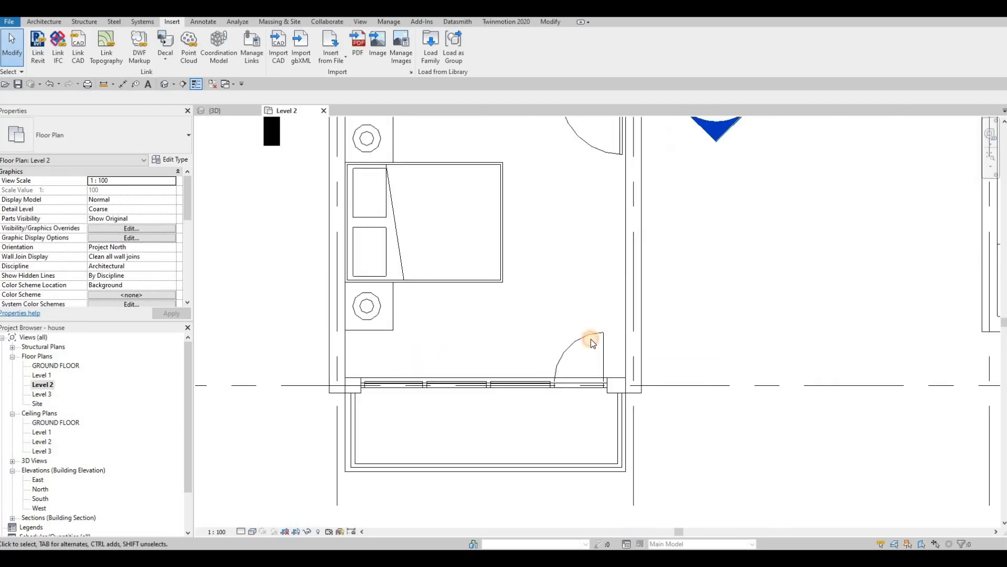
pyautogui.click(591, 339)
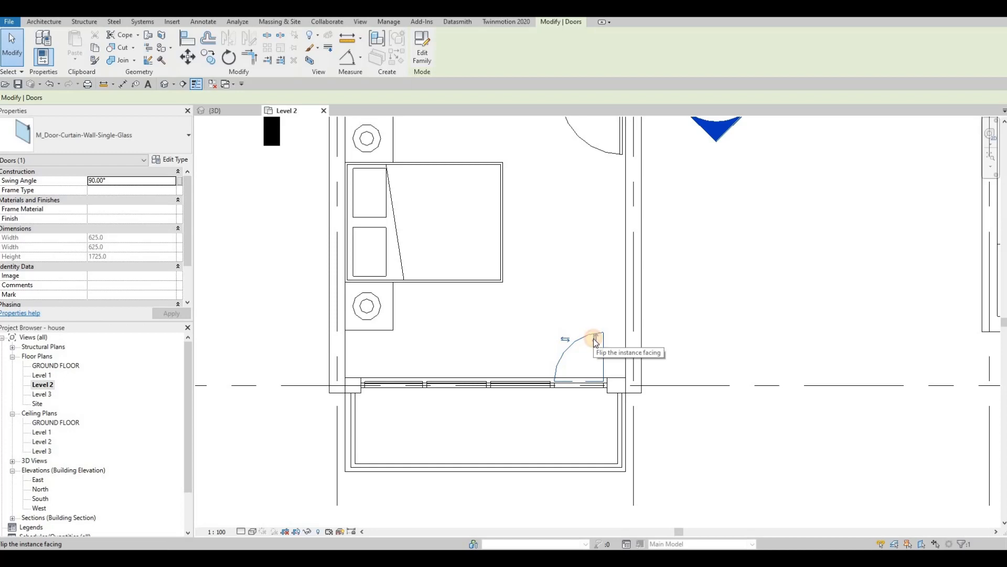
pyautogui.click(595, 340)
pyautogui.click(566, 432)
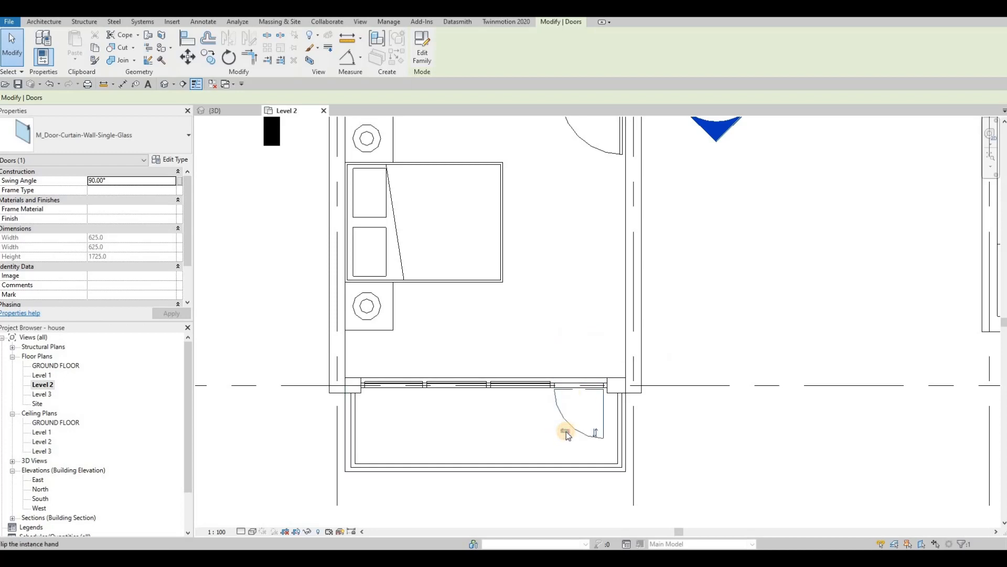
pyautogui.click(564, 432)
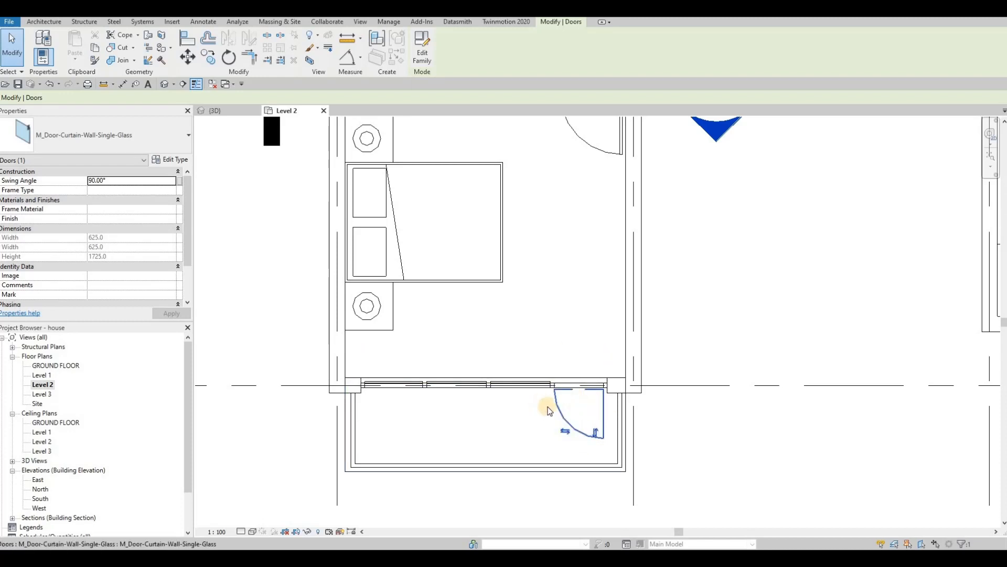
# Step: In the 3D view, delete the horizontal mullion beneath the front balcony's curtain wall door
pyautogui.click(221, 111)
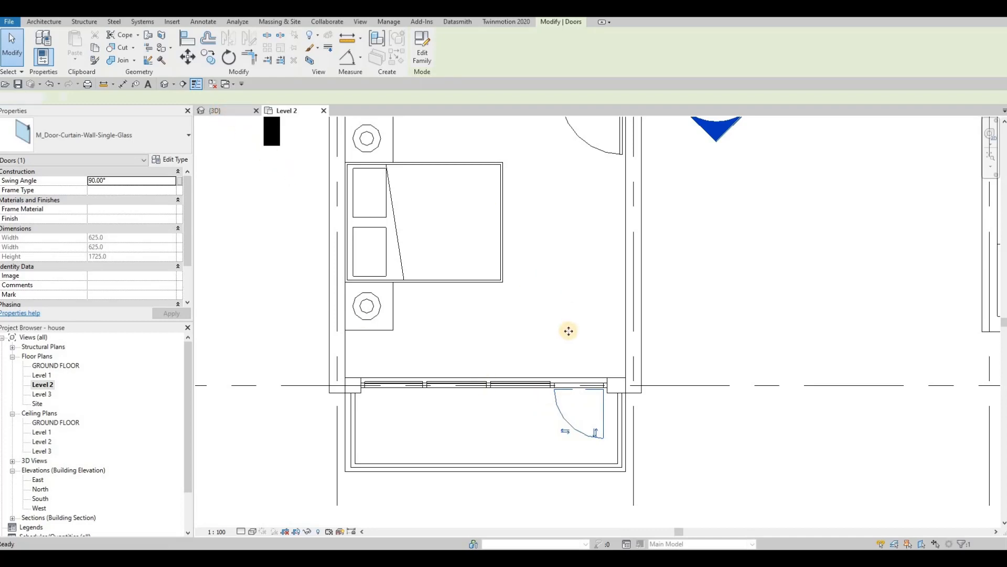
pyautogui.scroll(5, 564, 395)
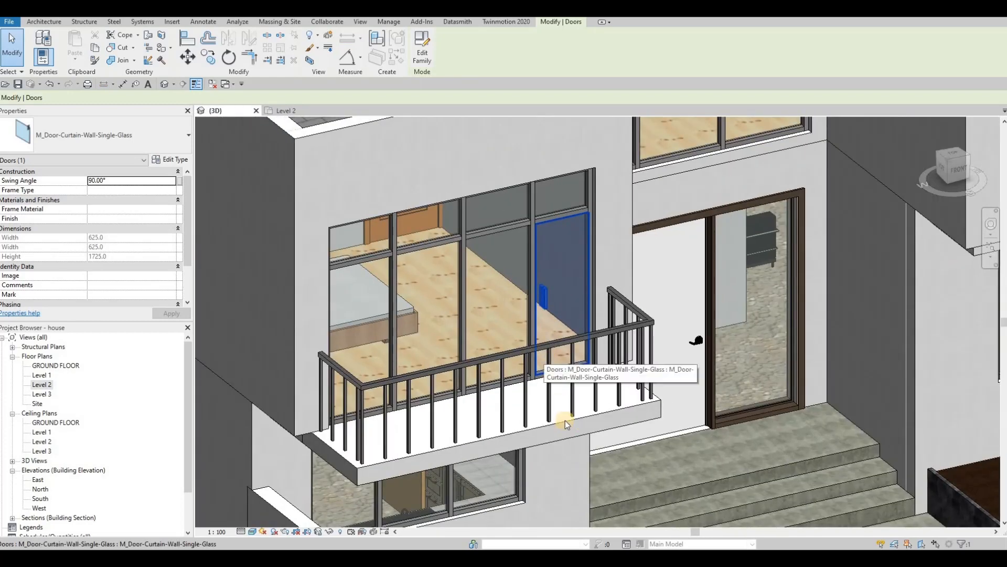
pyautogui.keyDown('shift'); pyautogui.moveTo(563, 394); pyautogui.dragTo(558, 355, button='middle'); pyautogui.keyUp('shift')
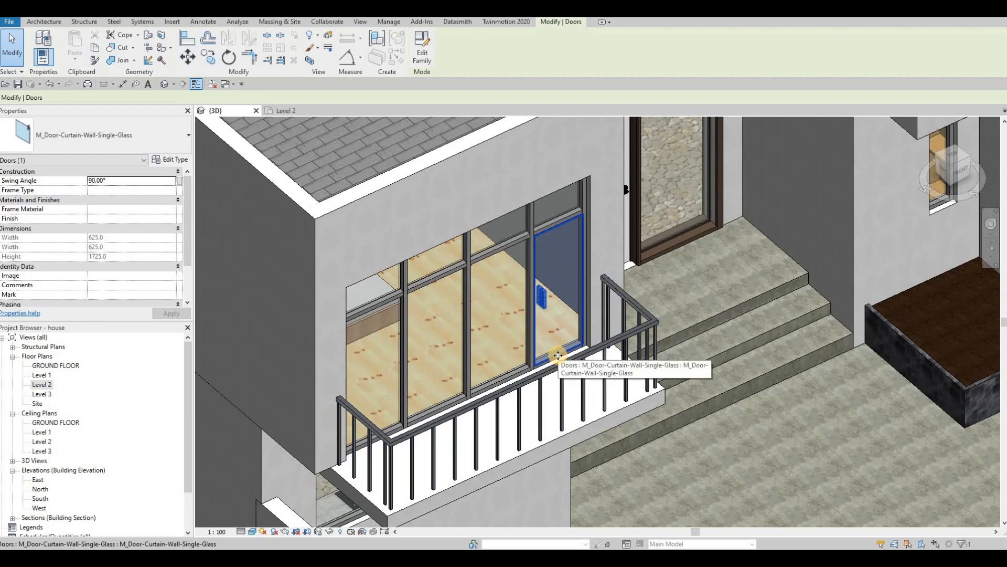
pyautogui.press('Tab')
pyautogui.press('Tab')
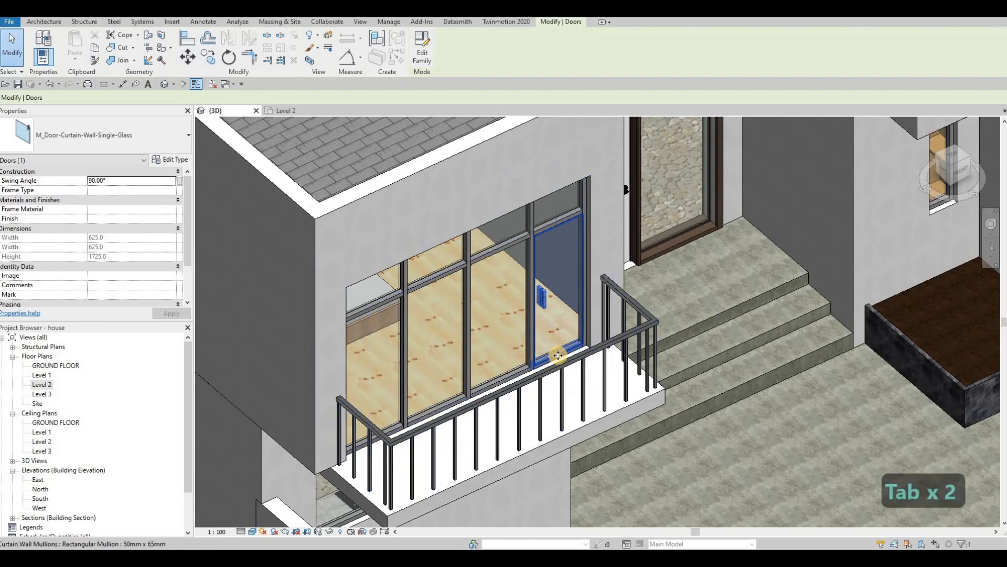
pyautogui.click(578, 367)
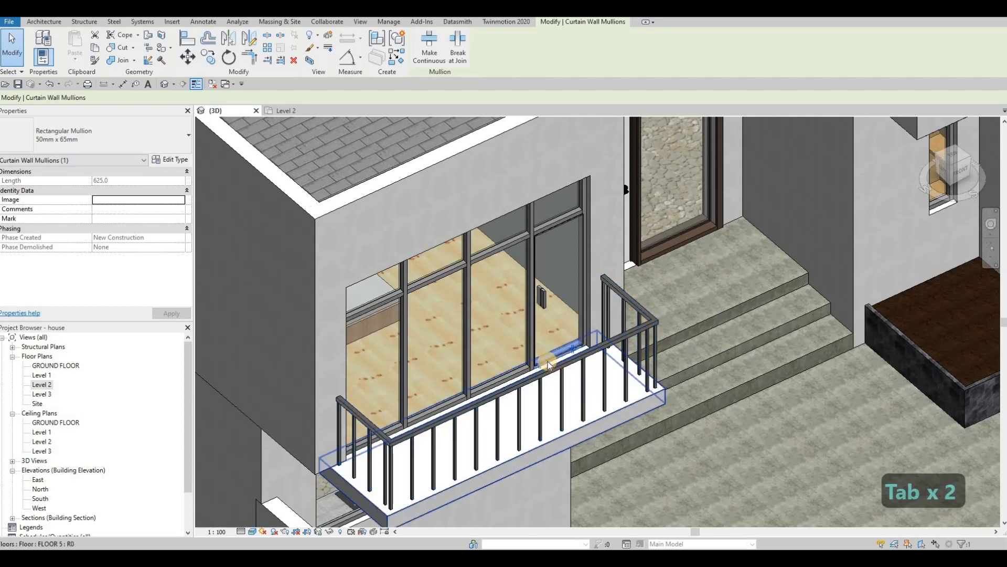
pyautogui.press('Delete')
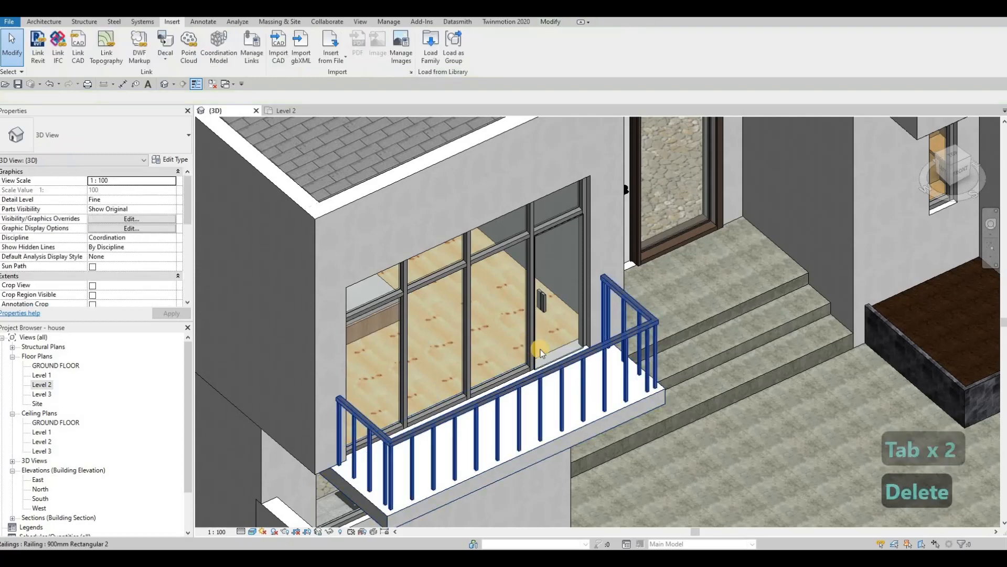
# Step: Set the Offset type parameter of the front balcony's curtain wall door to 0
pyautogui.click(553, 301)
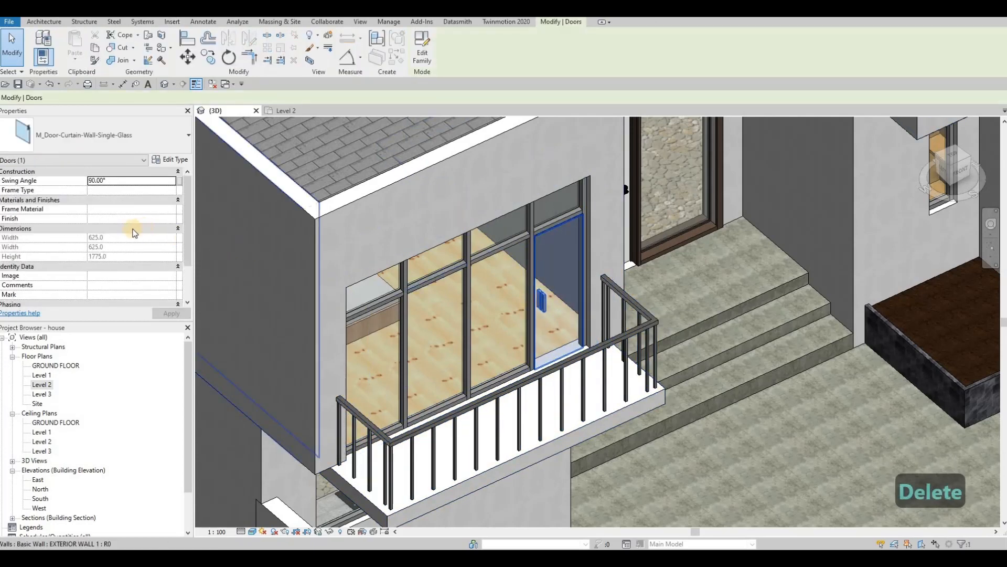
pyautogui.scroll(-2, 131, 238)
pyautogui.scroll(2, 129, 222)
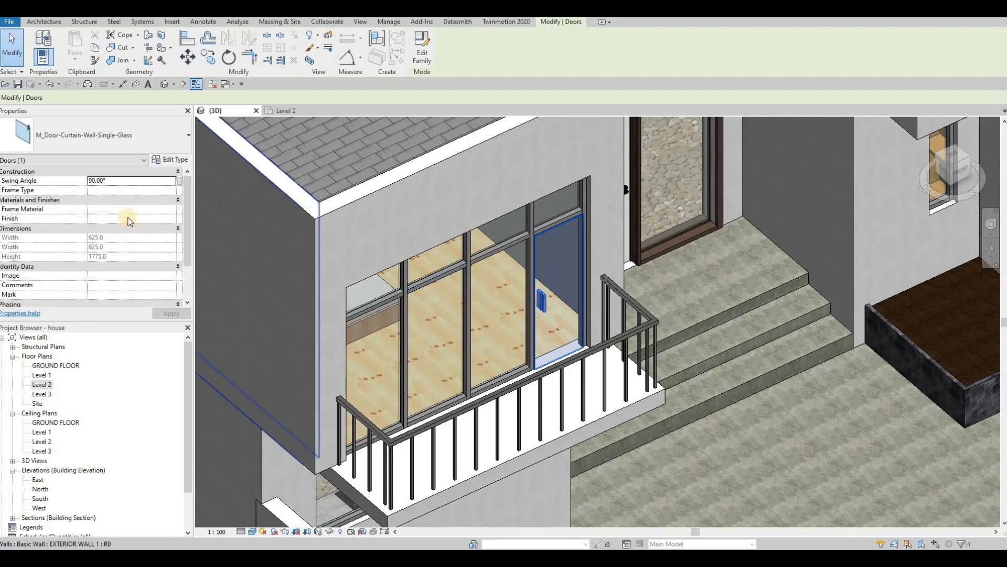
pyautogui.scroll(-2, 181, 169)
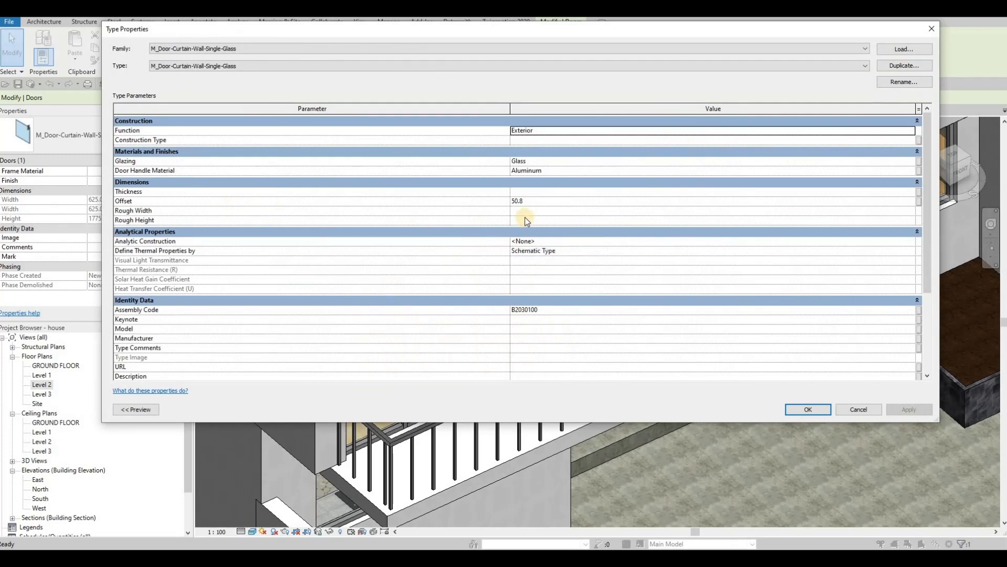
pyautogui.click(528, 203)
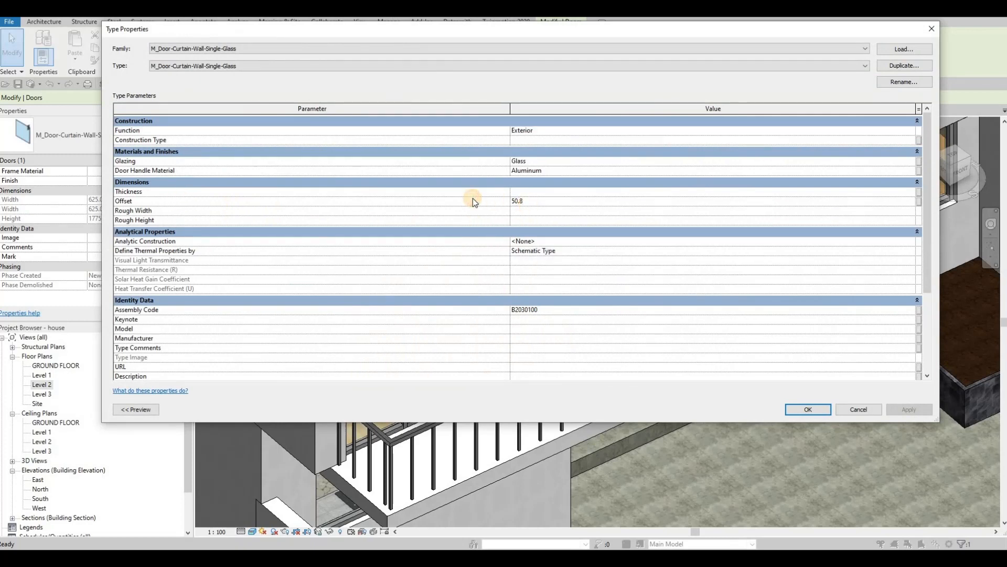
pyautogui.click(473, 201)
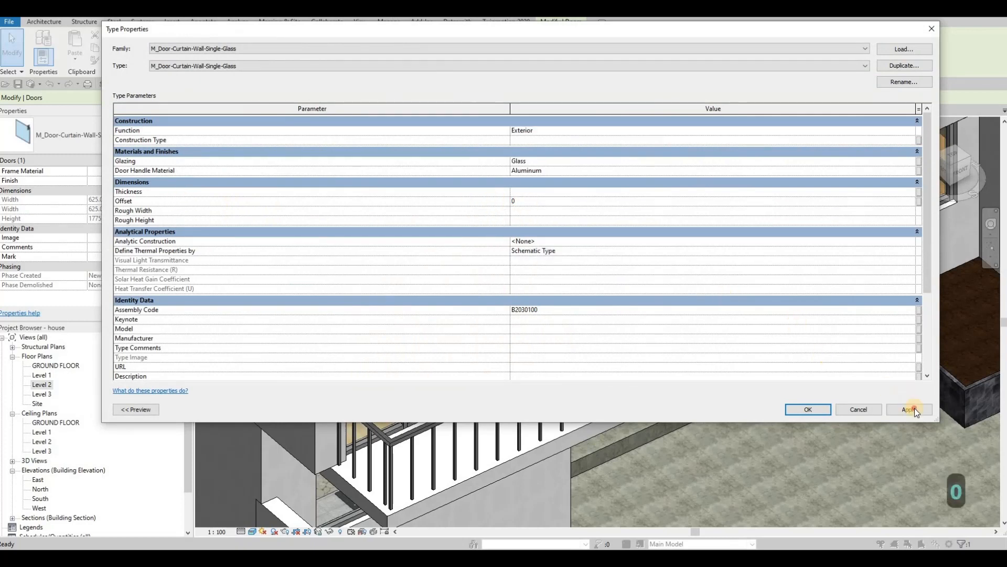
pyautogui.click(913, 408)
pyautogui.click(801, 408)
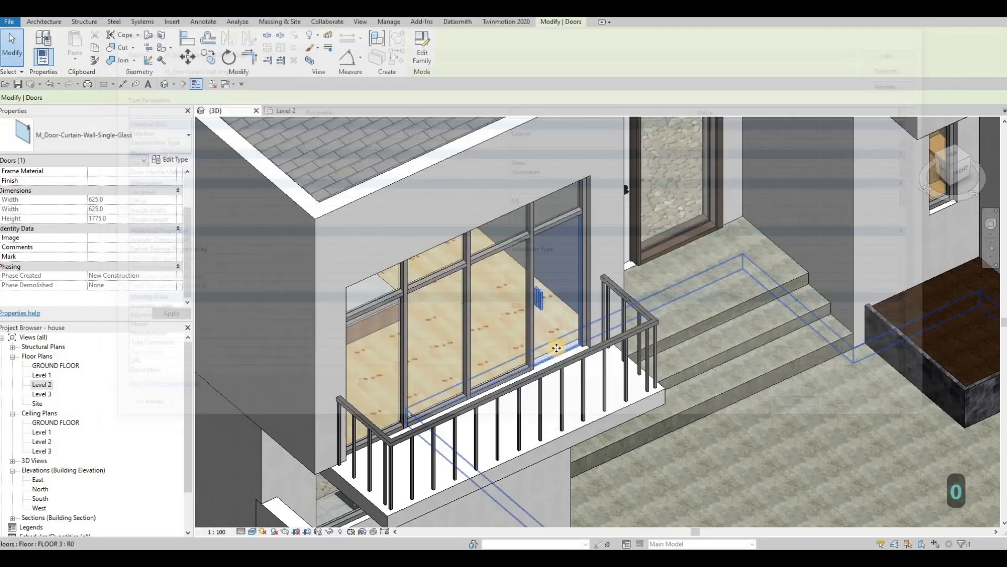
pyautogui.press('Escape')
pyautogui.press('Escape')
# Step: Replace the rightmost tall glazed panel of the left rear balcony curtain wall with the M_Door-Curtain-Wall-Single-Glass door
pyautogui.keyDown('shift'); pyautogui.moveTo(533, 369); pyautogui.dragTo(543, 352, button='middle'); pyautogui.keyUp('shift')
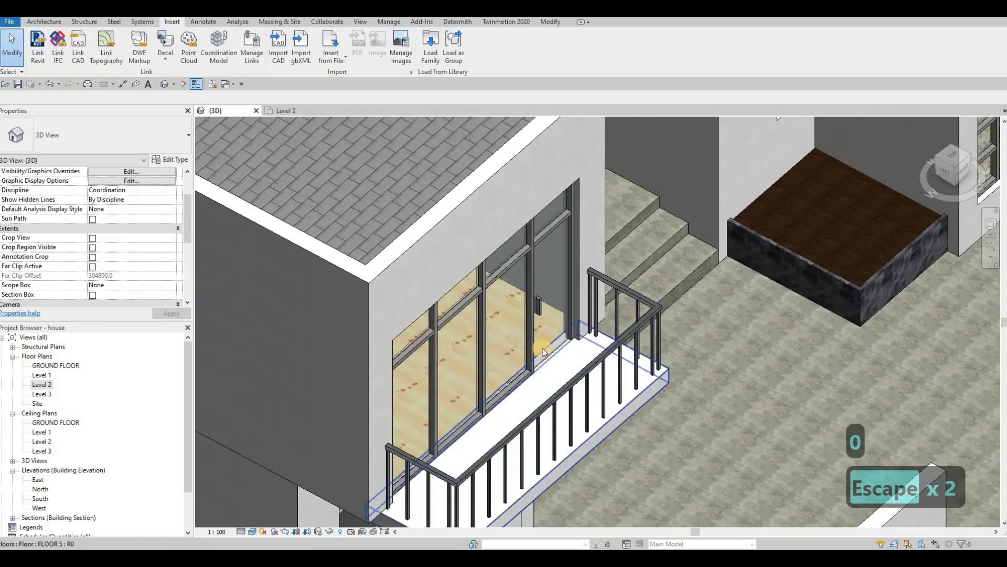
pyautogui.scroll(5, 543, 351)
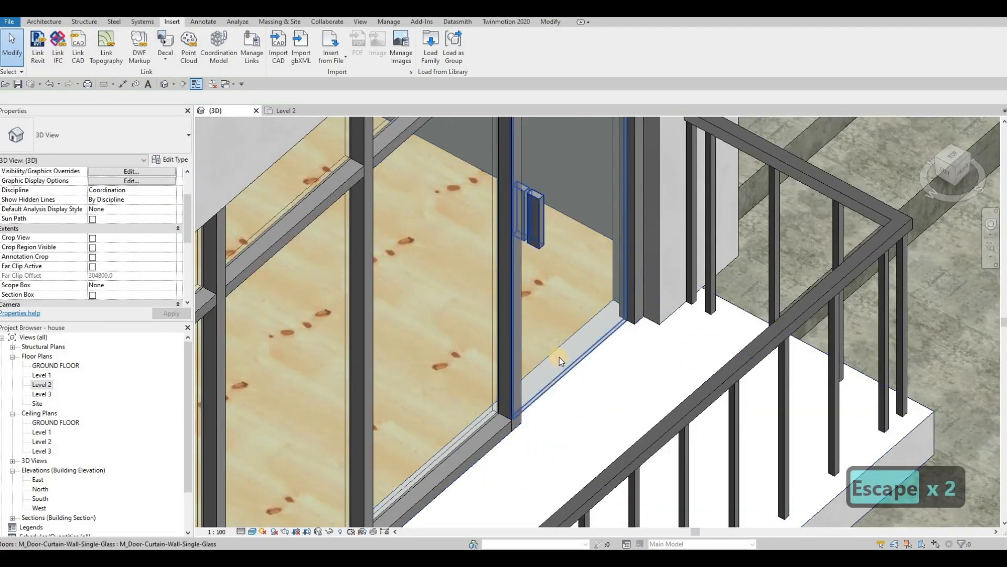
pyautogui.scroll(-6, 559, 357)
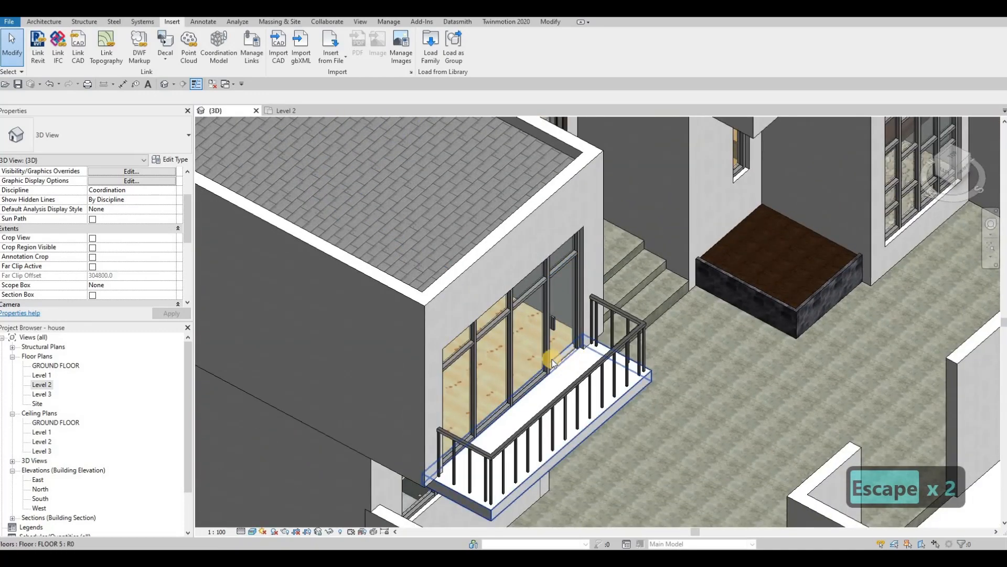
pyautogui.scroll(-4, 545, 360)
pyautogui.scroll(3, 540, 397)
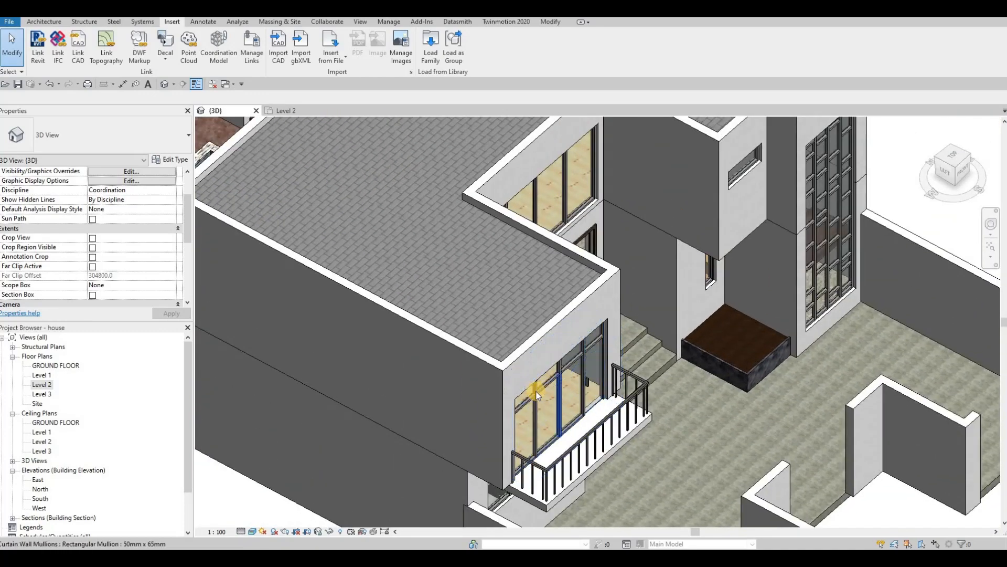
pyautogui.scroll(-4, 530, 398)
pyautogui.keyDown('shift'); pyautogui.moveTo(587, 360); pyautogui.dragTo(402, 363, button='middle'); pyautogui.keyUp('shift')
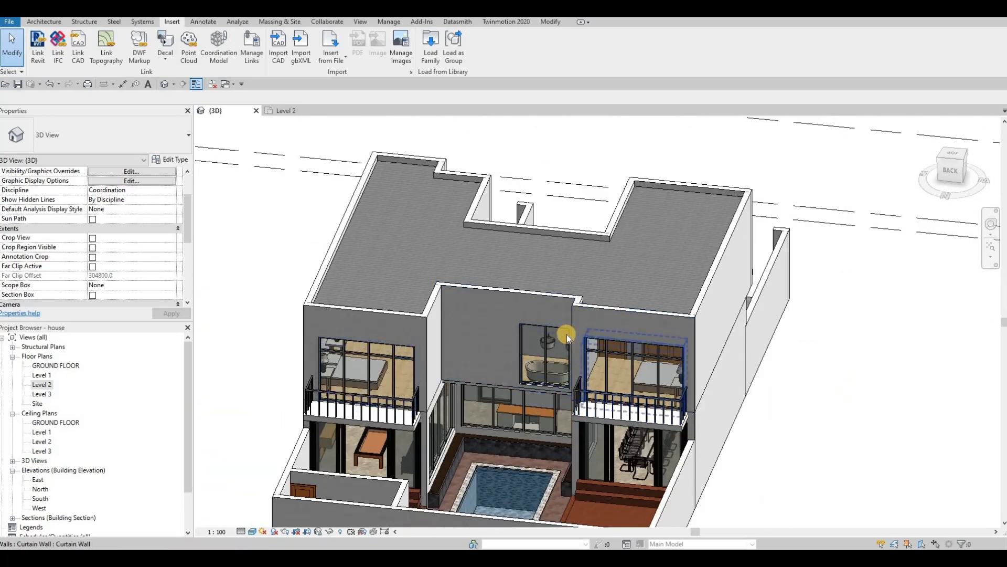
pyautogui.scroll(5, 470, 329)
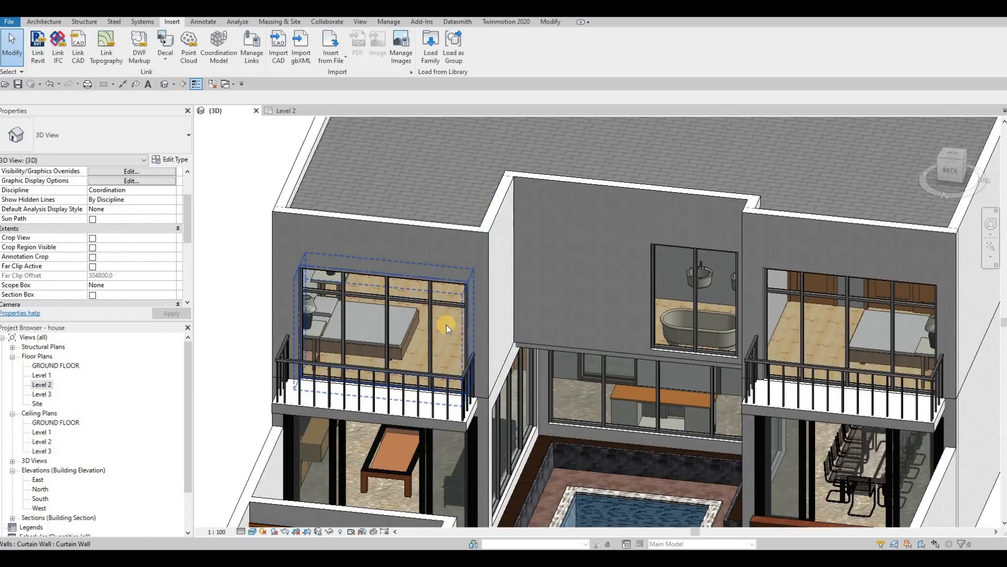
pyautogui.press('Tab')
pyautogui.click(352, 314)
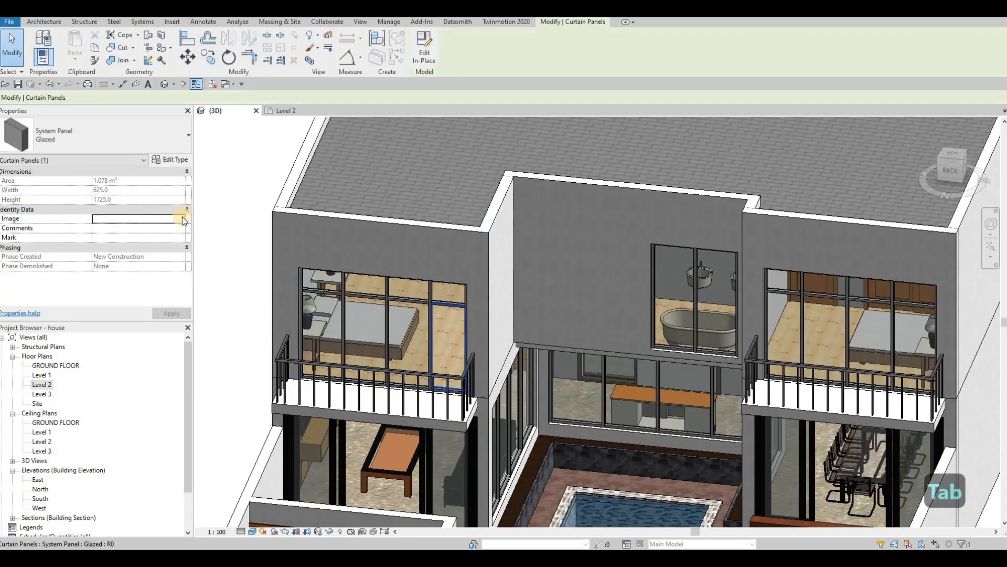
pyautogui.click(143, 132)
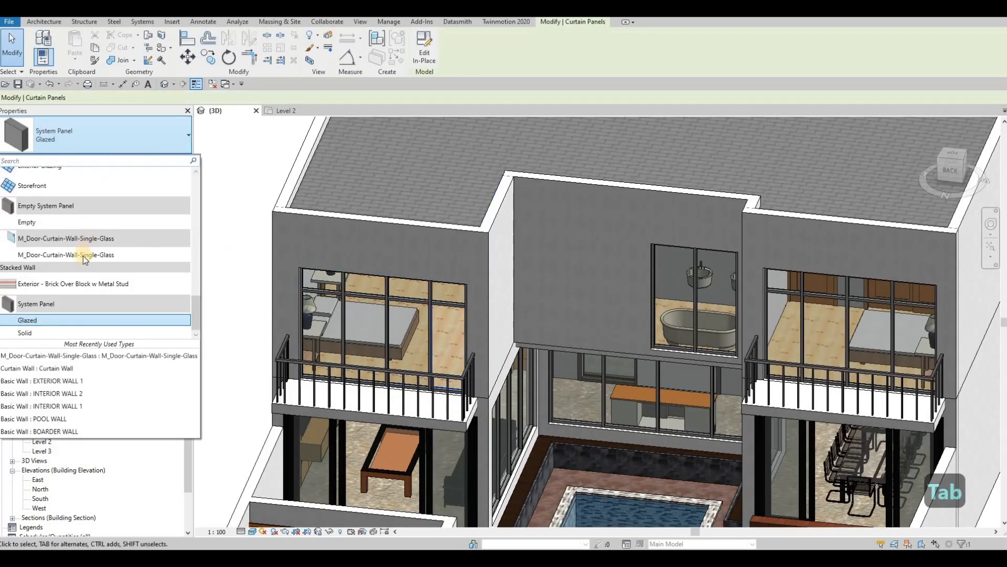
pyautogui.click(80, 255)
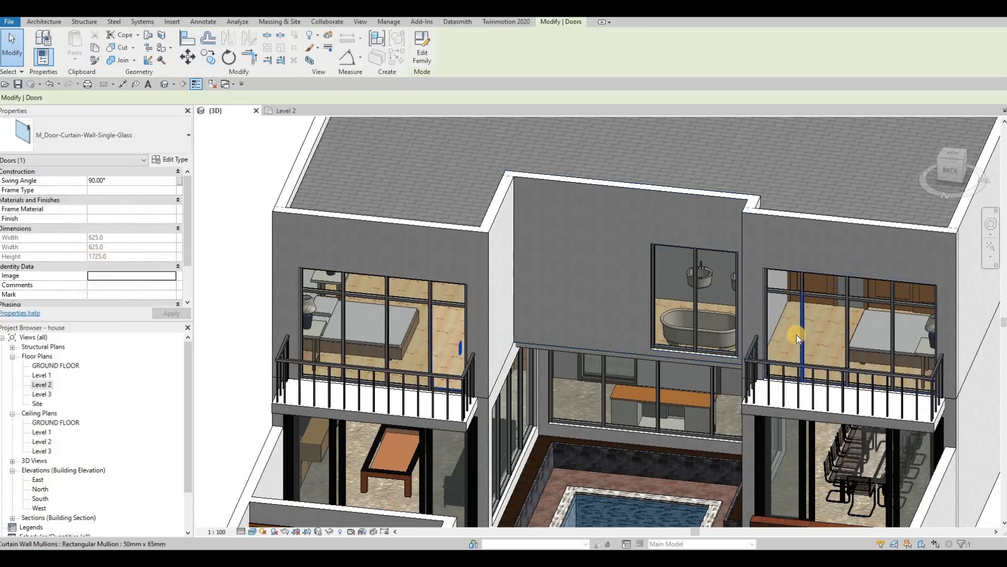
# Step: Replace the leftmost tall glazed panel of the right rear balcony curtain wall with the M_Door-Curtain-Wall-Single-Glass door
pyautogui.press('Tab')
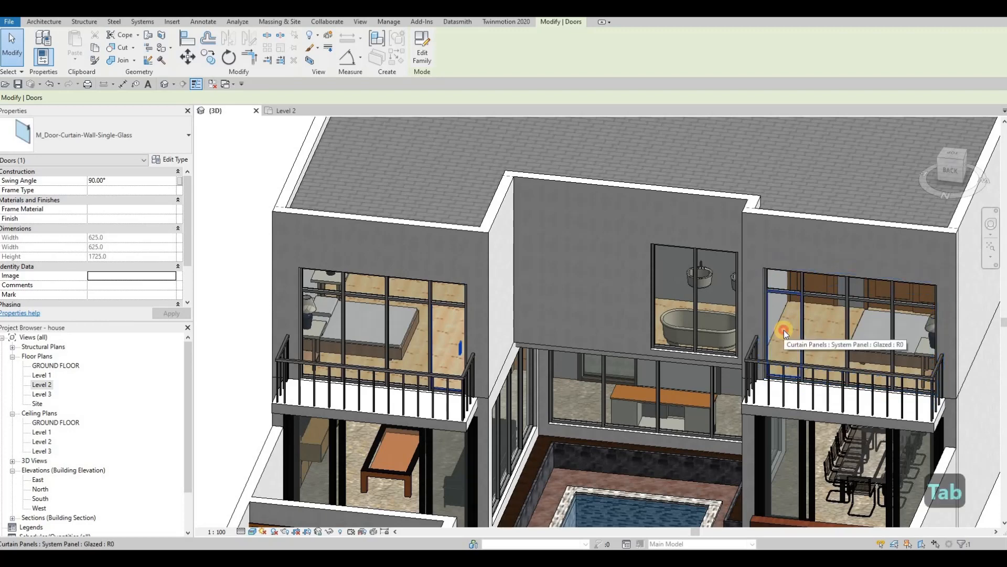
pyautogui.click(784, 329)
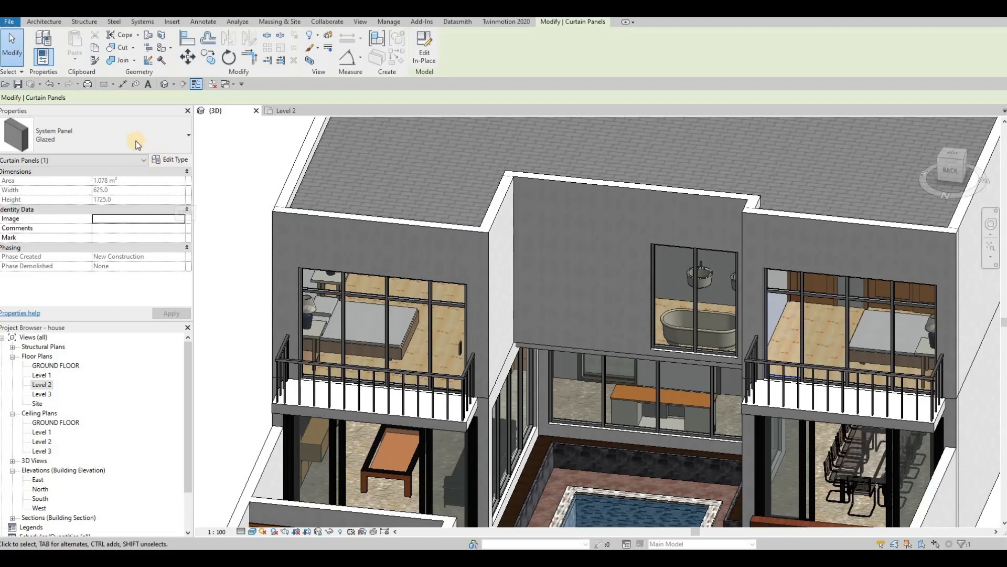
pyautogui.click(104, 147)
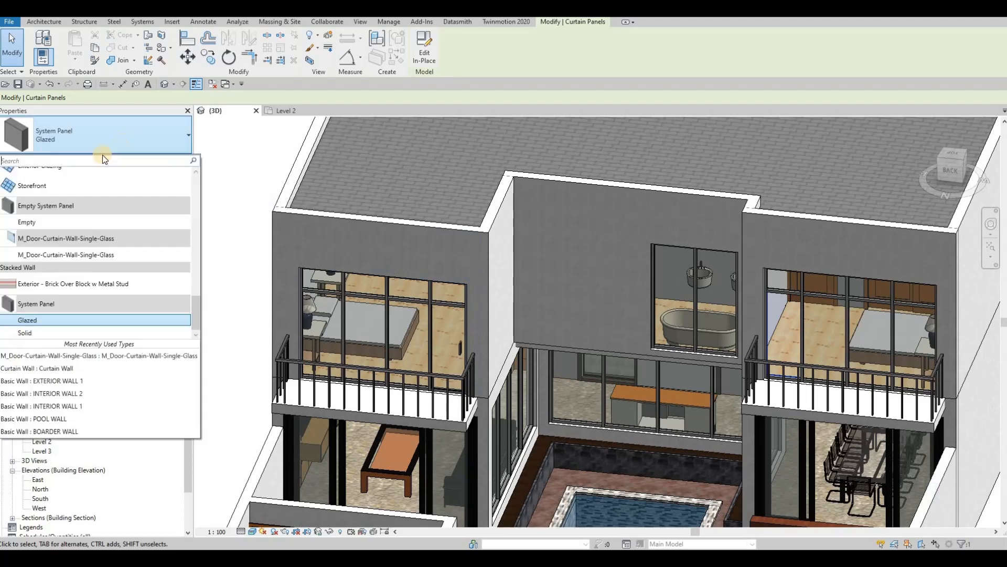
pyautogui.click(81, 255)
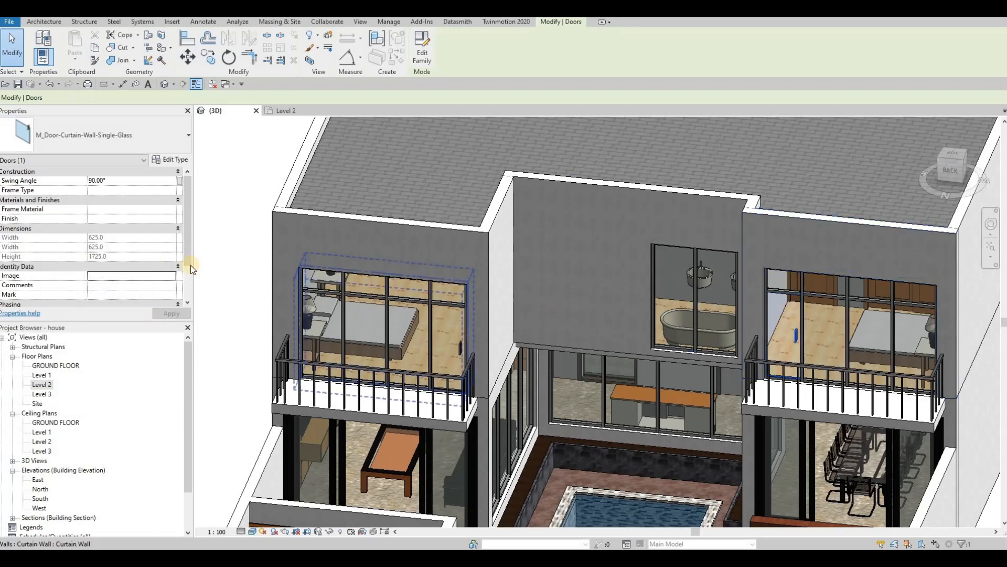
# Step: In the Level 2 floor plan, flip both rear balcony curtain wall doors so they swing outward onto their balconies
pyautogui.click(269, 152)
pyautogui.hotkey('ctrl', 'Tab')
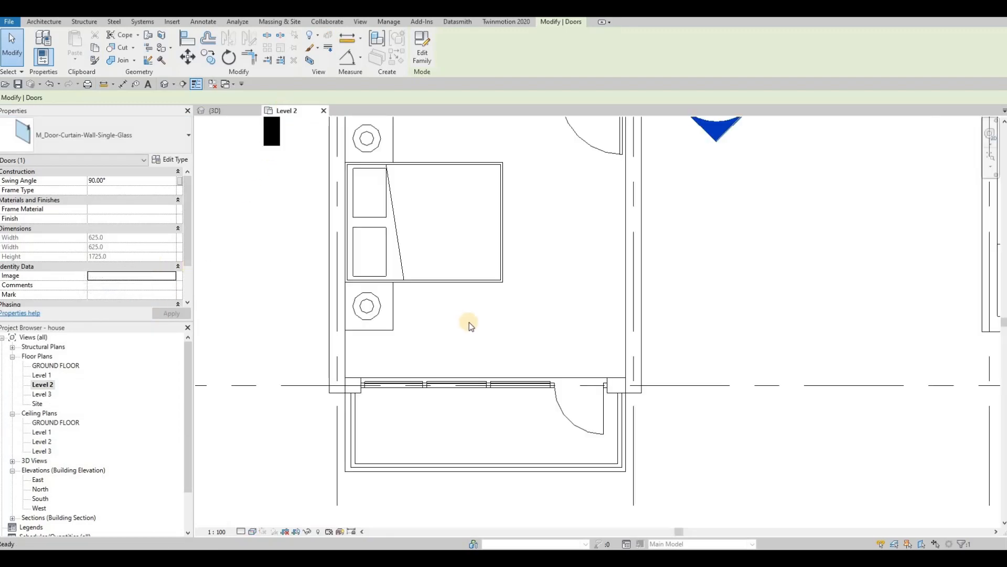
pyautogui.scroll(-3, 470, 322)
pyautogui.scroll(-1, 457, 285)
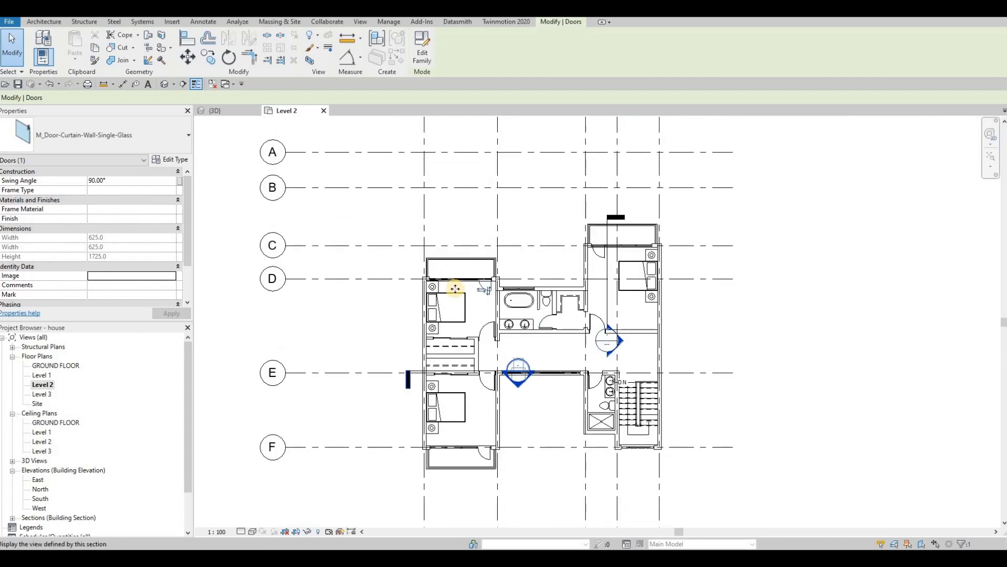
pyautogui.scroll(6, 465, 321)
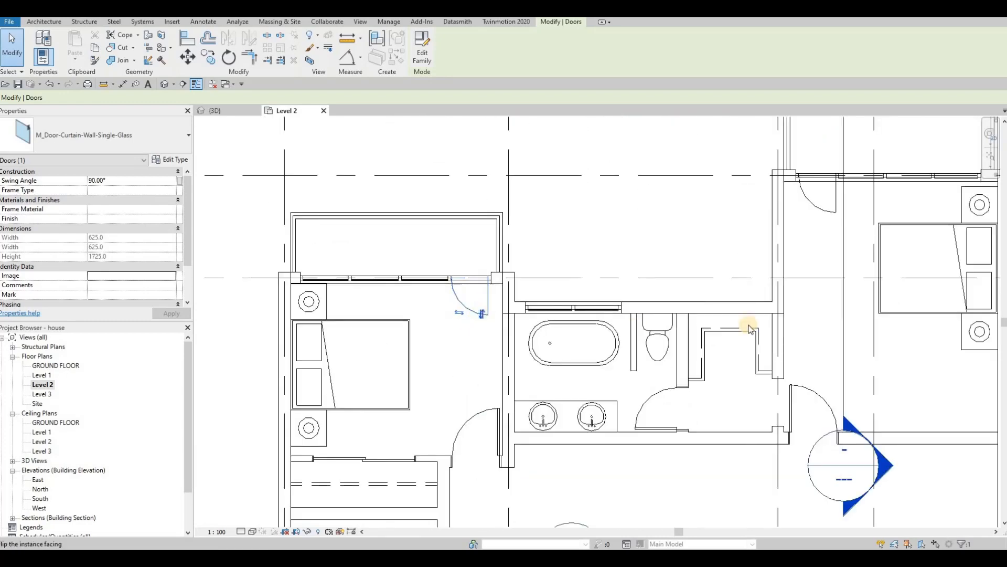
pyautogui.press('space')
pyautogui.click(826, 212)
pyautogui.press('space')
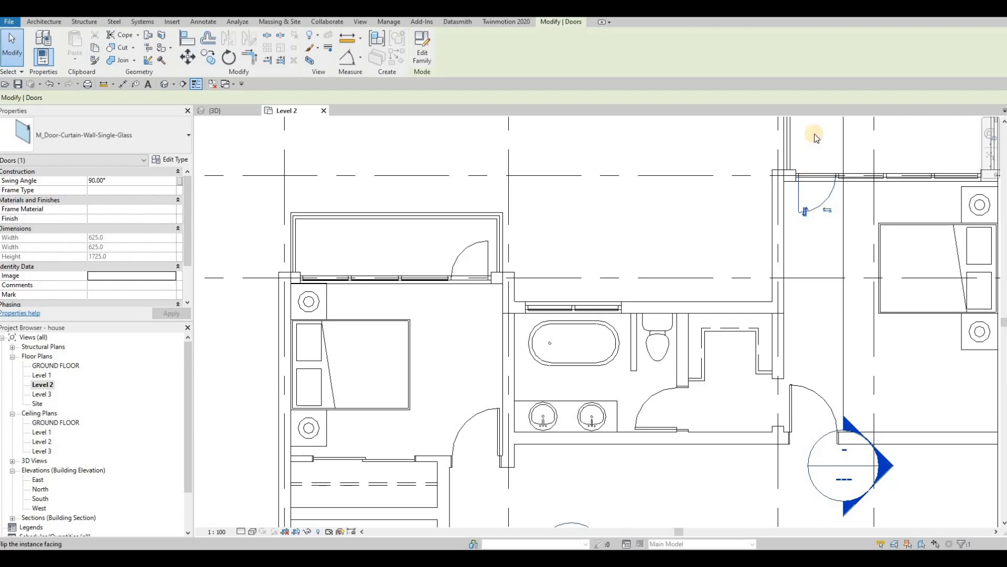
pyautogui.press('space')
pyautogui.scroll(-1, 556, 274)
pyautogui.moveTo(556, 274); pyautogui.dragTo(506, 310, button='middle')
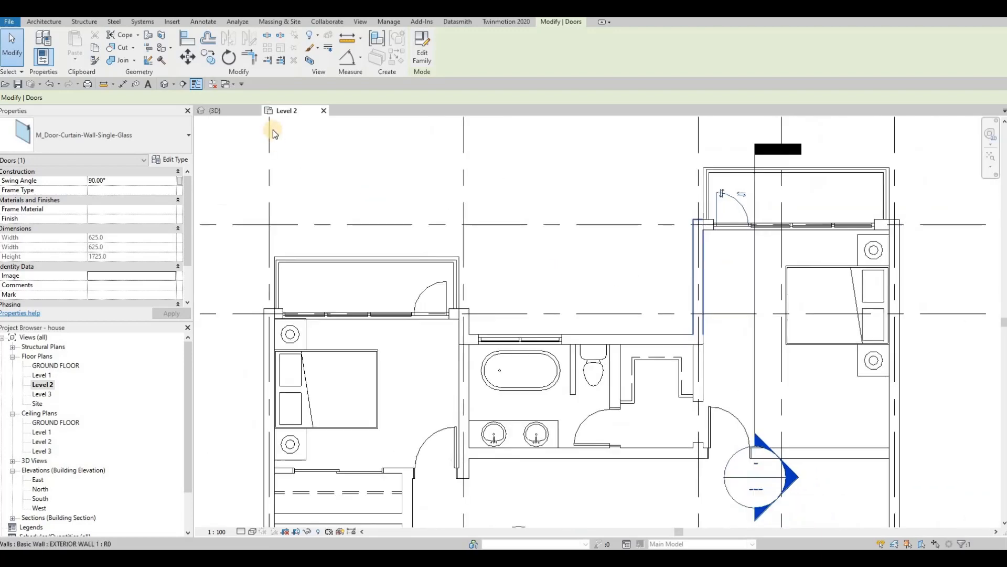
# Step: In the 3D view, delete the horizontal mullion beneath the left rear balcony's curtain wall door
pyautogui.hotkey('ctrl', 'Tab')
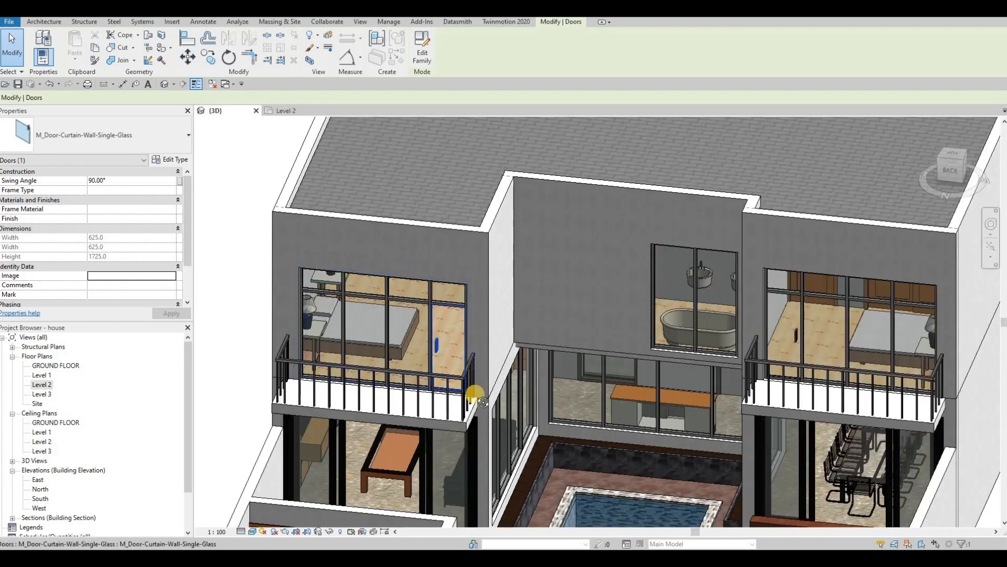
pyautogui.keyDown('shift'); pyautogui.moveTo(604, 431); pyautogui.dragTo(446, 404, button='middle'); pyautogui.keyUp('shift')
pyautogui.scroll(8, 431, 402)
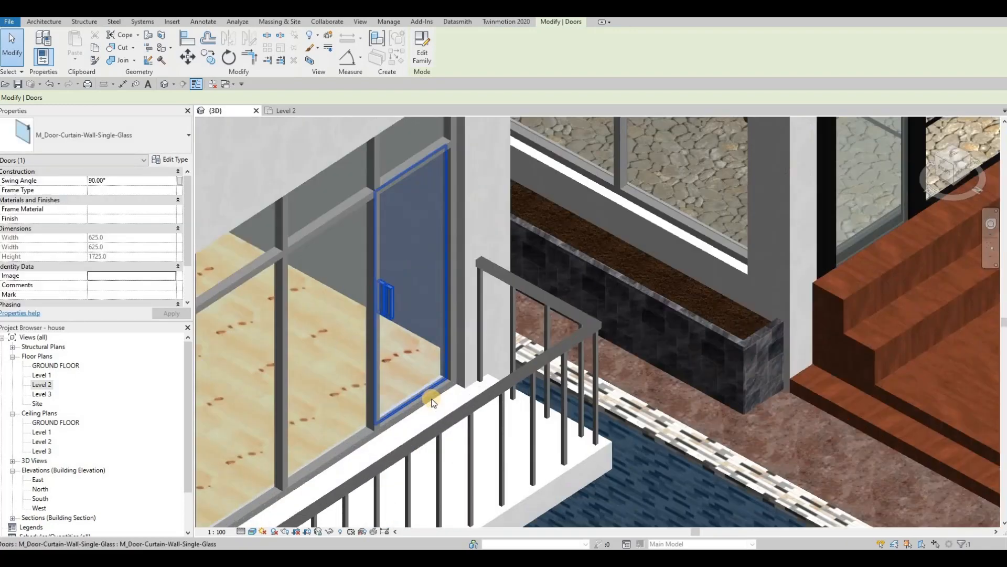
pyautogui.click(433, 402)
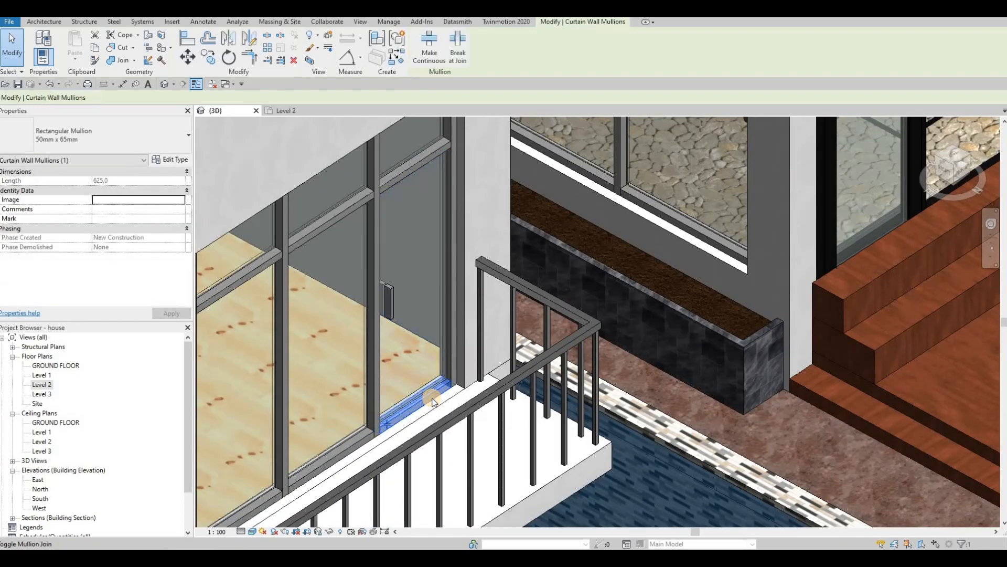
pyautogui.press('Delete')
pyautogui.scroll(4, 545, 307)
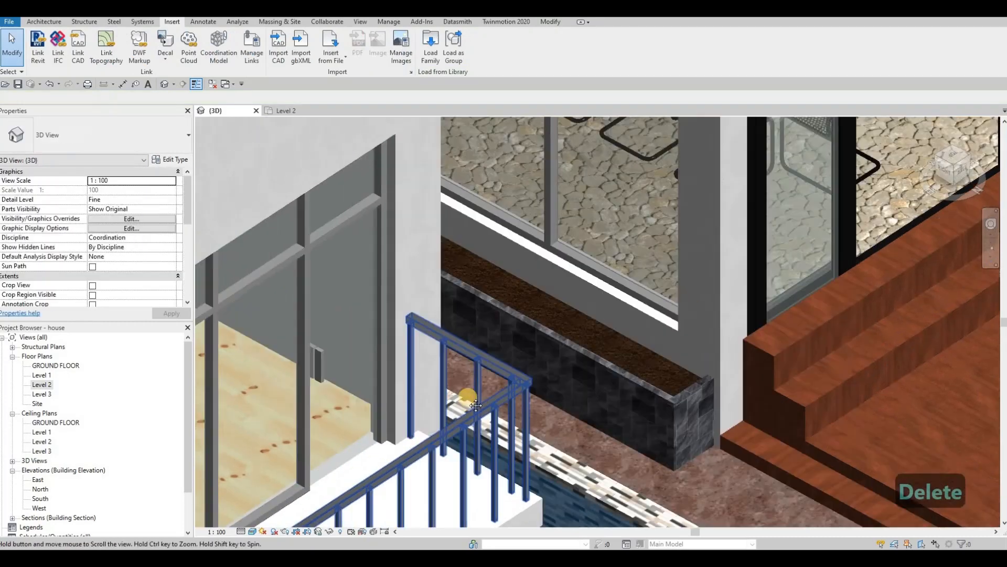
# Step: Delete the horizontal mullion beneath the right rear balcony's curtain wall door
pyautogui.scroll(-5, 502, 288)
pyautogui.scroll(6, 502, 288)
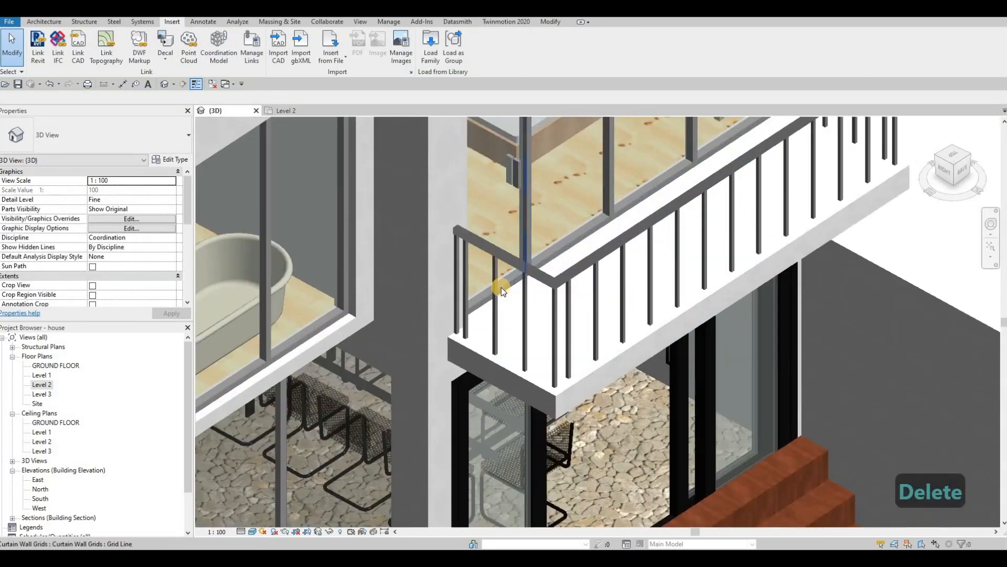
pyautogui.press('Delete')
pyautogui.press('Delete')
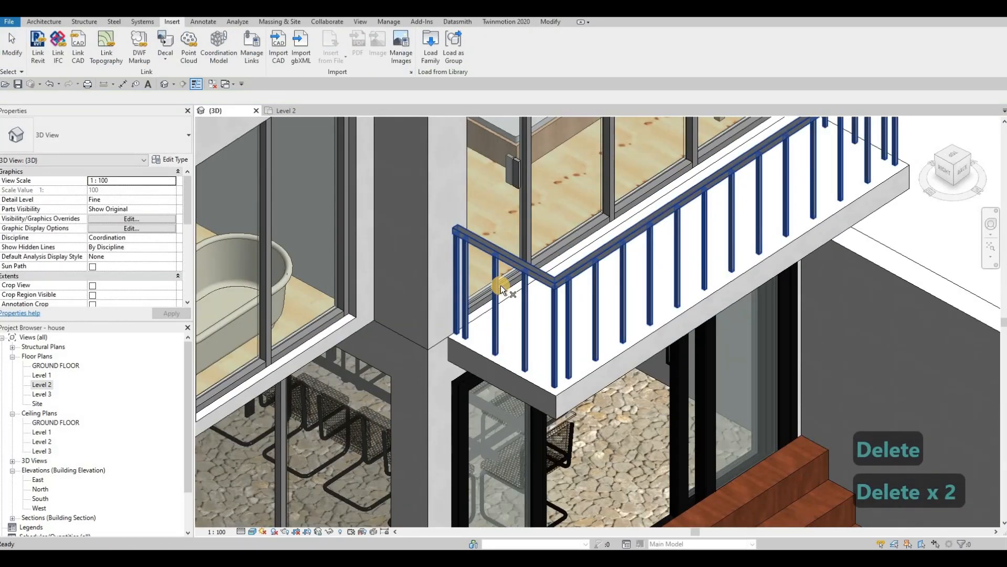
pyautogui.press('Tab')
pyautogui.click(496, 287)
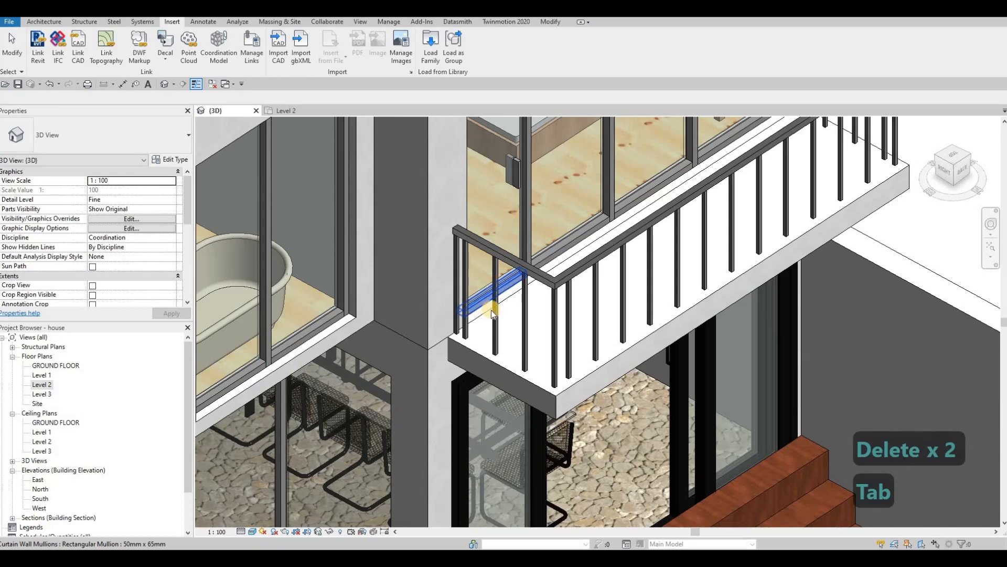
pyautogui.press('Delete')
pyautogui.scroll(-2, 493, 308)
pyautogui.press('Escape')
# Step: Select both rear balcony doors and check the Offset parameter in their type properties
pyautogui.click(495, 250)
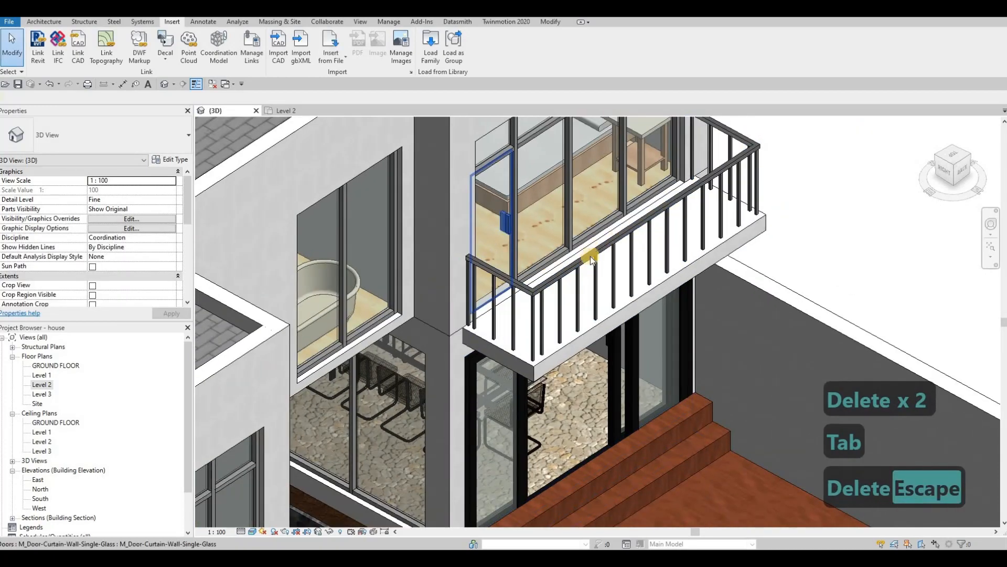
pyautogui.moveTo(499, 243); pyautogui.dragTo(667, 190, button='middle')
pyautogui.moveTo(443, 353); pyautogui.dragTo(468, 251, button='middle')
pyautogui.keyDown('ctrl'); pyautogui.click(430, 359); pyautogui.keyUp('ctrl')
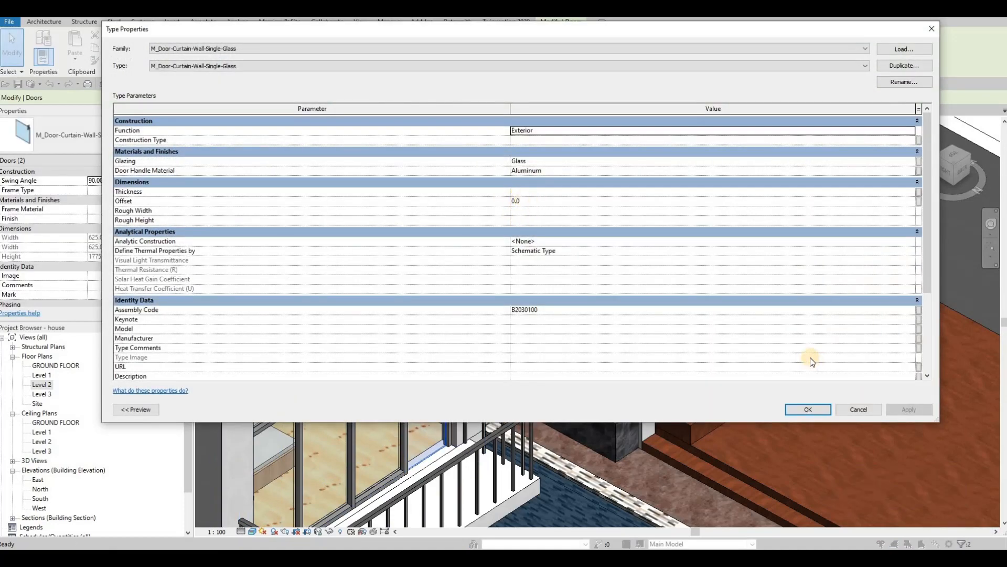
pyautogui.press('Return')
pyautogui.press('Escape')
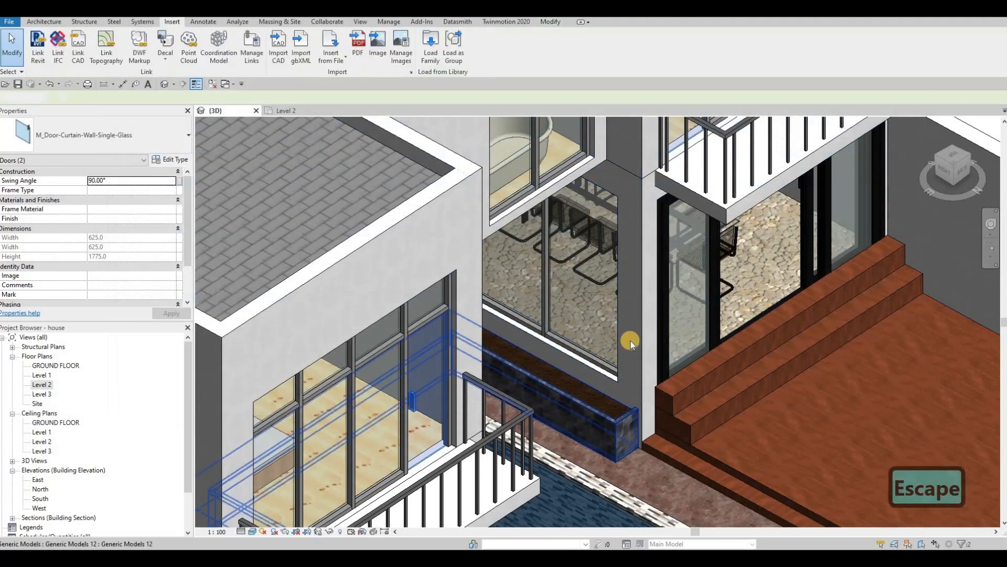
pyautogui.press('Escape')
# Step: Examine the balcony doors and curtain walls on the rear and front of the house in 3D
pyautogui.scroll(-5, 740, 284)
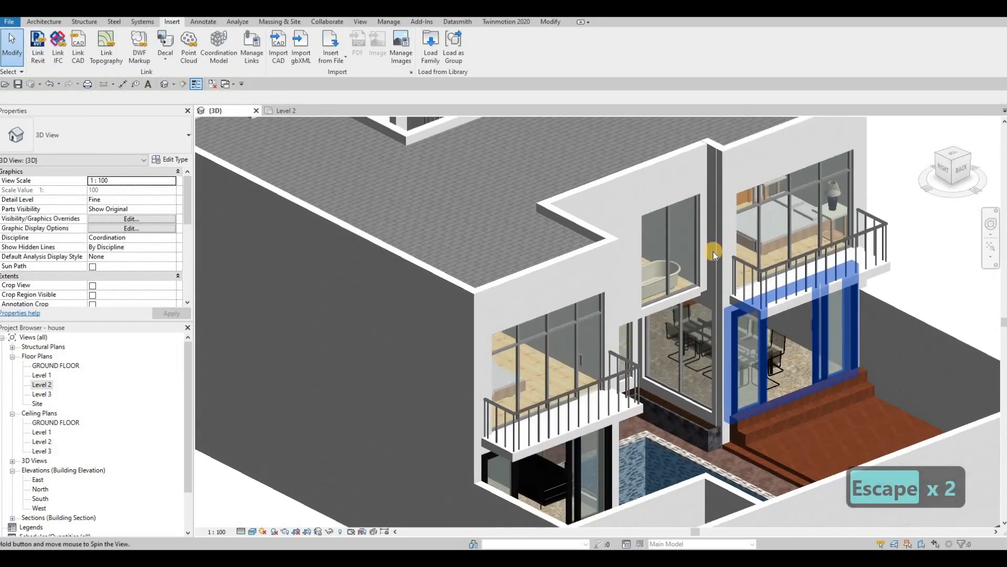
pyautogui.moveTo(693, 285)
pyautogui.keyDown('shift'); pyautogui.mouseDown(button='middle')
pyautogui.moveTo(760, 196)
pyautogui.moveTo(685, 281)
pyautogui.moveTo(695, 280)
pyautogui.mouseUp(button='middle'); pyautogui.keyUp('shift')
pyautogui.scroll(-6, 694, 279)
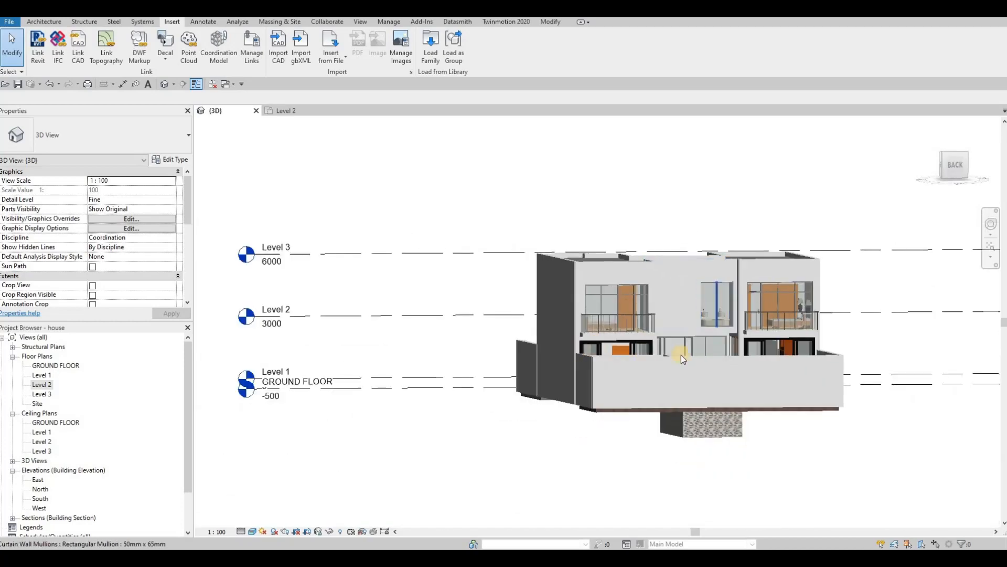
pyautogui.keyDown('shift'); pyautogui.moveTo(679, 353); pyautogui.dragTo(591, 361, button='middle'); pyautogui.keyUp('shift')
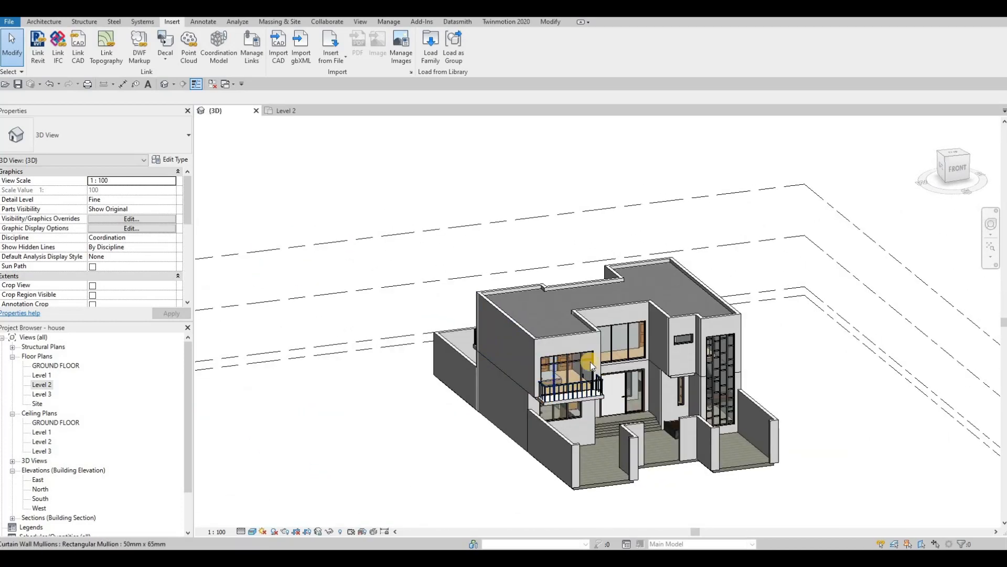
pyautogui.scroll(5, 596, 360)
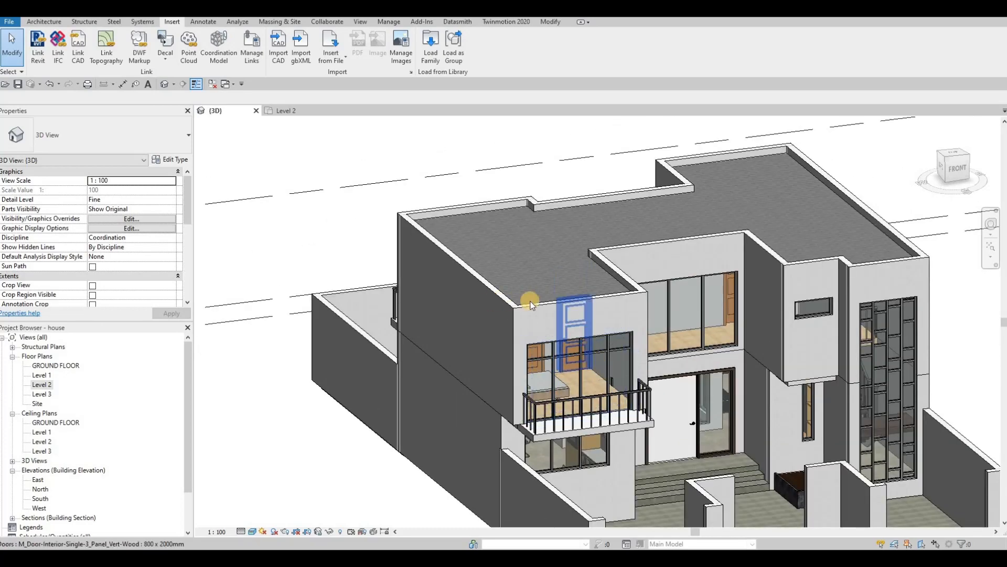
pyautogui.scroll(-3, 505, 320)
pyautogui.keyDown('shift'); pyautogui.moveTo(504, 320); pyautogui.dragTo(506, 256, button='middle'); pyautogui.keyUp('shift')
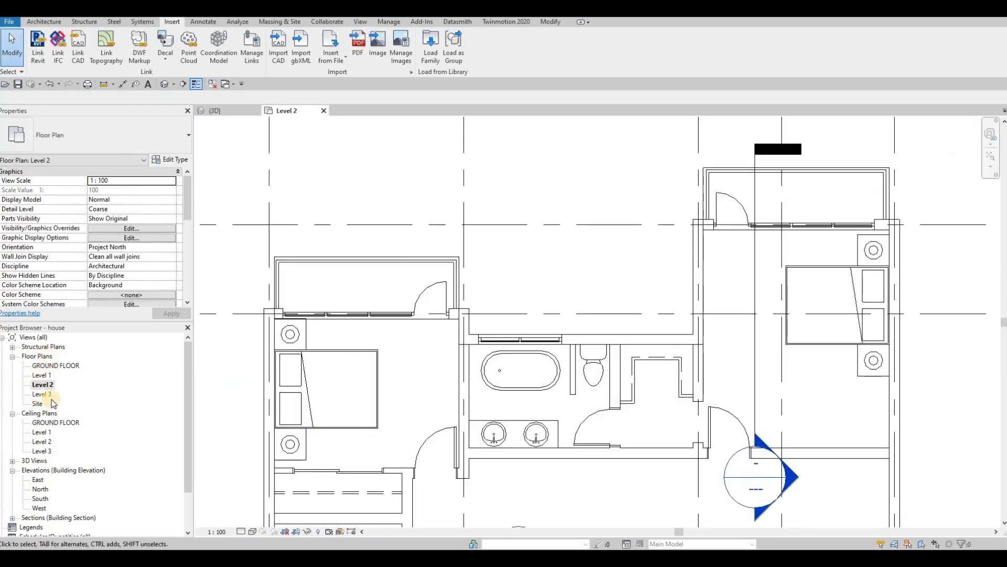
# Step: In the Level 3 floor plan, open the ROOF 1 footprint for editing
pyautogui.doubleClick(42, 394)
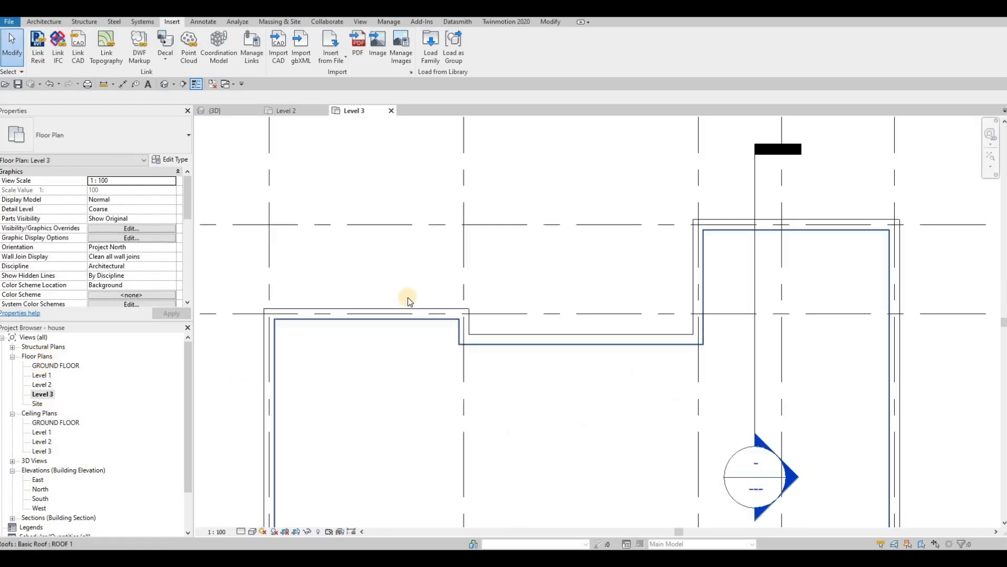
pyautogui.scroll(-3, 508, 224)
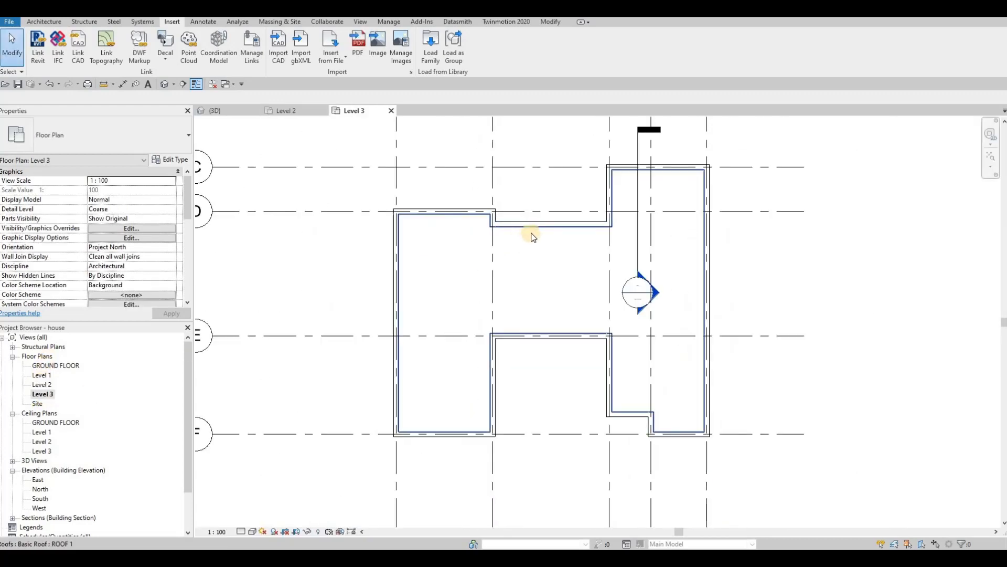
pyautogui.click(532, 237)
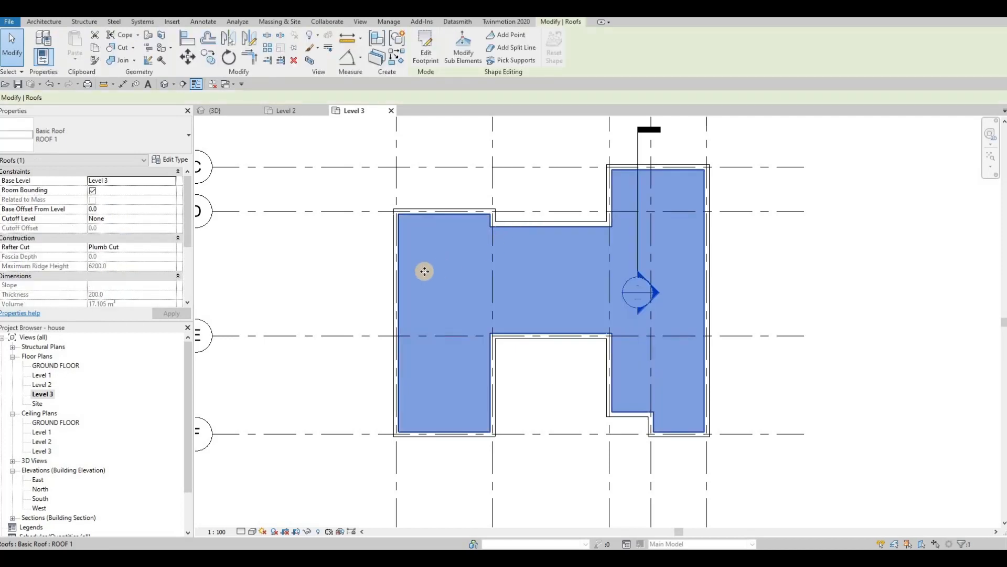
pyautogui.click(427, 56)
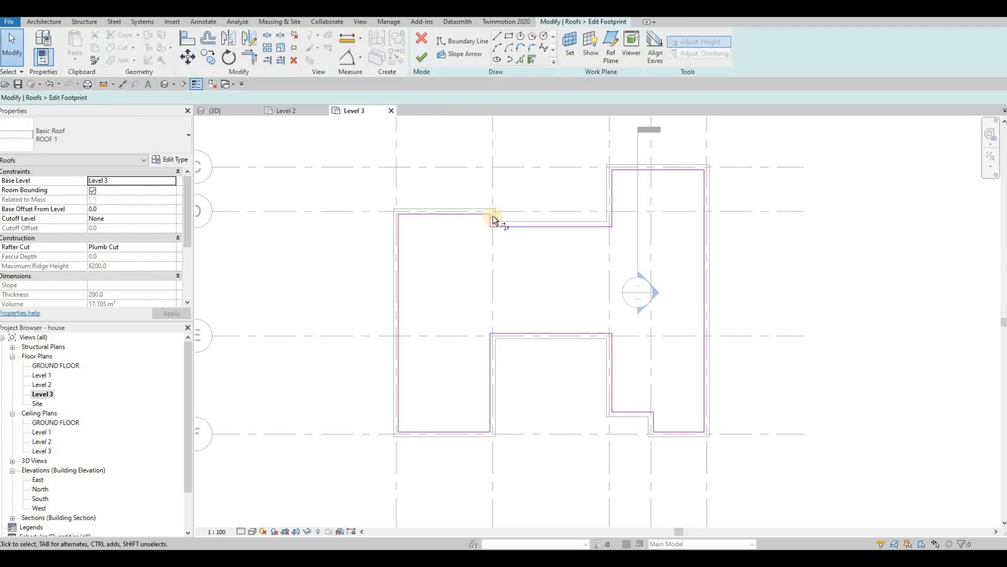
# Step: Extend the short boundary line near grid D, between the left and middle roof sections, to the middle section's lower edge at grid E
pyautogui.press('t')
pyautogui.press('r')
pyautogui.click(497, 332)
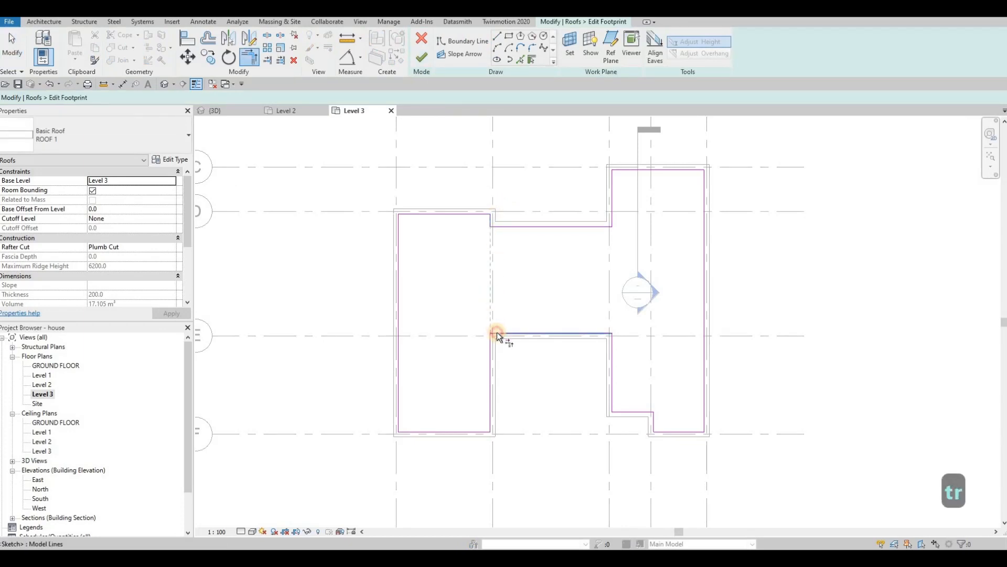
pyautogui.click(490, 293)
pyautogui.press('Escape')
pyautogui.press('Escape')
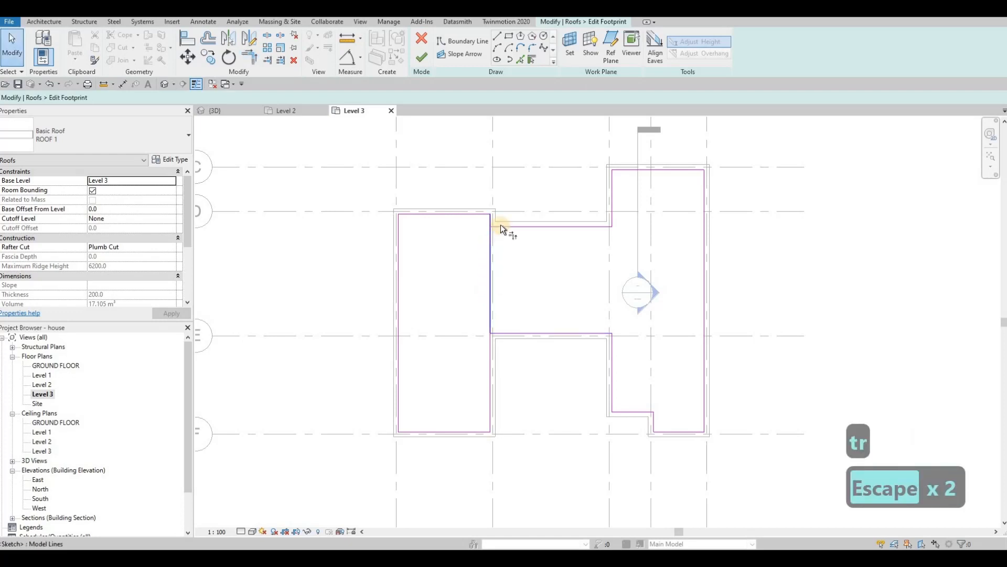
# Step: Trim the extended vertical boundary line to a corner with the middle roof section's upper edge
pyautogui.press('t')
pyautogui.press('r')
pyautogui.click(501, 226)
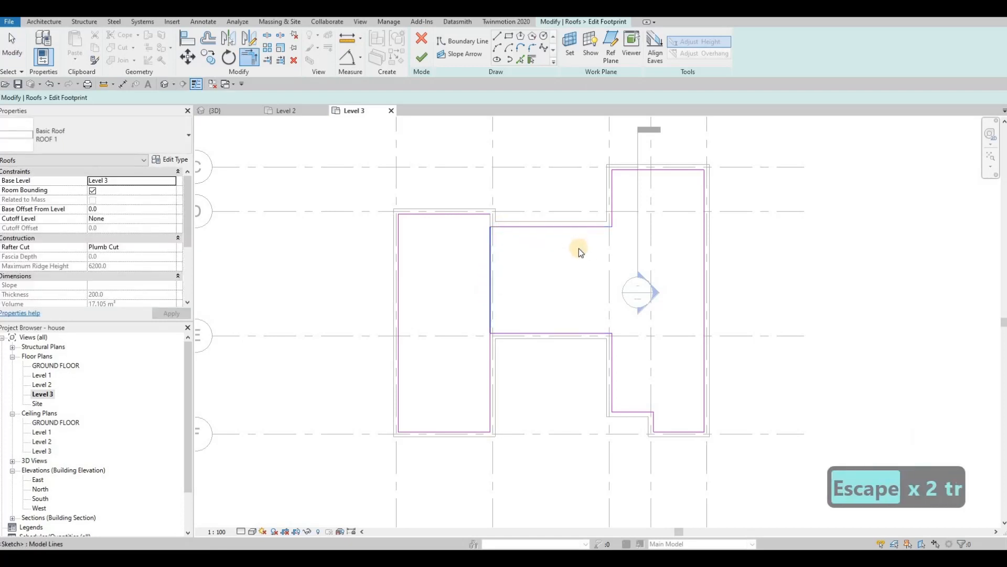
pyautogui.press('Escape')
pyautogui.press('Escape')
# Step: Close the middle roof section's right side by trimming the right section's inner vertical boundary line to the middle's upper edge
pyautogui.press('t')
pyautogui.press('r')
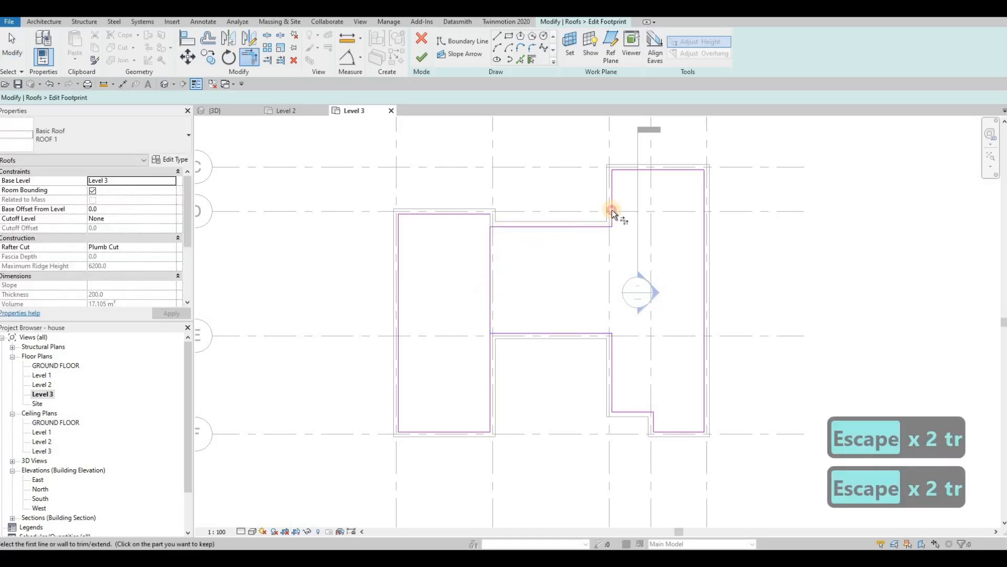
pyautogui.click(611, 209)
pyautogui.click(597, 232)
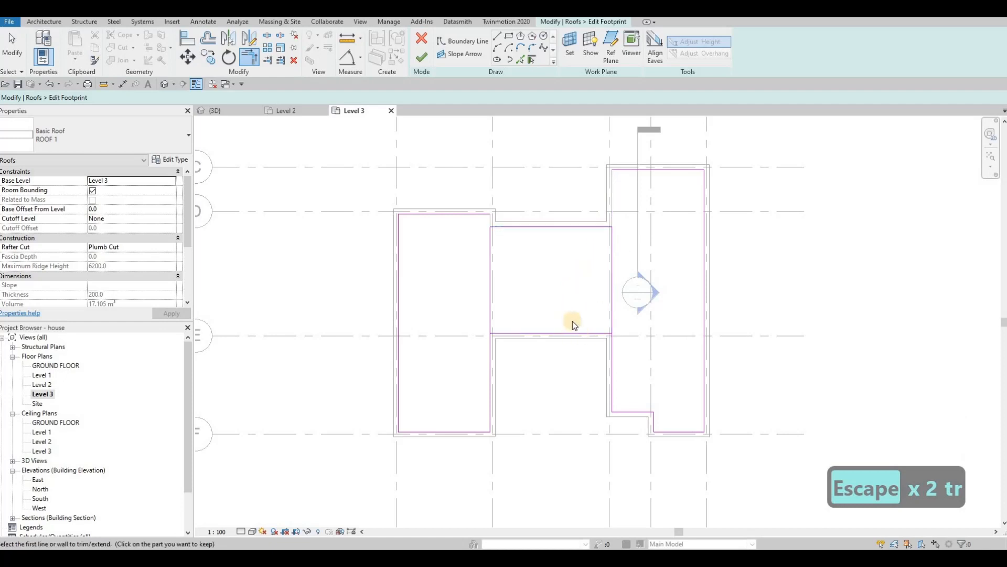
pyautogui.press('Escape')
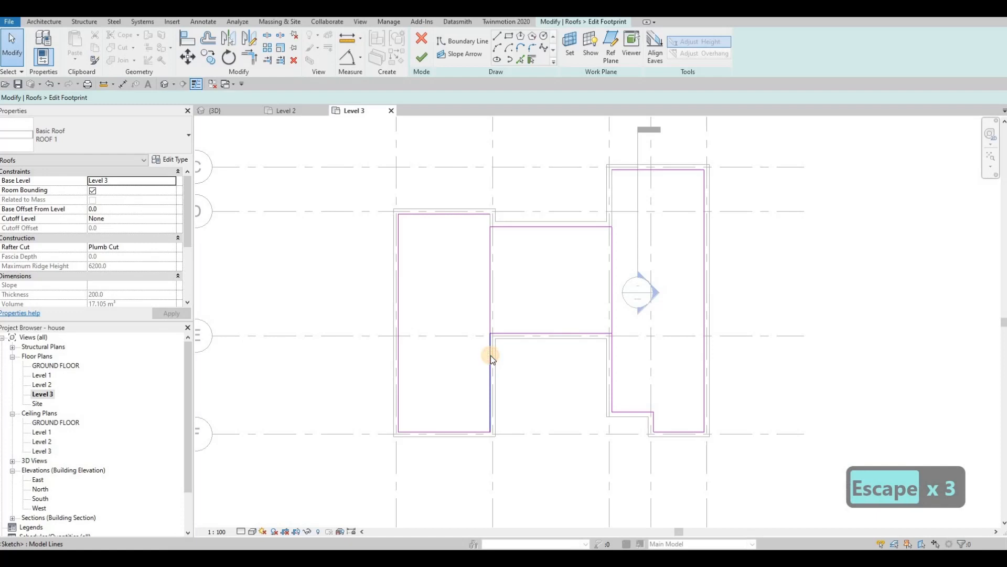
# Step: Delete the connected chain of roof boundary lines around the left and right sections, including the line along grid E
pyautogui.click(490, 355)
pyautogui.press('Escape')
pyautogui.press('Tab')
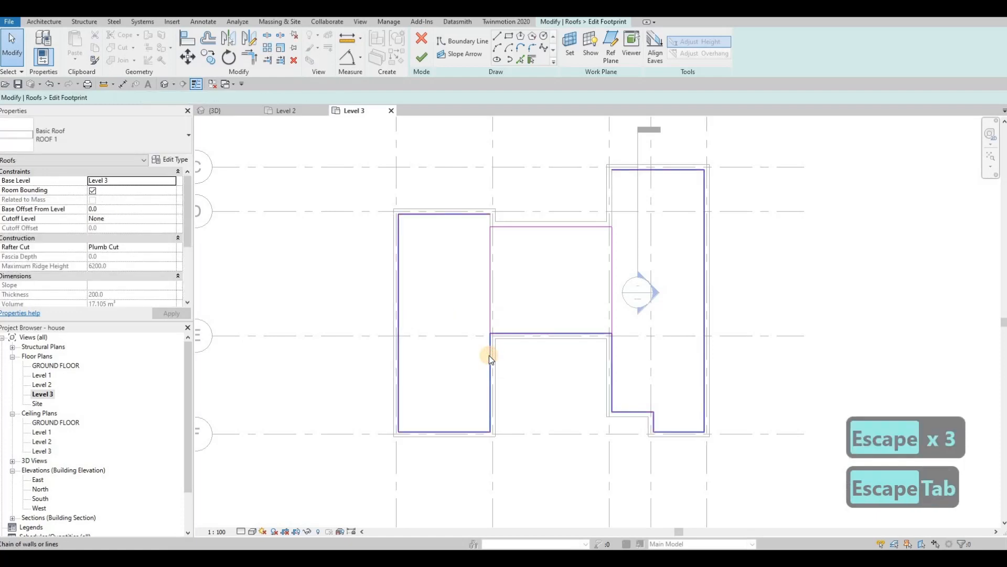
pyautogui.click(489, 355)
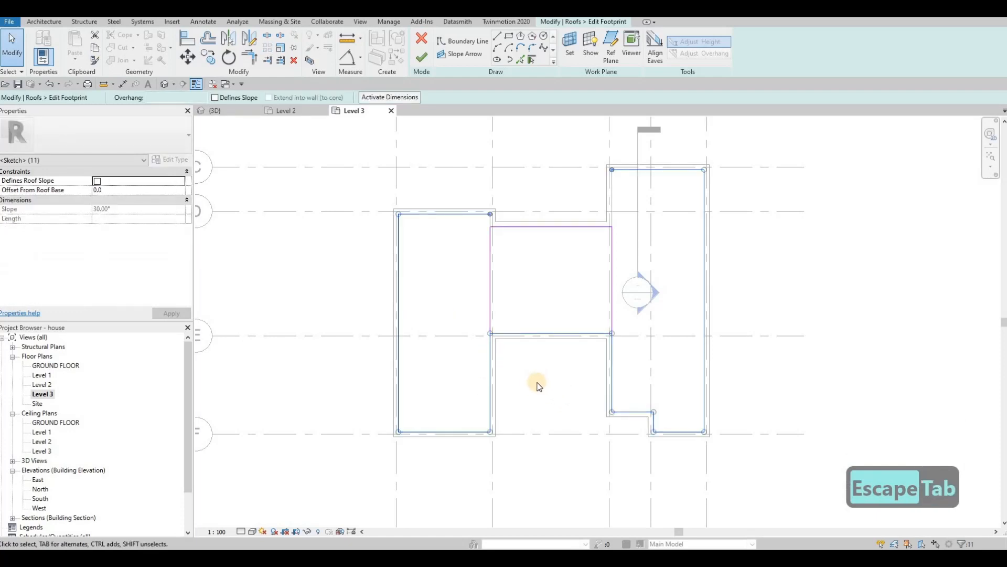
pyautogui.press('Delete')
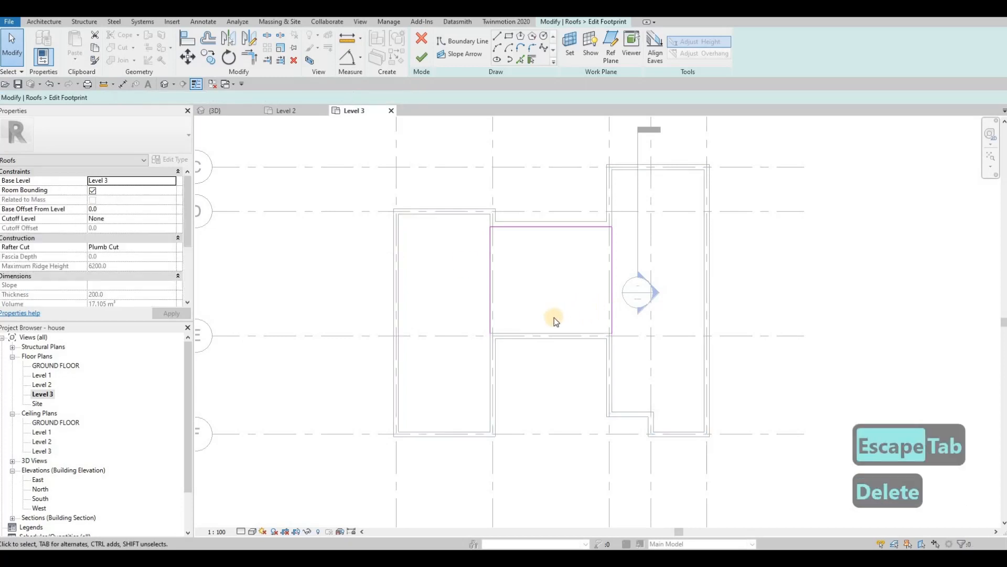
pyautogui.press('Escape')
pyautogui.press('Escape')
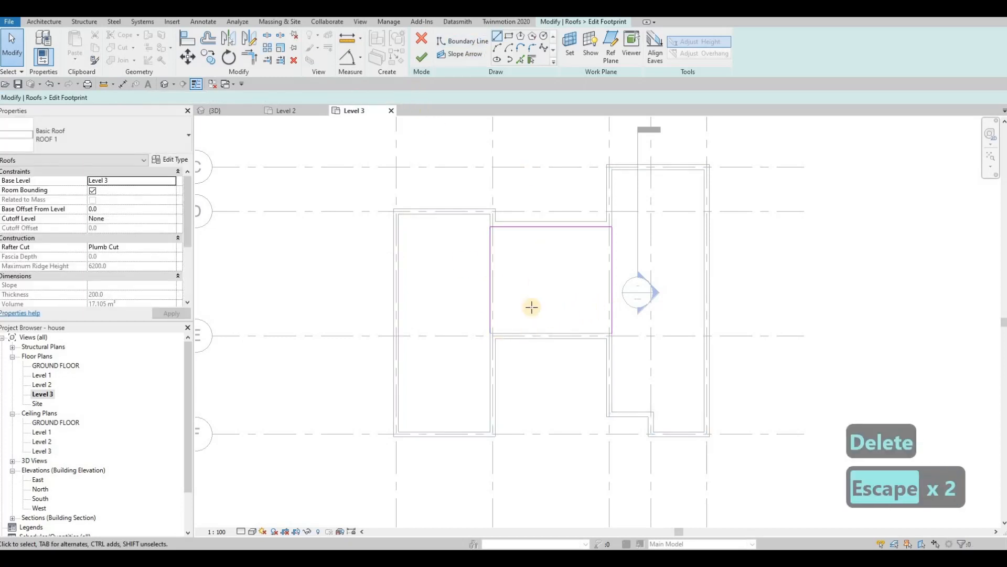
# Step: Draw a straight boundary line along the lower edge of the middle section at grid E and finish the roof footprint
pyautogui.press('Return')
pyautogui.click(490, 333)
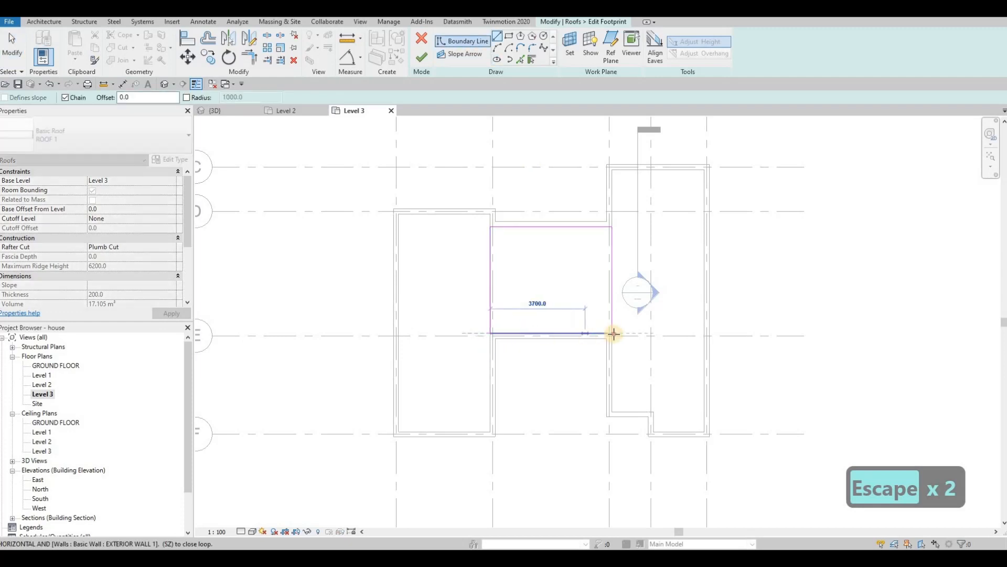
pyautogui.click(612, 334)
pyautogui.press('Escape')
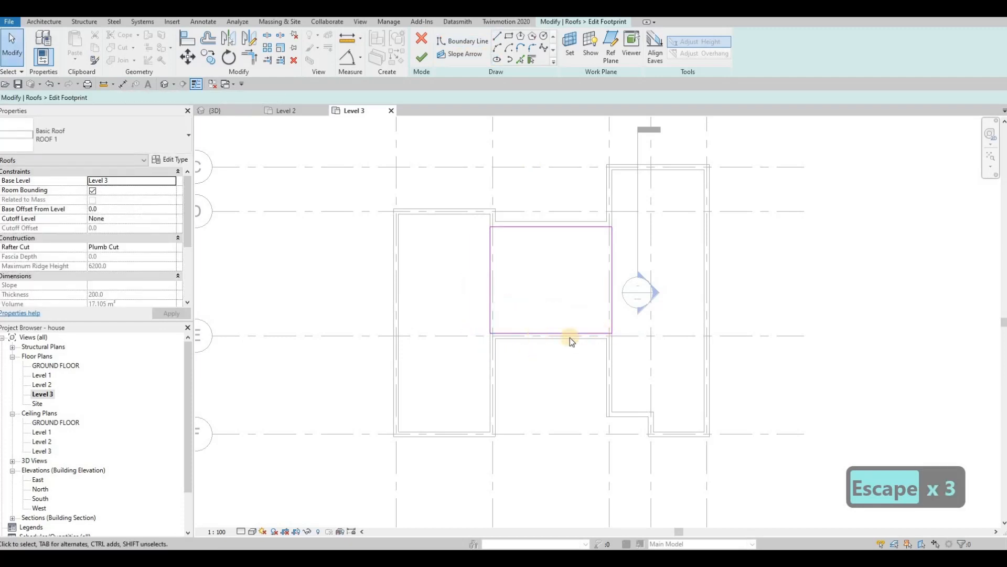
pyautogui.scroll(2, 596, 322)
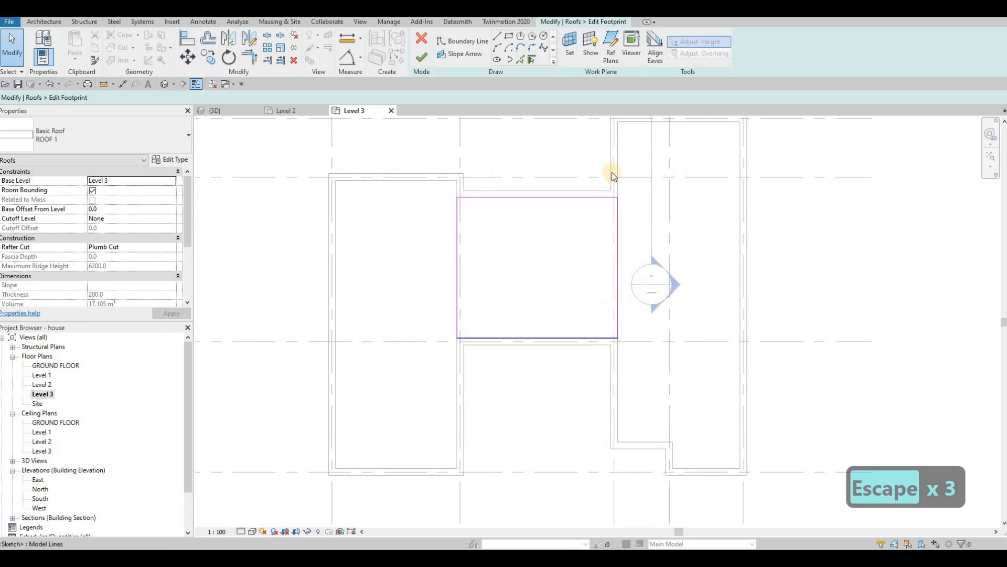
pyautogui.click(424, 58)
# Step: View the reworked roof in the 3D view, and open the South elevation
pyautogui.click(226, 114)
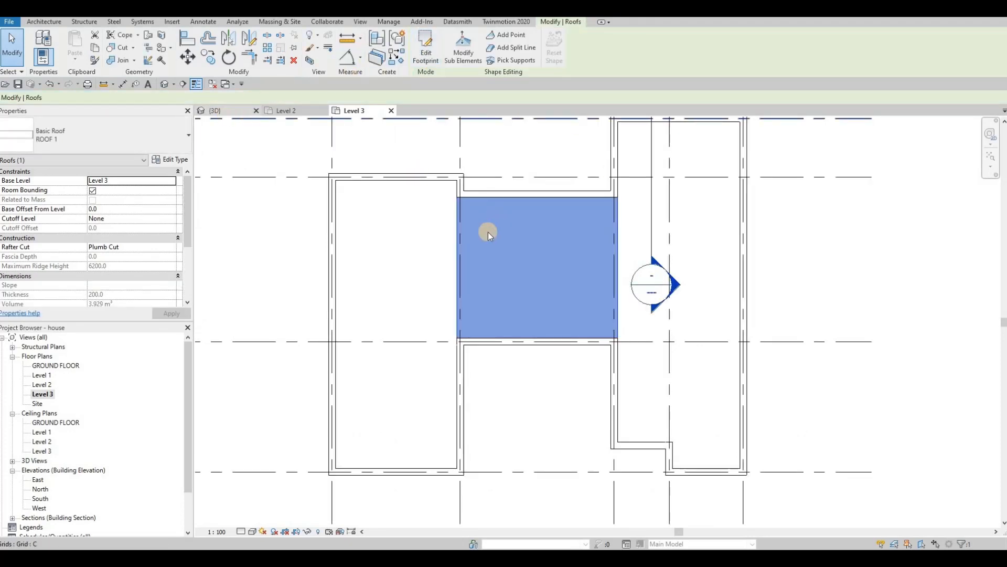
pyautogui.press('Escape')
pyautogui.keyDown('shift'); pyautogui.moveTo(646, 338); pyautogui.dragTo(540, 232, button='middle'); pyautogui.keyUp('shift')
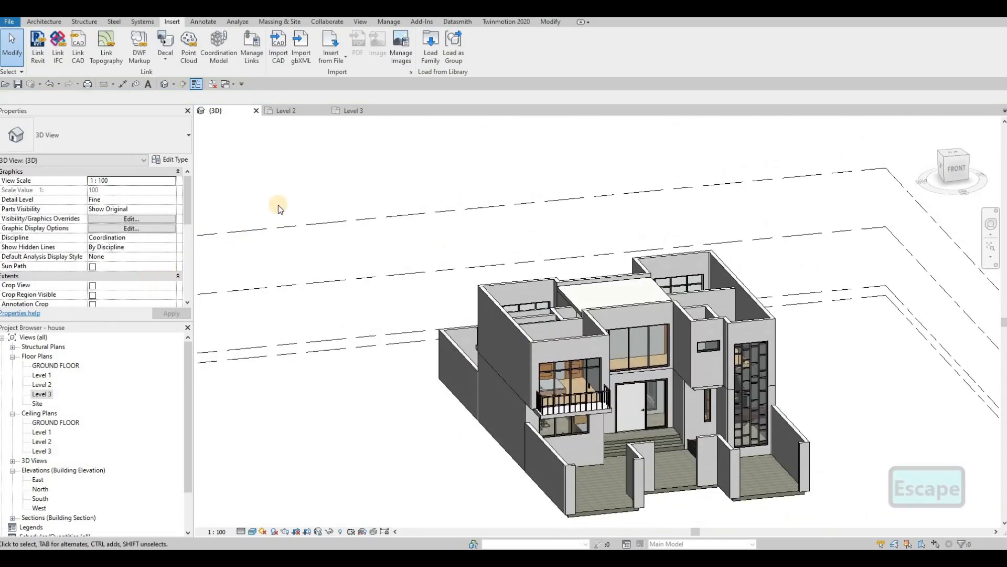
pyautogui.scroll(-2, 39, 466)
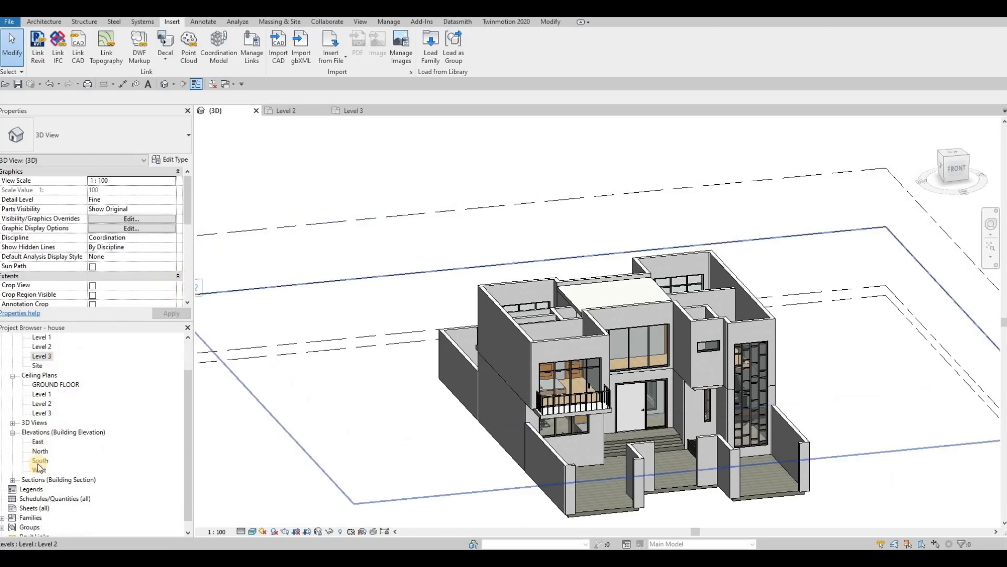
pyautogui.doubleClick(39, 461)
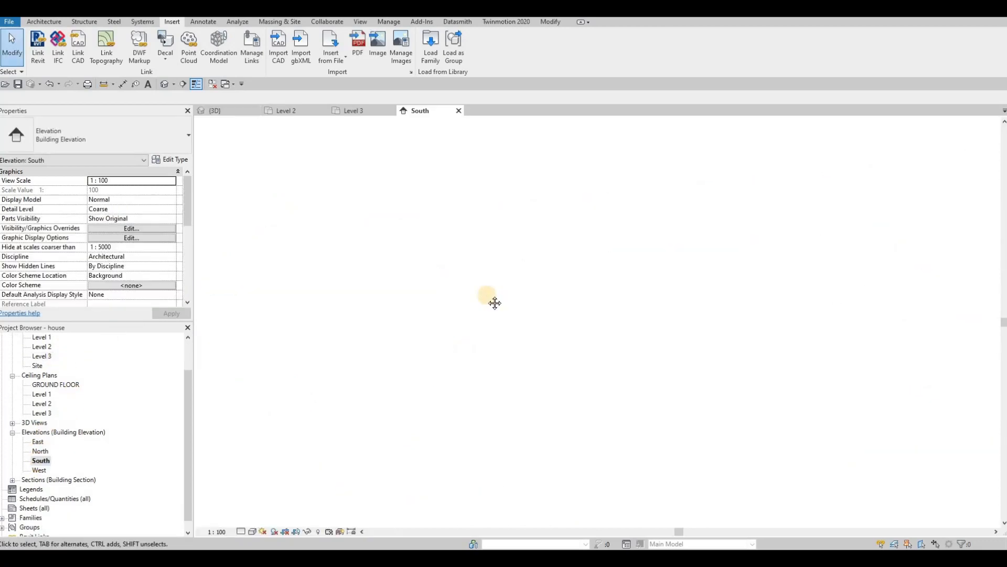
# Step: Start a Roof by Extrusion on the picked front exterior wall plane, with Level 3 as reference level and a 0.0 offset
pyautogui.click(42, 22)
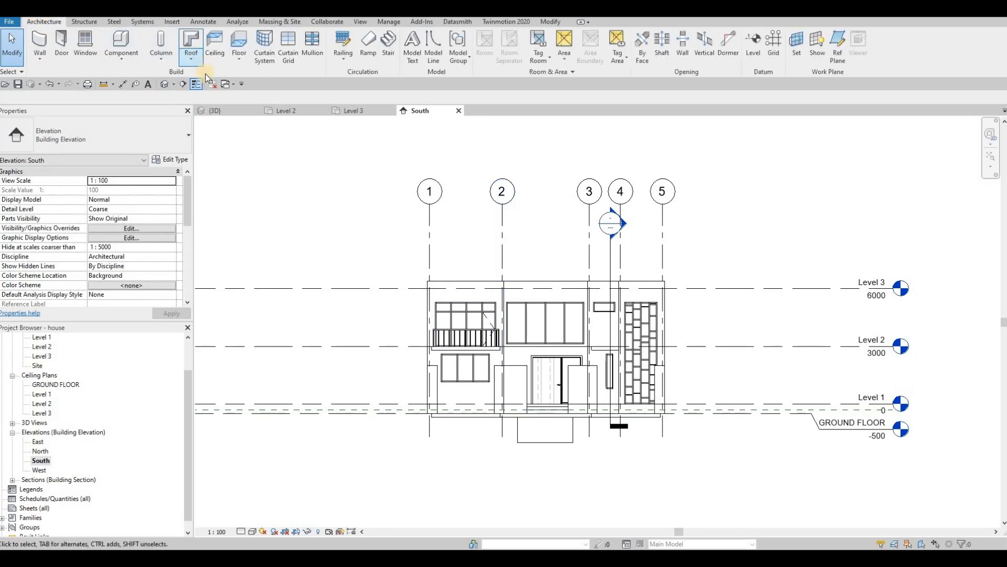
pyautogui.click(193, 59)
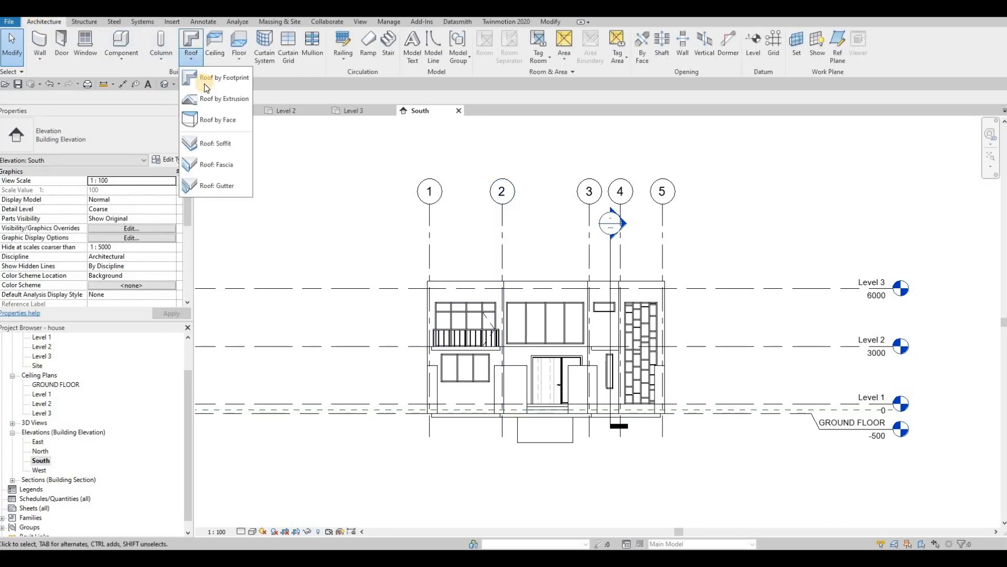
pyautogui.click(237, 99)
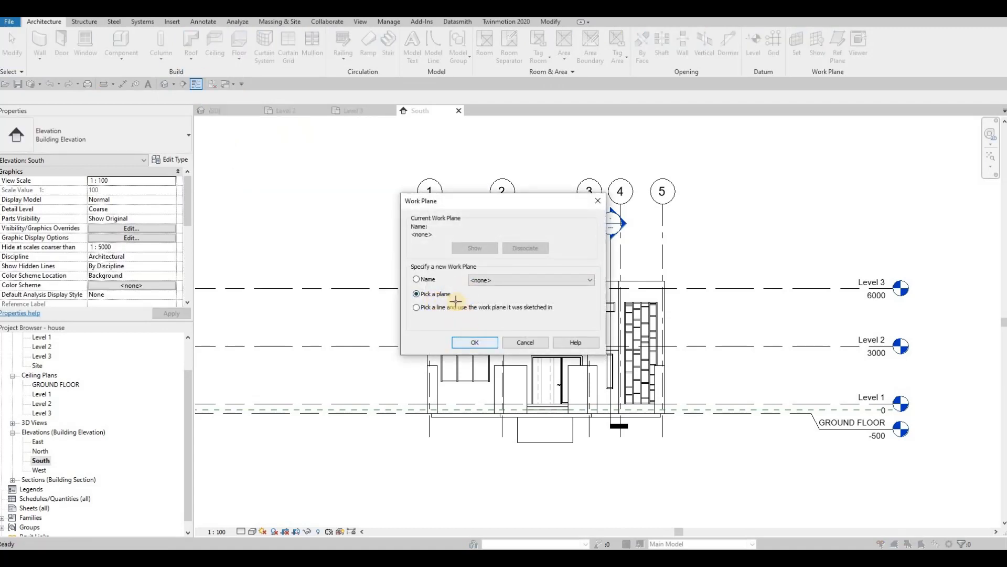
pyautogui.click(475, 342)
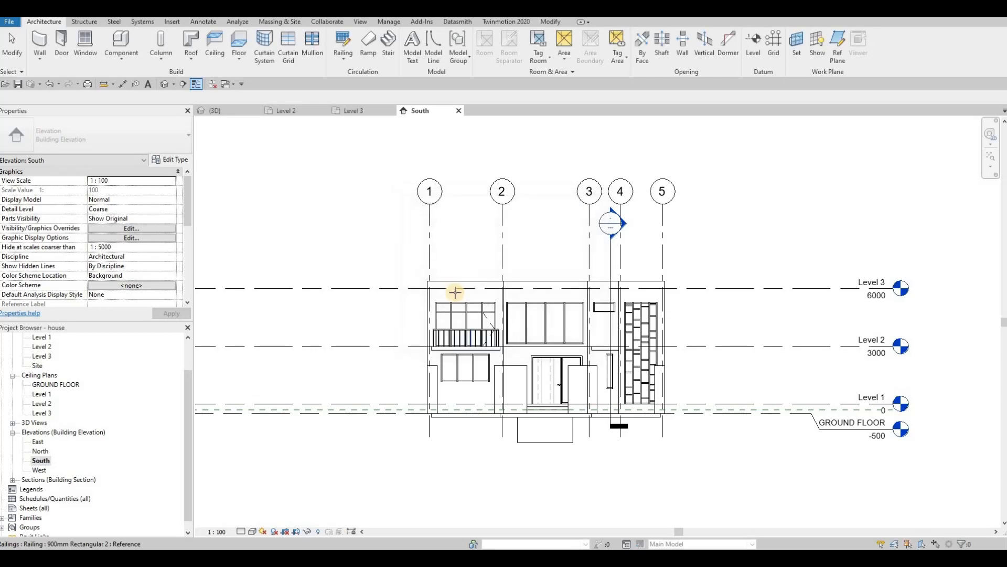
pyautogui.click(484, 303)
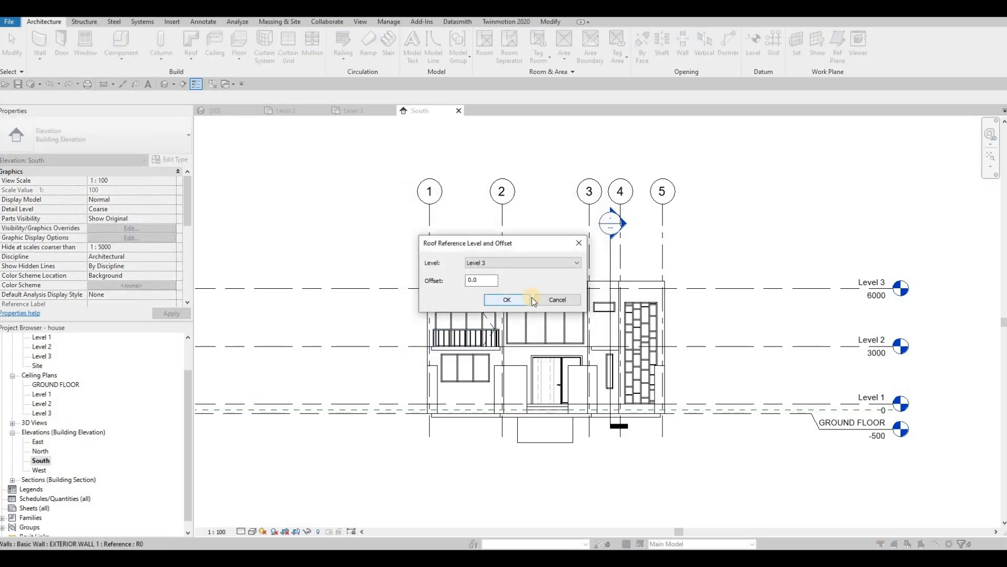
pyautogui.click(505, 298)
pyautogui.press('Return')
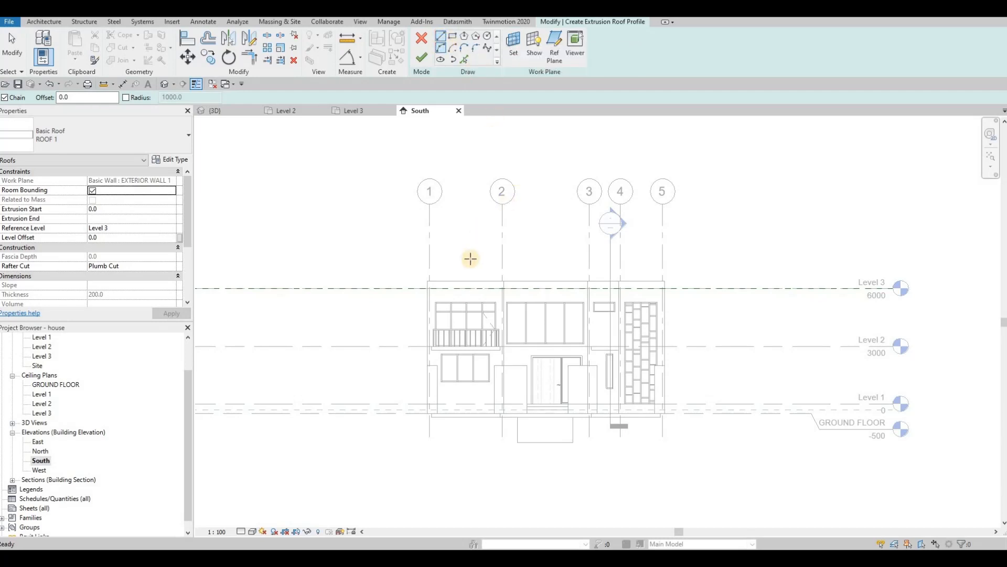
# Step: Sketch a sloped profile line at about 14° from about 1500 mm above Level 3 at grid 2 down to just past grid 1
pyautogui.scroll(2, 480, 278)
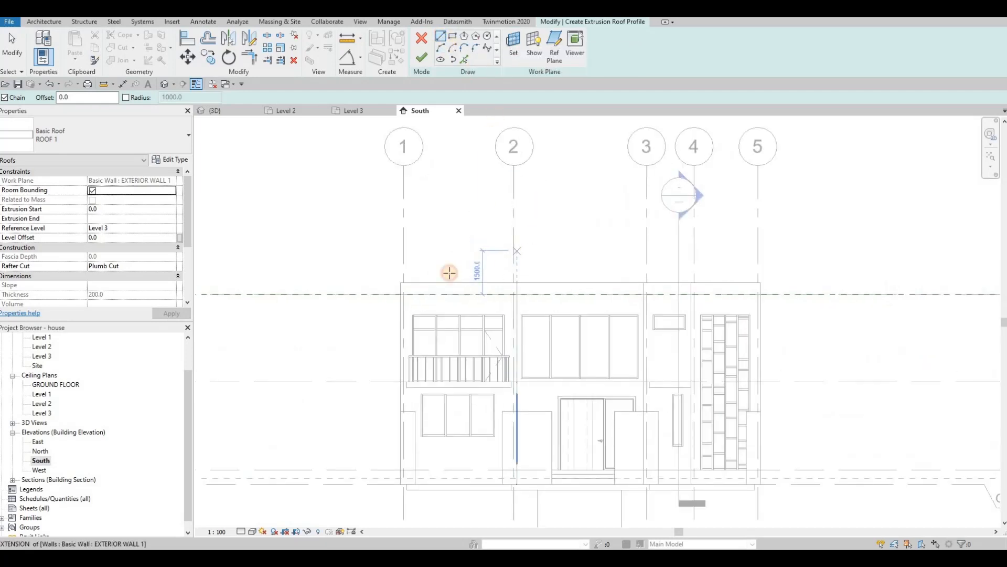
pyautogui.click(386, 292)
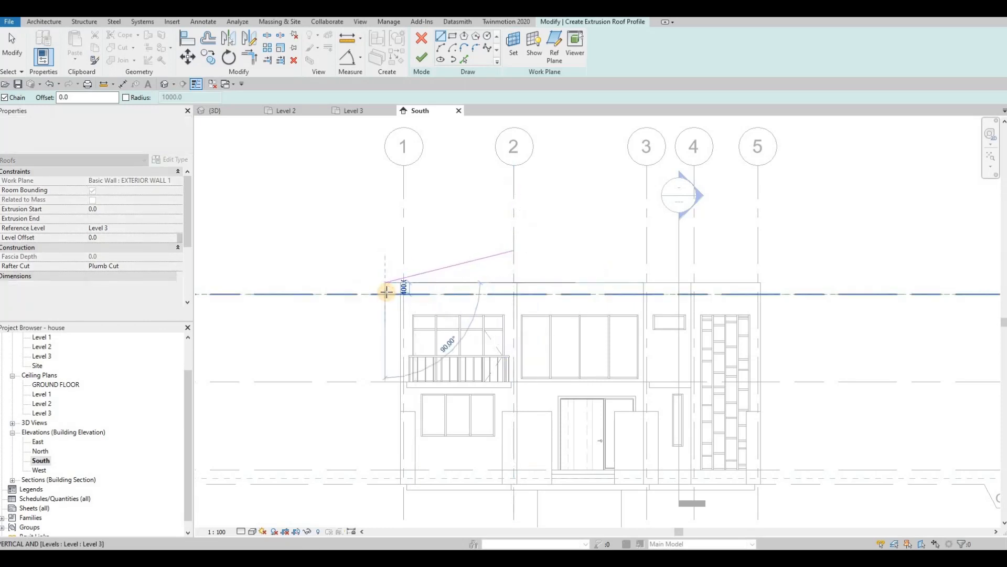
pyautogui.press('Escape')
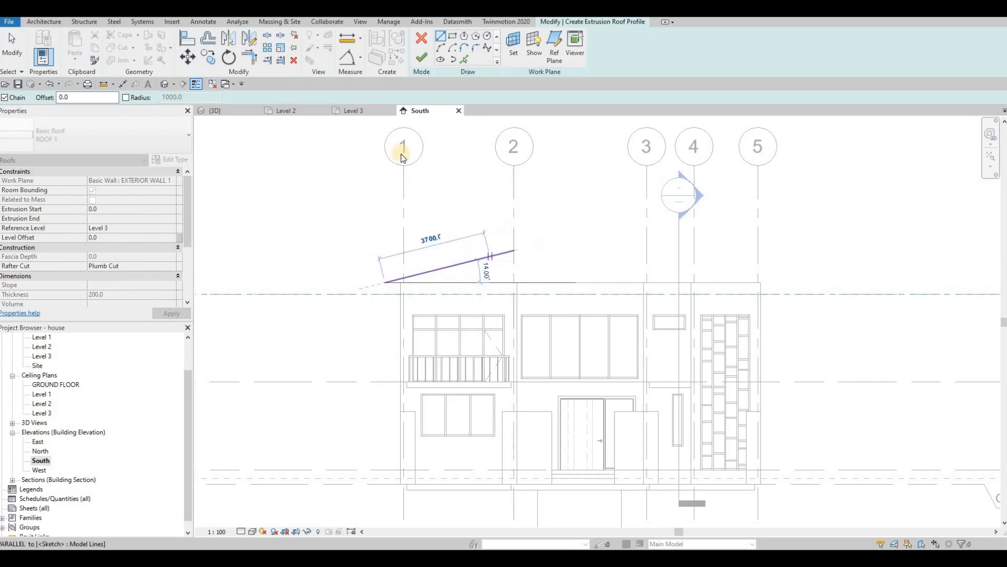
pyautogui.press('Escape')
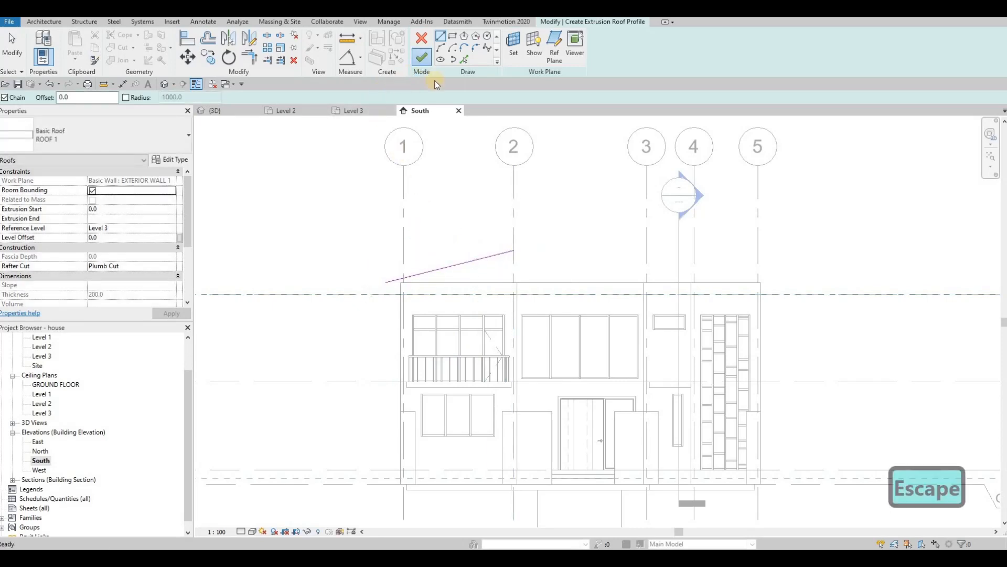
# Step: Finish the sloped extrusion roof and undo it to return to the profile sketch
pyautogui.click(421, 57)
pyautogui.press('Escape')
pyautogui.press('Escape')
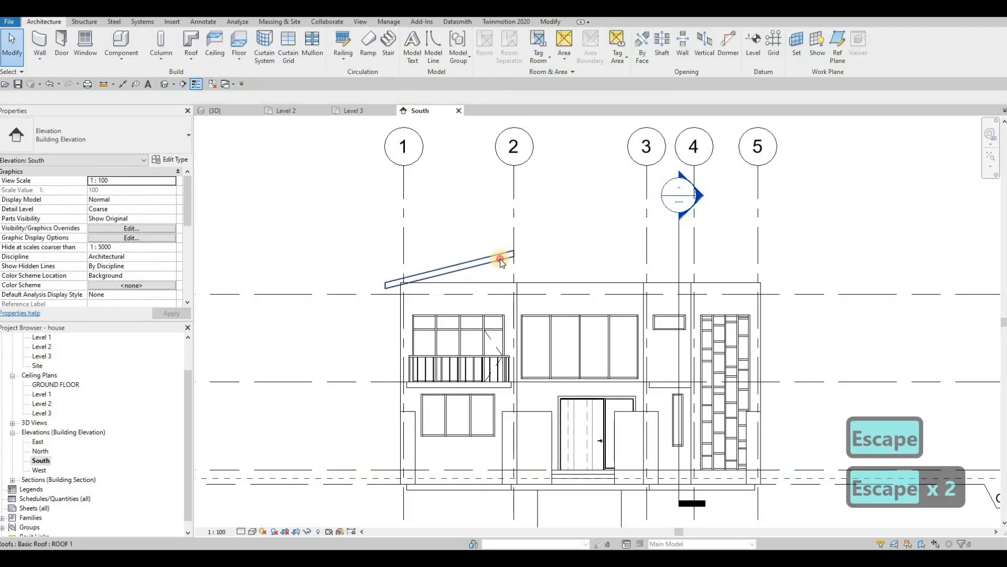
pyautogui.click(500, 259)
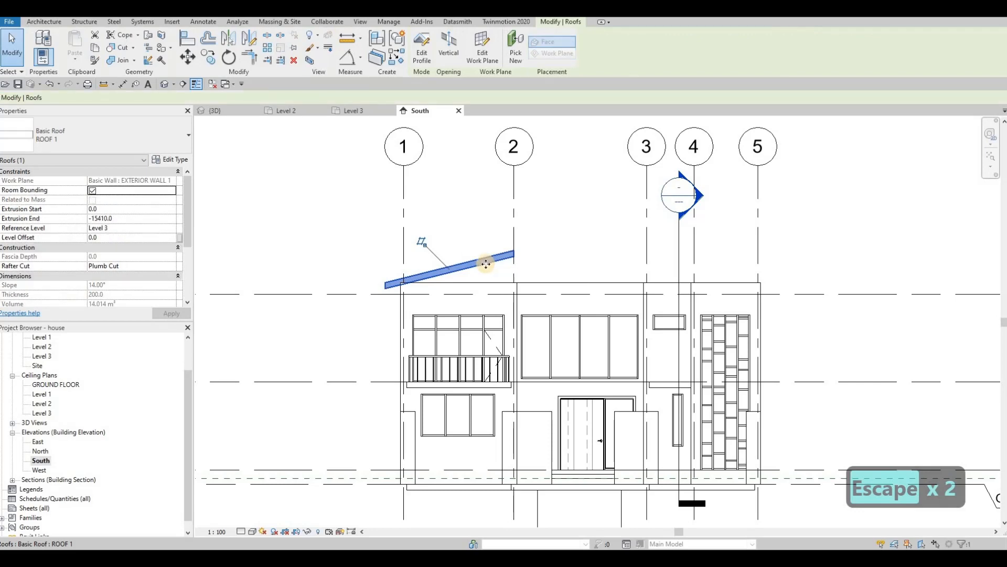
pyautogui.hotkey('ctrl', 'z')
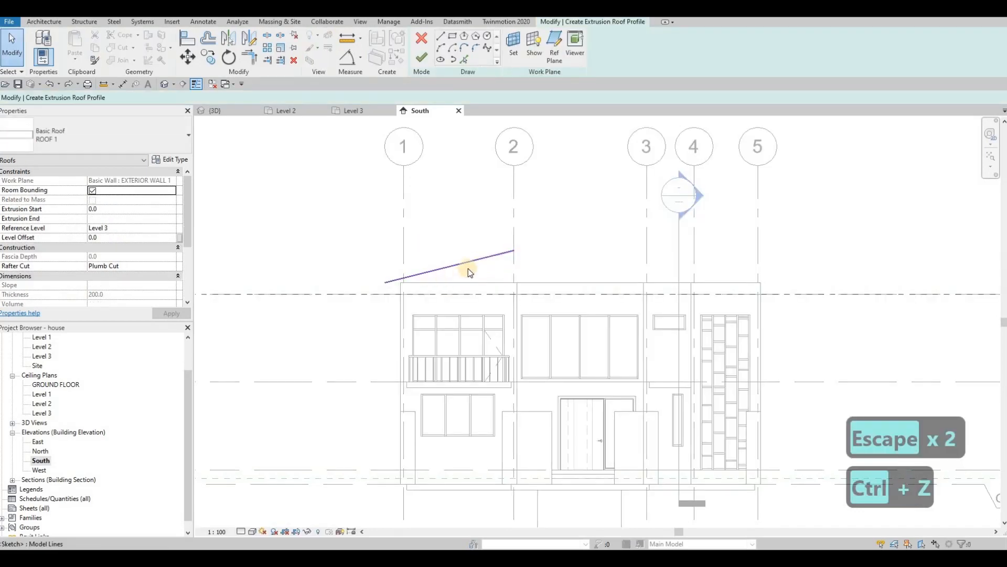
# Step: Extend the profile line's upper end past grid 2 to a length of about 4835 mm, and set its angle from vertical to 75°
pyautogui.moveTo(514, 251); pyautogui.dragTo(522, 248)
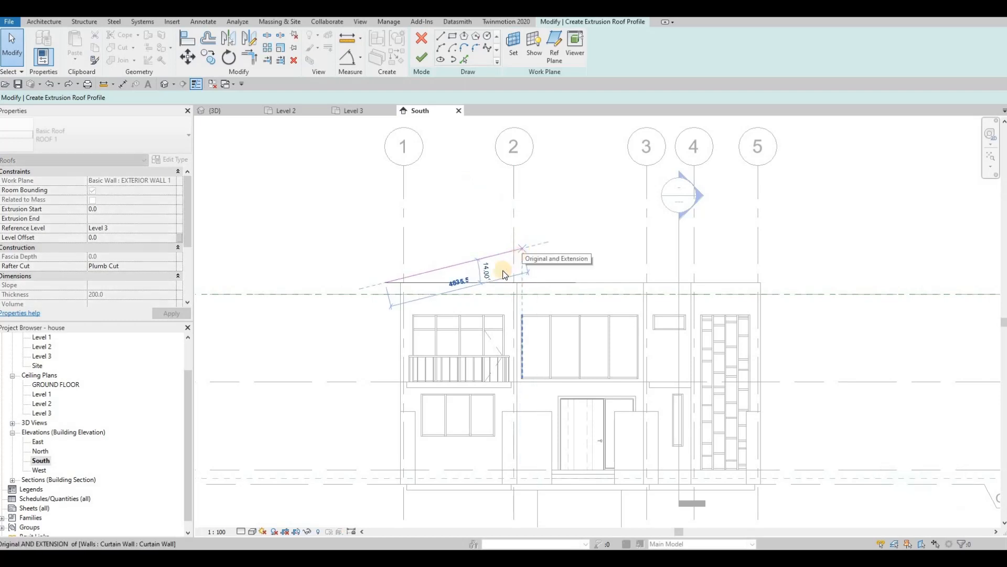
pyautogui.press('Escape')
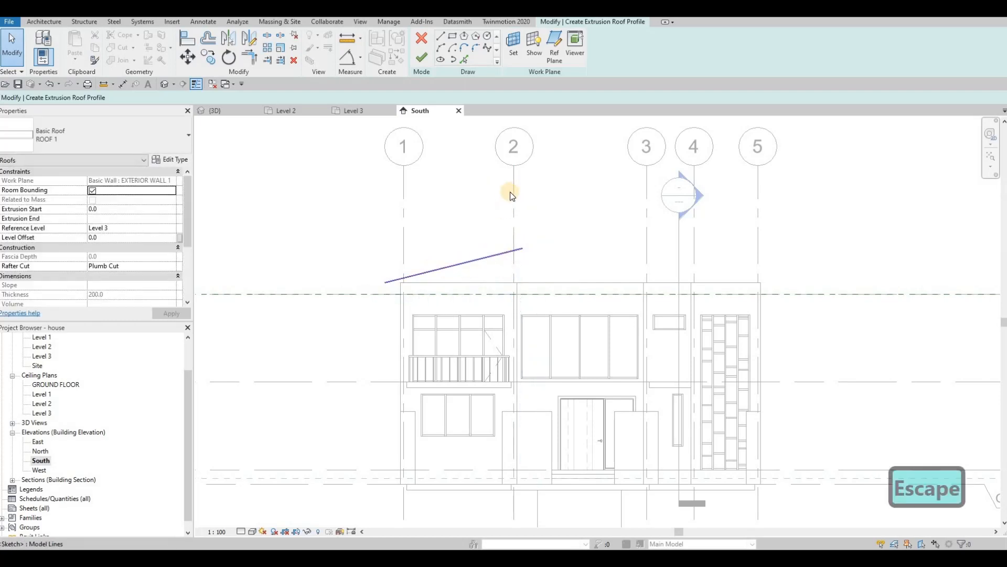
pyautogui.click(520, 249)
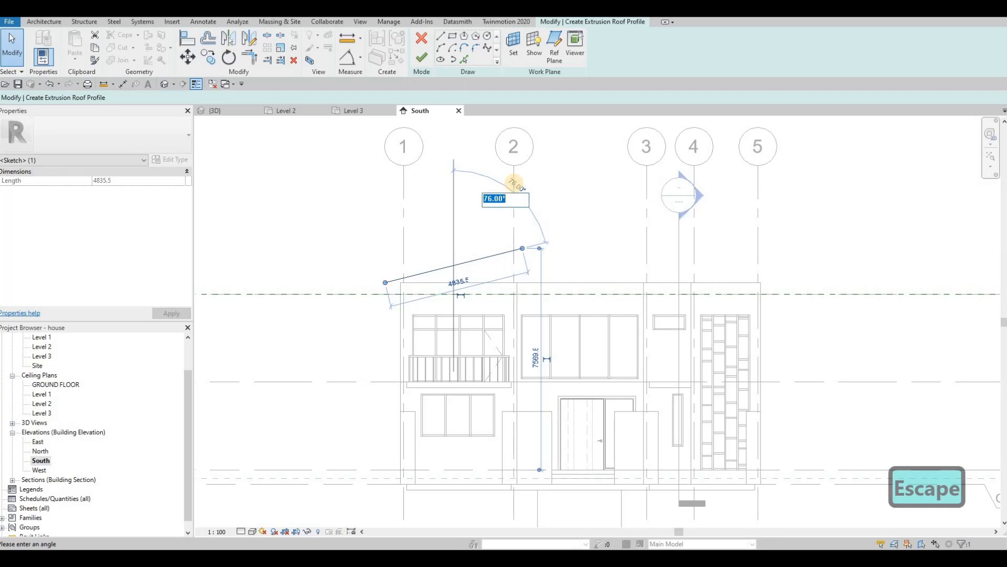
pyautogui.write('75')
pyautogui.press('Return')
pyautogui.press('Escape')
pyautogui.press('Escape')
pyautogui.press('Escape')
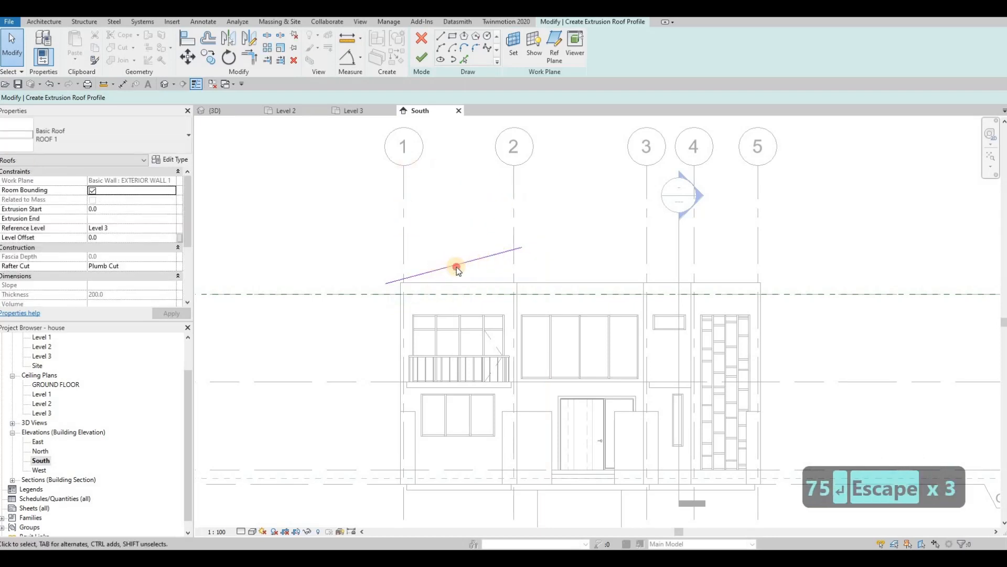
pyautogui.press('Escape')
# Step: Nudge the sloped profile line upward by two increments and finish the extrusion roof
pyautogui.click(457, 268)
pyautogui.press('Up')
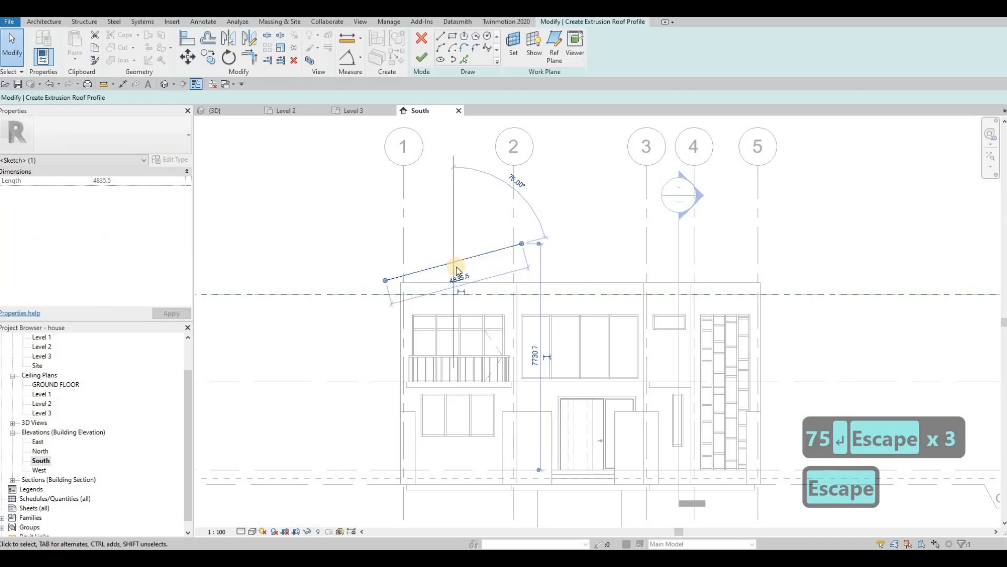
pyautogui.press('Escape')
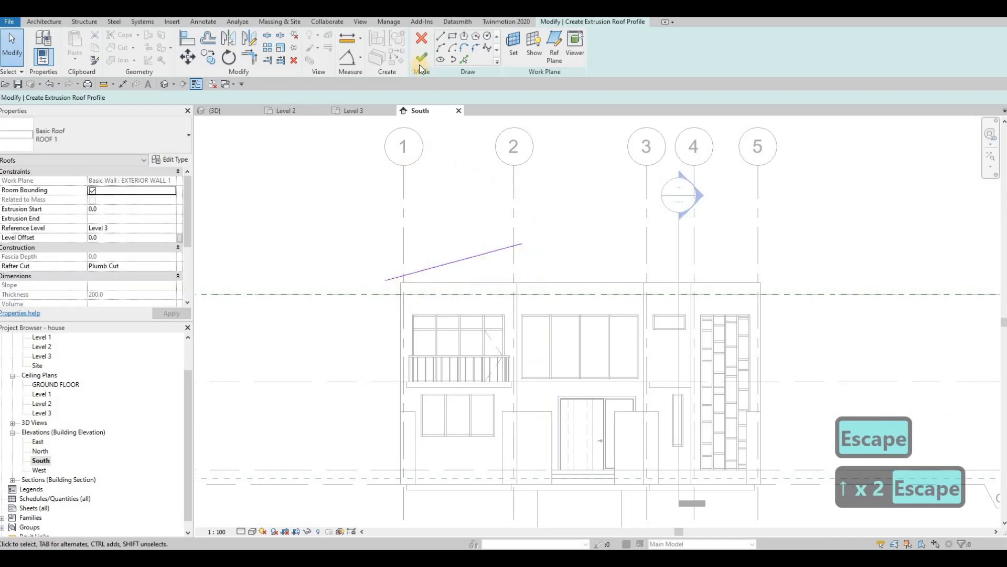
pyautogui.click(421, 59)
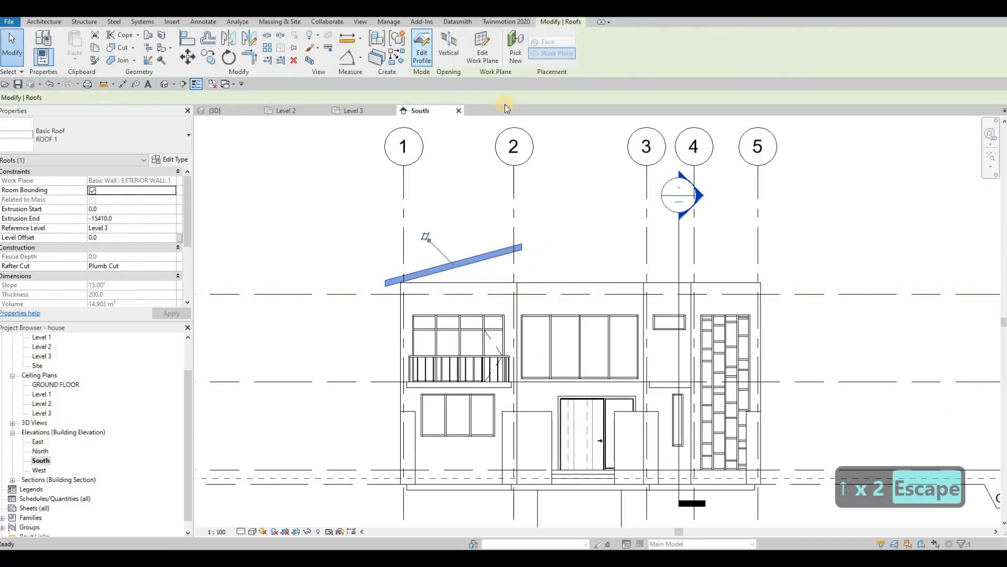
pyautogui.press('Escape')
pyautogui.press('Escape')
pyautogui.press('Escape')
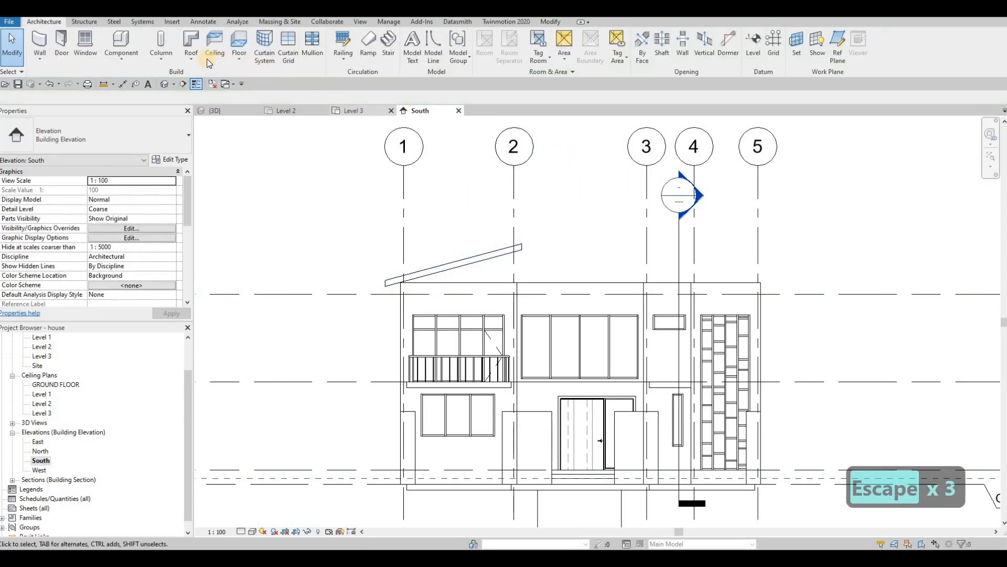
pyautogui.click(192, 53)
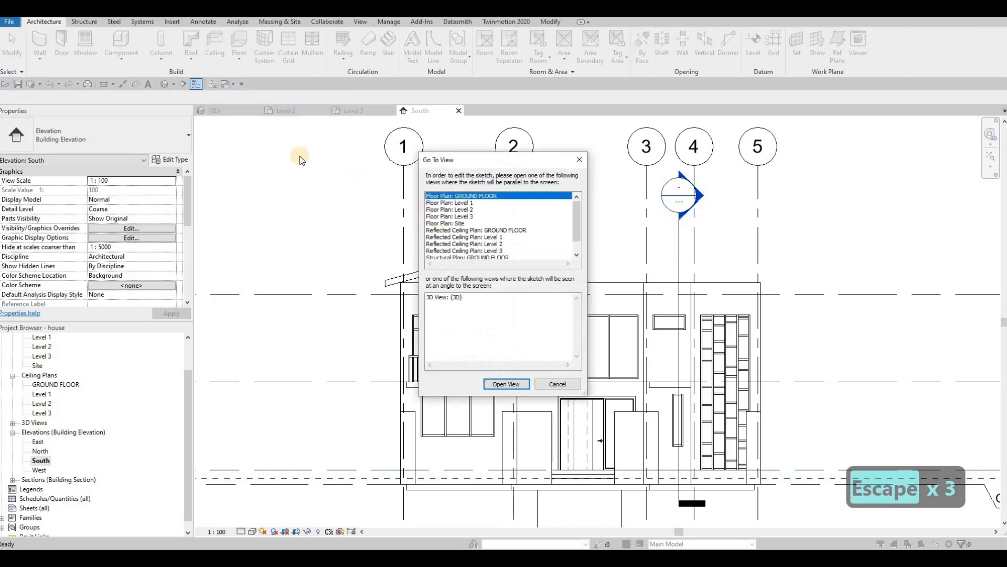
pyautogui.press('Escape')
pyautogui.press('Escape')
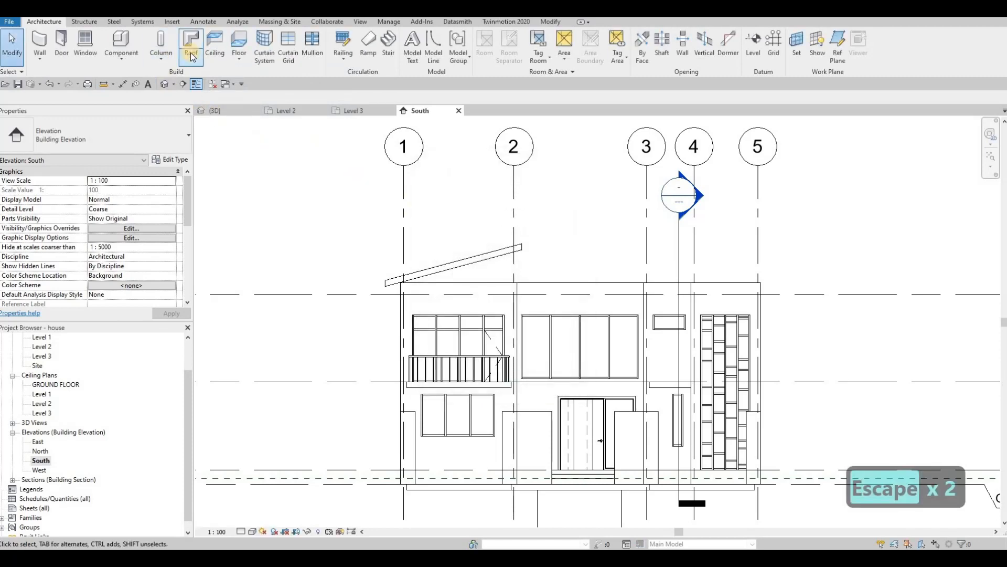
# Step: Start a roof by extrusion on the plane of the front exterior wall, referenced to Level 3 with zero offset
pyautogui.click(190, 57)
pyautogui.click(203, 99)
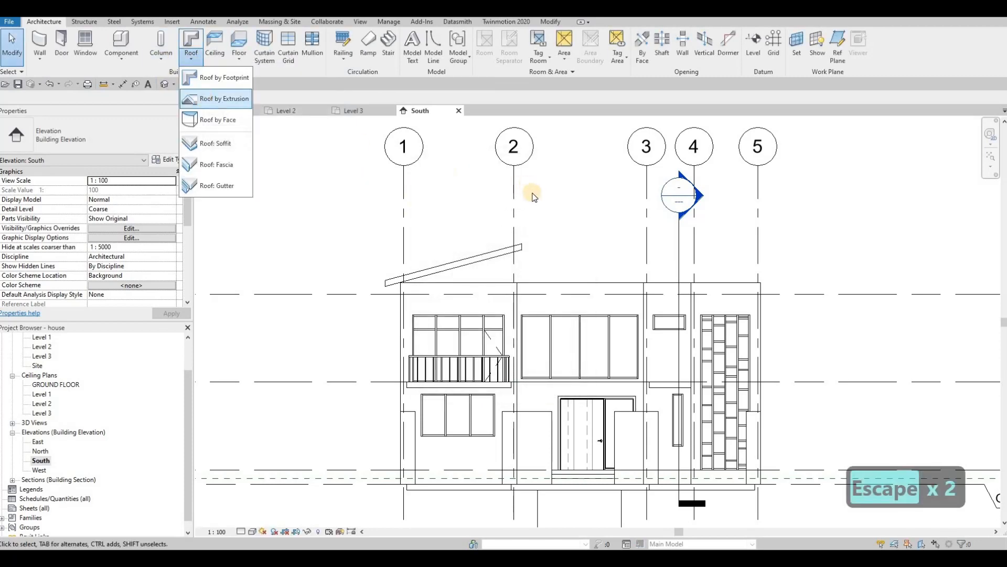
pyautogui.click(475, 343)
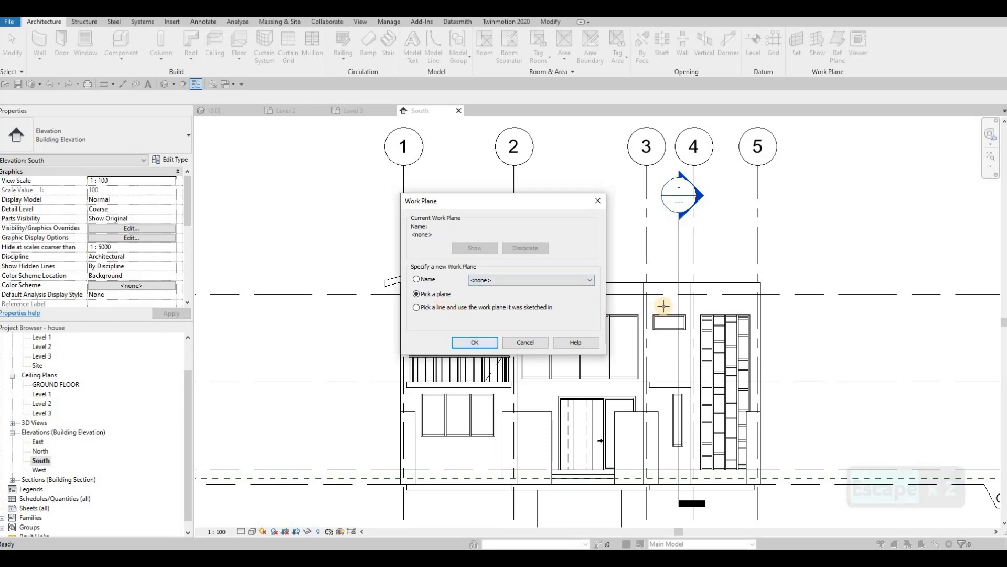
pyautogui.click(561, 231)
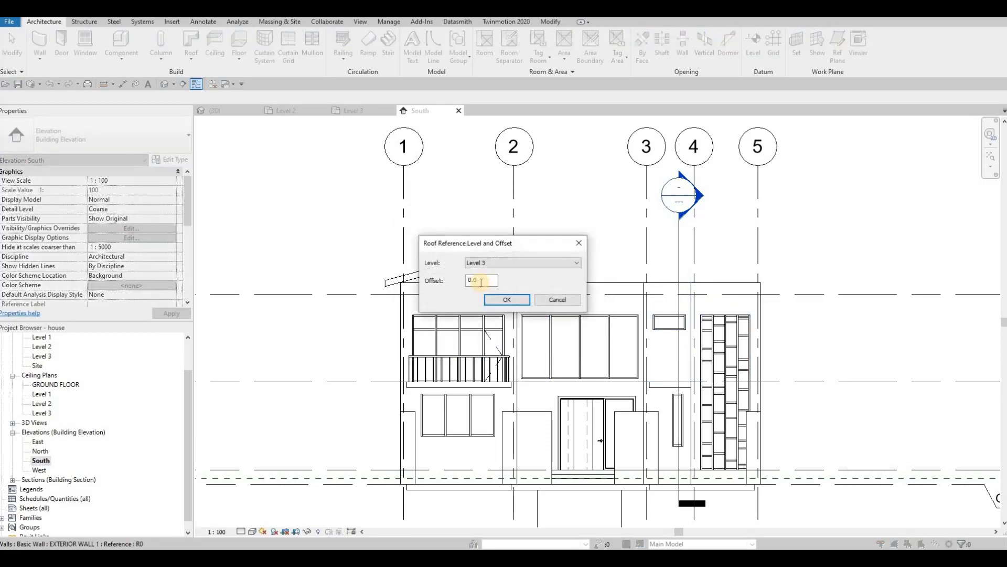
pyautogui.click(508, 300)
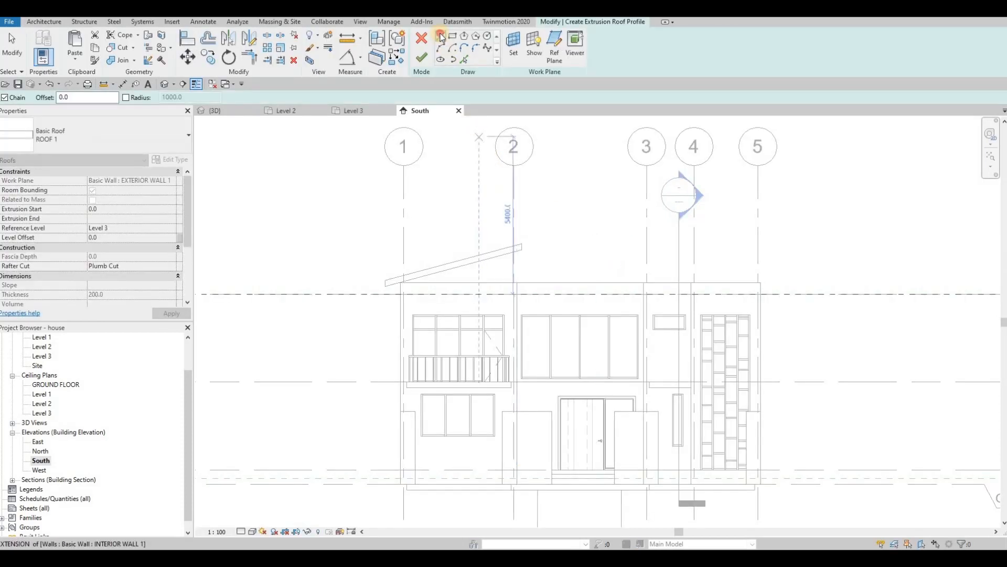
# Step: Sketch a profile line about 4900 mm long, sloping down at about 17° from just before grid 3 to just past grid 5
pyautogui.click(640, 237)
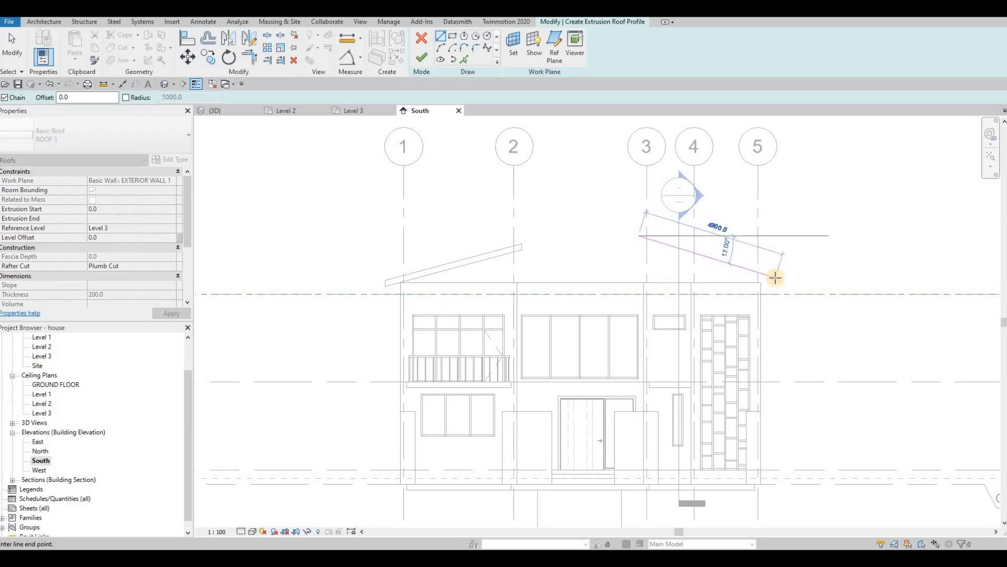
pyautogui.click(713, 279)
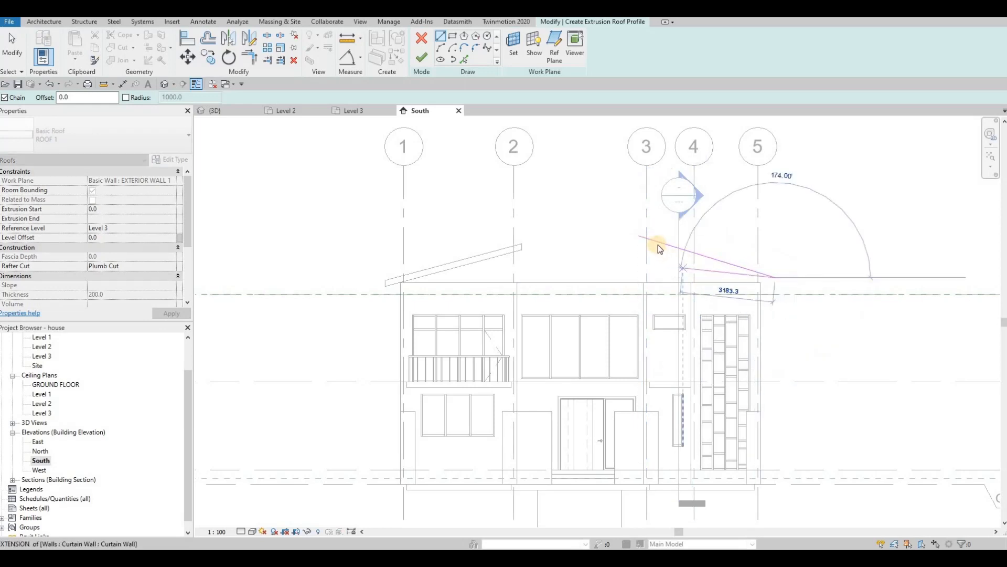
pyautogui.press('Escape')
pyautogui.press('Escape')
# Step: Set the sloped profile line's angle from vertical to 75°
pyautogui.click(646, 179)
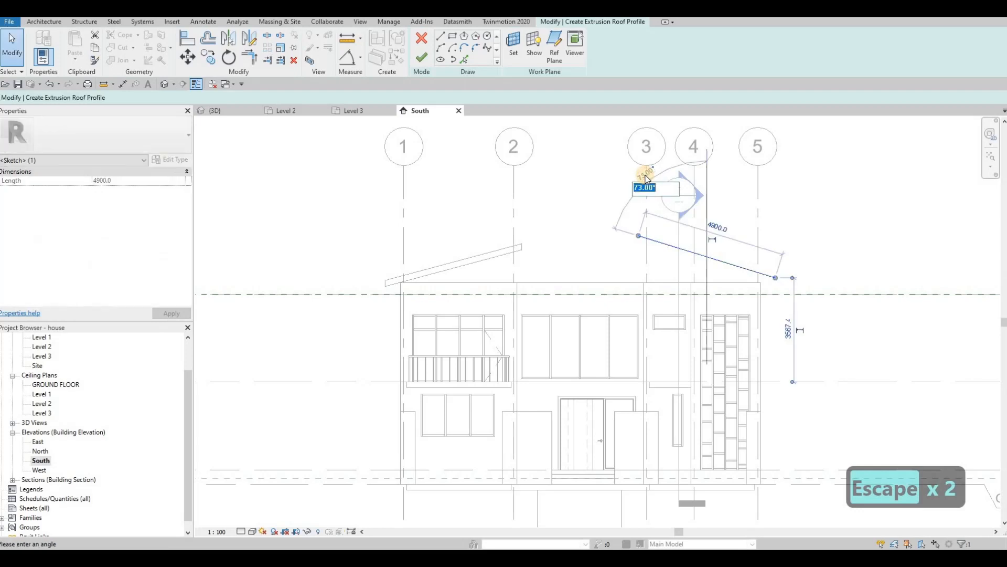
pyautogui.write('75')
pyautogui.press('Return')
pyautogui.press('Escape')
pyautogui.press('Escape')
pyautogui.press('Escape')
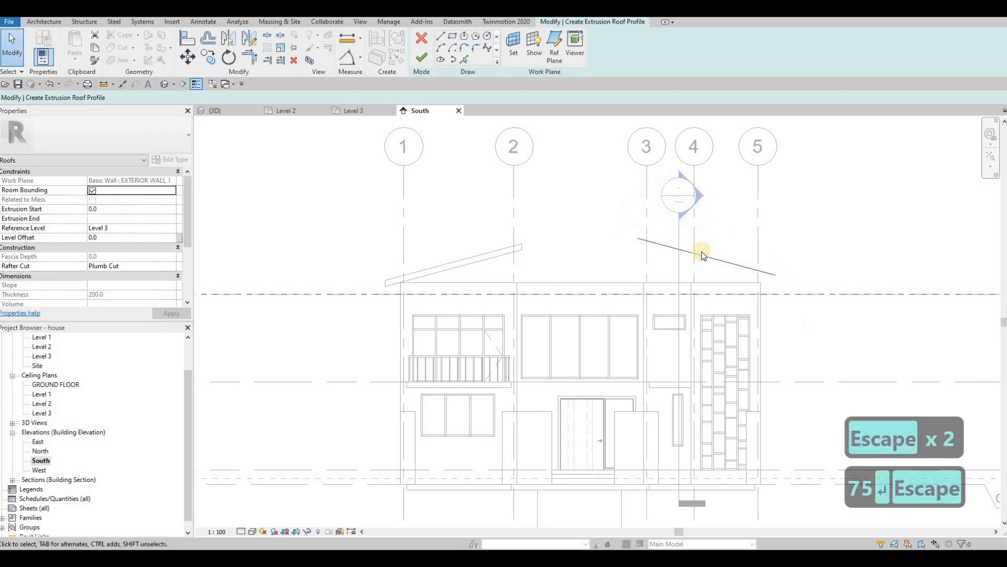
# Step: Nudge the sloped profile line downward by two increments and finish the extrusion roof
pyautogui.click(703, 254)
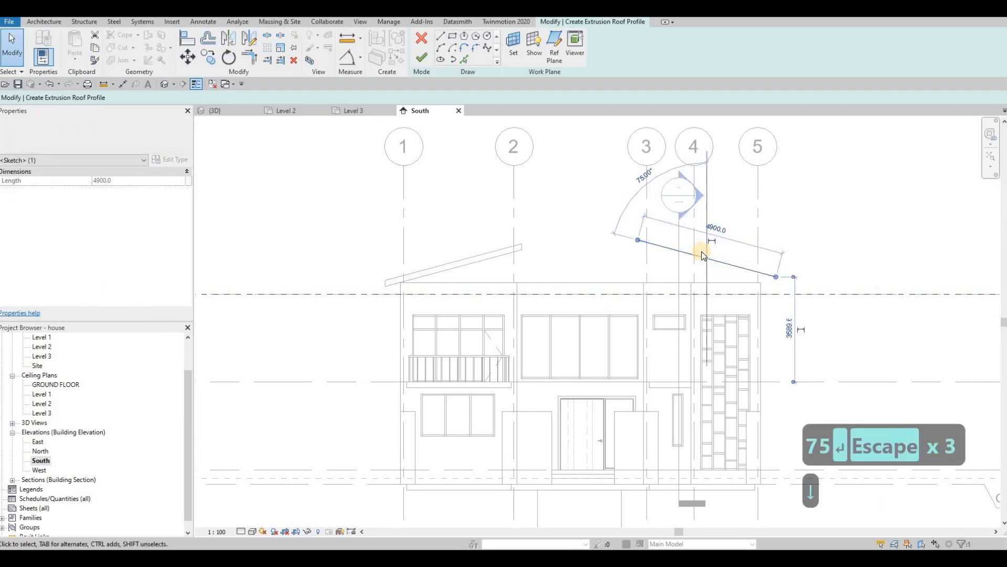
pyautogui.press('Escape')
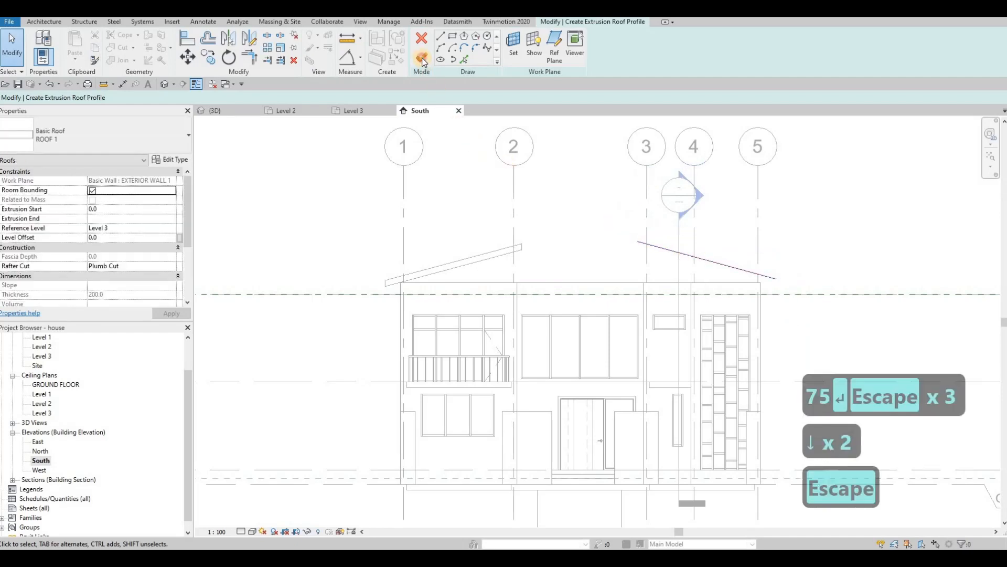
pyautogui.press('Escape')
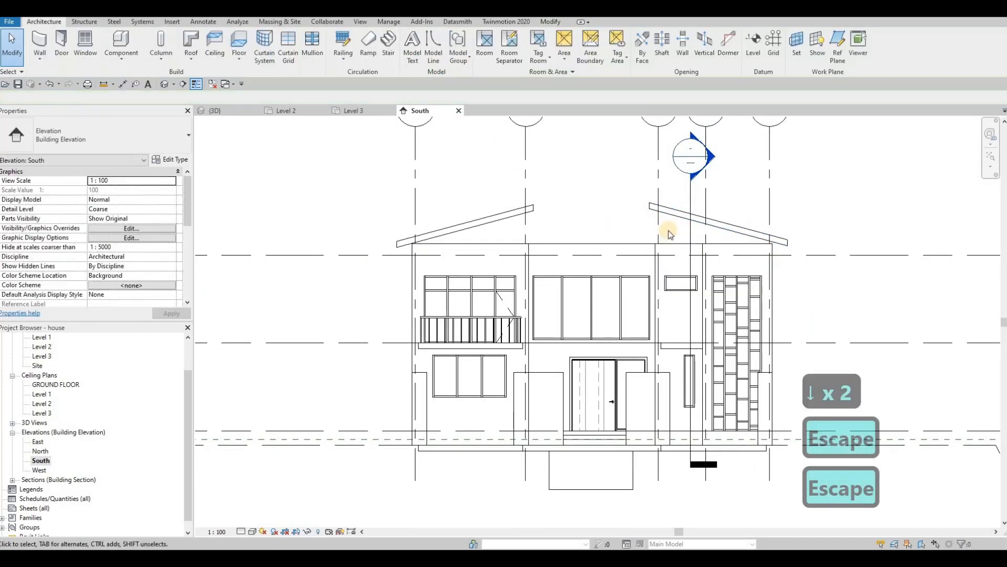
# Step: Nudge the roof over grids 3 to 5 down two increments and back up one
pyautogui.press('Escape')
pyautogui.click(714, 224)
pyautogui.scroll(3, 717, 225)
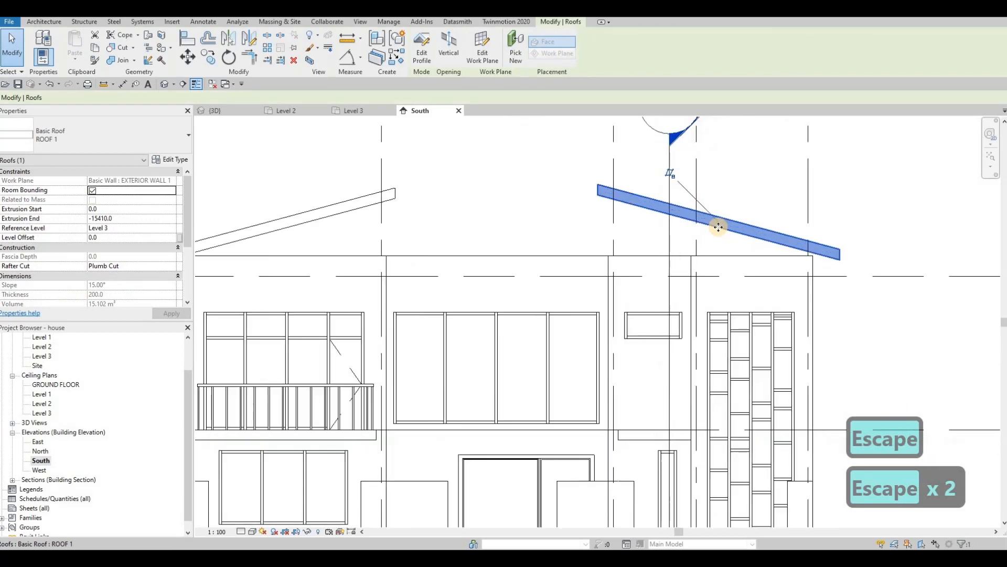
pyautogui.press('Down')
pyautogui.press('Down')
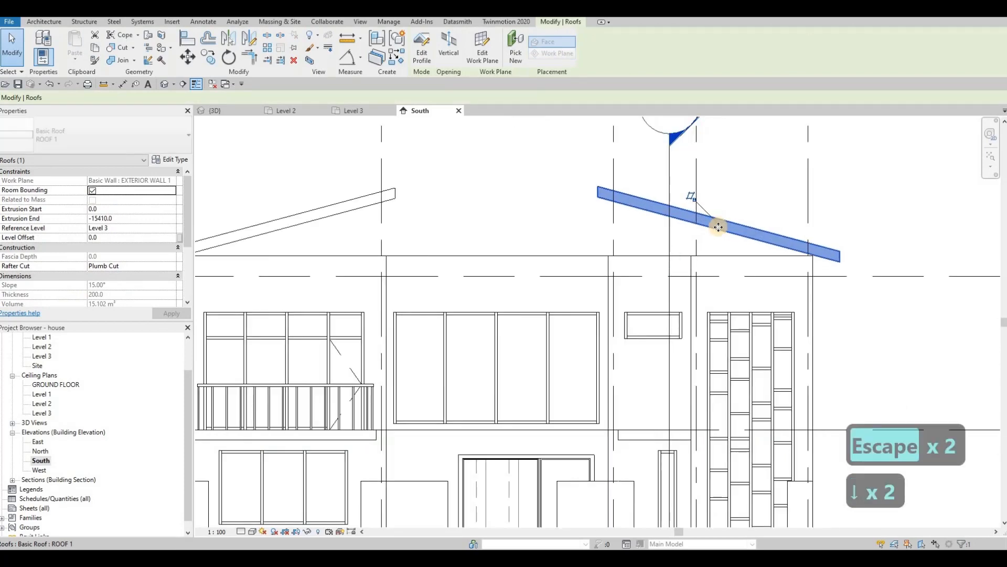
pyautogui.press('Escape')
pyautogui.press('Escape')
pyautogui.scroll(-3, 724, 251)
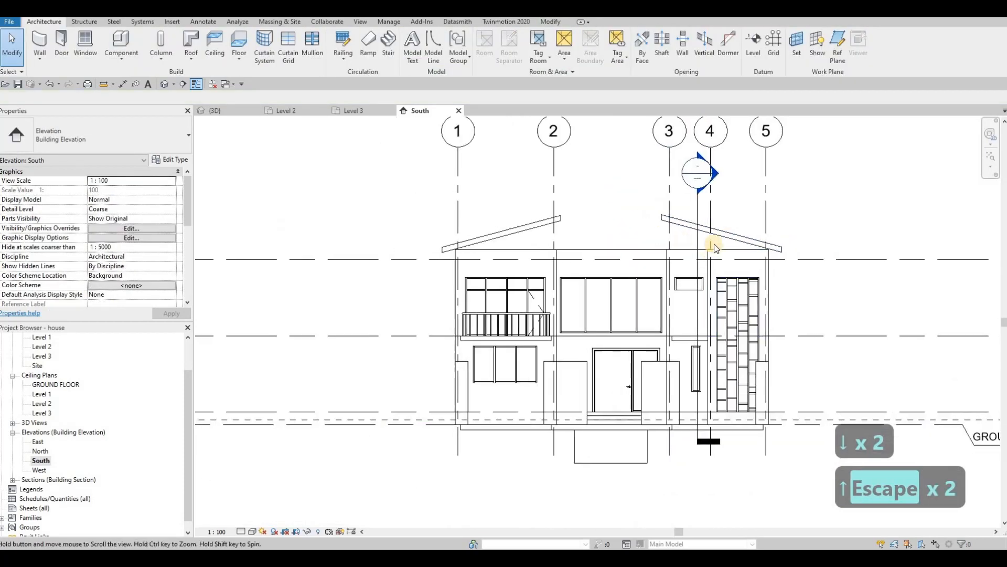
# Step: Clear the roof selection and switch to the 3D view of the house
pyautogui.moveTo(660, 210); pyautogui.dragTo(697, 212, button='middle')
pyautogui.press('Escape')
pyautogui.scroll(2, 698, 212)
pyautogui.click(698, 210)
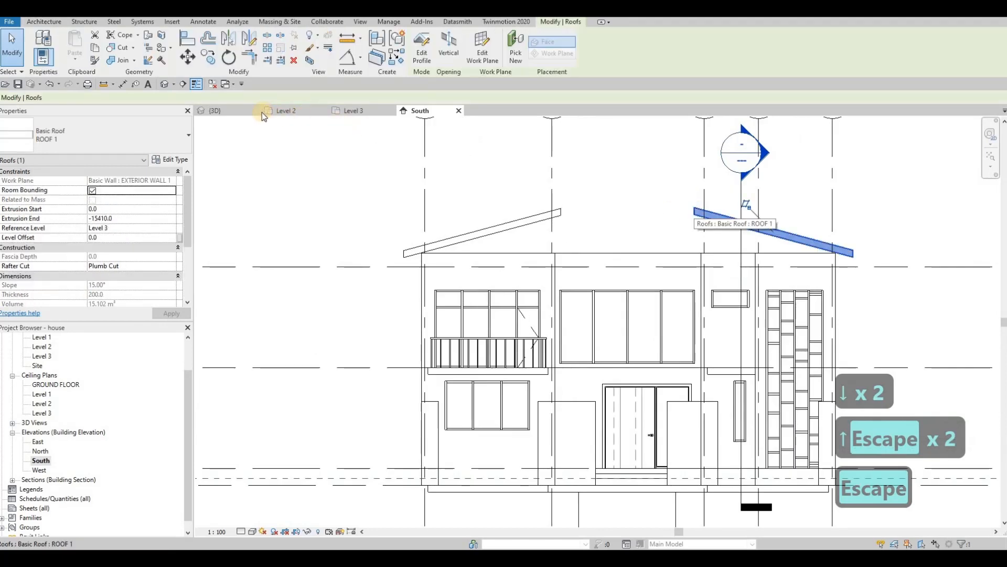
pyautogui.press('Escape')
pyautogui.click(234, 111)
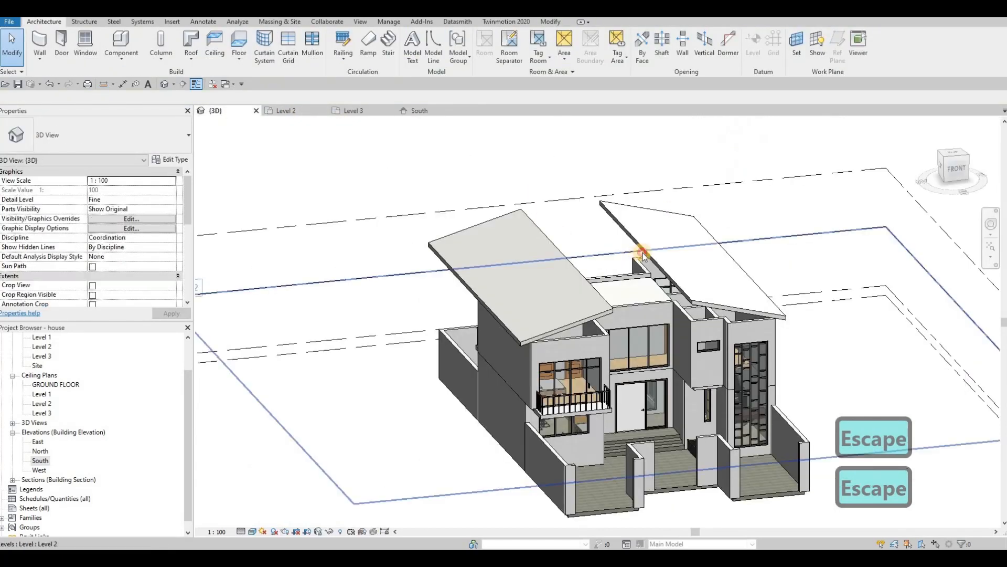
# Step: Extend the front end of the roof over grids 3 to 5 to an extrusion start of about 579 mm
pyautogui.click(648, 252)
pyautogui.scroll(2, 648, 252)
pyautogui.keyDown('shift'); pyautogui.moveTo(650, 294); pyautogui.dragTo(687, 342, button='middle'); pyautogui.keyUp('shift')
pyautogui.keyDown('shift'); pyautogui.moveTo(566, 340); pyautogui.dragTo(486, 283, button='middle'); pyautogui.keyUp('shift')
pyautogui.moveTo(486, 283); pyautogui.dragTo(486, 276)
pyautogui.keyDown('shift'); pyautogui.moveTo(486, 276); pyautogui.dragTo(478, 275, button='middle'); pyautogui.keyUp('shift')
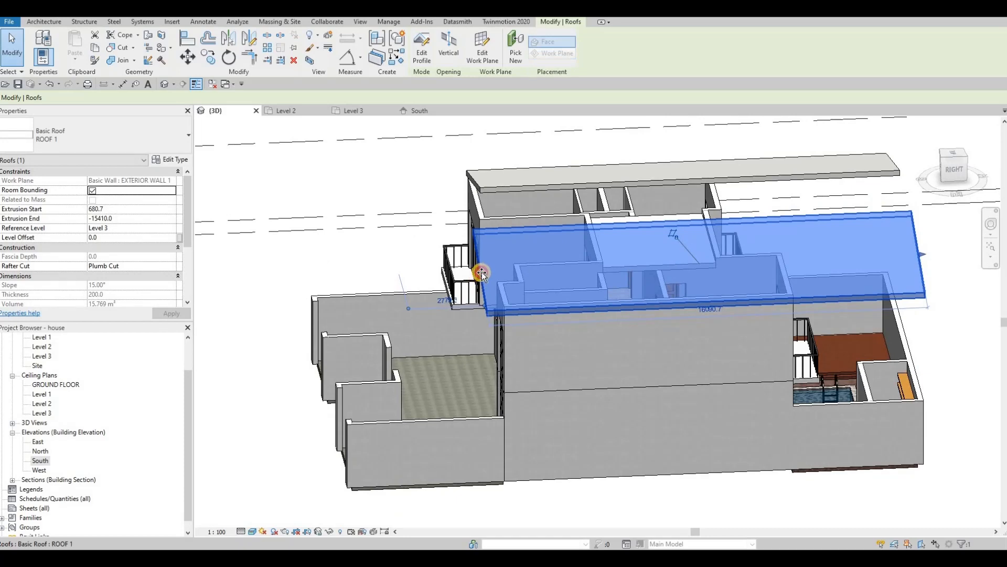
pyautogui.moveTo(481, 272); pyautogui.dragTo(749, 304)
pyautogui.moveTo(863, 272); pyautogui.dragTo(824, 273, button='middle')
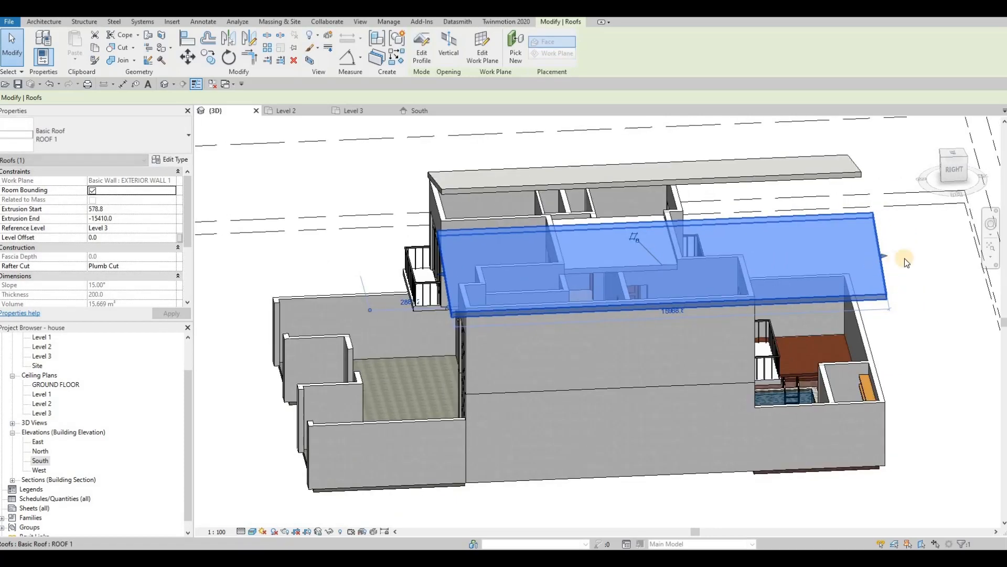
# Step: Shorten the rear end of the roof over grids 3 to 5 to just past the upper floor's rear wall
pyautogui.moveTo(776, 265); pyautogui.dragTo(555, 252)
pyautogui.press('Escape')
pyautogui.press('Escape')
pyautogui.press('Escape')
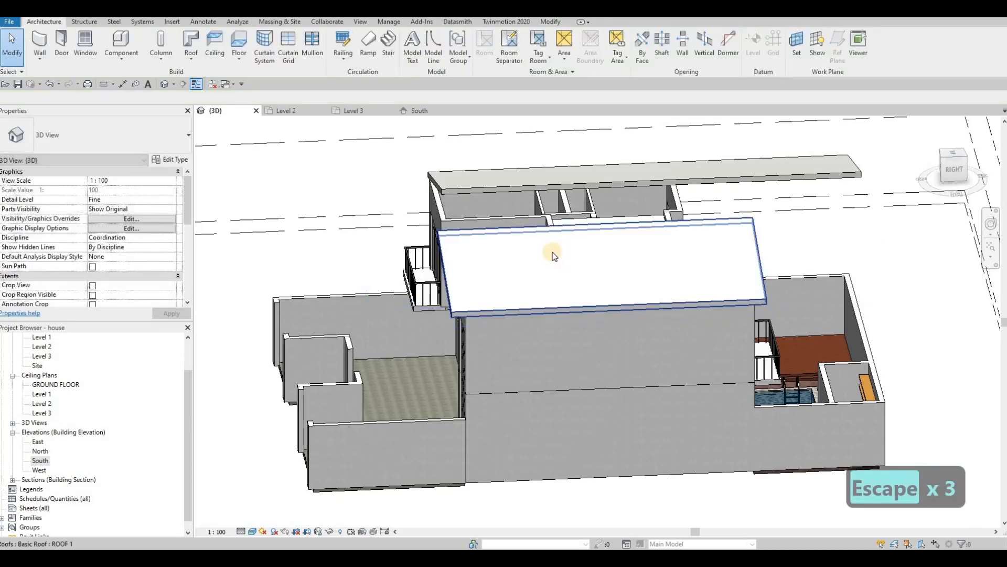
# Step: Align the front and rear ends of the roof over grids 1 and 2 with those of the roof over grids 3 to 5
pyautogui.press('a')
pyautogui.press('l')
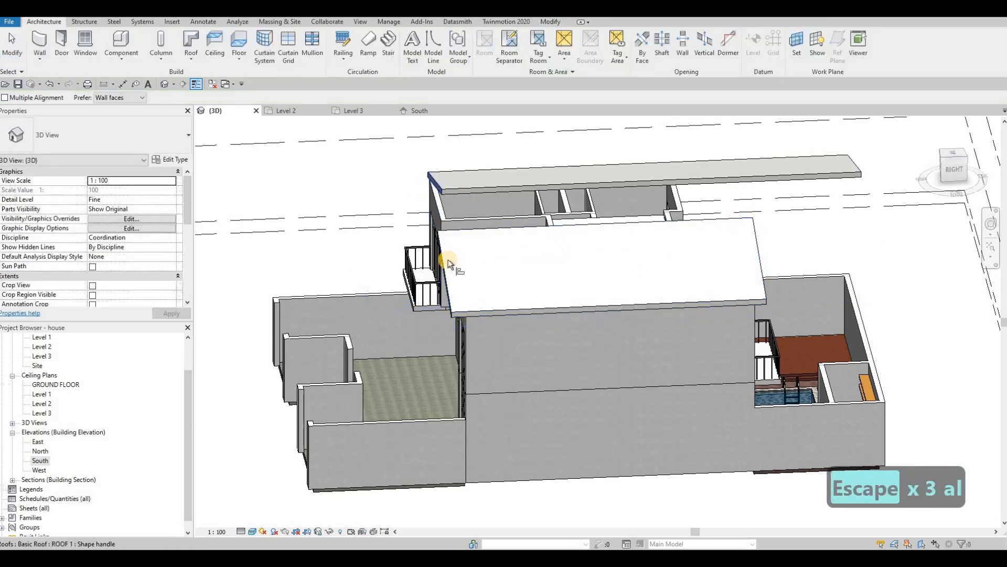
pyautogui.press('Escape')
pyautogui.press('Escape')
pyautogui.press('a')
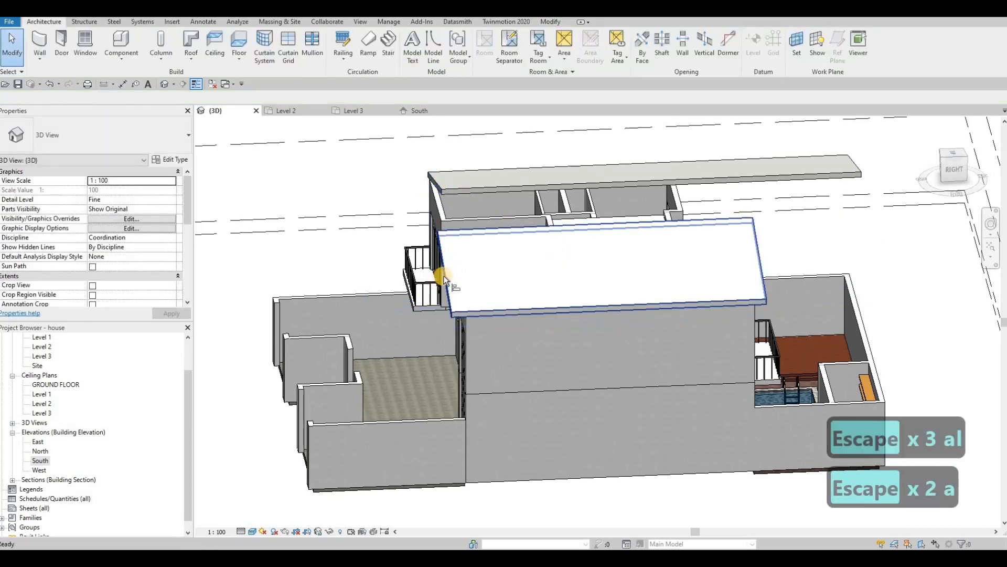
pyautogui.press('l')
pyautogui.click(445, 272)
pyautogui.click(441, 188)
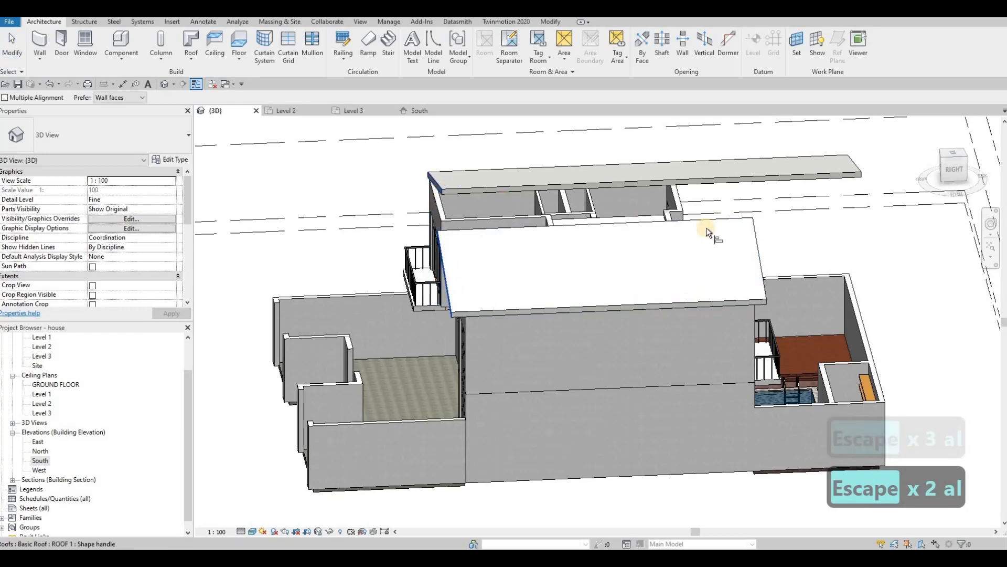
pyautogui.keyDown('shift'); pyautogui.moveTo(675, 326); pyautogui.dragTo(672, 313, button='middle'); pyautogui.keyUp('shift')
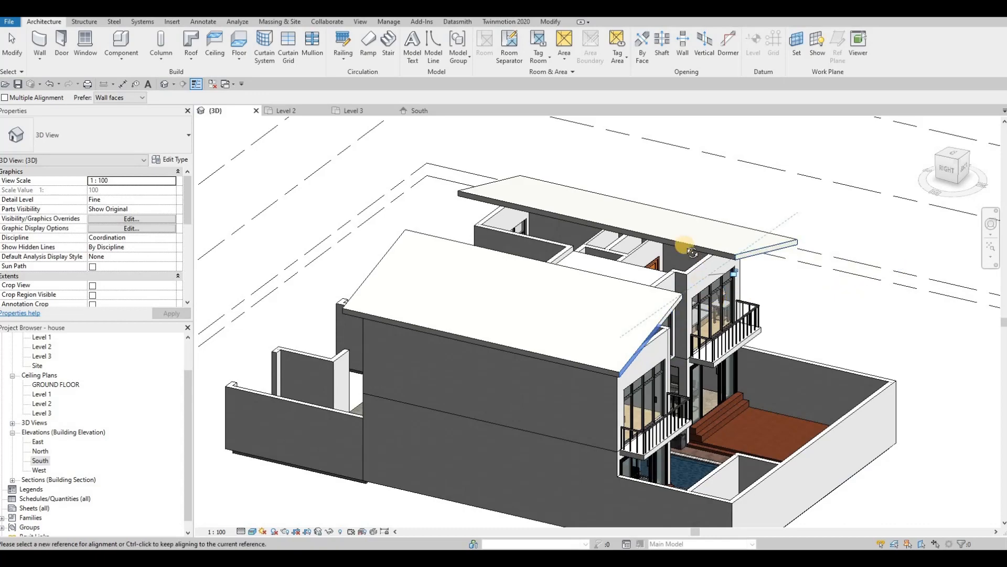
pyautogui.press('Escape')
# Step: Shorten the rear end of the roof over grids 1 and 2 to an extrusion end of about -10072 mm
pyautogui.keyDown('shift'); pyautogui.moveTo(656, 273); pyautogui.dragTo(399, 216, button='middle'); pyautogui.keyUp('shift')
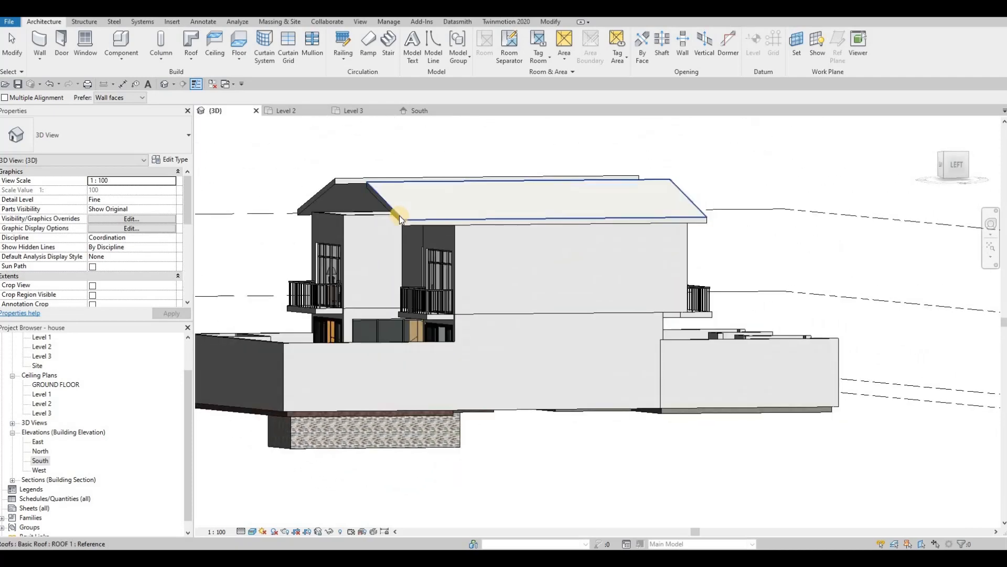
pyautogui.press('Escape')
pyautogui.press('Escape')
pyautogui.click(383, 205)
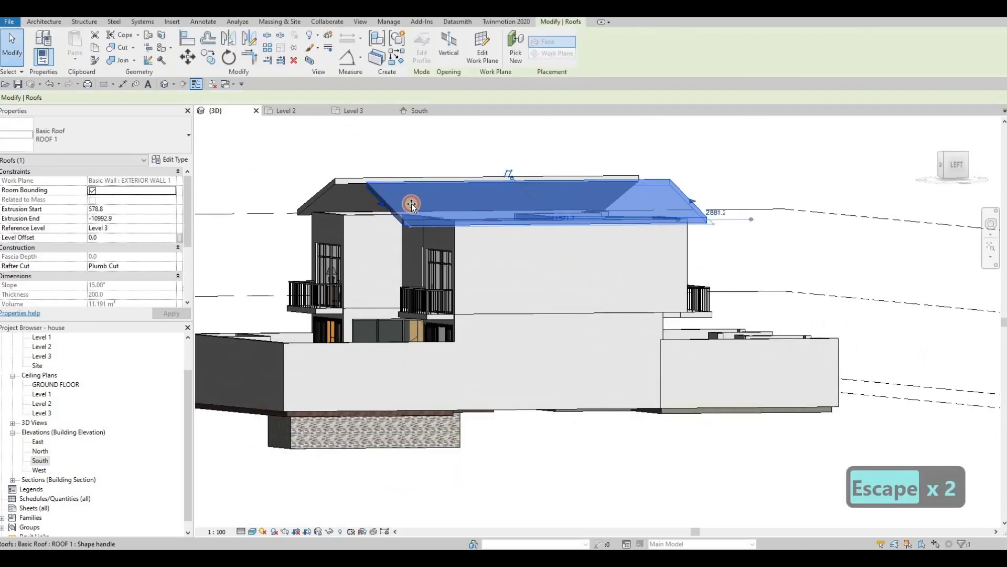
pyautogui.press('Escape')
pyautogui.keyDown('shift'); pyautogui.moveTo(561, 265); pyautogui.dragTo(410, 262, button='middle'); pyautogui.keyUp('shift')
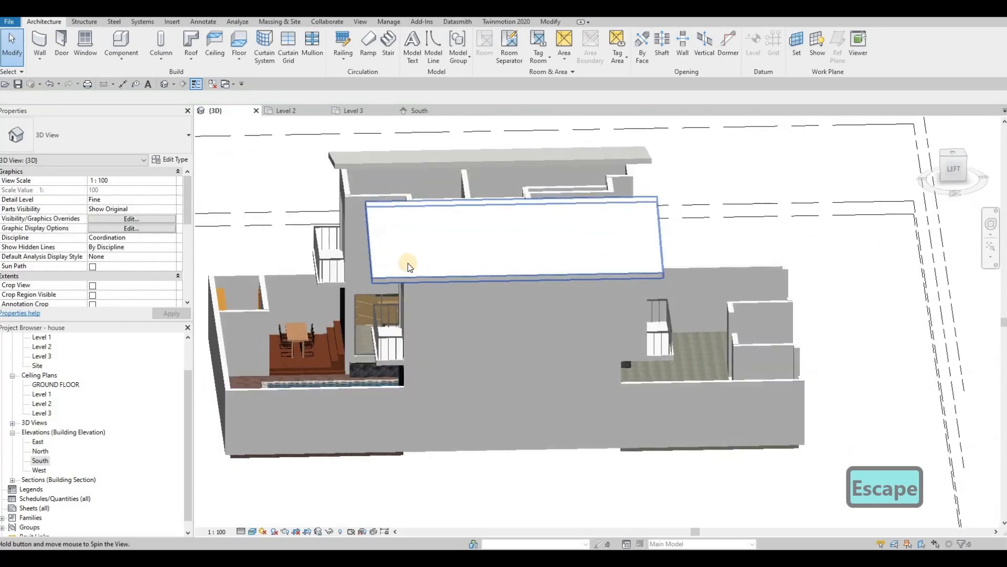
pyautogui.click(369, 245)
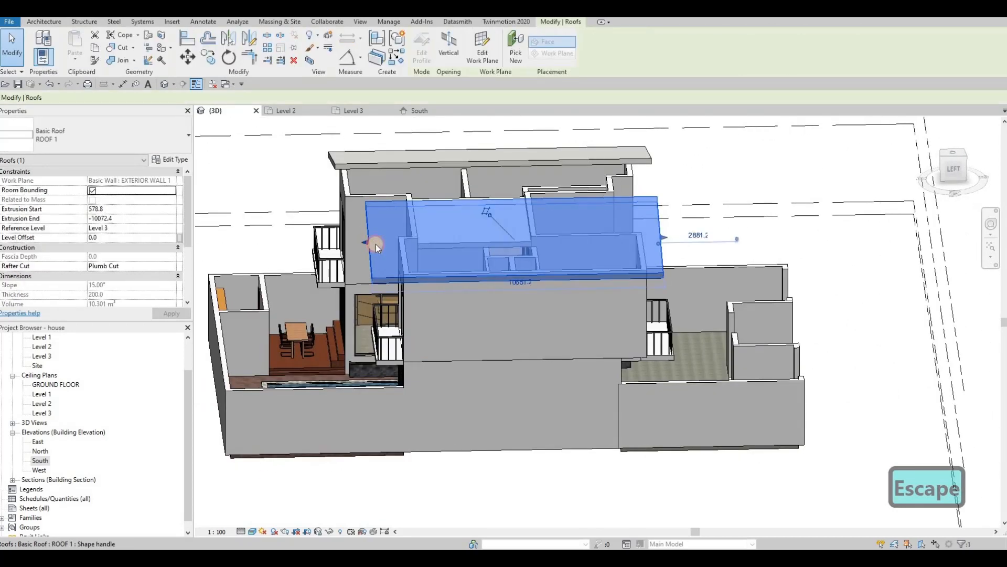
pyautogui.press('Escape')
pyautogui.keyDown('shift'); pyautogui.moveTo(664, 223); pyautogui.dragTo(569, 180, button='middle'); pyautogui.keyUp('shift')
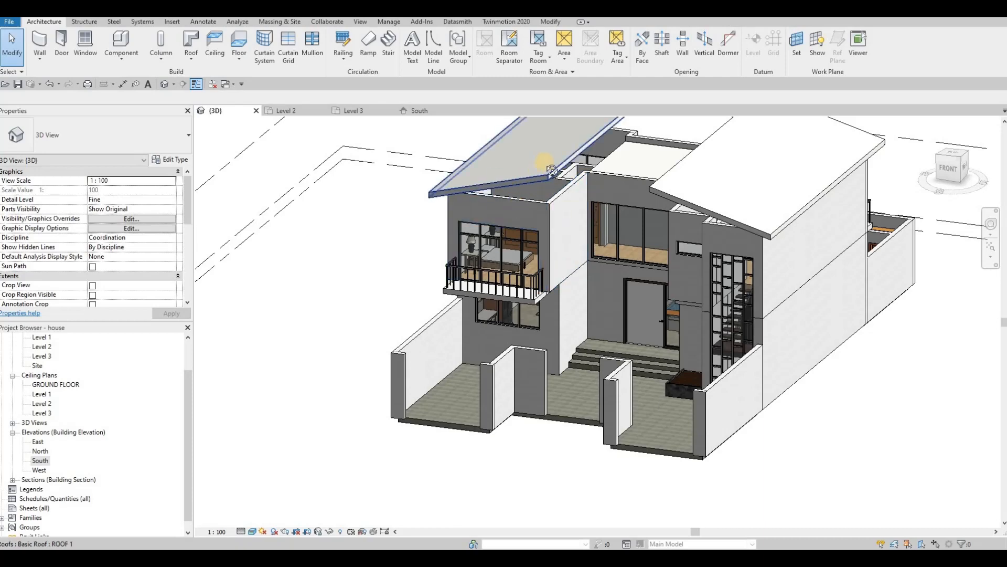
pyautogui.keyDown('shift'); pyautogui.moveTo(552, 170); pyautogui.dragTo(569, 207, button='middle'); pyautogui.keyUp('shift')
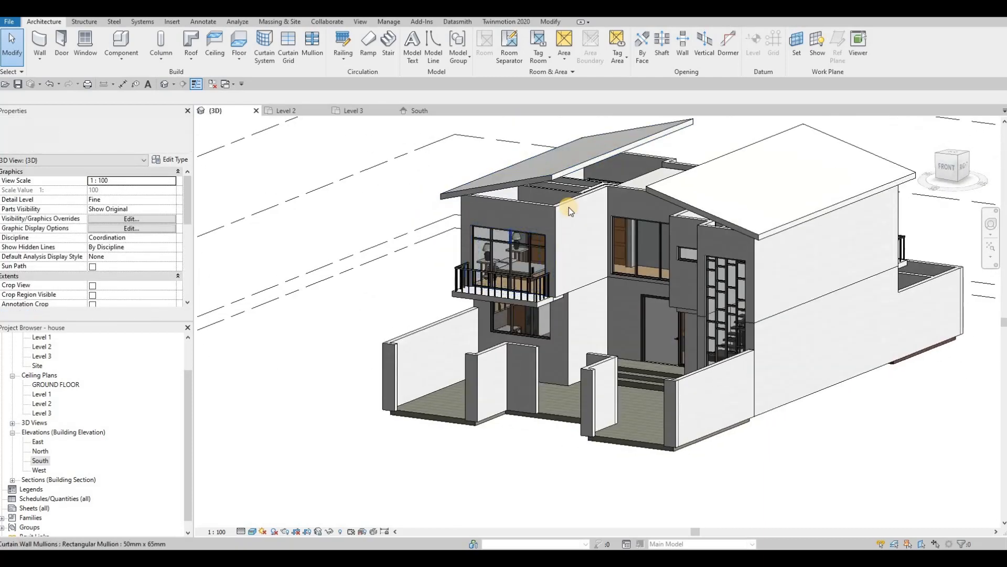
pyautogui.click(524, 207)
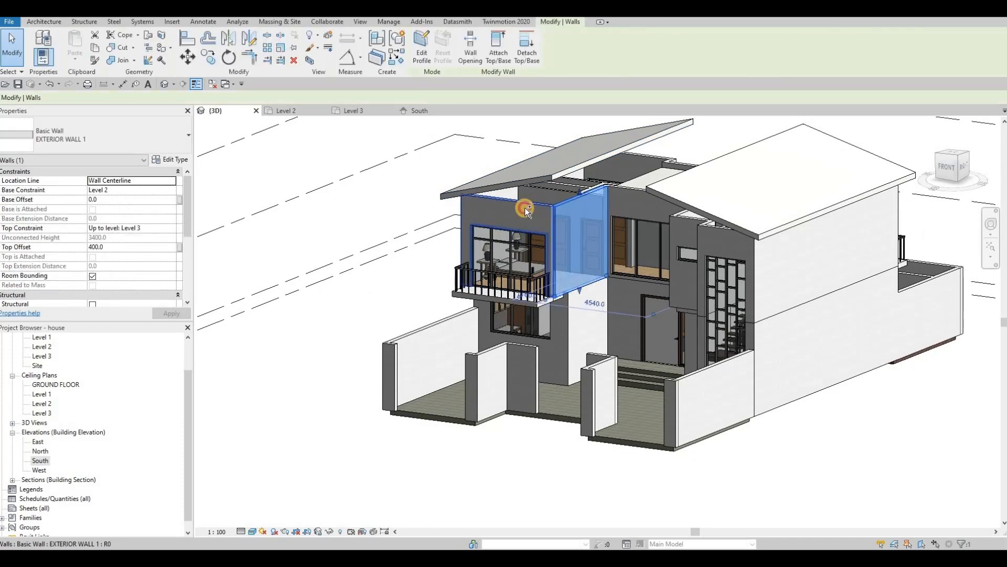
pyautogui.press('Escape')
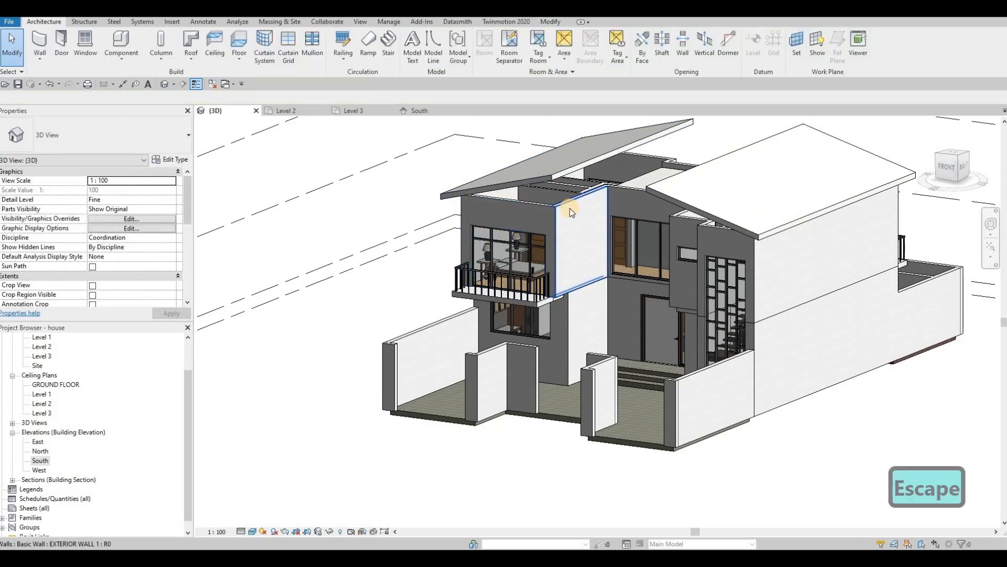
pyautogui.press('Tab')
pyautogui.click(572, 207)
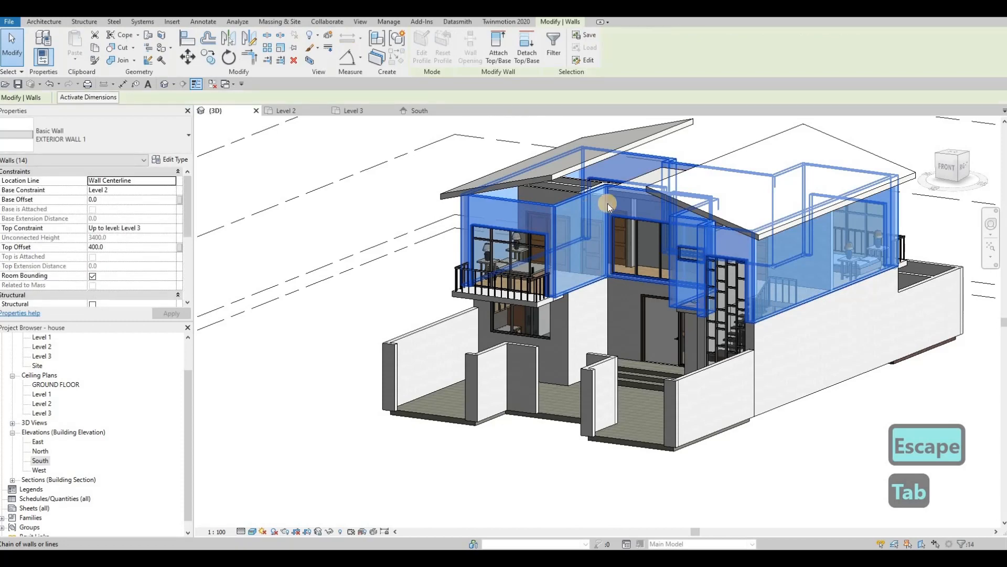
pyautogui.press('Escape')
pyautogui.press('Escape')
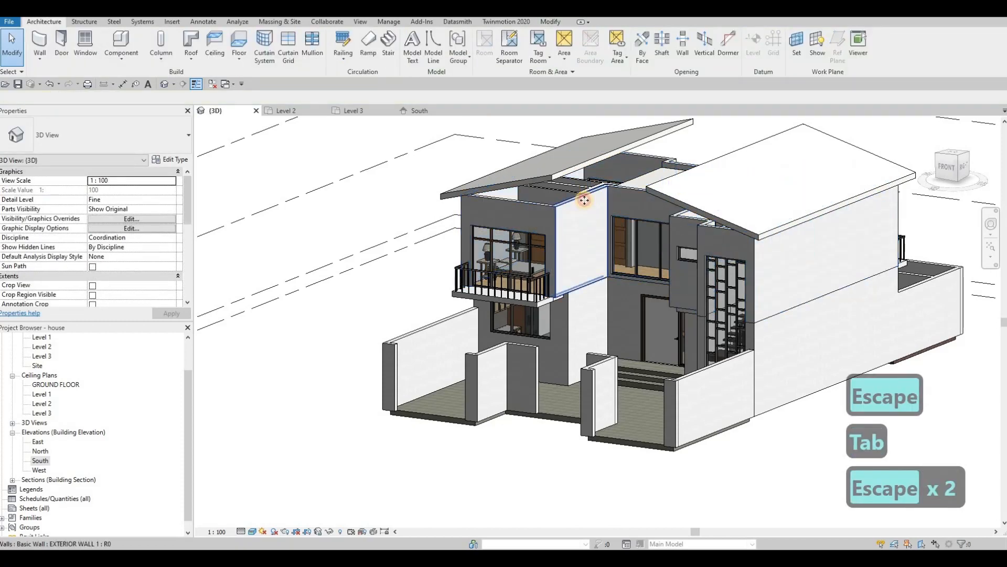
# Step: Attach the tops of the upper-floor exterior walls beneath the roof over grids 1 and 2 to that sloped roof
pyautogui.click(574, 208)
pyautogui.keyDown('ctrl'); pyautogui.click(546, 222); pyautogui.keyUp('ctrl')
pyautogui.keyDown('shift'); pyautogui.moveTo(620, 212); pyautogui.dragTo(540, 274, button='middle'); pyautogui.keyUp('shift')
pyautogui.keyDown('shift'); pyautogui.moveTo(682, 278); pyautogui.dragTo(637, 273, button='middle'); pyautogui.keyUp('shift')
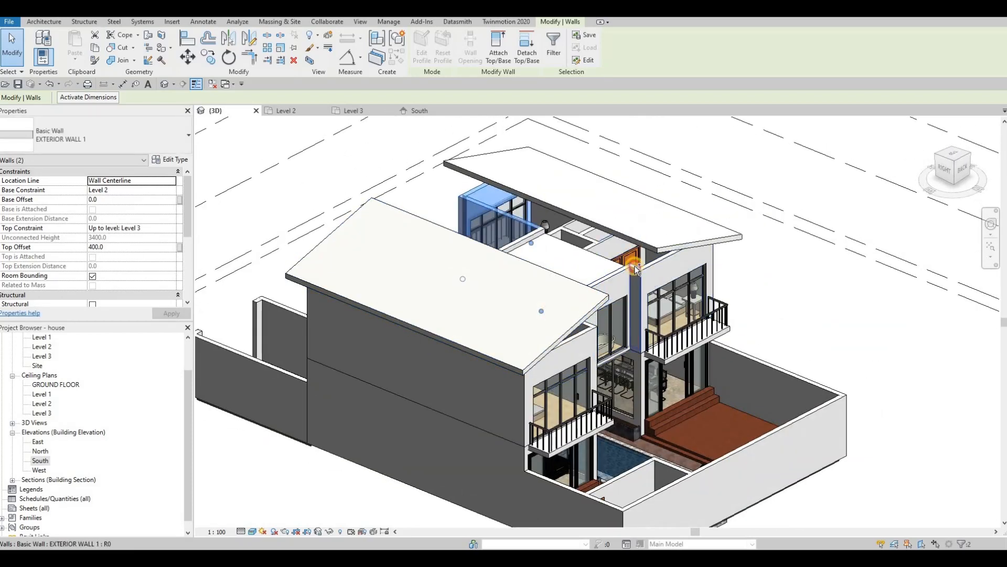
pyautogui.keyDown('ctrl'); pyautogui.click(659, 273); pyautogui.keyUp('ctrl')
pyautogui.keyDown('ctrl'); pyautogui.moveTo(629, 226); pyautogui.dragTo(538, 160, button='middle'); pyautogui.keyUp('ctrl')
pyautogui.keyDown('shift'); pyautogui.moveTo(576, 160); pyautogui.dragTo(589, 266, button='middle'); pyautogui.keyUp('shift')
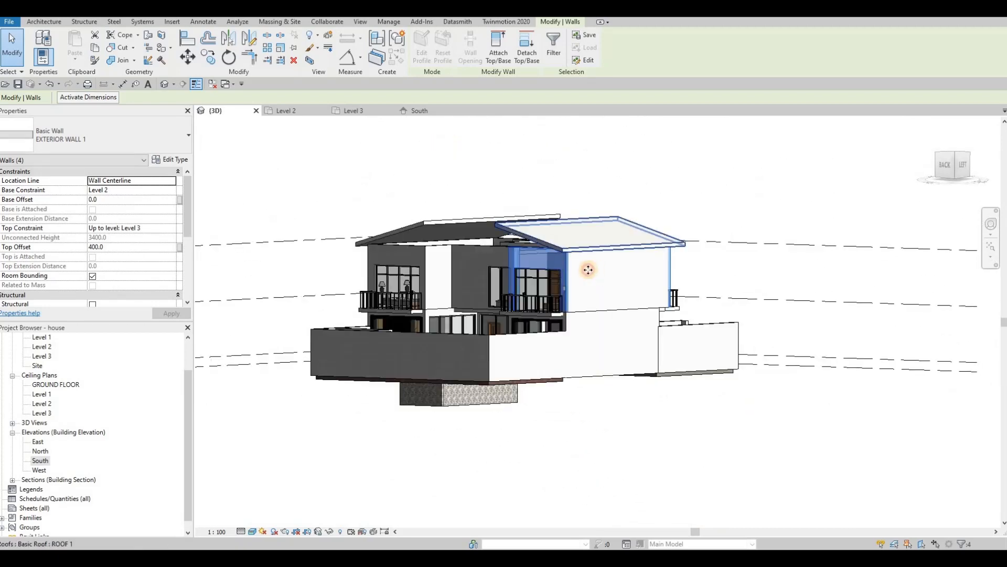
pyautogui.keyDown('ctrl'); pyautogui.click(505, 243); pyautogui.keyUp('ctrl')
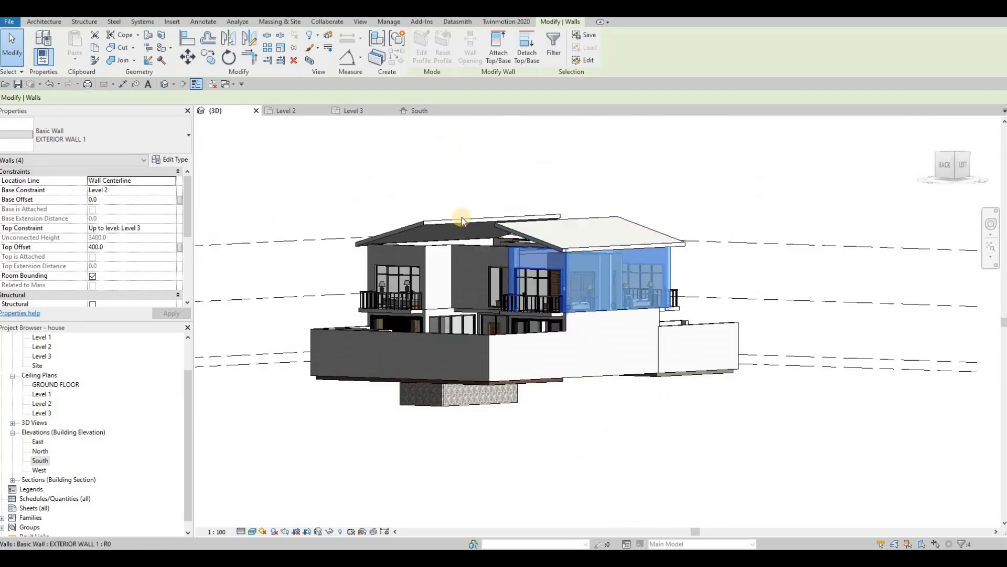
pyautogui.click(495, 53)
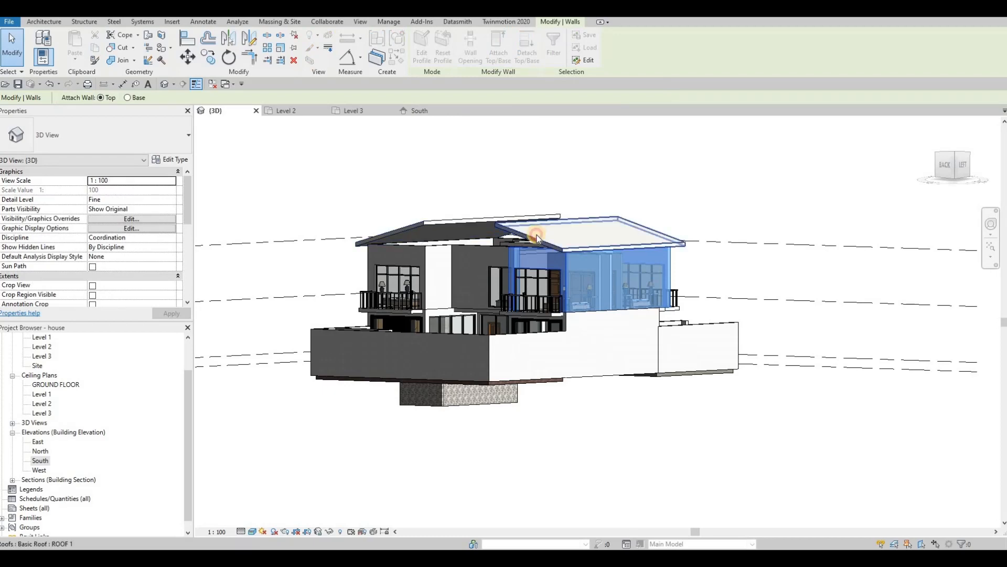
pyautogui.click(552, 257)
pyautogui.keyDown('shift'); pyautogui.moveTo(692, 292); pyautogui.dragTo(585, 261, button='middle'); pyautogui.keyUp('shift')
pyautogui.press('Escape')
pyautogui.moveTo(803, 293)
pyautogui.keyDown('shift'); pyautogui.mouseDown(button='middle')
pyautogui.moveTo(609, 238)
pyautogui.moveTo(536, 240)
pyautogui.moveTo(616, 242)
pyautogui.moveTo(625, 262)
pyautogui.moveTo(708, 252)
pyautogui.moveTo(799, 265)
pyautogui.moveTo(845, 323)
pyautogui.moveTo(901, 338)
pyautogui.moveTo(959, 272)
pyautogui.moveTo(1001, 251)
pyautogui.moveTo(990, 342)
pyautogui.moveTo(813, 288)
pyautogui.mouseUp(button='middle'); pyautogui.keyUp('shift')
pyautogui.press('Escape')
pyautogui.press('Escape')
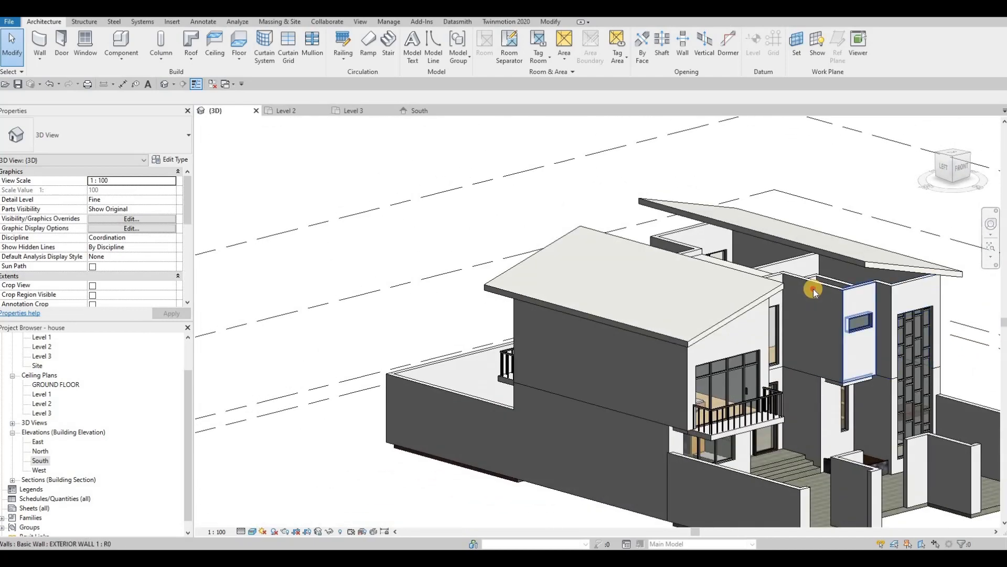
pyautogui.press('Escape')
# Step: Attach the tops of the upper-floor exterior walls beneath the roof over grids 3 to 5 to that sloped roof
pyautogui.click(858, 284)
pyautogui.keyDown('ctrl'); pyautogui.click(883, 285); pyautogui.keyUp('ctrl')
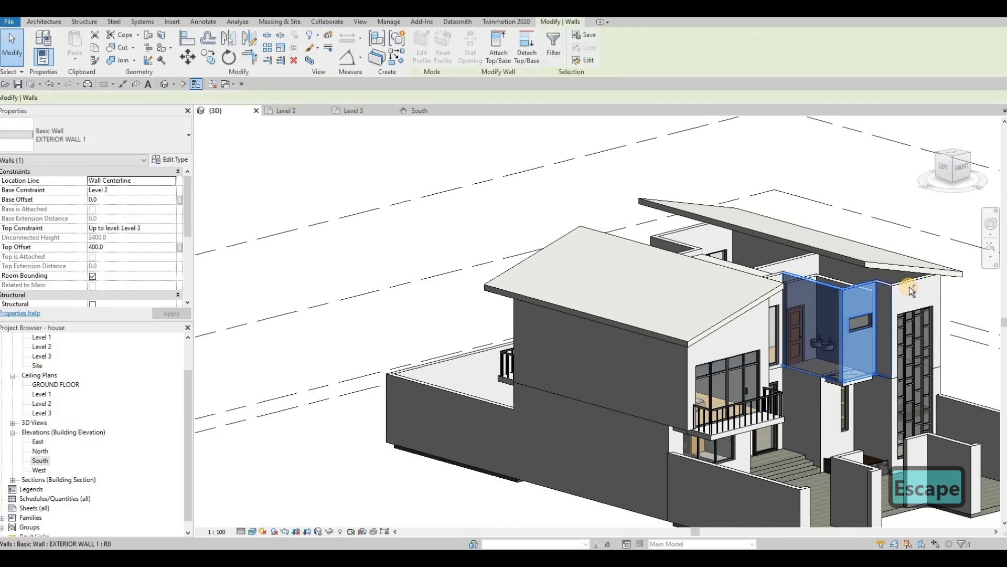
pyautogui.keyDown('ctrl'); pyautogui.click(912, 295); pyautogui.keyUp('ctrl')
pyautogui.keyDown('shift'); pyautogui.moveTo(860, 317); pyautogui.dragTo(773, 275, button='middle'); pyautogui.keyUp('shift')
pyautogui.keyDown('ctrl'); pyautogui.click(886, 321); pyautogui.keyUp('ctrl')
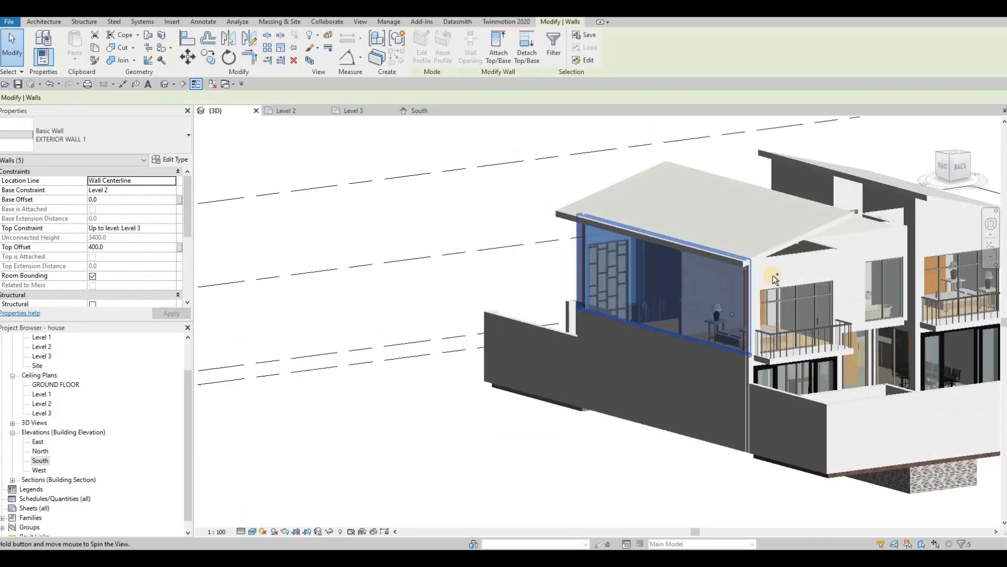
pyautogui.keyDown('ctrl'); pyautogui.click(841, 281); pyautogui.keyUp('ctrl')
pyautogui.keyDown('shift'); pyautogui.moveTo(841, 280); pyautogui.dragTo(667, 265, button='middle'); pyautogui.keyUp('shift')
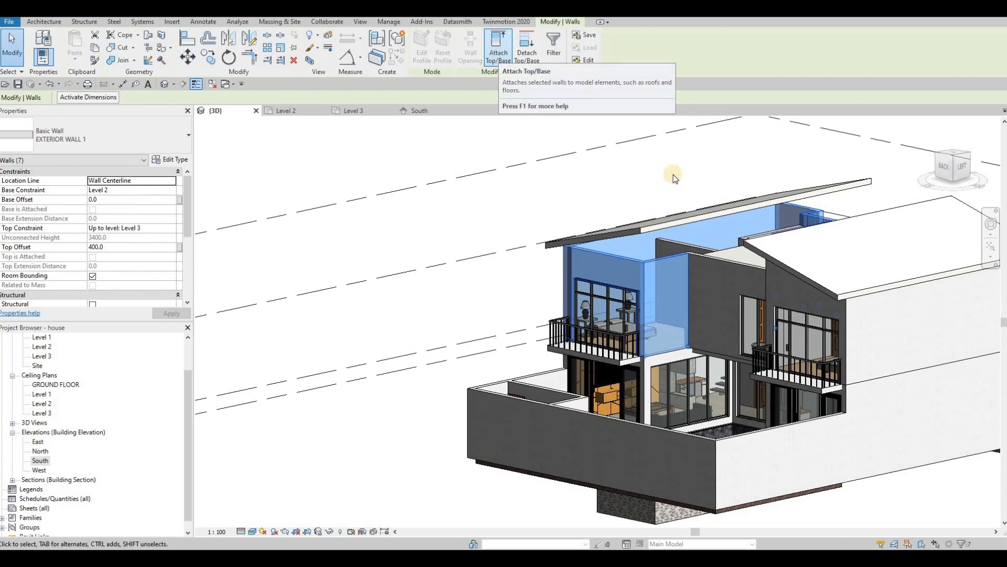
pyautogui.click(629, 231)
pyautogui.press('Escape')
pyautogui.press('Escape')
# Step: Examine how the upper walls meet both sloped roofs and the middle flat roof, from the rear, front and side
pyautogui.keyDown('shift'); pyautogui.moveTo(727, 265); pyautogui.dragTo(770, 218, button='middle'); pyautogui.keyUp('shift')
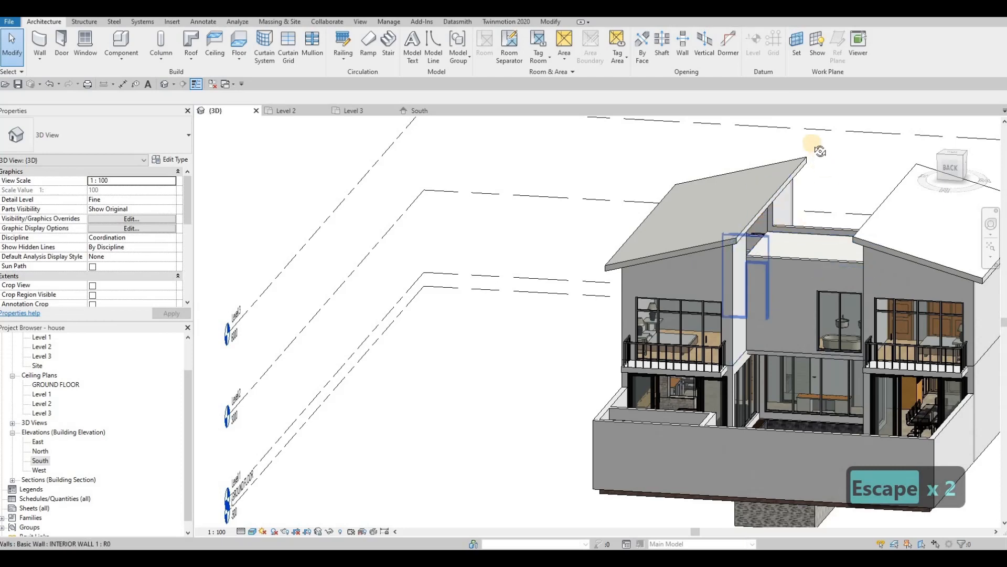
pyautogui.keyDown('shift'); pyautogui.moveTo(820, 151); pyautogui.dragTo(571, 319, button='middle'); pyautogui.keyUp('shift')
pyautogui.press('Escape')
pyautogui.scroll(5, 574, 319)
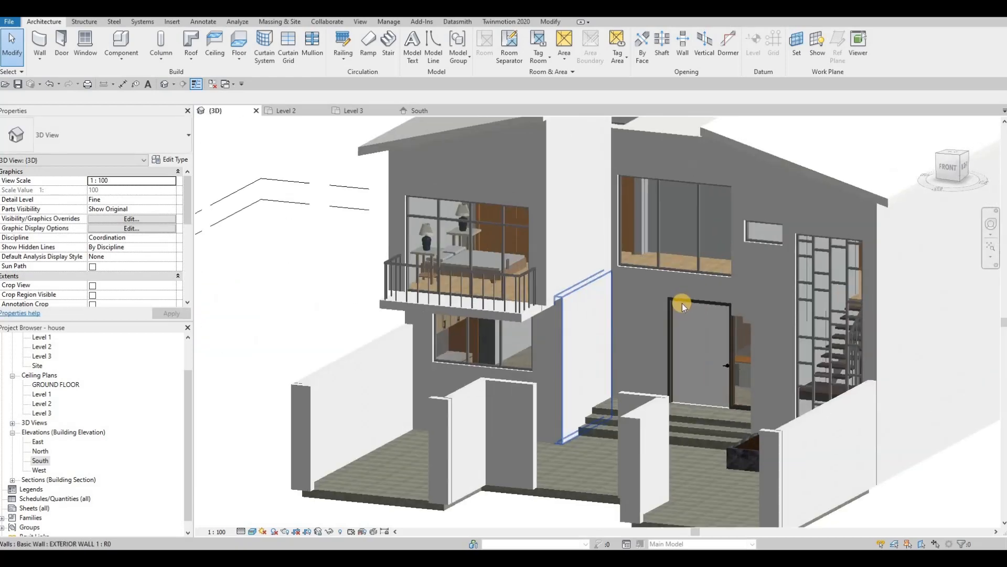
pyautogui.scroll(-6, 677, 293)
pyautogui.press('Escape')
pyautogui.keyDown('shift'); pyautogui.moveTo(690, 262); pyautogui.dragTo(609, 262, button='middle'); pyautogui.keyUp('shift')
pyautogui.scroll(6, 603, 263)
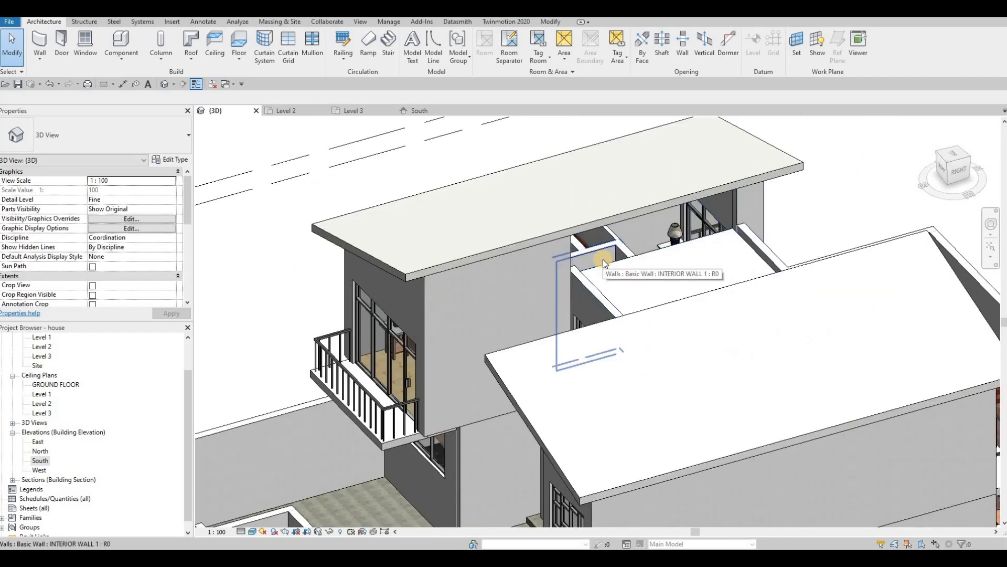
# Step: On Level 3, draw a 4000 mm long EXTERIOR WALL 1 wall along grid 2 beside the middle flat roof
pyautogui.click(566, 267)
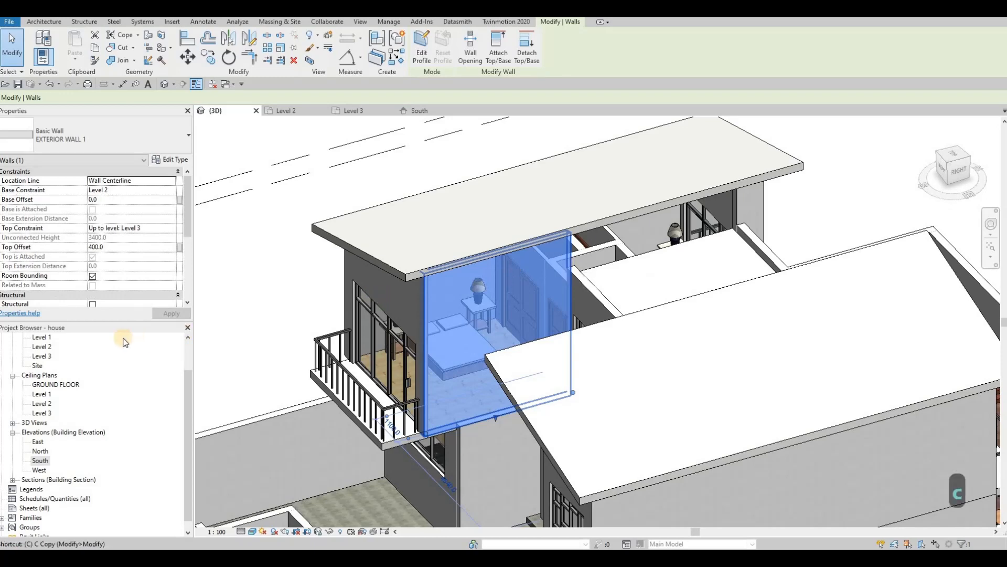
pyautogui.doubleClick(41, 356)
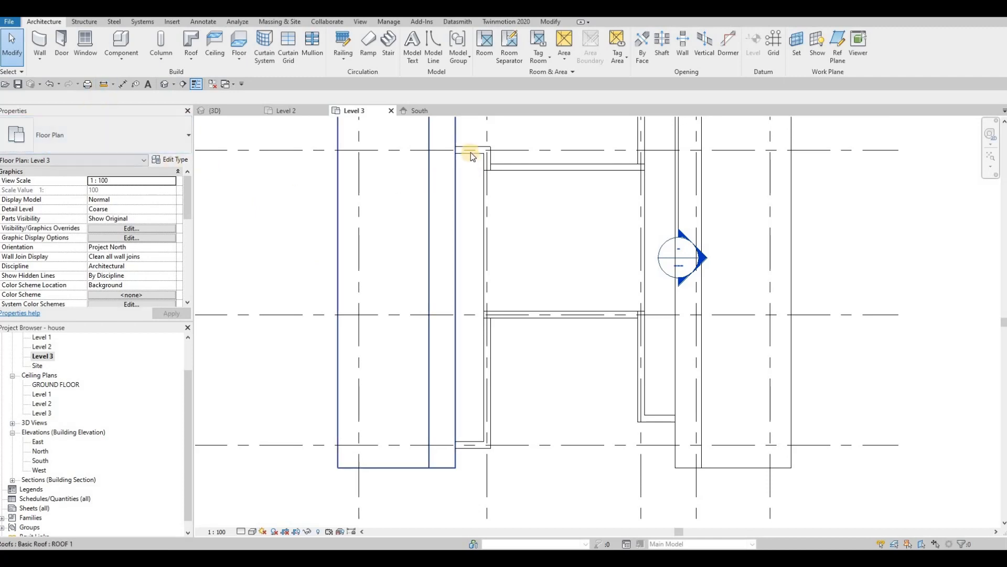
pyautogui.press('Escape')
pyautogui.press('Escape')
pyautogui.press('c')
pyautogui.press('s')
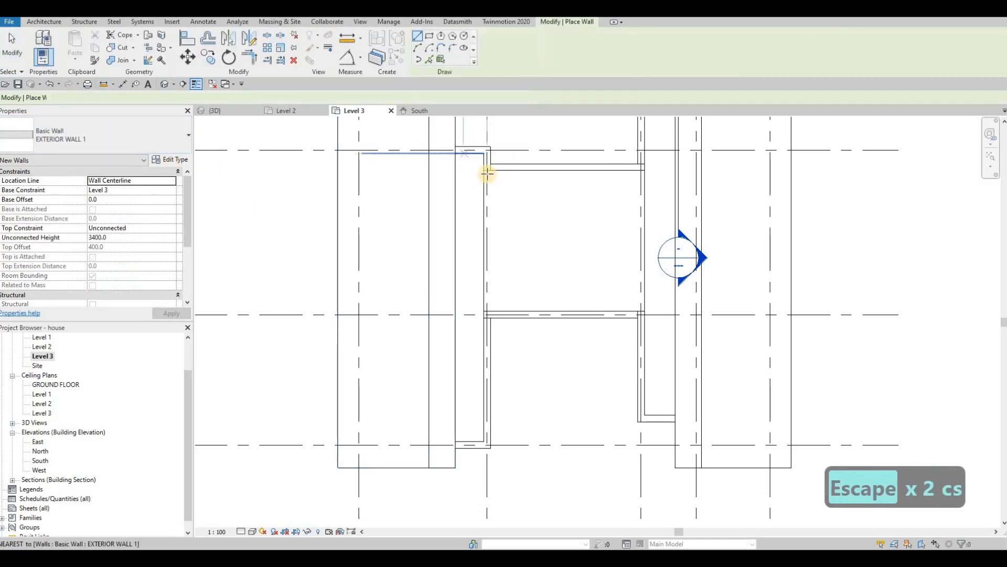
pyautogui.scroll(3, 489, 179)
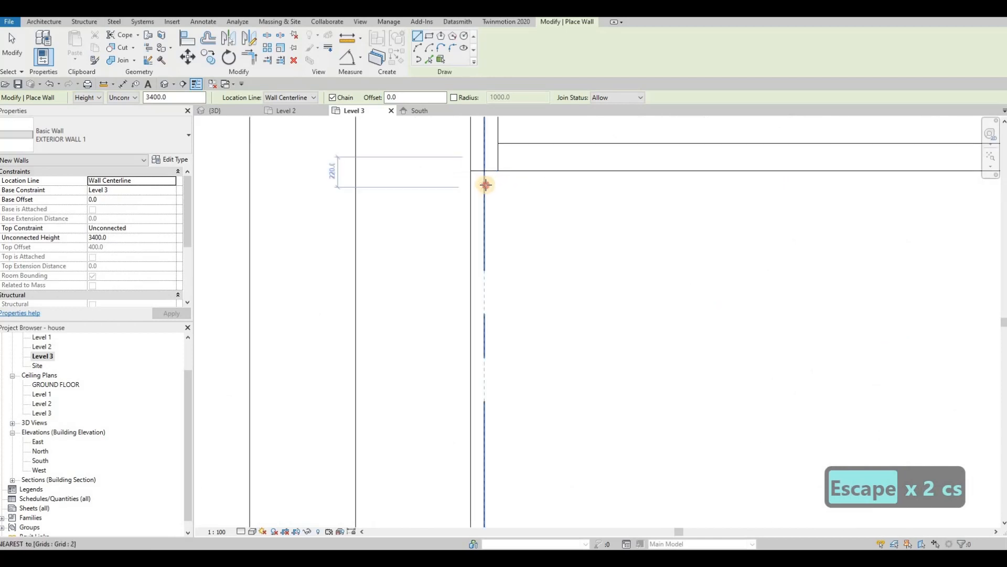
pyautogui.click(485, 185)
pyautogui.scroll(-3, 491, 234)
pyautogui.moveTo(496, 412); pyautogui.dragTo(495, 302, button='middle')
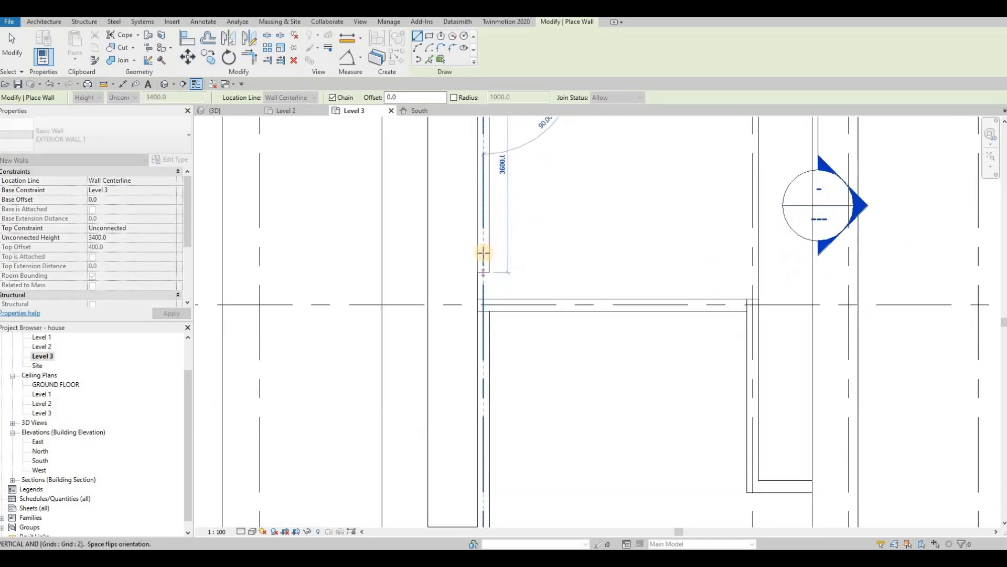
pyautogui.scroll(-2, 484, 273)
pyautogui.scroll(3, 484, 287)
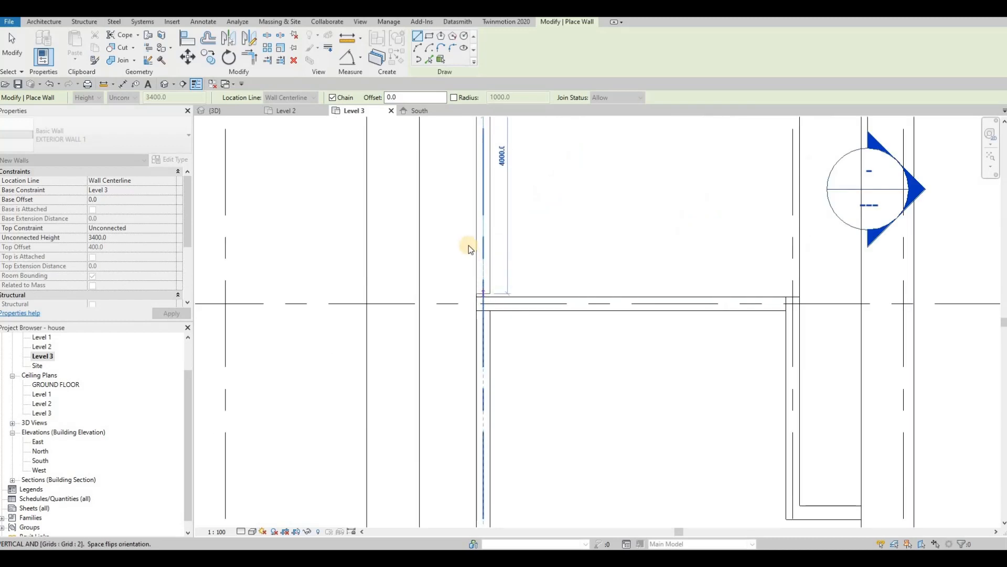
pyautogui.press('Escape')
pyautogui.press('Escape')
pyautogui.scroll(-1, 430, 215)
pyautogui.press('Escape')
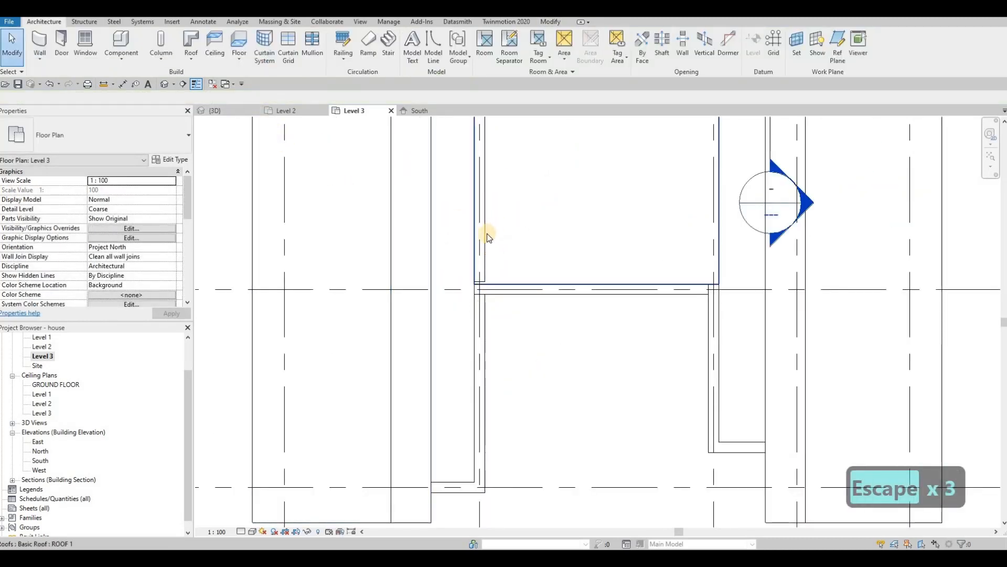
pyautogui.scroll(-3, 487, 234)
pyautogui.press('Escape')
pyautogui.press('Escape')
# Step: Draw a matching 4000 mm long EXTERIOR WALL 1 wall along grid 3 on the opposite side of the middle roof
pyautogui.click(572, 191)
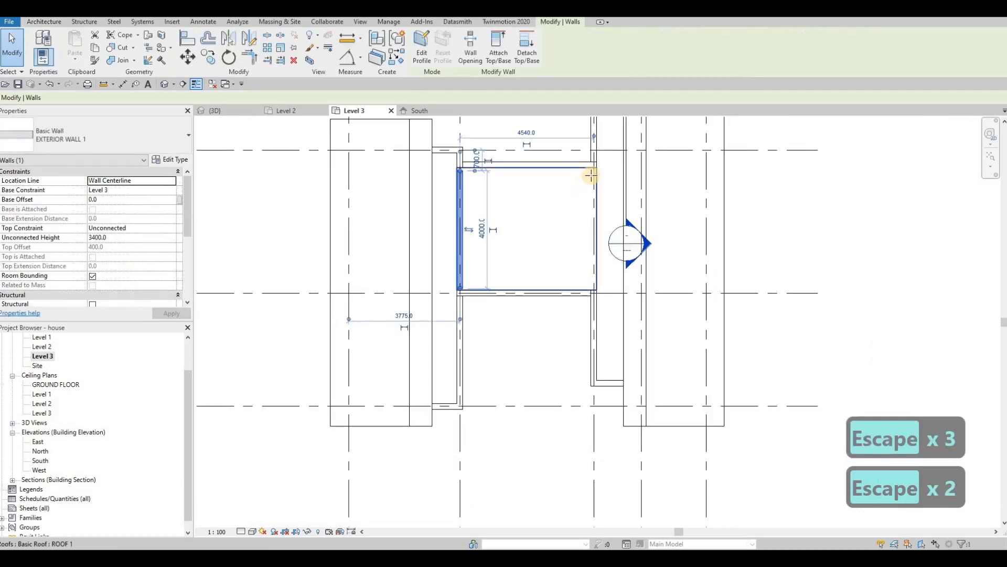
pyautogui.press('c')
pyautogui.press('s')
pyautogui.scroll(2, 596, 171)
pyautogui.click(596, 284)
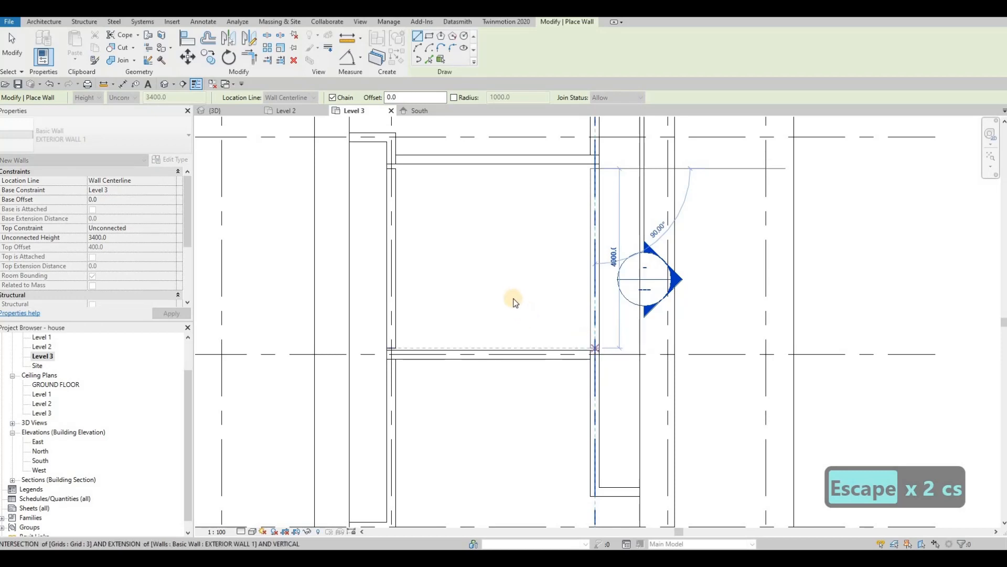
pyautogui.press('Escape')
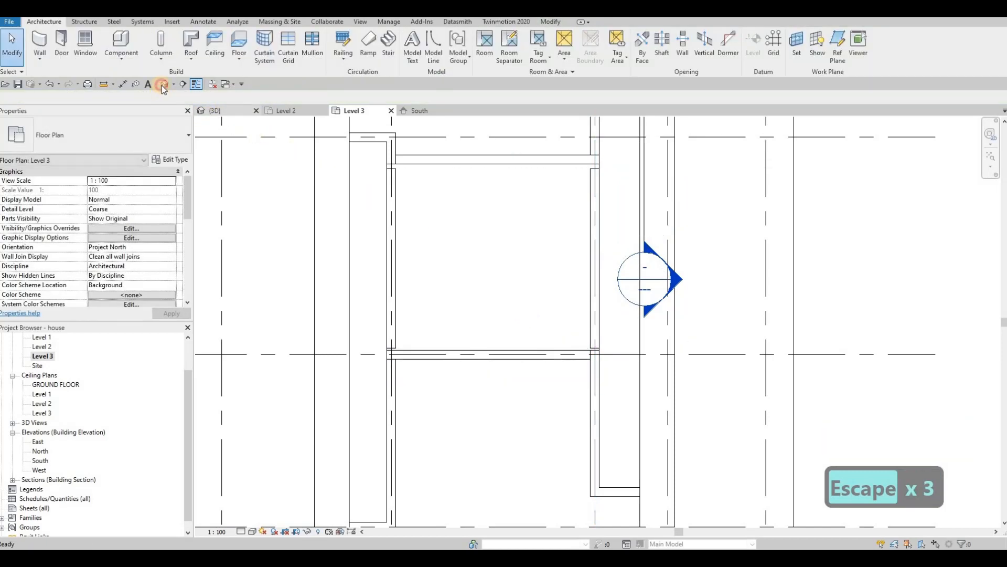
# Step: In the 3D view, attach the top of the Level 3 wall along grid 2 to the roof over grids 1 and 2
pyautogui.hotkey('ctrl', 'Tab')
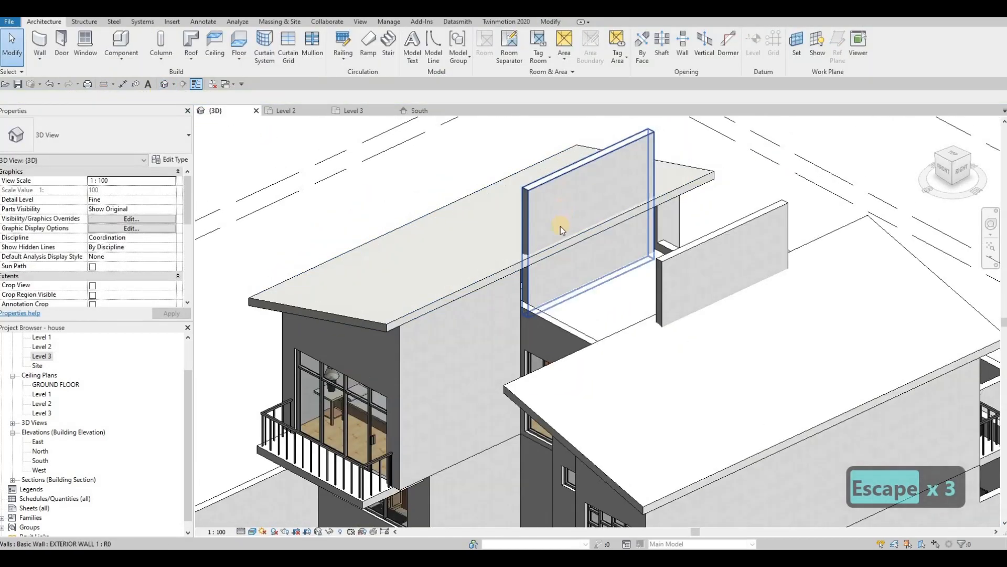
pyautogui.click(553, 188)
pyautogui.press('Escape')
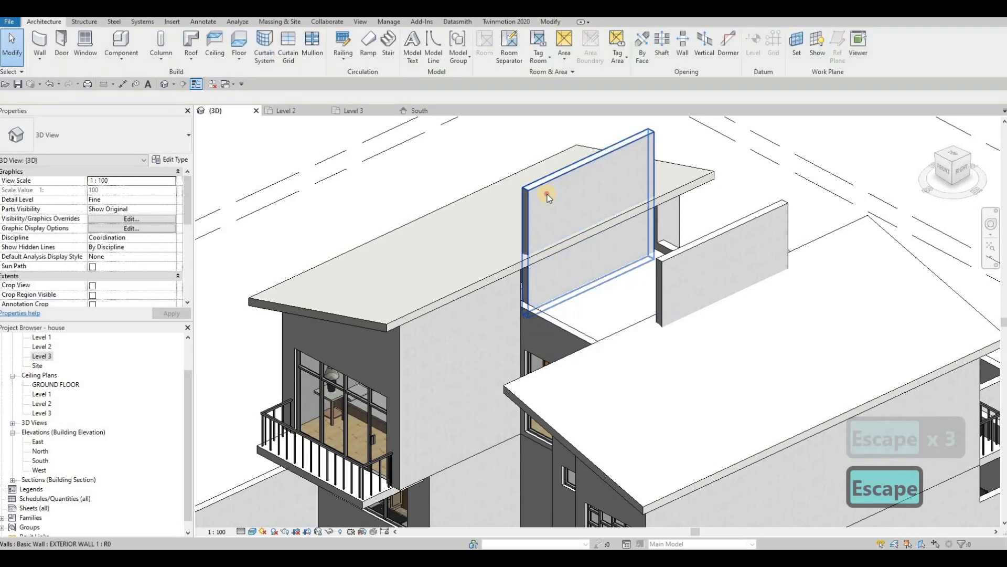
pyautogui.press('Escape')
pyautogui.click(582, 168)
pyautogui.click(495, 53)
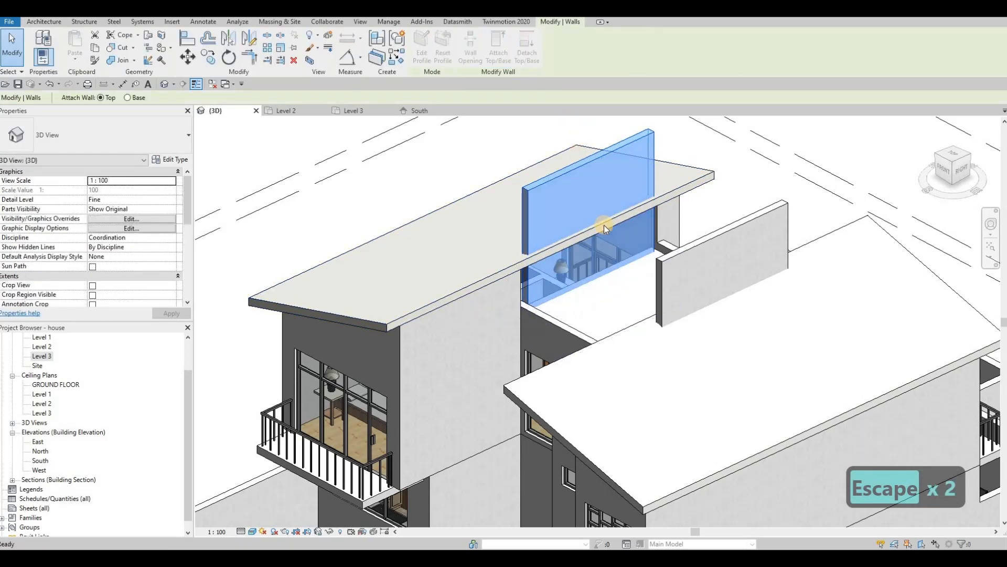
pyautogui.click(603, 228)
pyautogui.press('Escape')
pyautogui.press('Escape')
pyautogui.keyDown('shift'); pyautogui.moveTo(782, 290); pyautogui.dragTo(591, 280, button='middle'); pyautogui.keyUp('shift')
pyautogui.press('Escape')
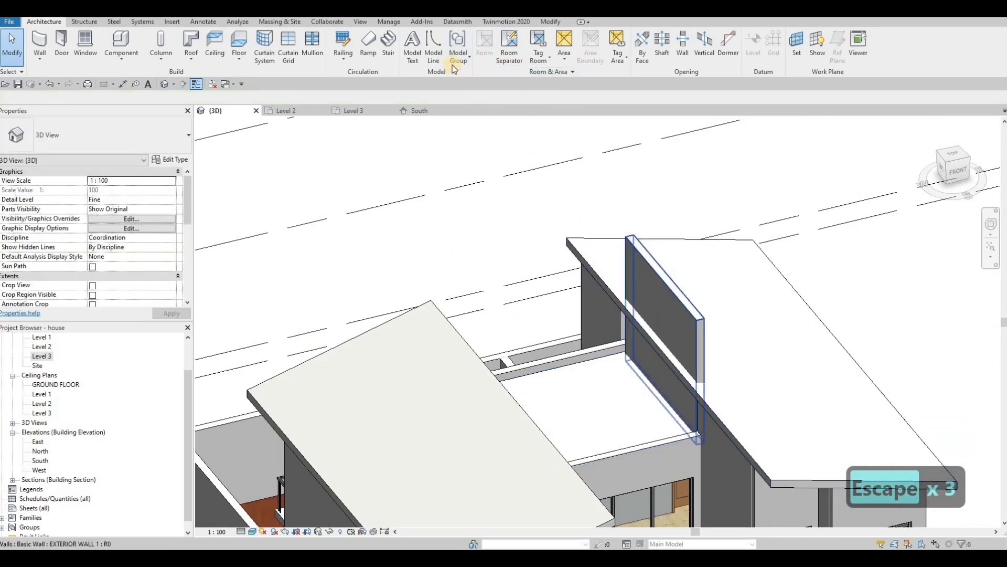
# Step: Attach the top of the Level 3 wall along grid 3 to the roof over grids 3 to 5
pyautogui.click(663, 279)
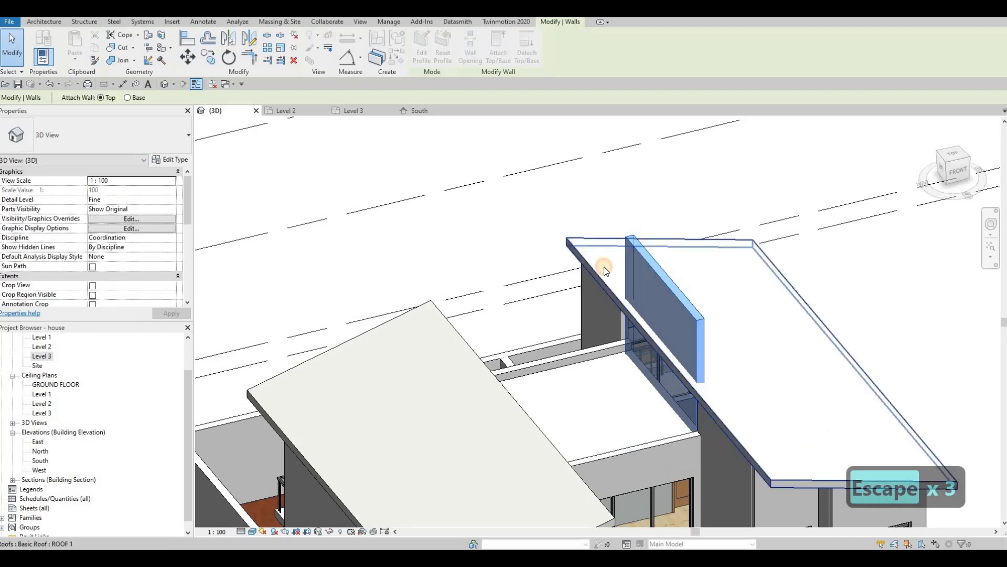
pyautogui.click(604, 248)
pyautogui.keyDown('shift'); pyautogui.moveTo(639, 218); pyautogui.dragTo(657, 257, button='middle'); pyautogui.keyUp('shift')
pyautogui.press('Escape')
# Step: Examine the ends of the two Level 3 walls beside the middle roof and reopen the Level 3 floor plan
pyautogui.click(666, 290)
pyautogui.keyDown('shift'); pyautogui.moveTo(673, 341); pyautogui.dragTo(609, 298, button='middle'); pyautogui.keyUp('shift')
pyautogui.press('Escape')
pyautogui.click(609, 298)
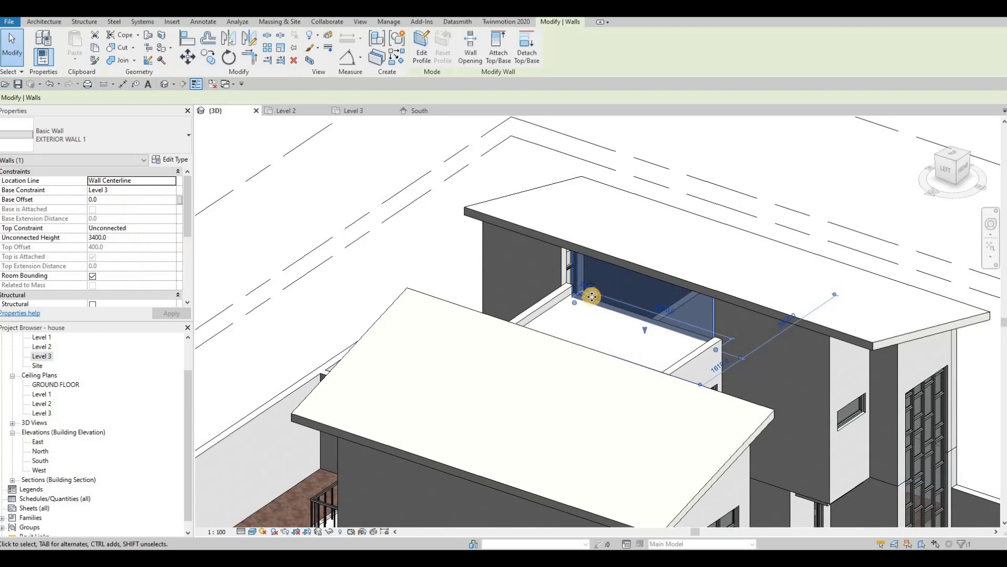
pyautogui.keyDown('shift'); pyautogui.moveTo(642, 315); pyautogui.dragTo(515, 259, button='middle'); pyautogui.keyUp('shift')
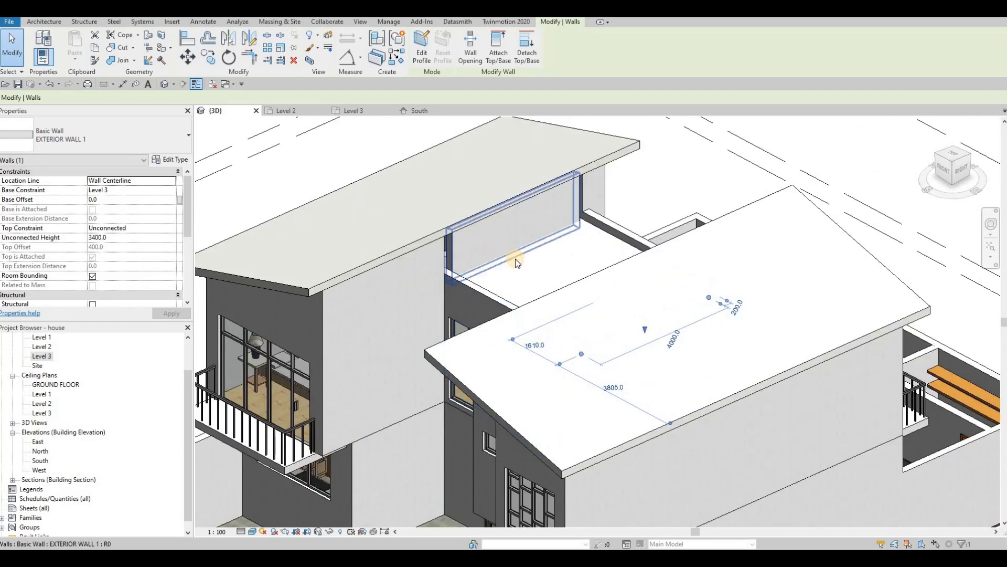
pyautogui.keyDown('shift'); pyautogui.moveTo(370, 219); pyautogui.dragTo(131, 340, button='middle'); pyautogui.keyUp('shift')
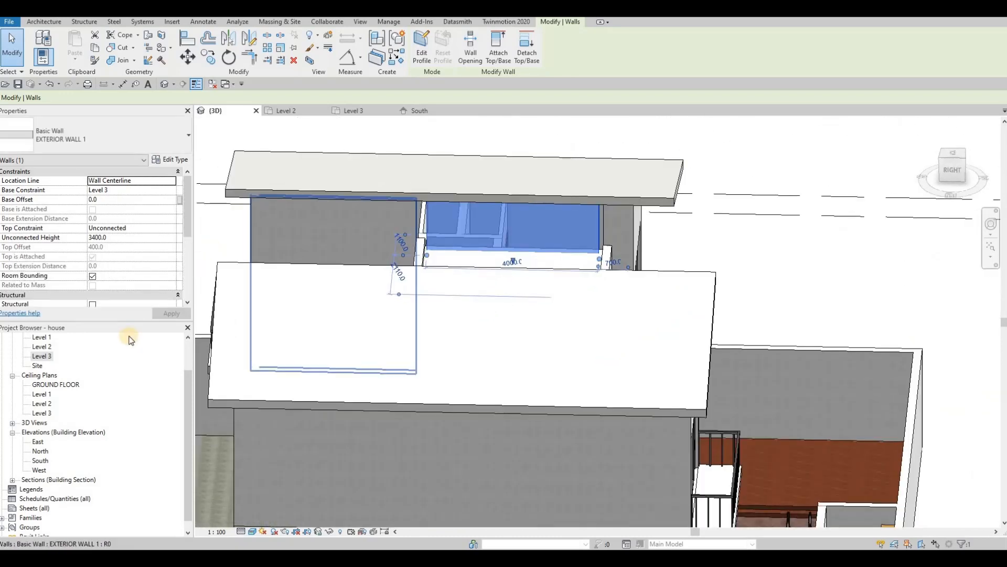
pyautogui.doubleClick(42, 356)
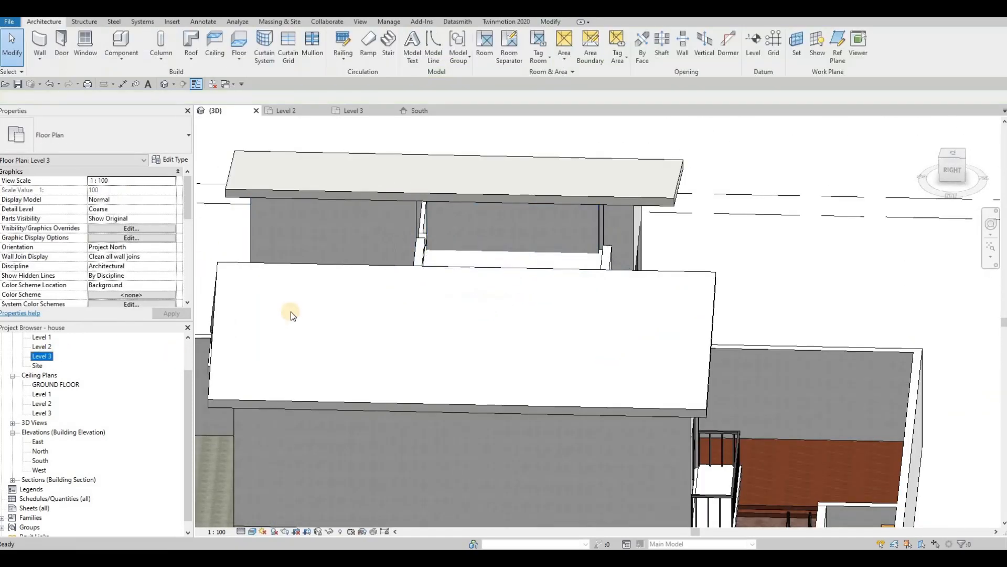
# Step: Try to extend the rear end of the Level 3 wall along grid 2 to a total length of 4200 mm
pyautogui.press('Escape')
pyautogui.press('Escape')
pyautogui.click(389, 167)
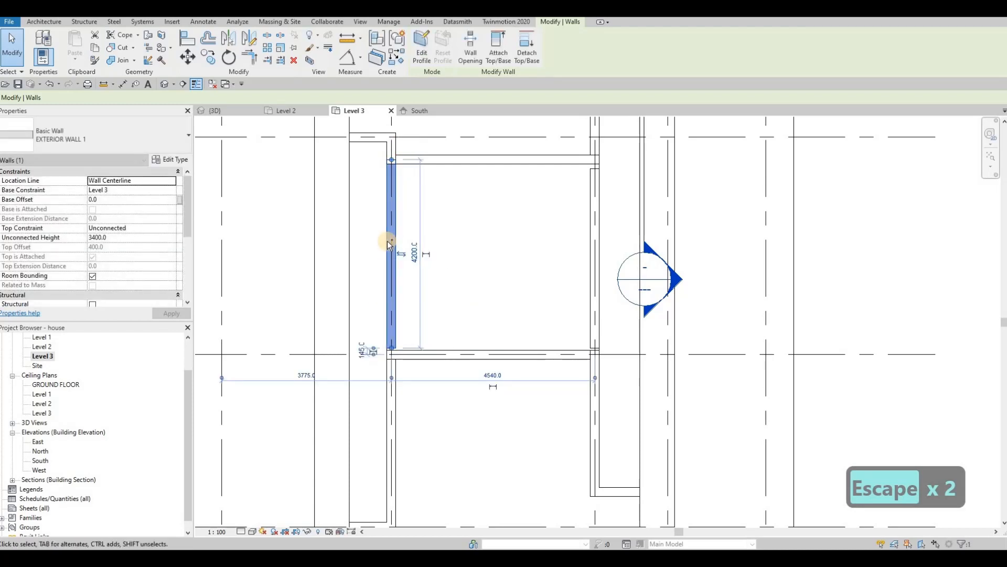
pyautogui.press('Escape')
pyautogui.hotkey('ctrl', 'z')
# Step: Extend the grid 2 wall's rear end to a total length of 4200 mm and its front end to the adjoining front wall
pyautogui.click(394, 169)
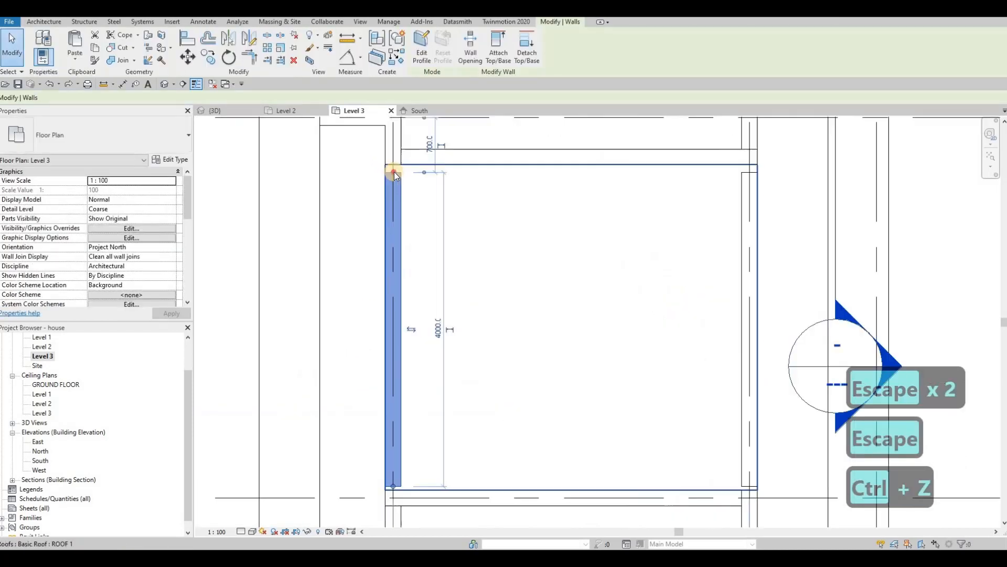
pyautogui.scroll(3, 395, 172)
pyautogui.click(397, 236)
pyautogui.scroll(-3, 397, 236)
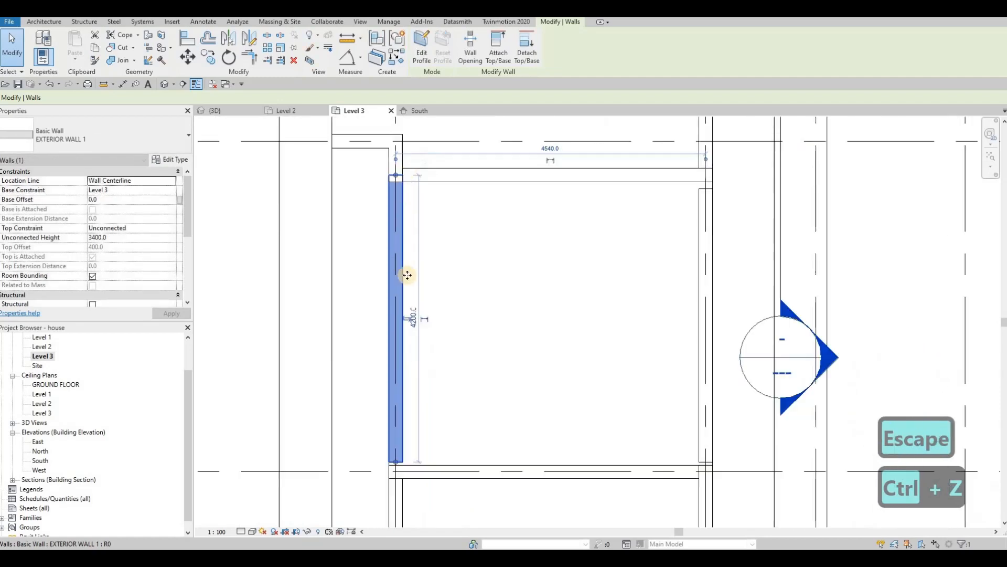
pyautogui.moveTo(399, 381); pyautogui.dragTo(406, 295, button='middle')
pyautogui.moveTo(403, 375); pyautogui.dragTo(403, 383)
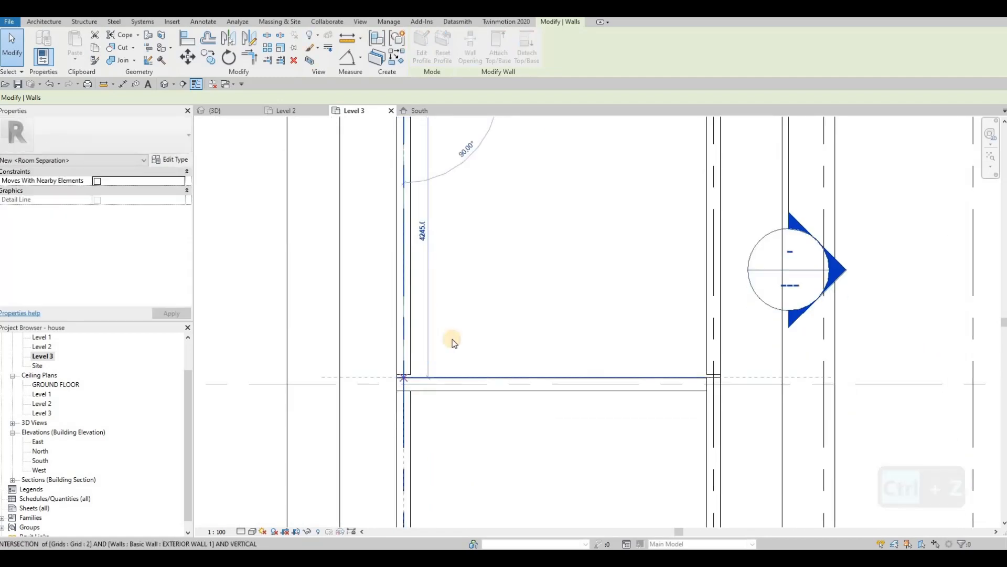
pyautogui.press('Escape')
pyautogui.moveTo(707, 377); pyautogui.dragTo(651, 414, button='middle')
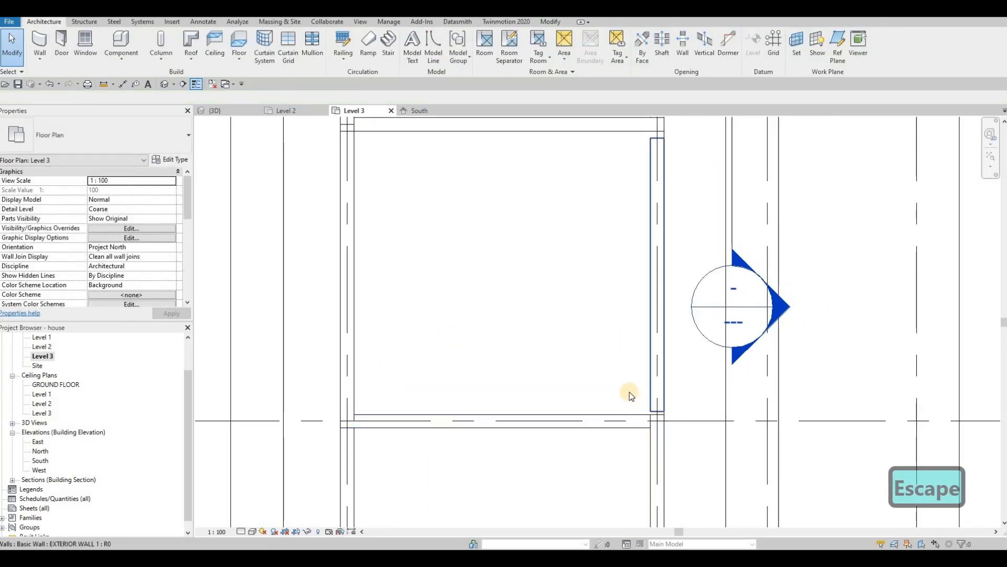
# Step: Align both ends of the Level 3 wall along grid 3 with the north and south edges of the middle roof
pyautogui.press('a')
pyautogui.press('l')
pyautogui.click(659, 413)
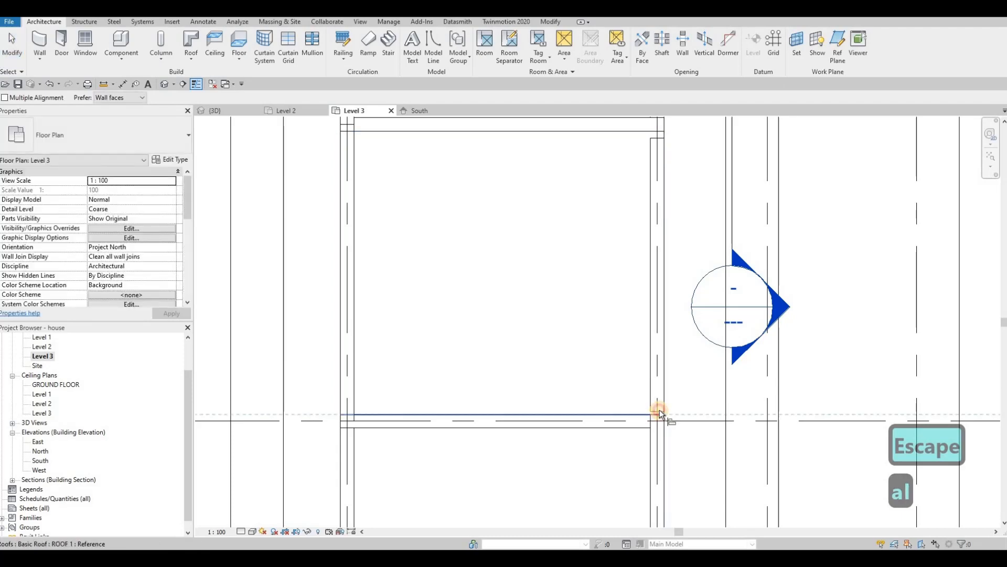
pyautogui.click(659, 411)
pyautogui.moveTo(649, 130); pyautogui.dragTo(634, 259, button='middle')
pyautogui.click(634, 261)
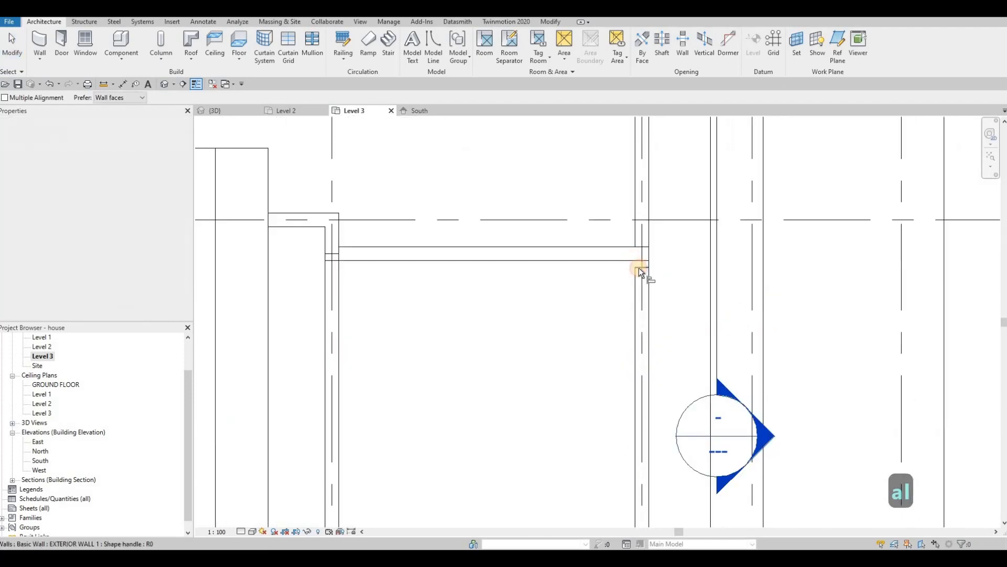
pyautogui.click(638, 269)
pyautogui.press('Escape')
pyautogui.press('Escape')
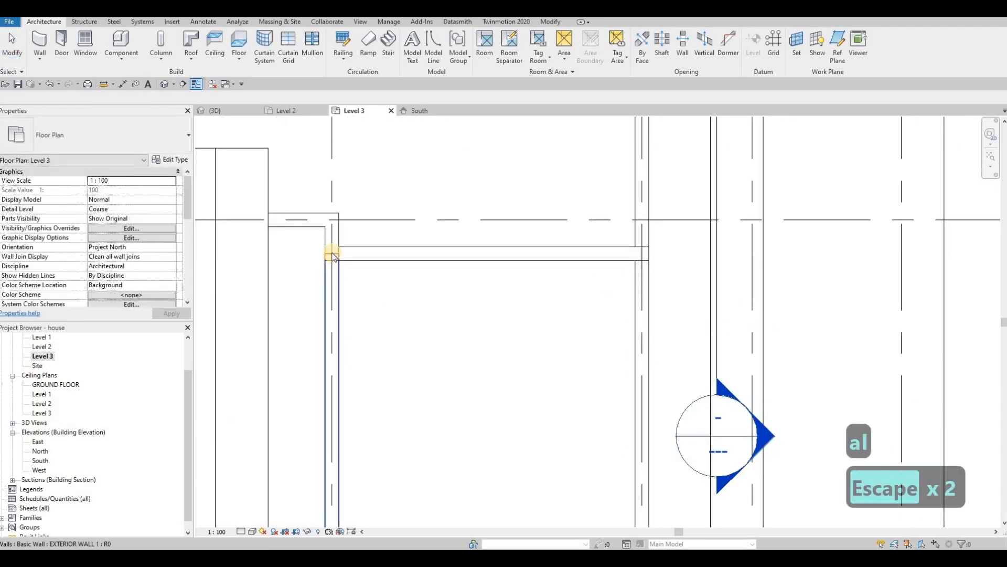
# Step: Align the grid 2 wall's north end with the middle roof's edge and bring its south end to a total length of 4300 mm
pyautogui.click(337, 274)
pyautogui.press('Escape')
pyautogui.press('Escape')
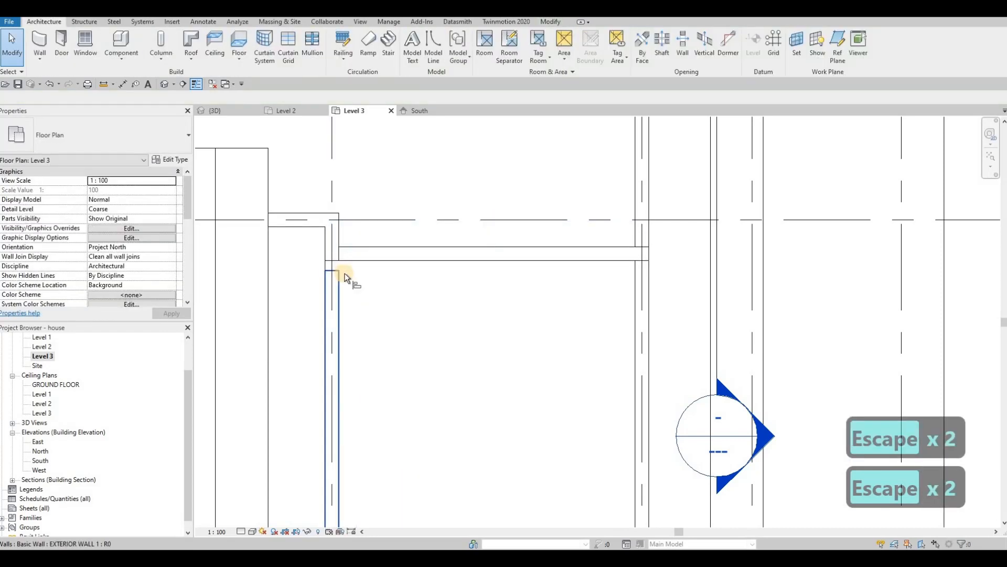
pyautogui.press('a')
pyautogui.press('l')
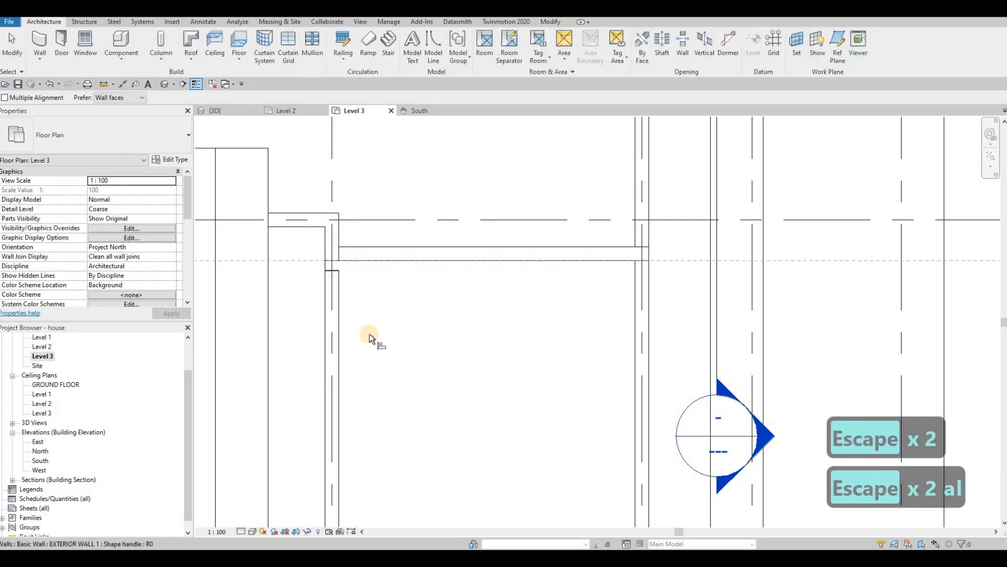
pyautogui.scroll(-2, 405, 229)
pyautogui.scroll(1, 404, 346)
pyautogui.press('Escape')
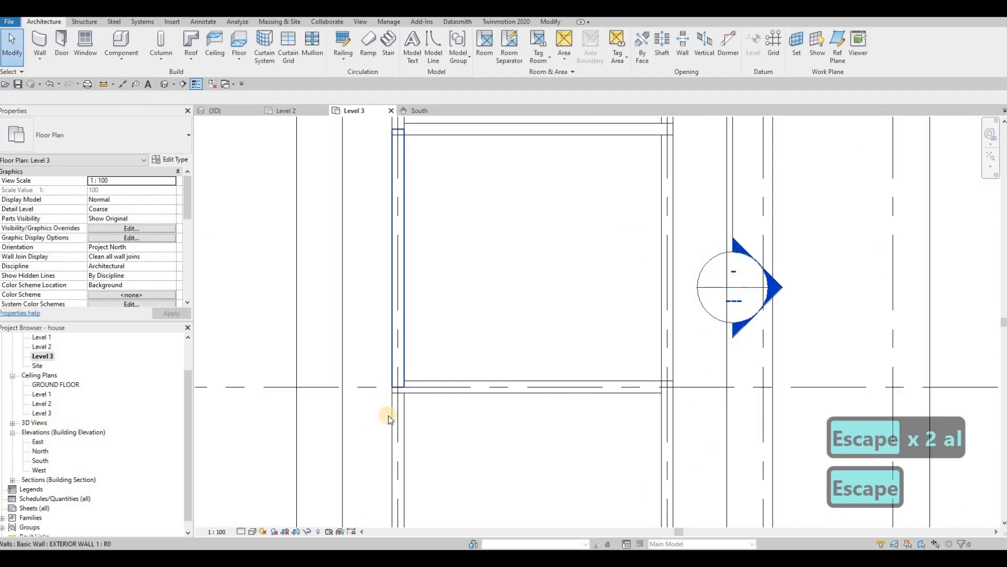
pyautogui.click(399, 379)
pyautogui.moveTo(400, 382); pyautogui.dragTo(401, 380)
pyautogui.click(400, 382)
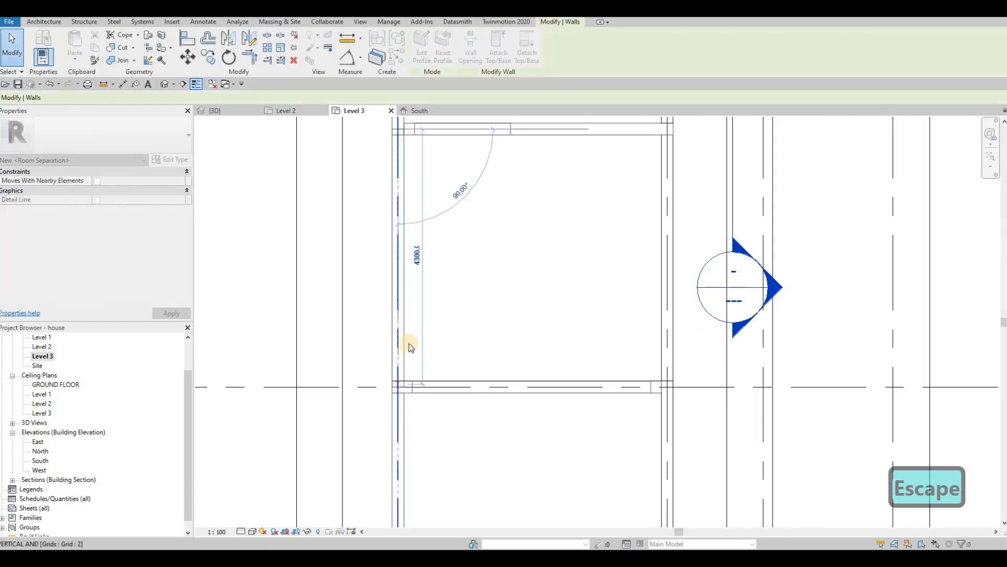
pyautogui.press('Escape')
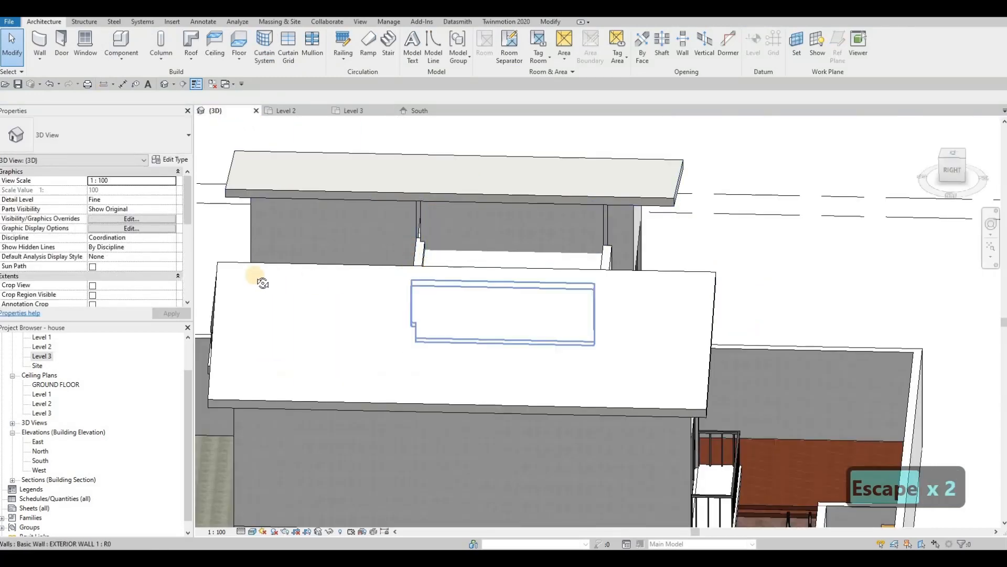
# Step: Extend the north end of the Level 3 wall along grid 3 past the adjoining cross wall to a total length of 4600 mm
pyautogui.keyDown('shift'); pyautogui.moveTo(263, 283); pyautogui.dragTo(413, 180, button='middle'); pyautogui.keyUp('shift')
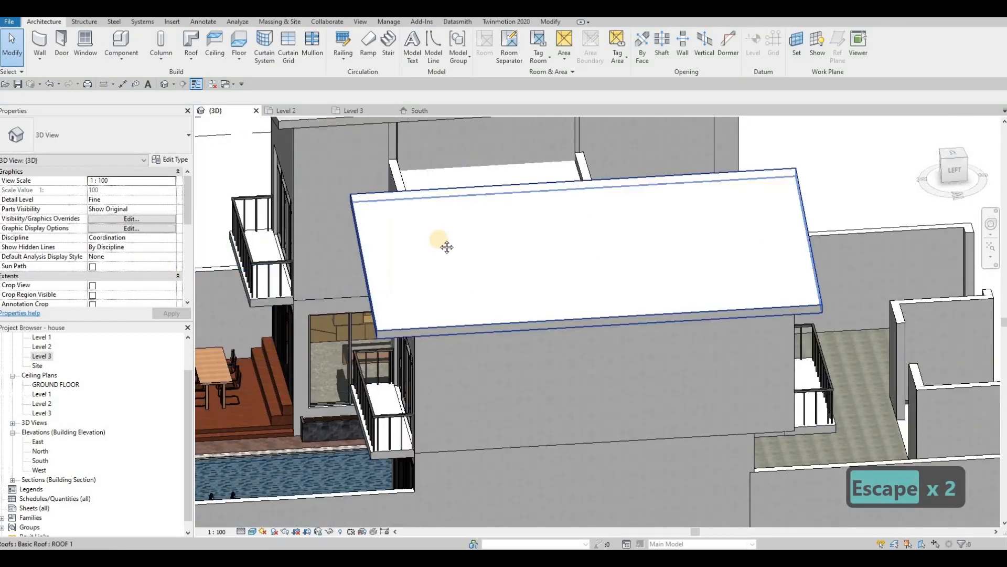
pyautogui.moveTo(501, 149); pyautogui.dragTo(461, 198, button='middle')
pyautogui.click(374, 223)
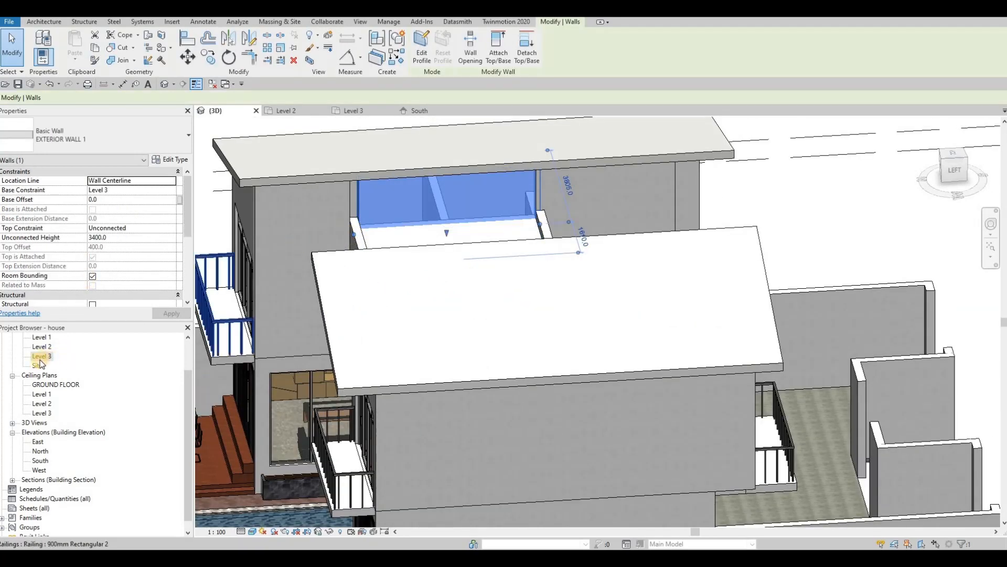
pyautogui.hotkey('ctrl', 'Tab')
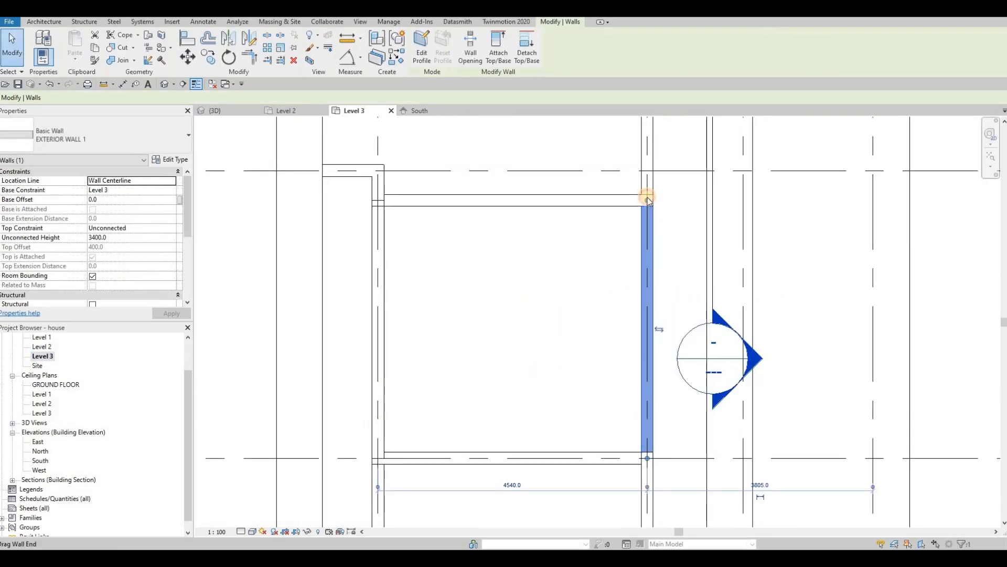
pyautogui.moveTo(649, 199)
pyautogui.mouseDown()
pyautogui.moveTo(647, 214)
pyautogui.moveTo(648, 198)
pyautogui.mouseUp()
pyautogui.press('Escape')
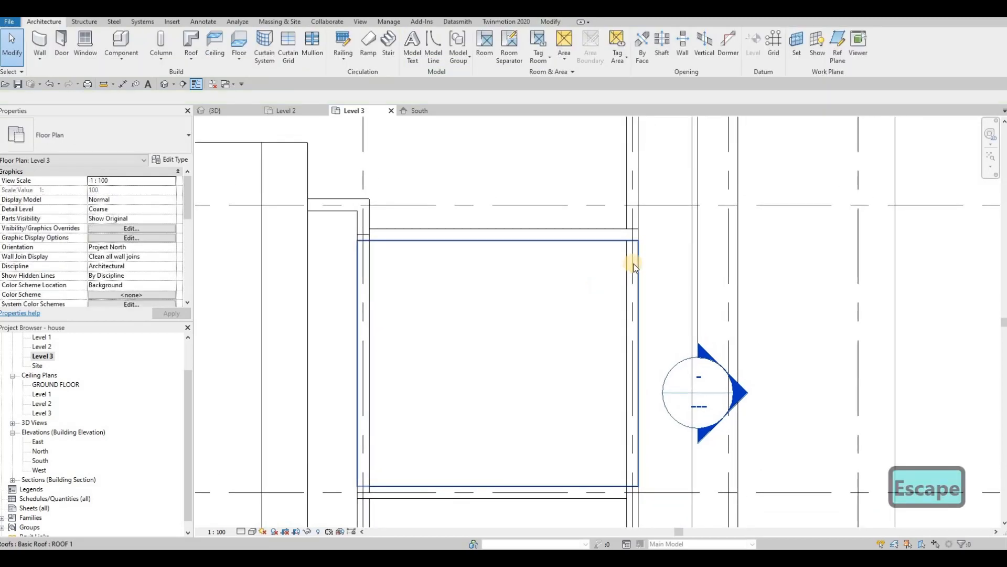
pyautogui.click(632, 241)
pyautogui.moveTo(630, 227); pyautogui.dragTo(619, 249)
pyautogui.press('Escape')
pyautogui.press('Escape')
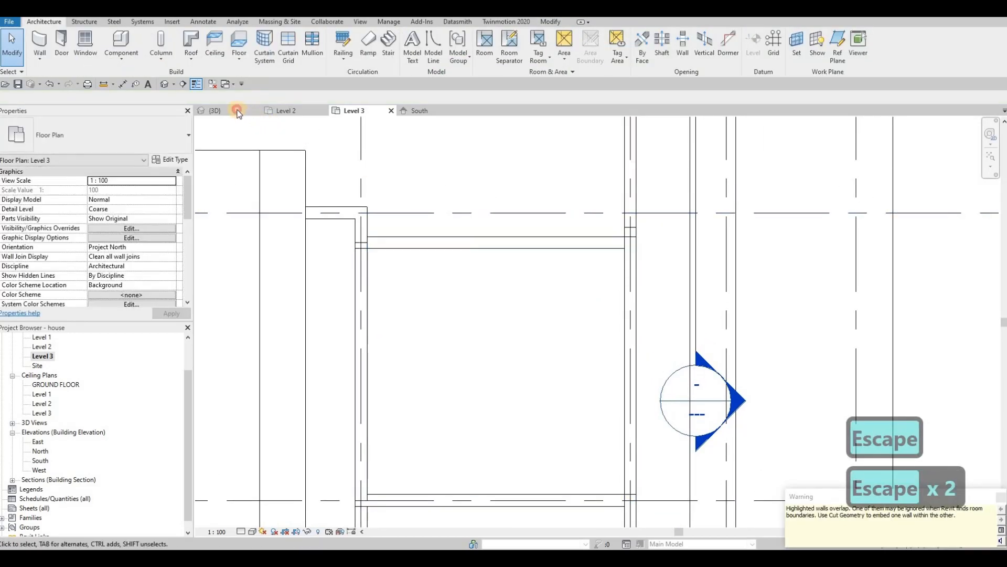
# Step: Extend the south end of the Level 3 wall along grid 2 past the adjoining cross wall to a total length of 4600 mm
pyautogui.click(215, 111)
pyautogui.keyDown('shift'); pyautogui.moveTo(443, 269); pyautogui.dragTo(387, 278, button='middle'); pyautogui.keyUp('shift')
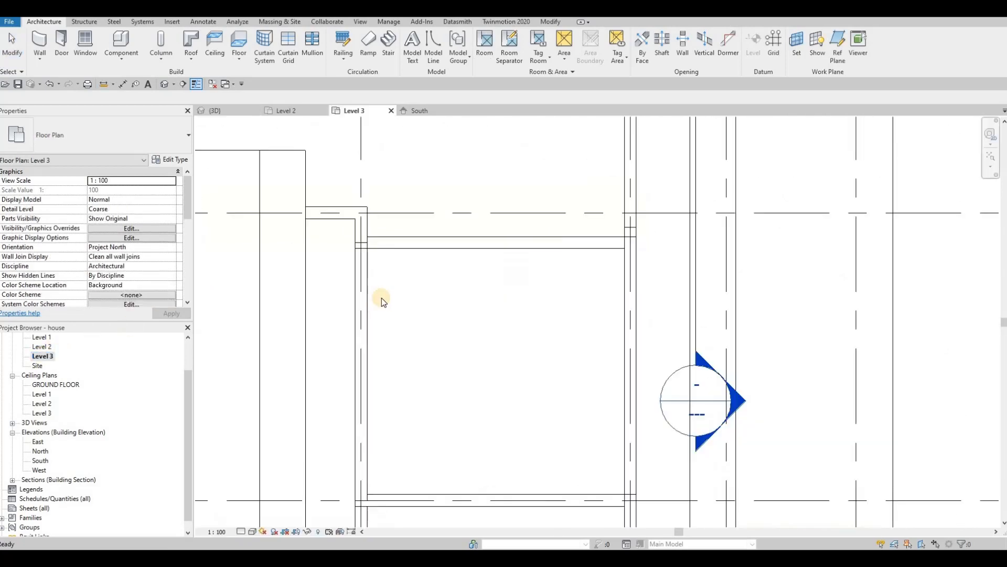
pyautogui.scroll(-2, 420, 375)
pyautogui.moveTo(419, 386); pyautogui.dragTo(438, 276, button='middle')
pyautogui.scroll(2, 405, 348)
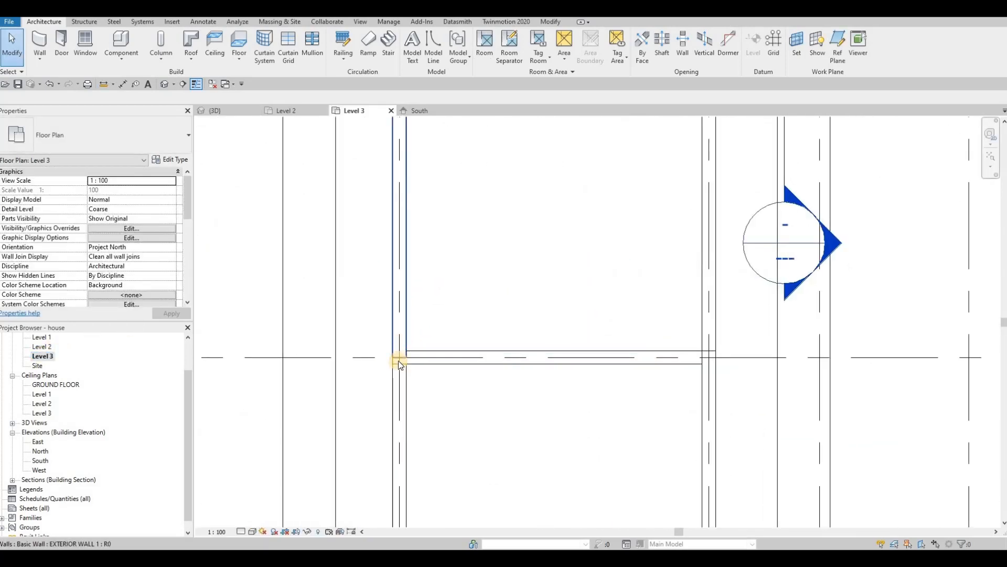
pyautogui.click(399, 360)
pyautogui.moveTo(400, 362); pyautogui.dragTo(399, 372)
pyautogui.press('Escape')
pyautogui.press('Escape')
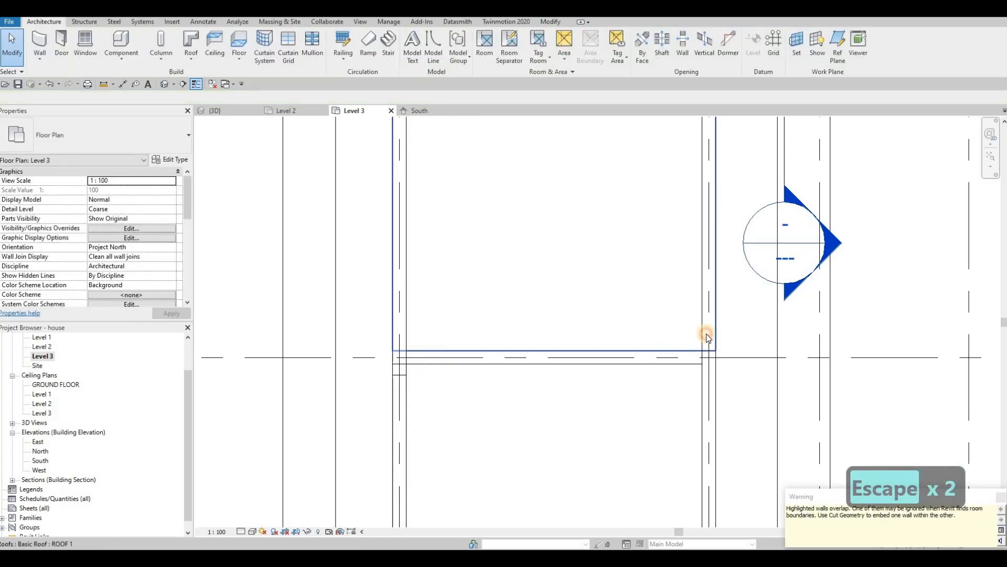
# Step: Examine how the ends of the two Level 3 walls meet the walls and roofs beside the middle roof in the 3D view
pyautogui.click(708, 363)
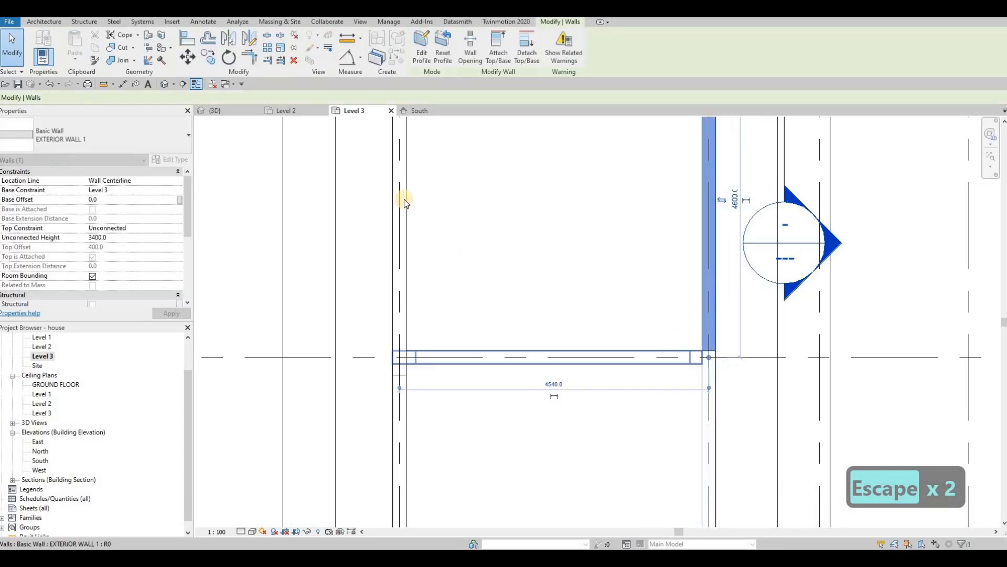
pyautogui.press('Escape')
pyautogui.click(249, 113)
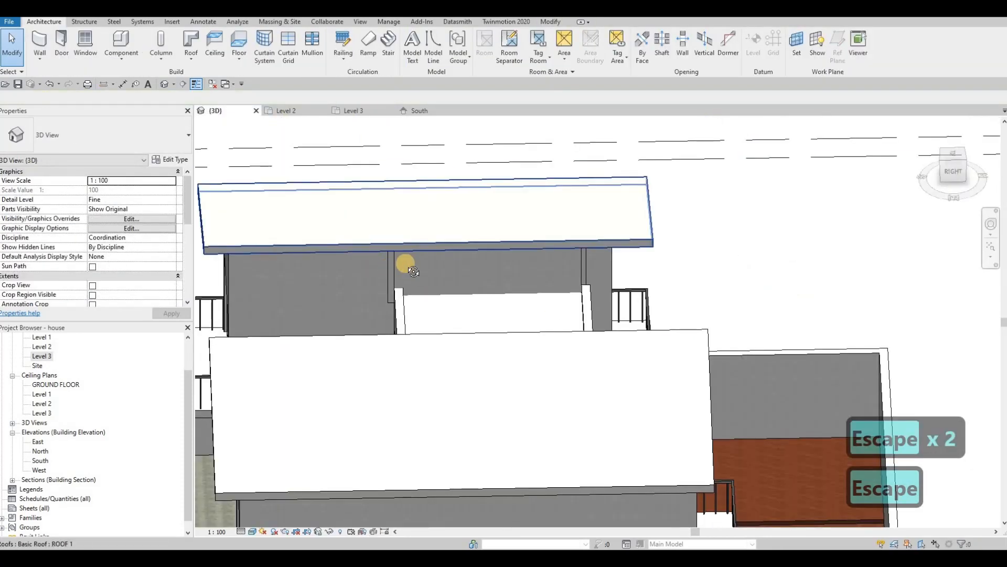
pyautogui.keyDown('shift'); pyautogui.moveTo(500, 280); pyautogui.dragTo(585, 301, button='middle'); pyautogui.keyUp('shift')
pyautogui.press('Escape')
pyautogui.keyDown('shift'); pyautogui.moveTo(368, 316); pyautogui.dragTo(466, 340, button='middle'); pyautogui.keyUp('shift')
pyautogui.press('Escape')
pyautogui.scroll(-3, 500, 270)
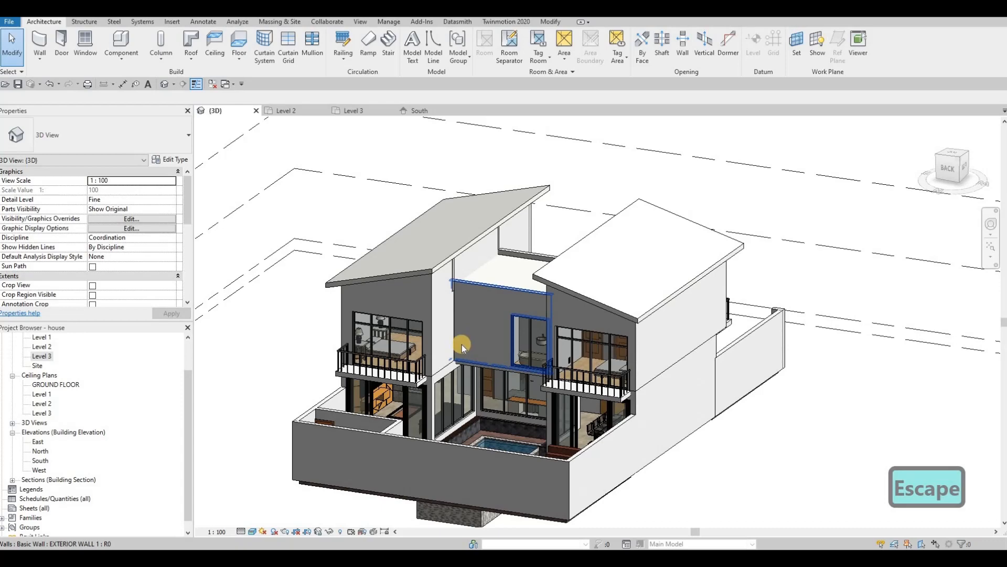
pyautogui.scroll(5, 465, 291)
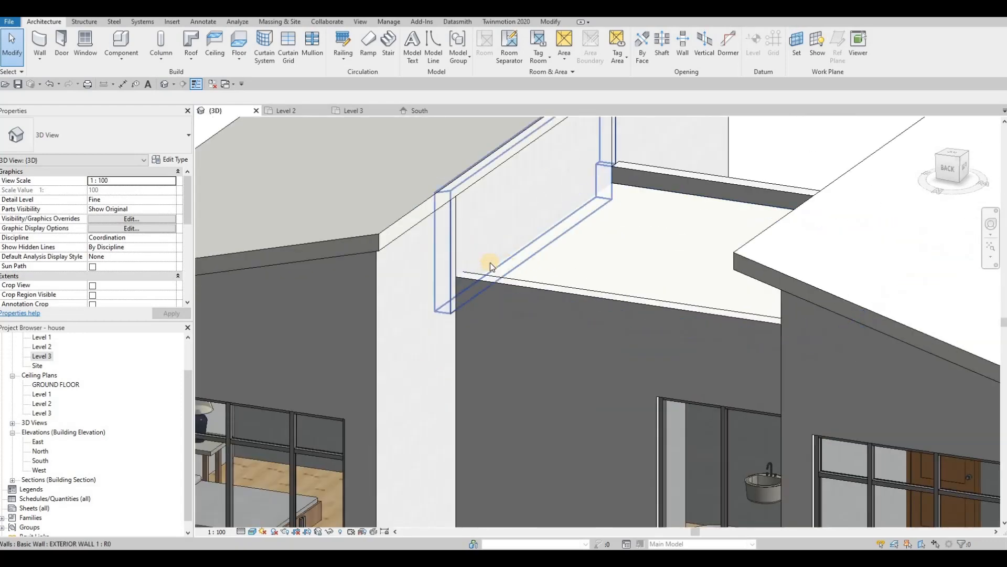
pyautogui.scroll(-2, 465, 308)
pyautogui.moveTo(465, 308)
pyautogui.keyDown('shift'); pyautogui.mouseDown(button='middle')
pyautogui.moveTo(511, 269)
pyautogui.moveTo(499, 297)
pyautogui.moveTo(427, 288)
pyautogui.moveTo(470, 292)
pyautogui.mouseUp(button='middle'); pyautogui.keyUp('shift')
pyautogui.click(467, 294)
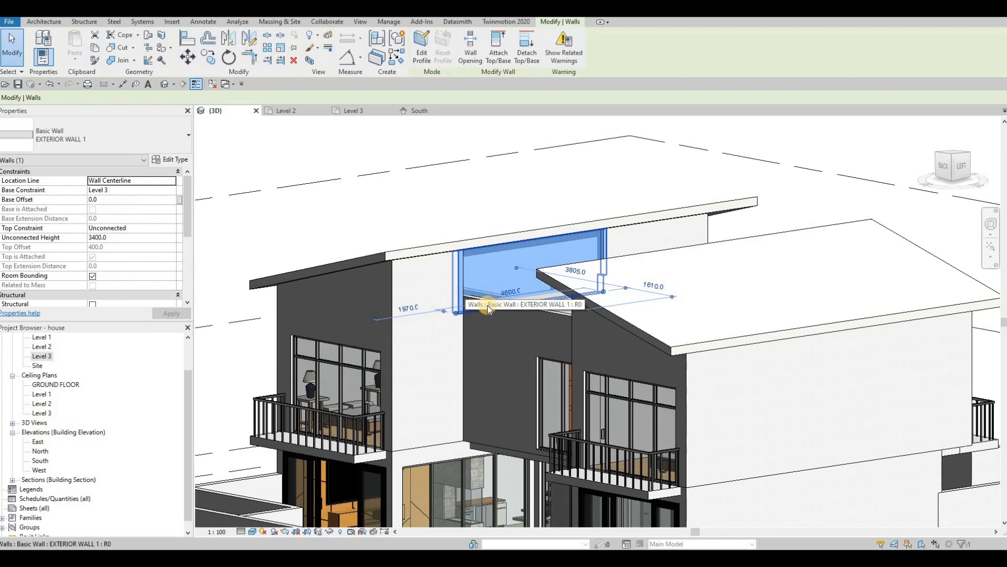
pyautogui.moveTo(455, 315); pyautogui.dragTo(454, 315)
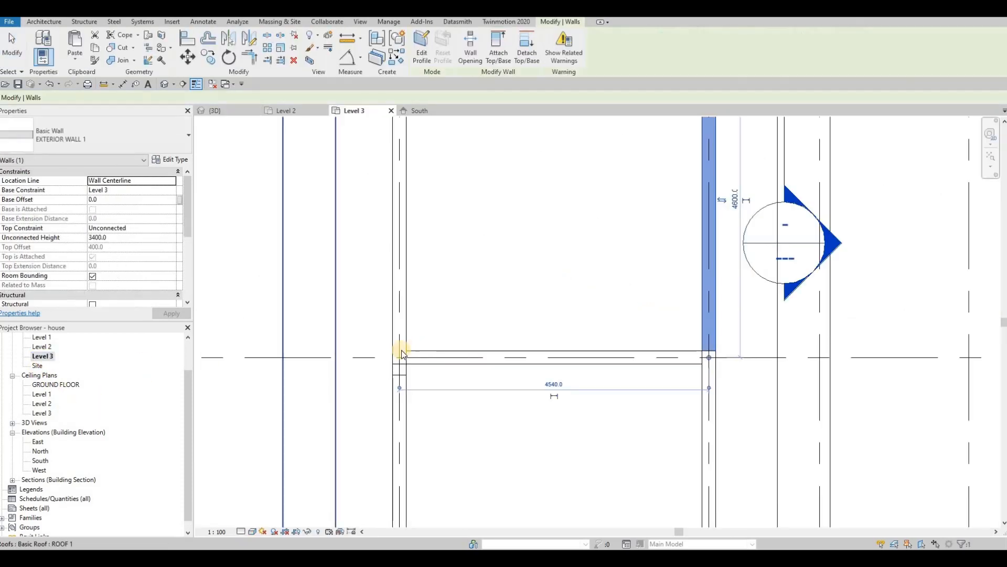
# Step: In the Level 3 floor plan, set the grid 2 wall's south end to give a total length of 4500 mm
pyautogui.press('Escape')
pyautogui.click(398, 373)
pyautogui.scroll(2, 398, 371)
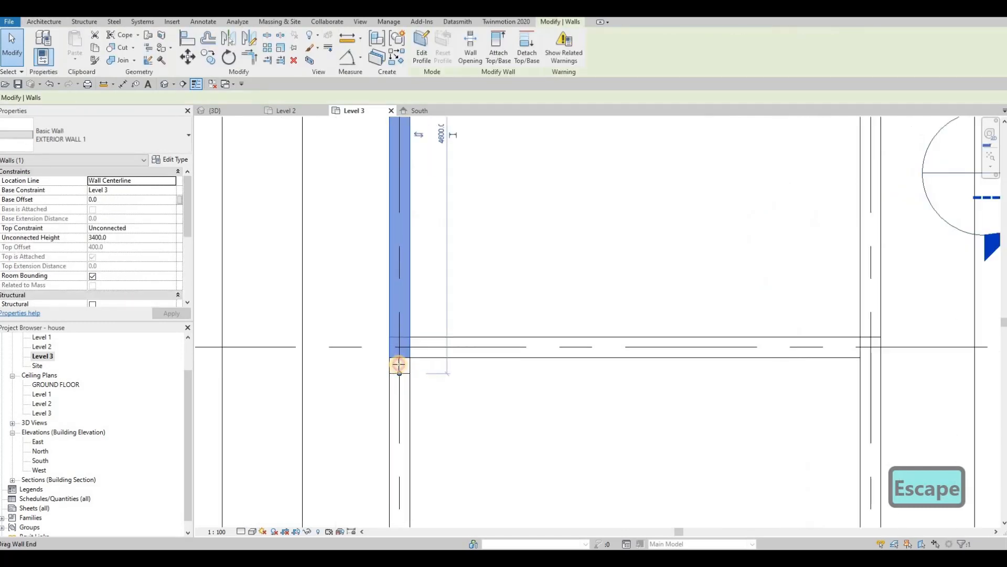
pyautogui.moveTo(399, 372)
pyautogui.mouseDown()
pyautogui.moveTo(408, 368)
pyautogui.moveTo(400, 352)
pyautogui.moveTo(400, 363)
pyautogui.mouseUp()
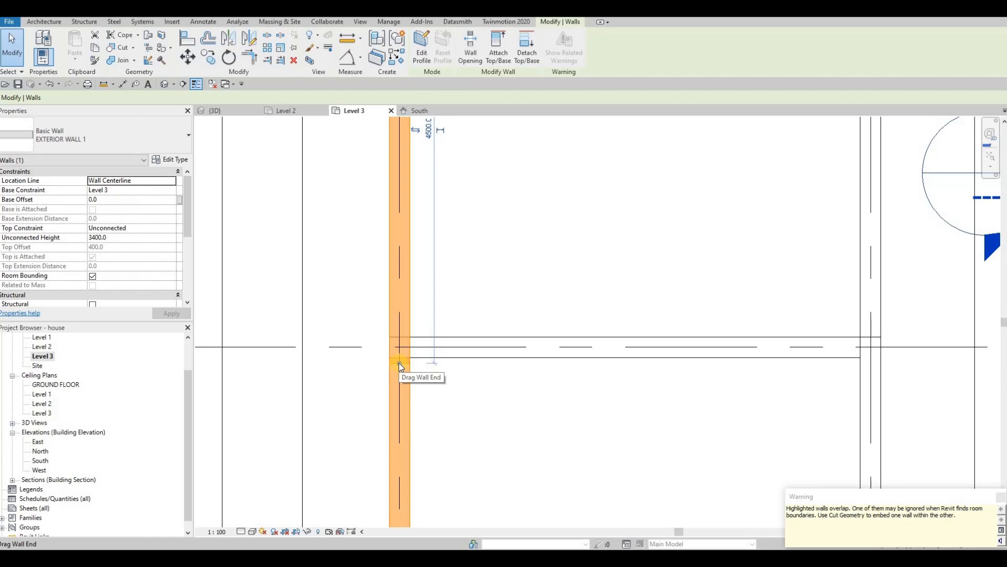
pyautogui.press('Escape')
pyautogui.press('Escape')
pyautogui.press('Escape')
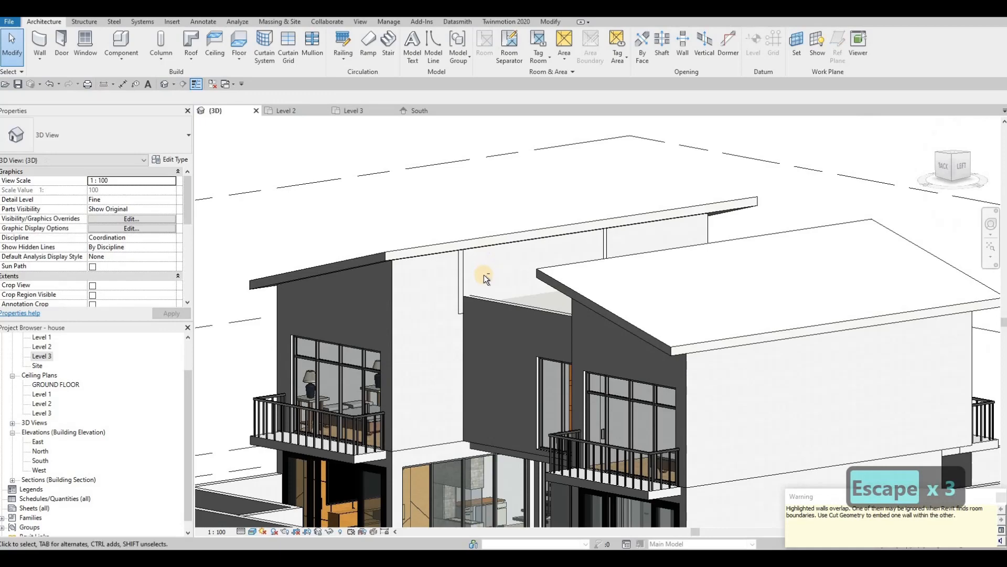
# Step: Examine the finished upper walls and the three roofs from several sides in the 3D view
pyautogui.scroll(-2, 476, 240)
pyautogui.press('Escape')
pyautogui.keyDown('shift'); pyautogui.moveTo(644, 297); pyautogui.dragTo(549, 281, button='middle'); pyautogui.keyUp('shift')
pyautogui.scroll(2, 647, 316)
pyautogui.scroll(-3, 649, 311)
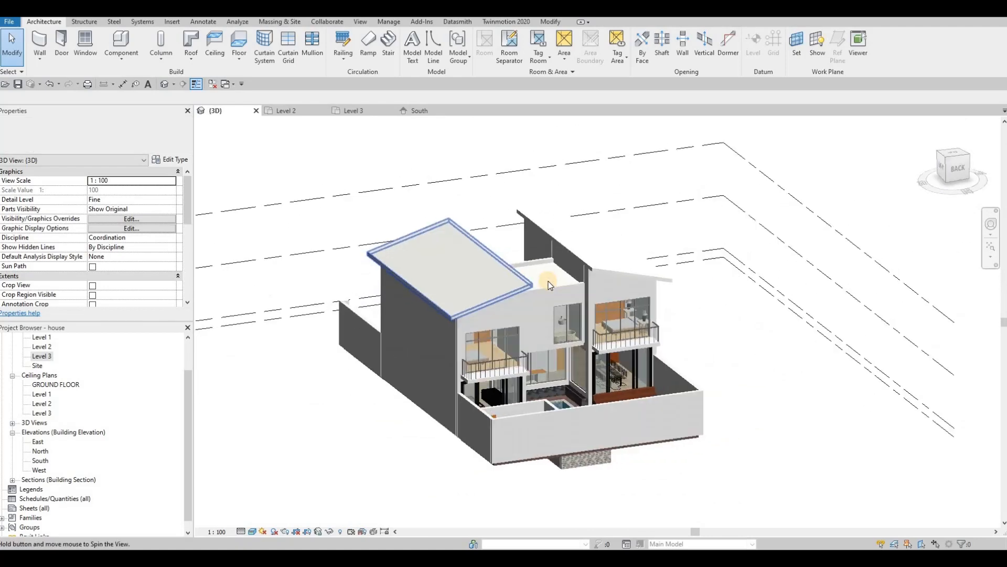
pyautogui.scroll(3, 549, 281)
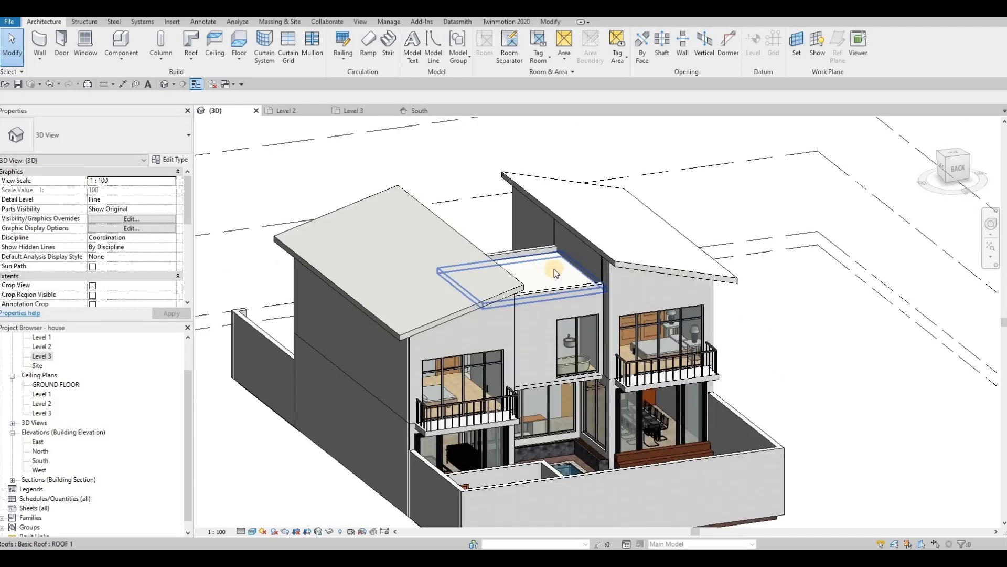
pyautogui.keyDown('shift'); pyautogui.moveTo(495, 191); pyautogui.dragTo(559, 257, button='middle'); pyautogui.keyUp('shift')
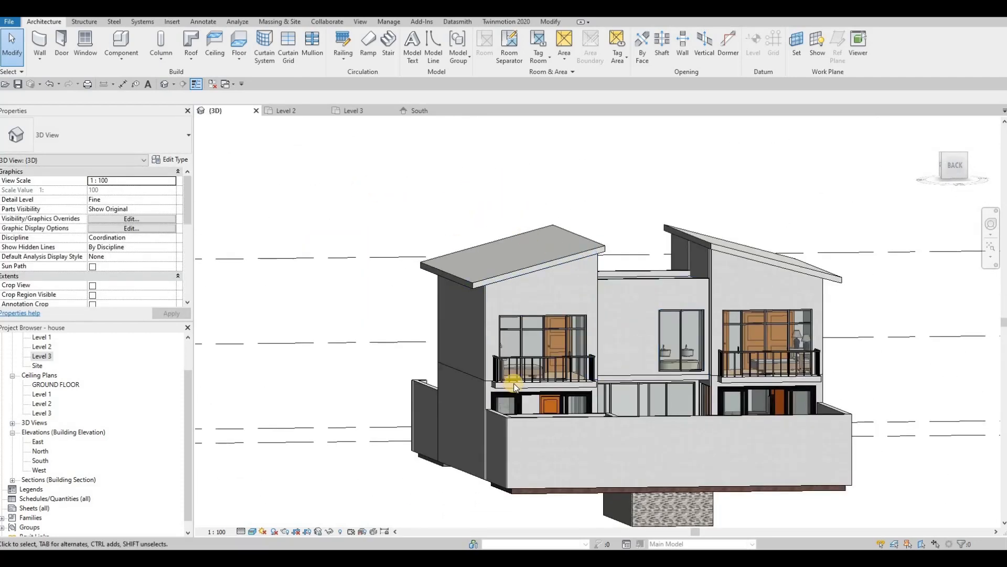
pyautogui.keyDown('shift'); pyautogui.moveTo(467, 251); pyautogui.dragTo(505, 251, button='middle'); pyautogui.keyUp('shift')
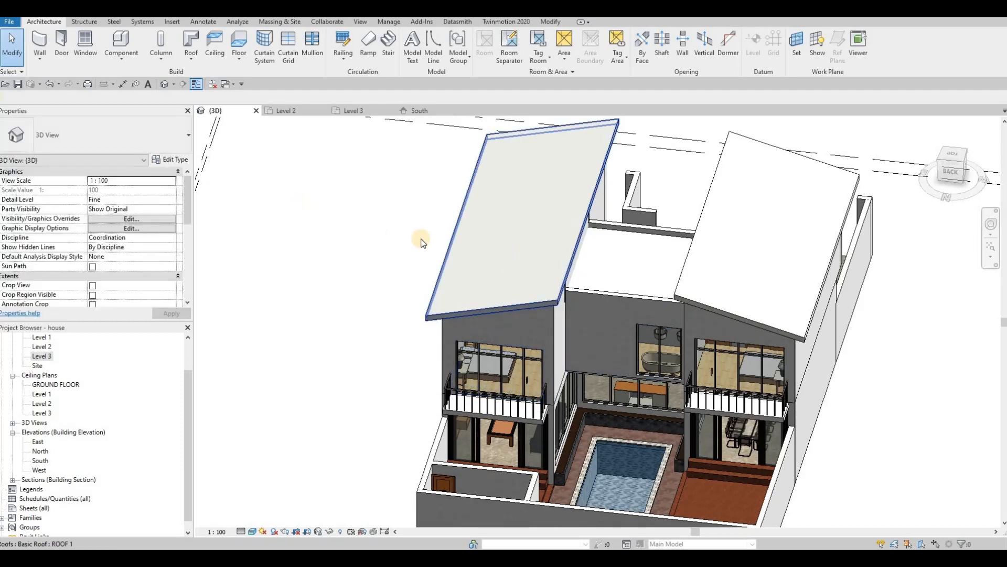
# Step: Check the layer materials in the structure of the ROOF 1 type
pyautogui.click(421, 242)
pyautogui.click(177, 162)
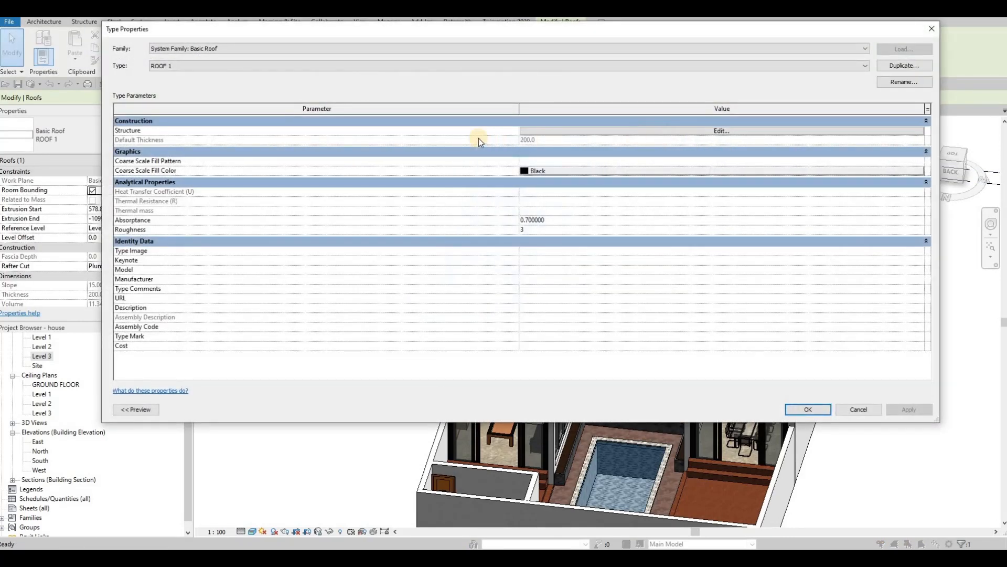
pyautogui.click(649, 133)
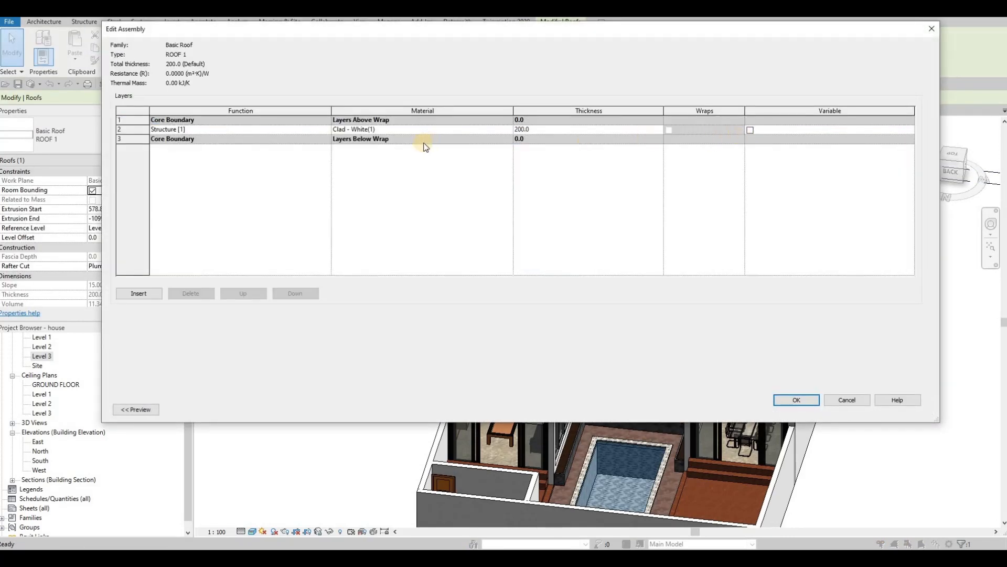
pyautogui.press('Escape')
pyautogui.press('Escape')
pyautogui.press('Escape')
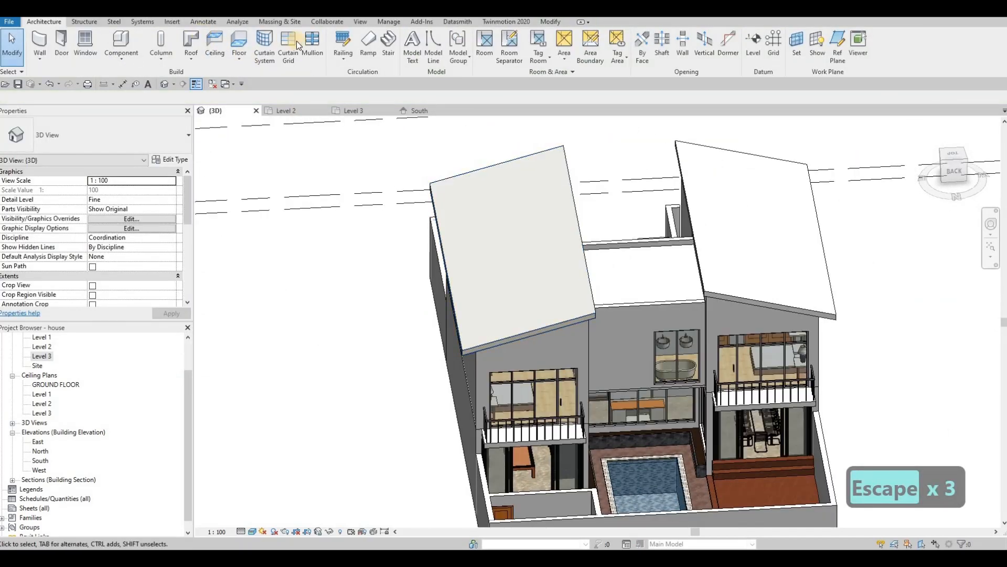
# Step: Start the Paint tool, search the project materials for "asp" and choose Asphalt Shingle
pyautogui.click(550, 22)
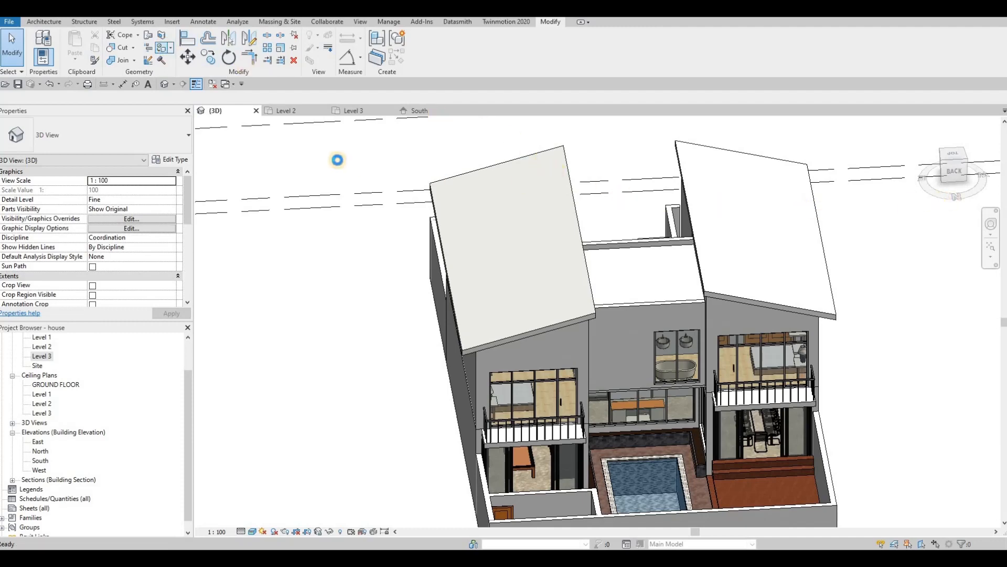
pyautogui.press('p')
pyautogui.press('t')
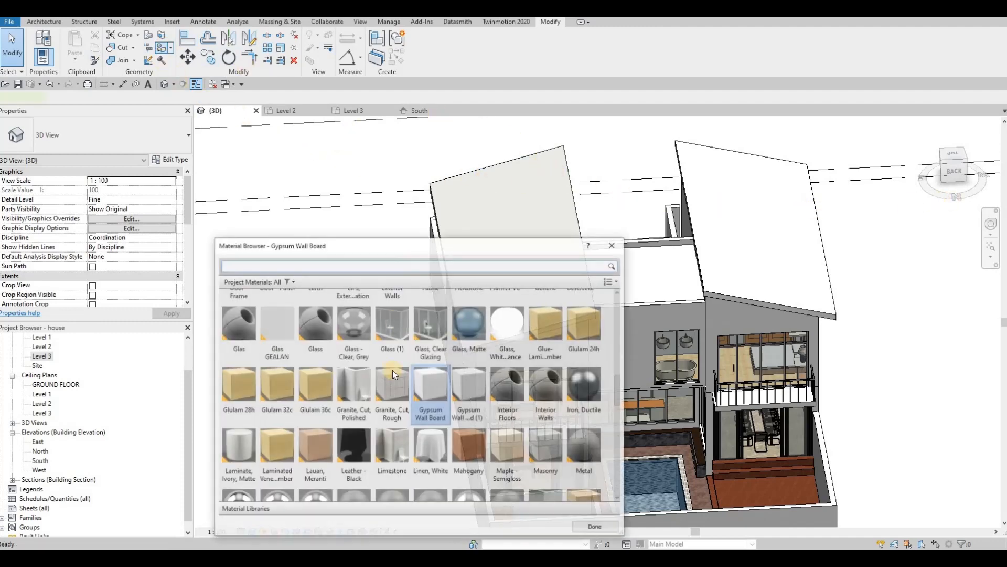
pyautogui.scroll(-3, 415, 377)
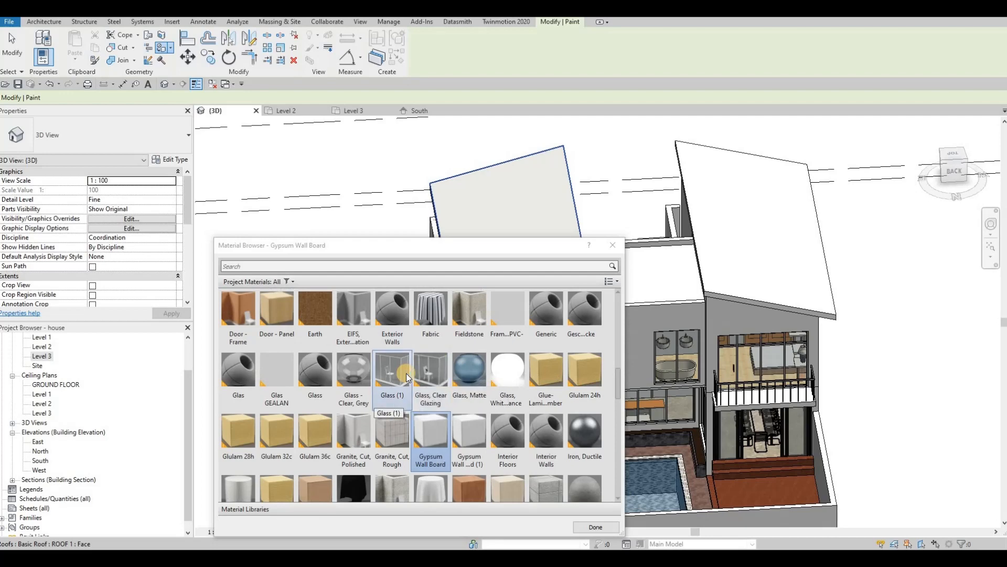
pyautogui.press('a')
pyautogui.press('s')
pyautogui.press('h')
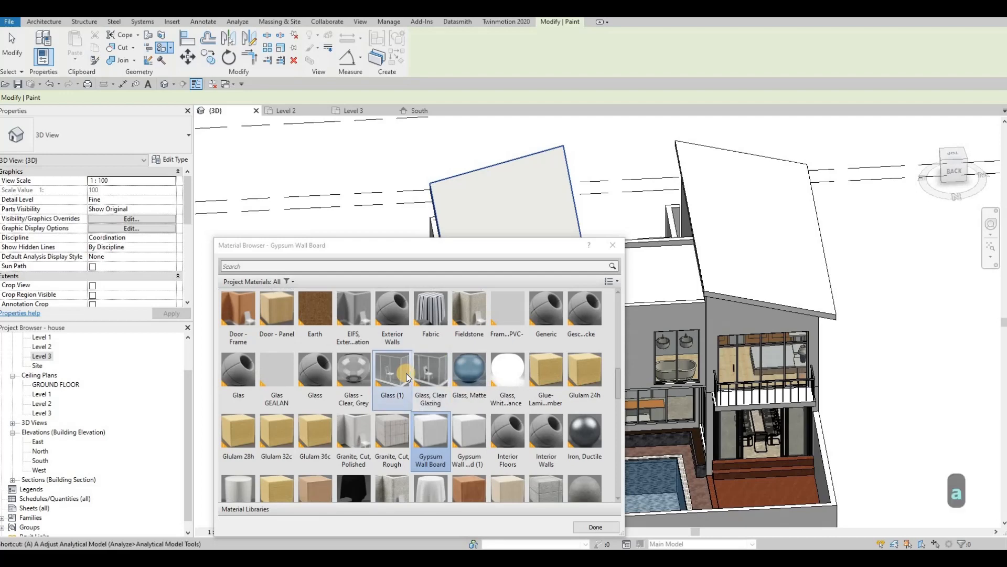
pyautogui.click(291, 266)
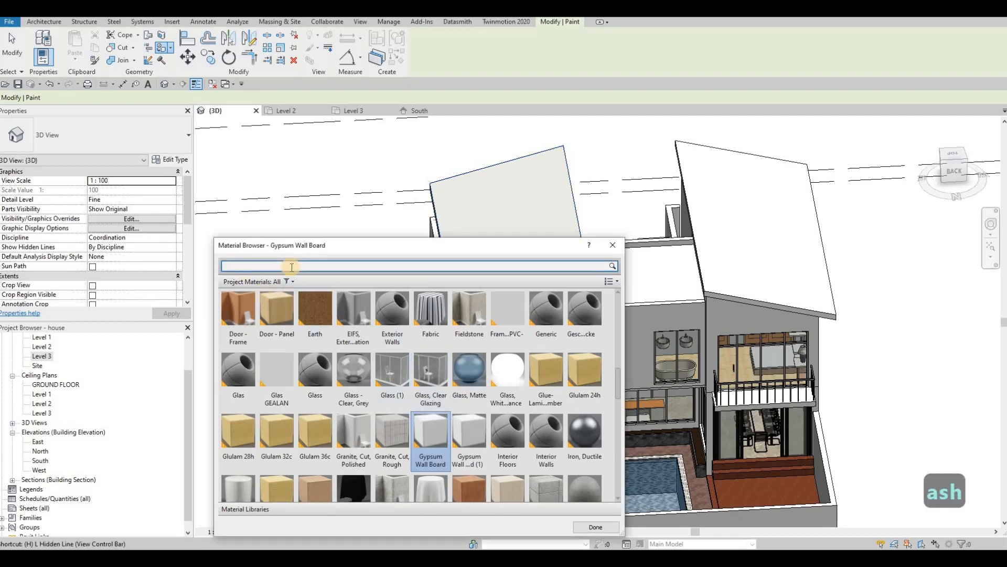
pyautogui.write('a')
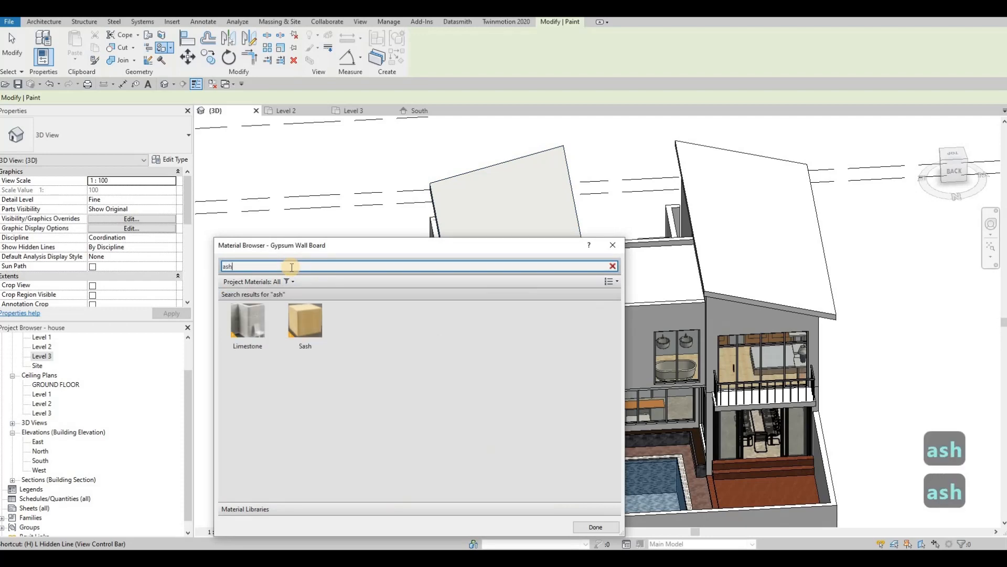
pyautogui.write('sh')
pyautogui.press('BackSpace')
pyautogui.write('p')
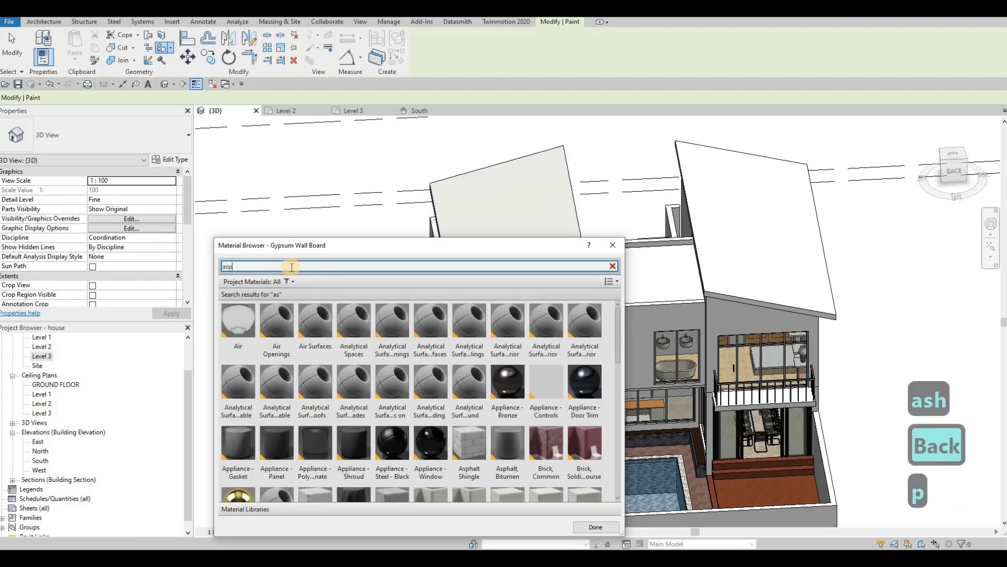
pyautogui.click(265, 328)
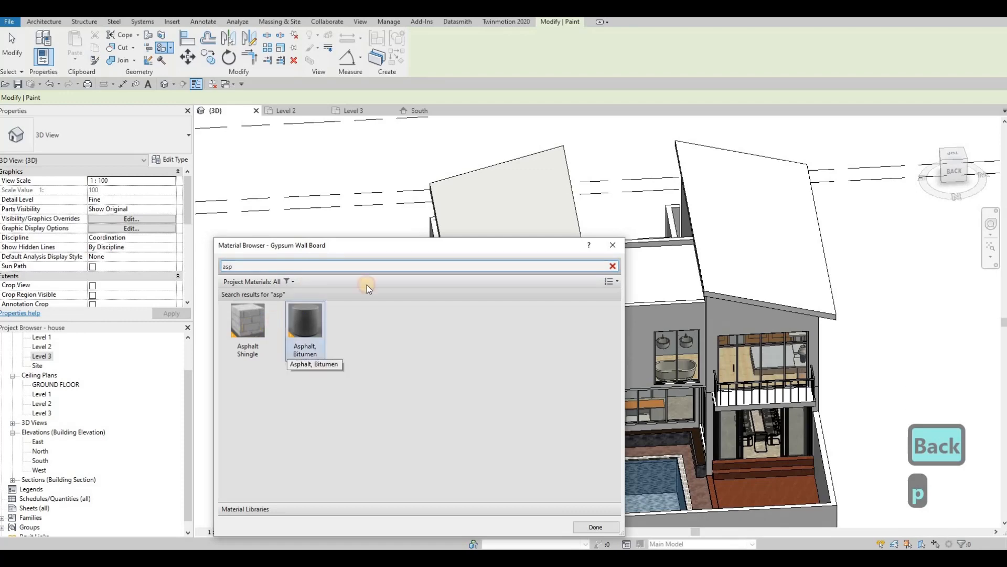
# Step: Paint the top faces of the two sloped side roofs and the middle roof with Asphalt Shingle, and finish painting
pyautogui.click(490, 216)
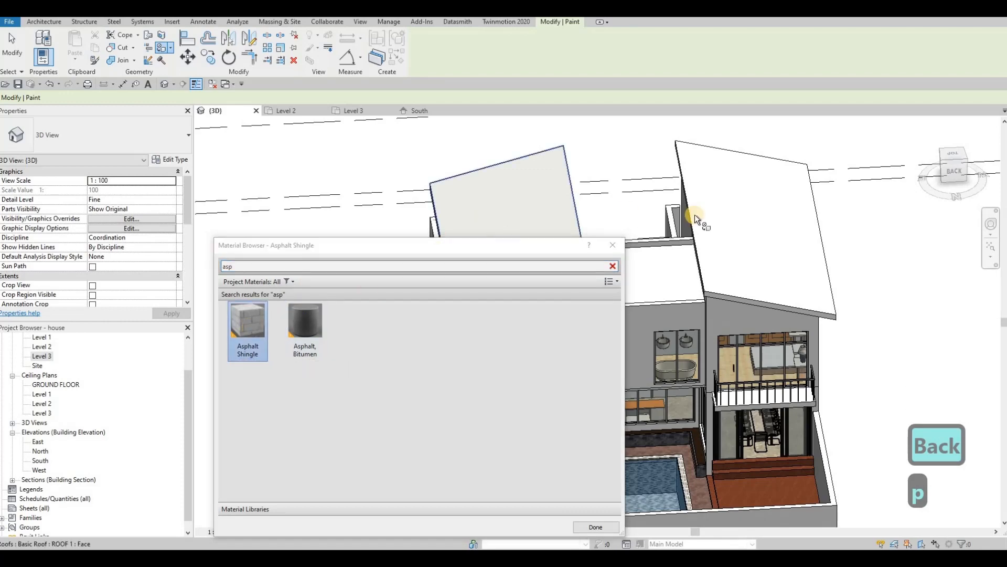
pyautogui.click(732, 216)
pyautogui.click(640, 288)
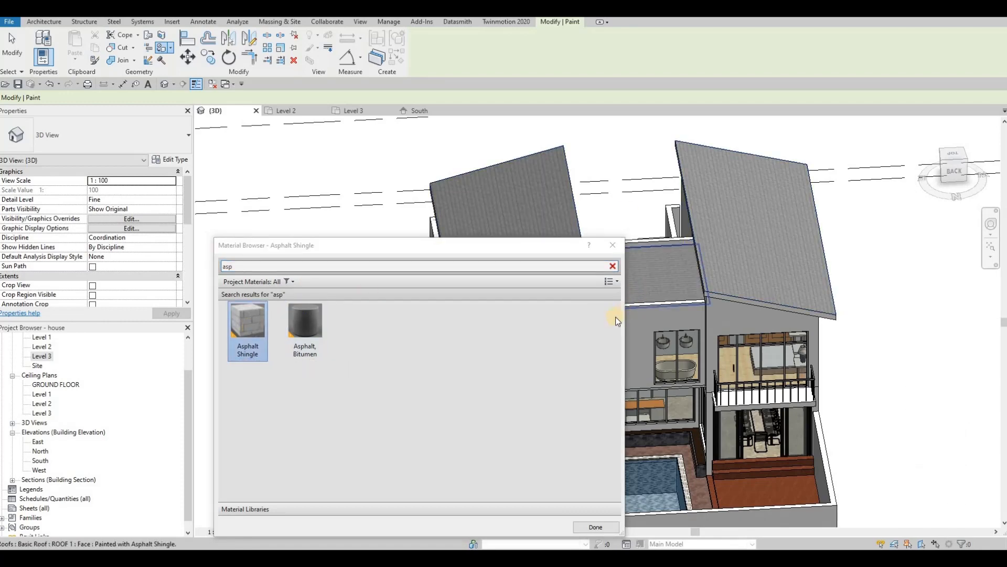
pyautogui.press('Escape')
pyautogui.press('Escape')
pyautogui.moveTo(650, 406)
pyautogui.keyDown('shift'); pyautogui.mouseDown(button='middle')
pyautogui.moveTo(627, 362)
pyautogui.moveTo(583, 407)
pyautogui.moveTo(440, 402)
pyautogui.moveTo(270, 373)
pyautogui.mouseUp(button='middle'); pyautogui.keyUp('shift')
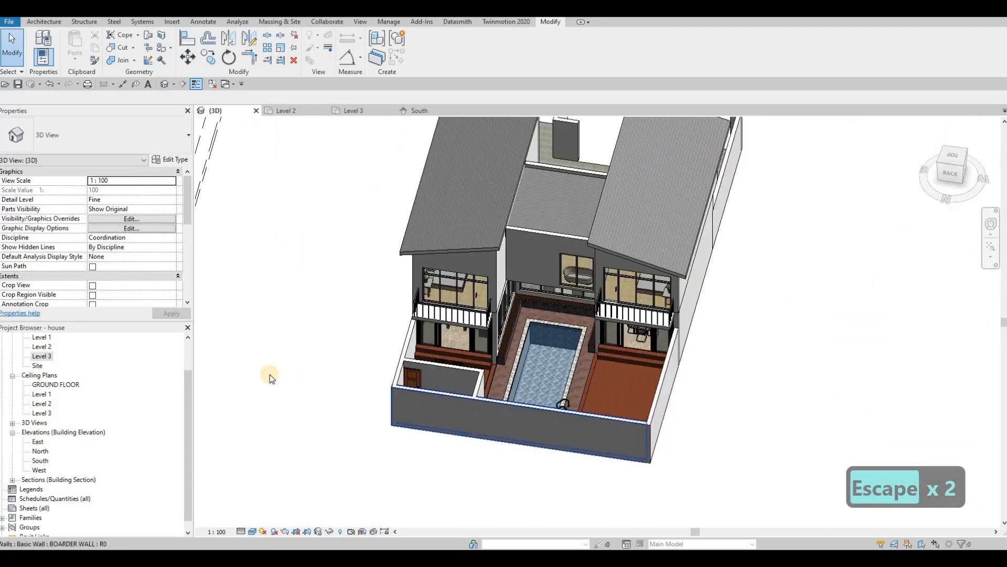
# Step: In the Level 1 floor plan, create a flat ROOF 1 footprint roof, 3605 by 1630 mm, inside the small room between grids A and B
pyautogui.doubleClick(39, 338)
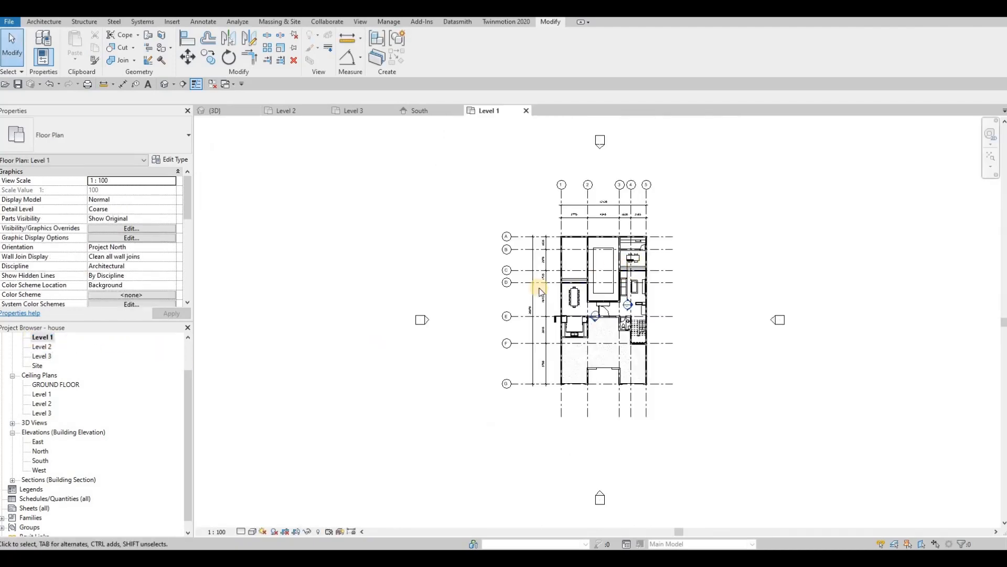
pyautogui.scroll(5, 541, 291)
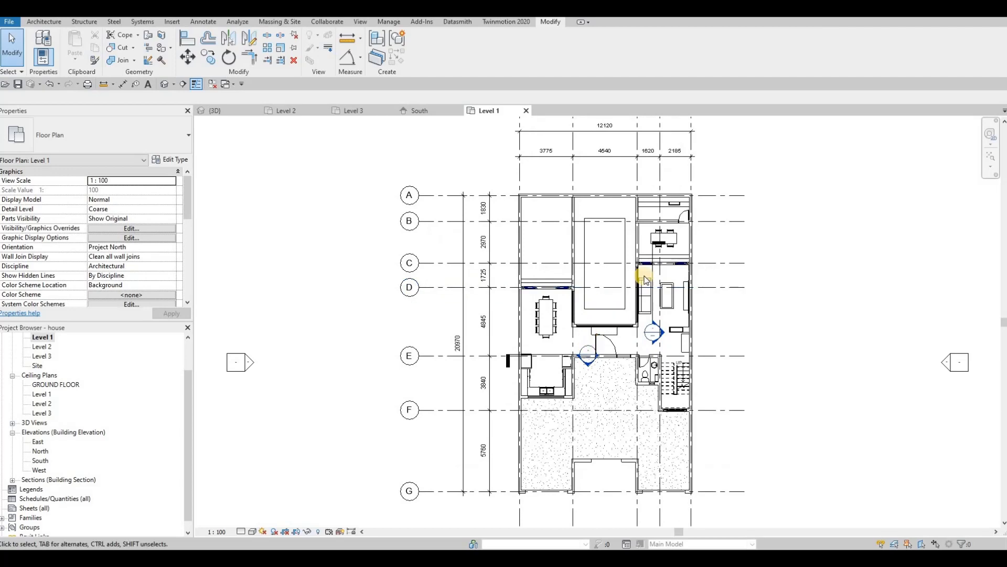
pyautogui.scroll(4, 642, 216)
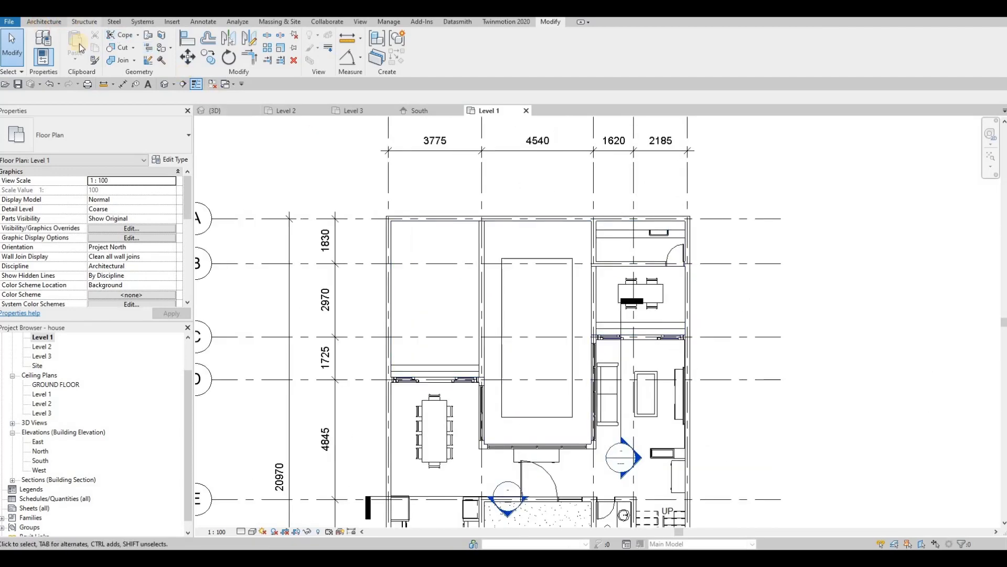
pyautogui.click(44, 22)
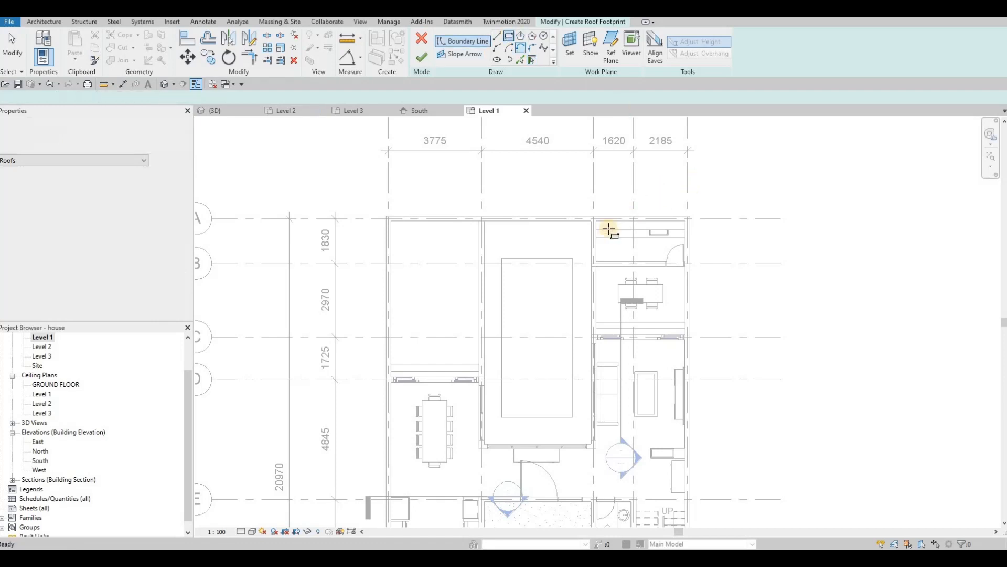
pyautogui.scroll(4, 609, 229)
pyautogui.click(437, 261)
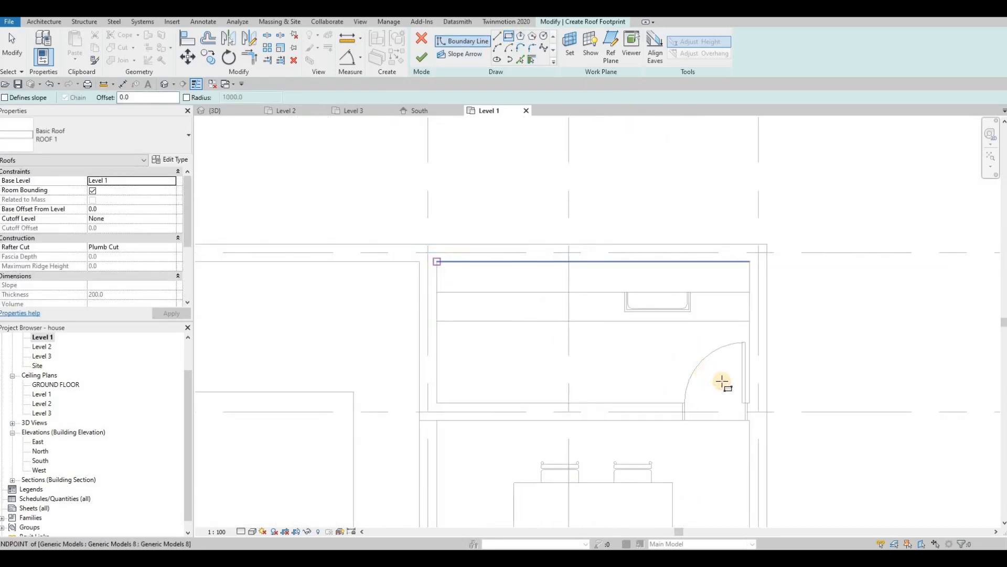
pyautogui.click(749, 402)
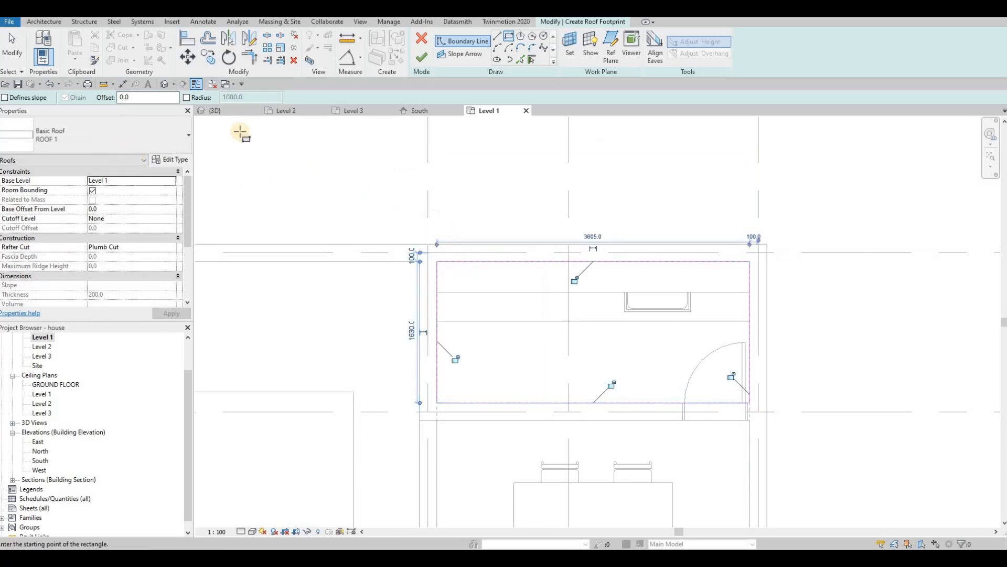
pyautogui.click(421, 58)
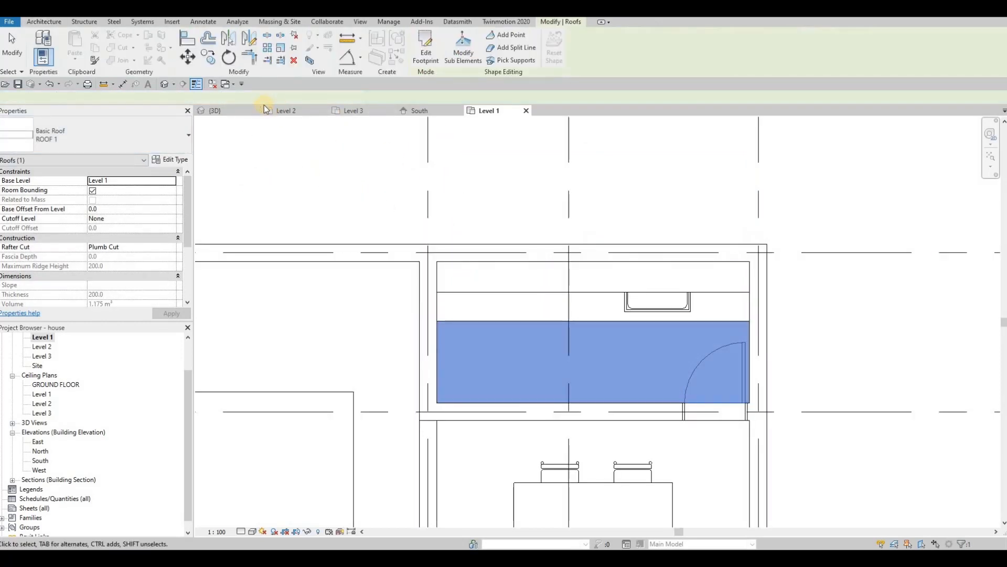
# Step: Set the small room roof's base level to Level 2 and check its height in the 3D view
pyautogui.click(171, 181)
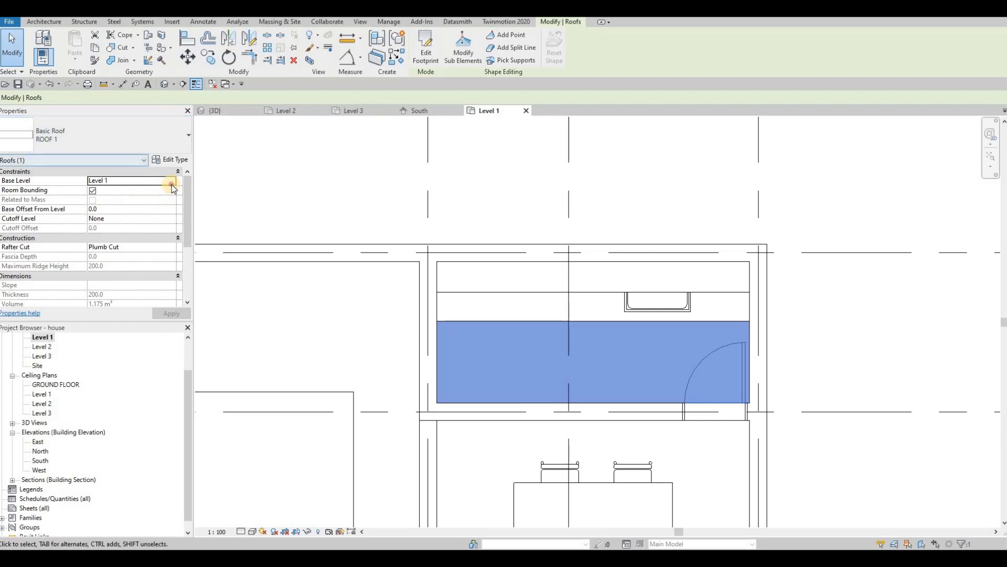
pyautogui.click(134, 182)
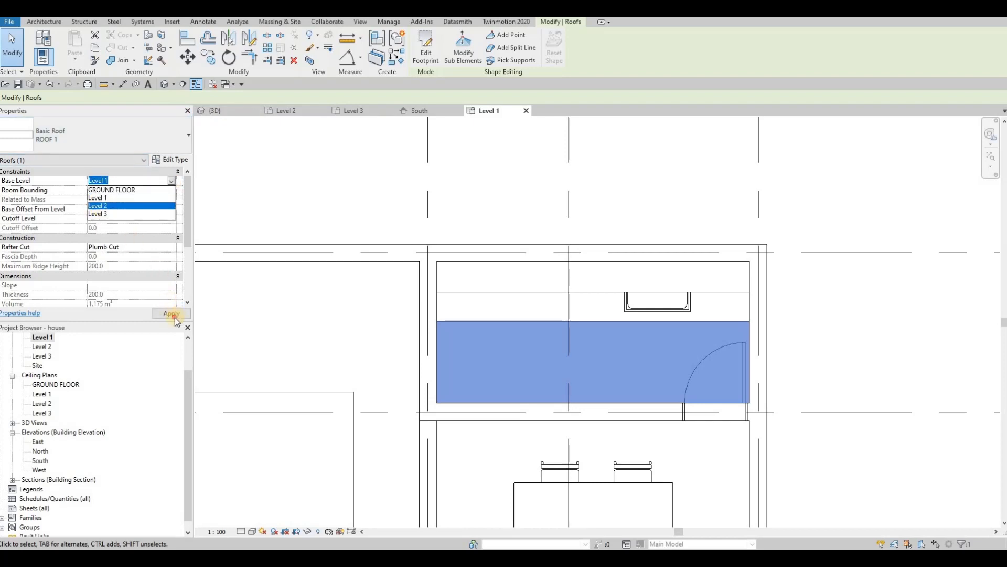
pyautogui.click(105, 206)
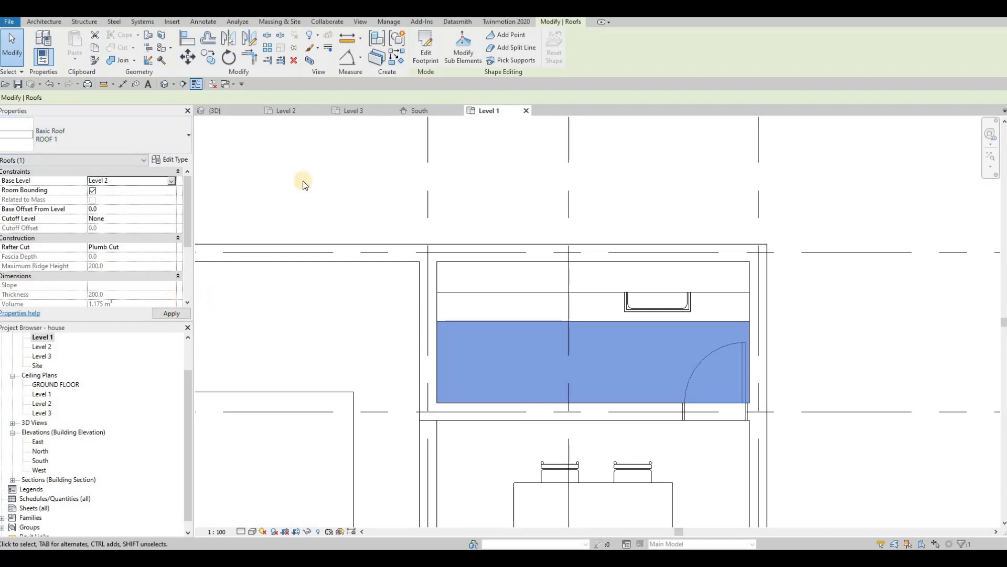
pyautogui.click(236, 114)
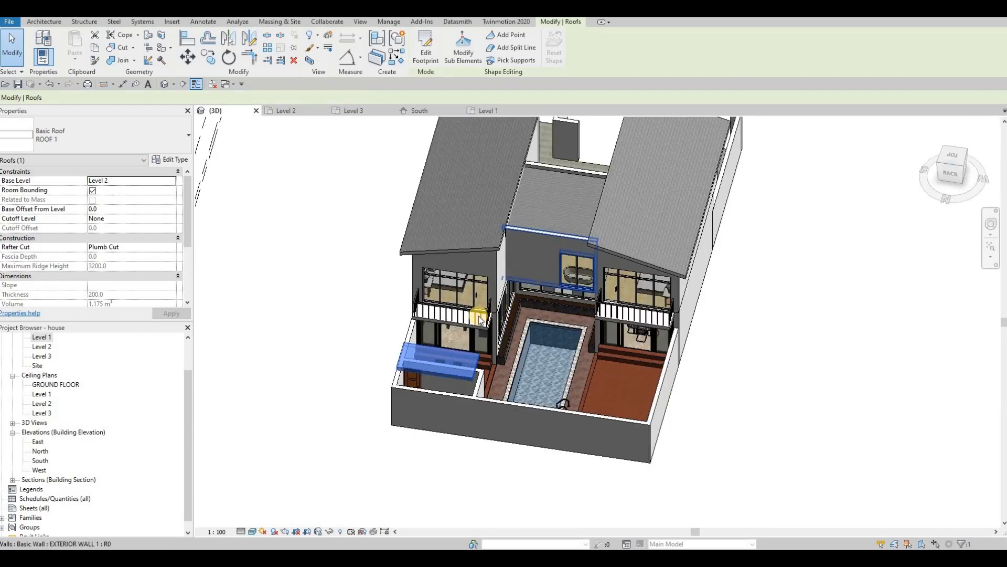
pyautogui.keyDown('shift'); pyautogui.moveTo(470, 283); pyautogui.dragTo(399, 320, button='middle'); pyautogui.keyUp('shift')
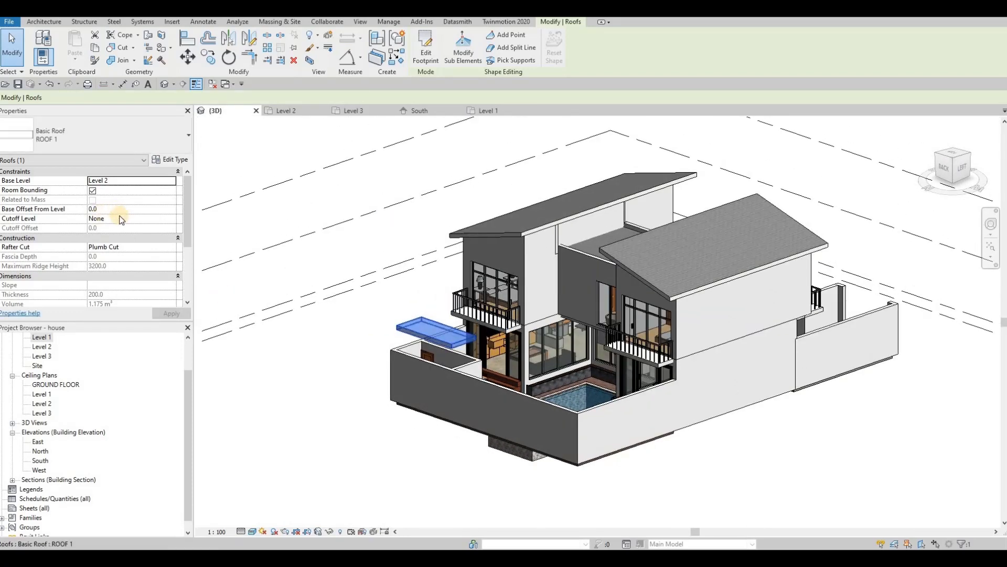
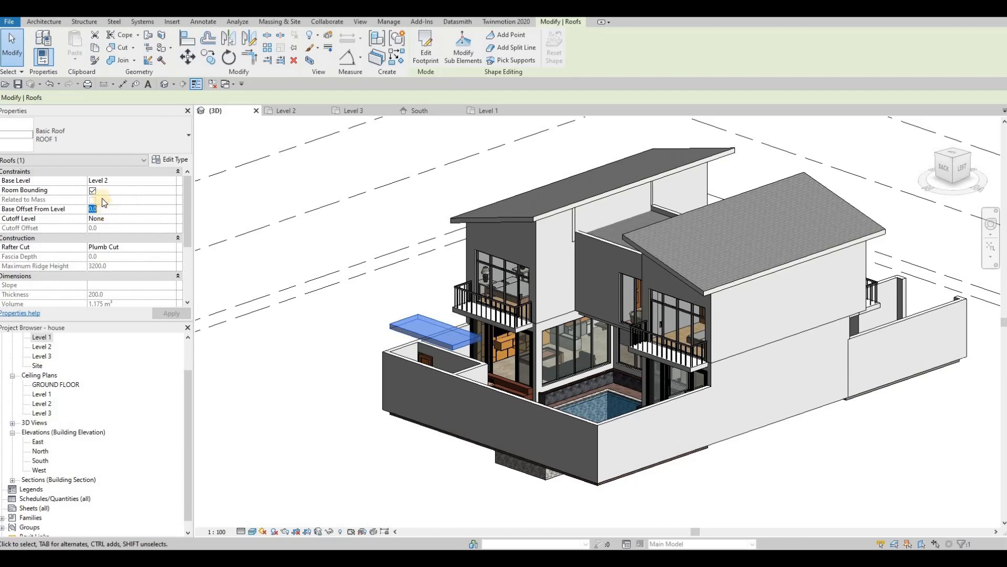
# Step: Set the small room roof's base level to Level 1 with a base offset of 2000 mm
pyautogui.click(172, 181)
pyautogui.click(116, 198)
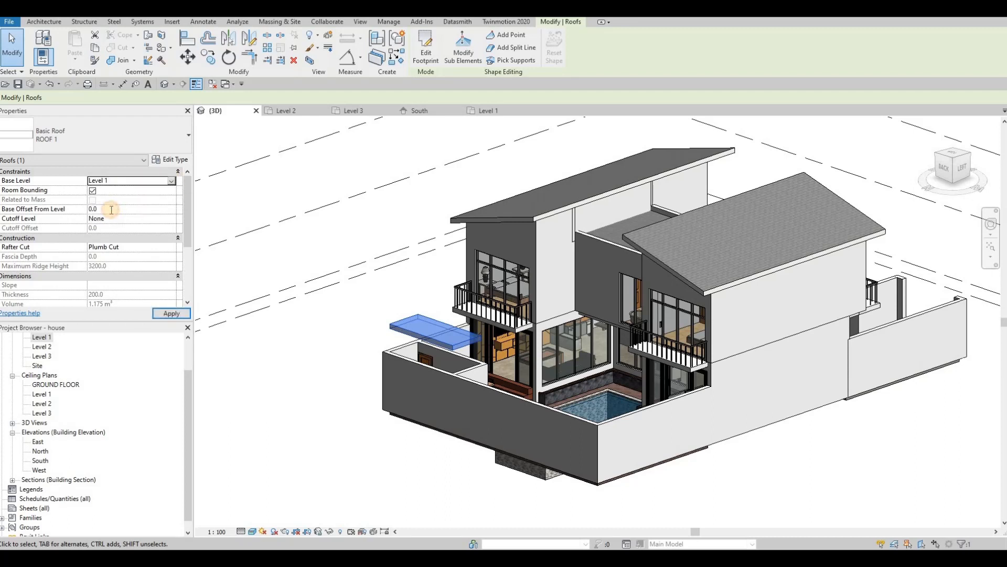
pyautogui.click(108, 208)
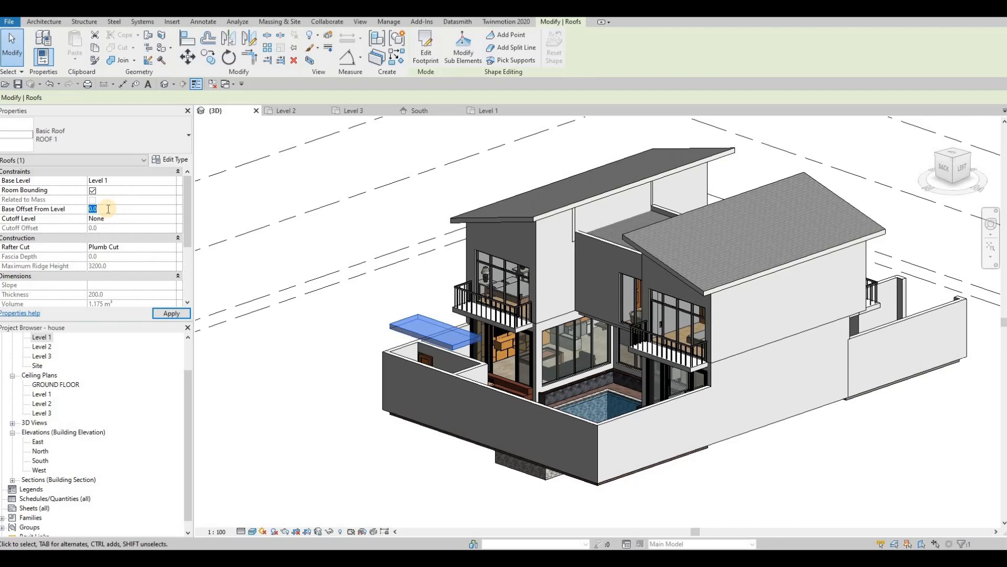
pyautogui.write('2000')
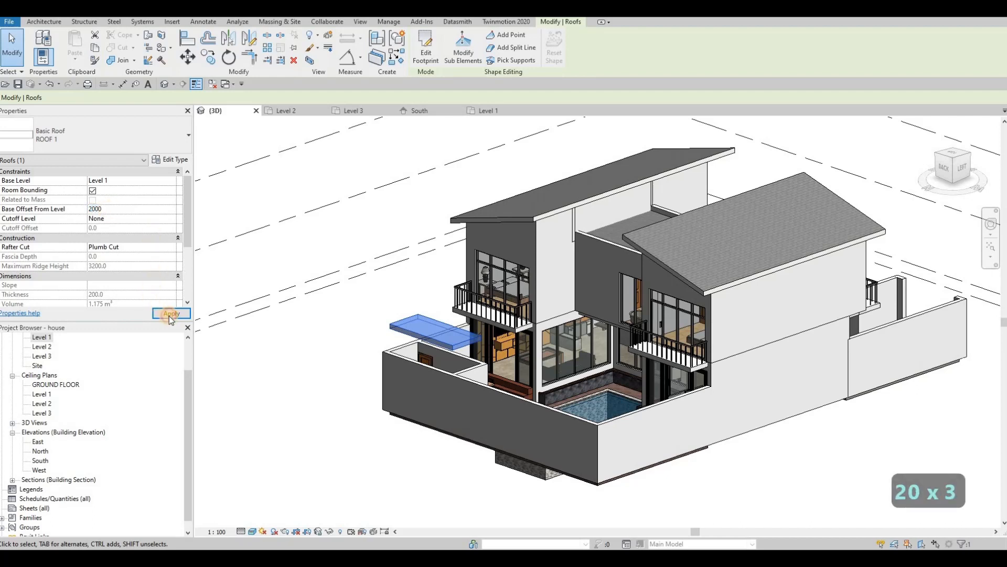
pyautogui.click(171, 313)
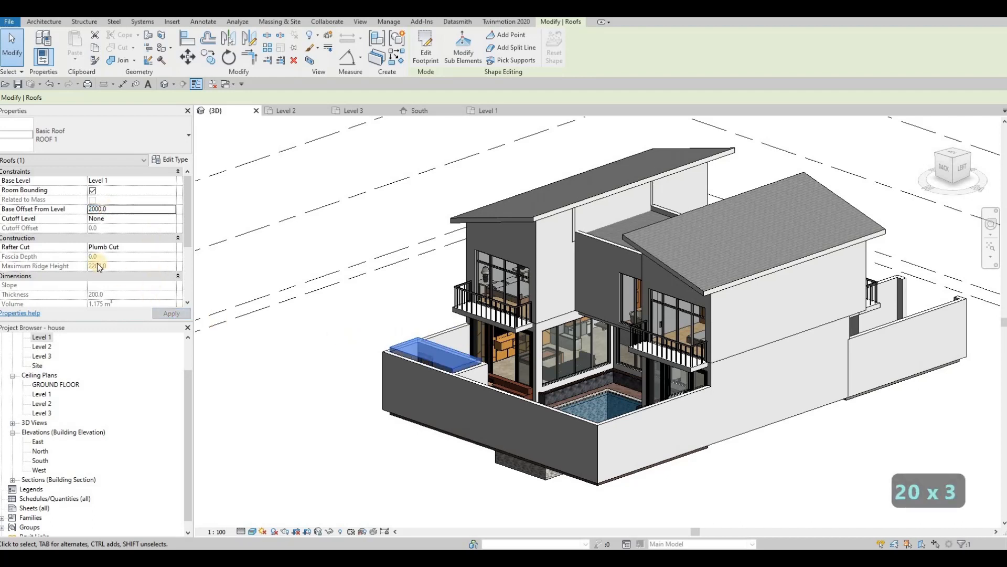
# Step: Try base offsets of 1500 mm and 1800 mm for the small room roof
pyautogui.click(68, 209)
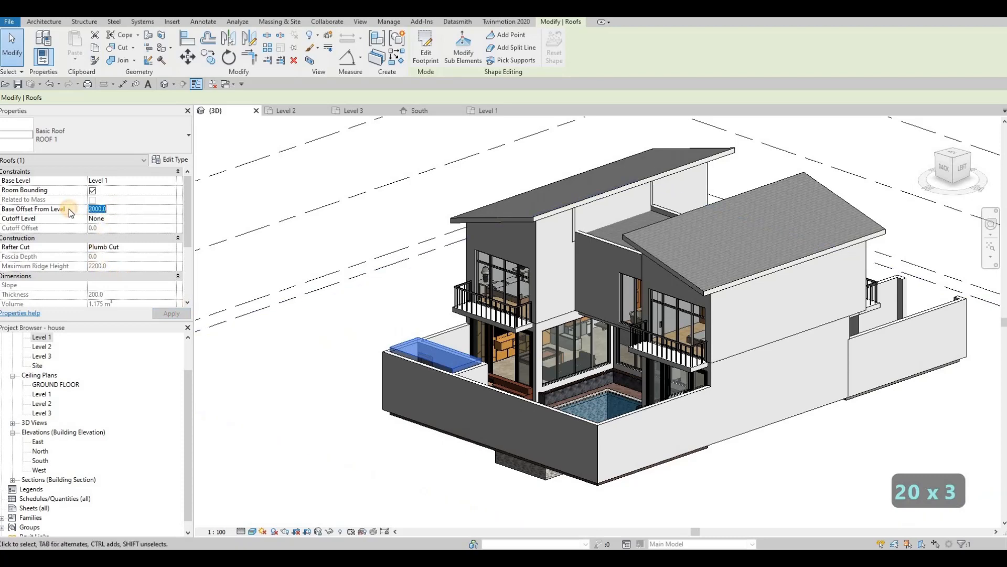
pyautogui.write('1500')
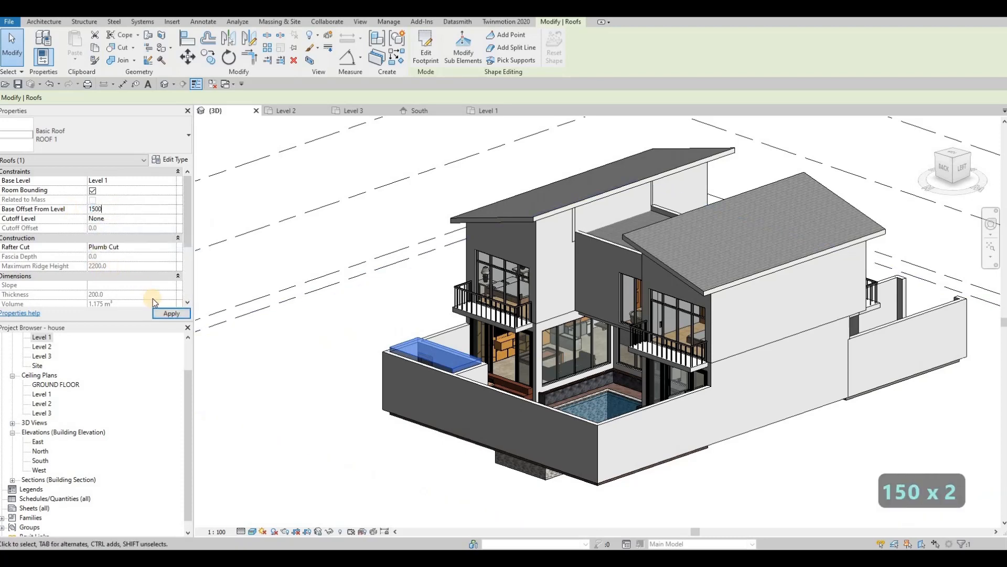
pyautogui.click(159, 311)
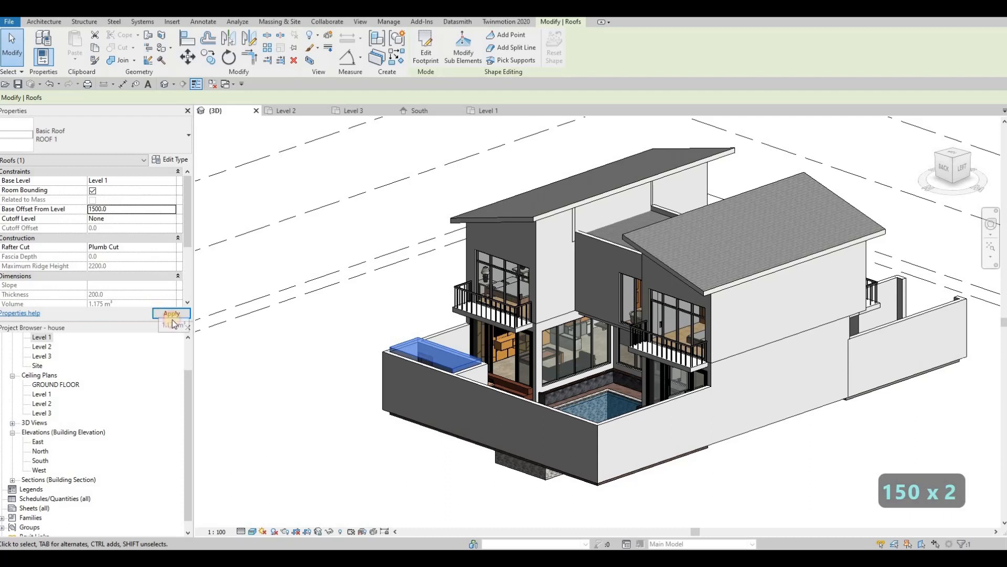
pyautogui.doubleClick(122, 210)
pyautogui.write('1800')
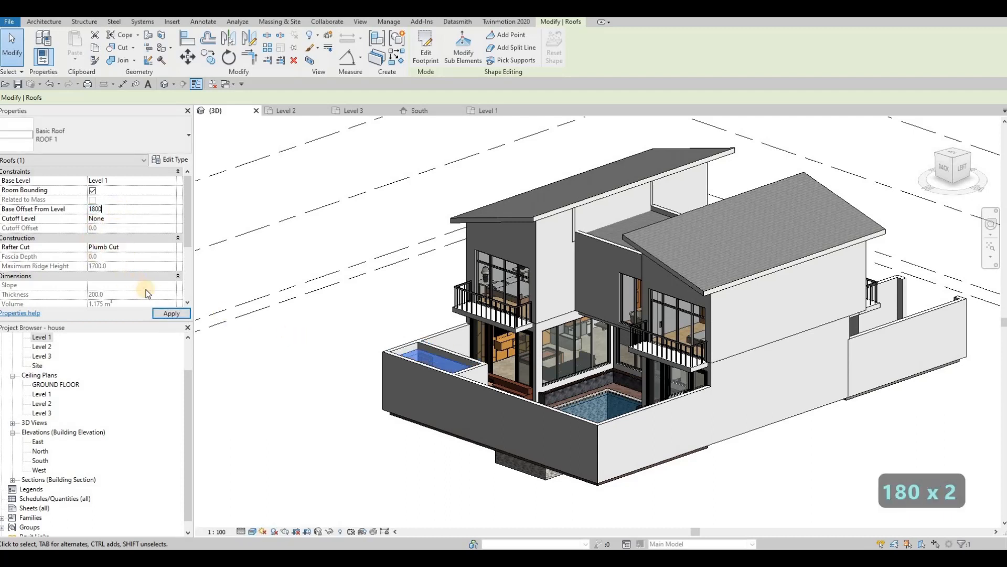
pyautogui.click(161, 314)
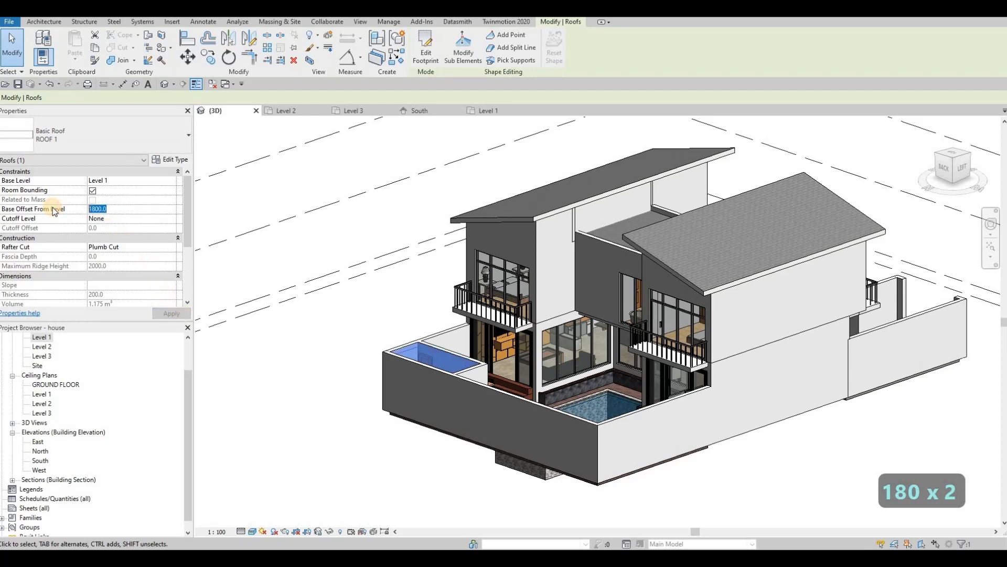
# Step: Set the small room roof's base offset to 1700 mm and deselect the roof
pyautogui.write('1700')
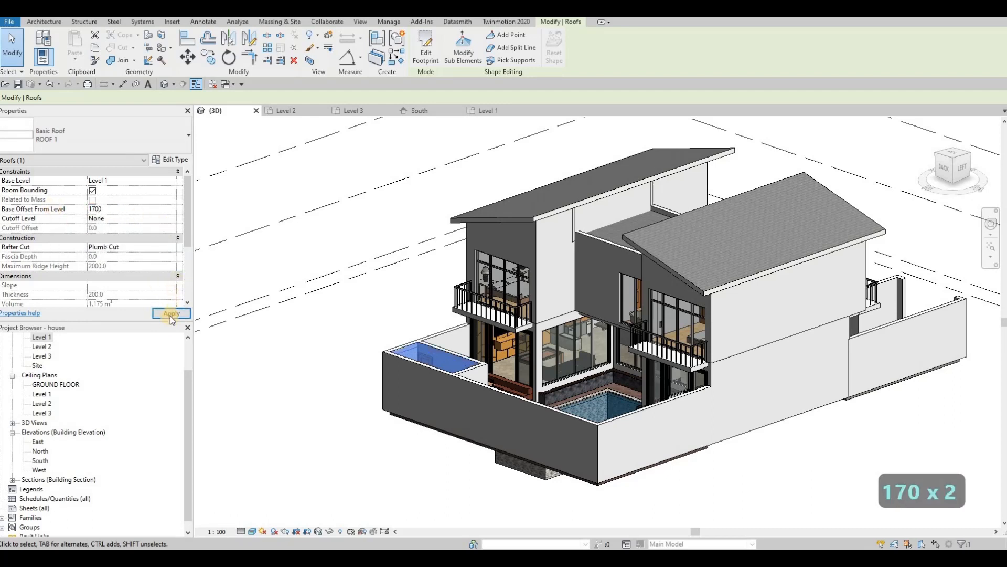
pyautogui.press('Escape')
pyautogui.press('Escape')
pyautogui.press('Escape')
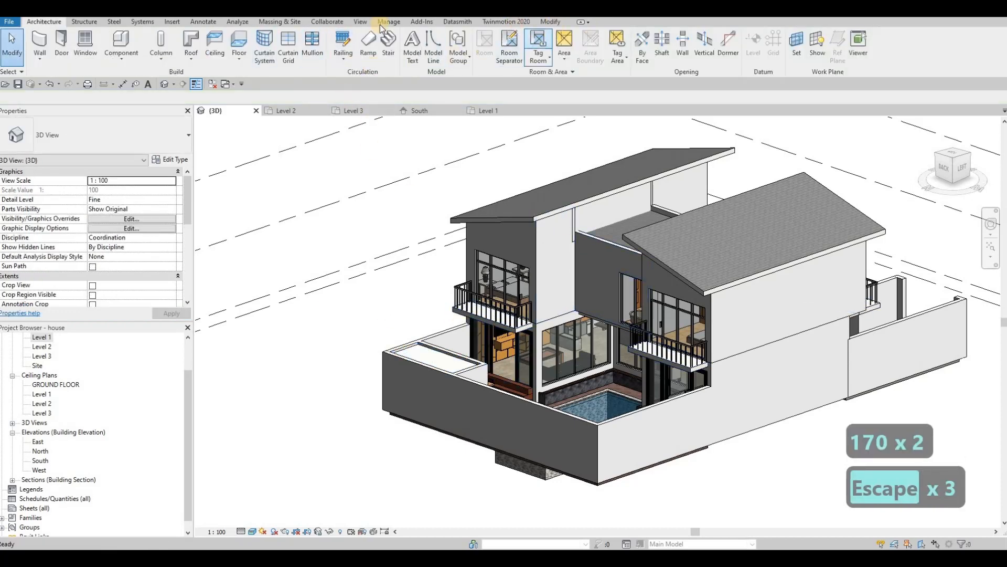
# Step: Paint the top face of the small Level 1 room's flat roof with the Asphalt Shingle material
pyautogui.click(551, 21)
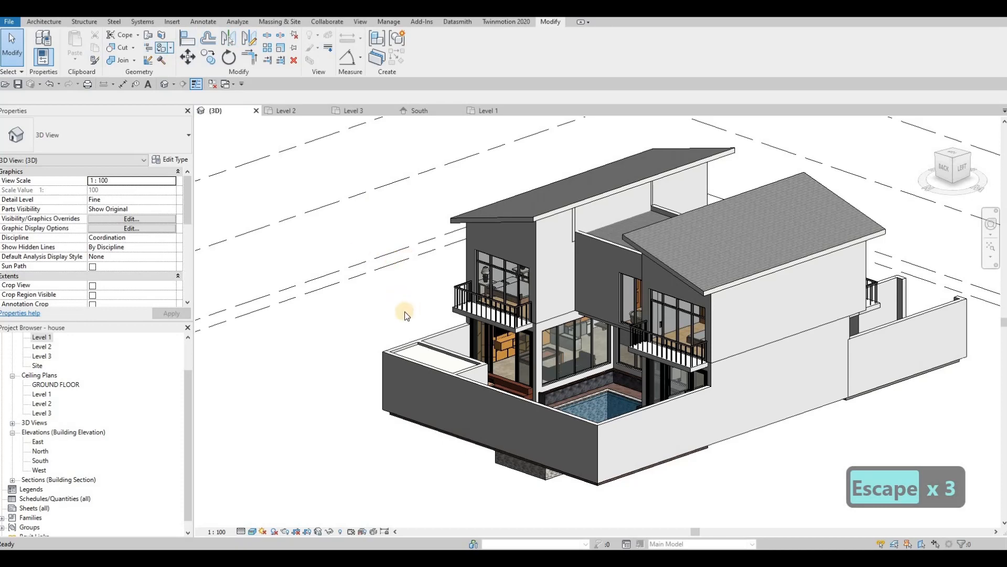
pyautogui.press('p')
pyautogui.press('t')
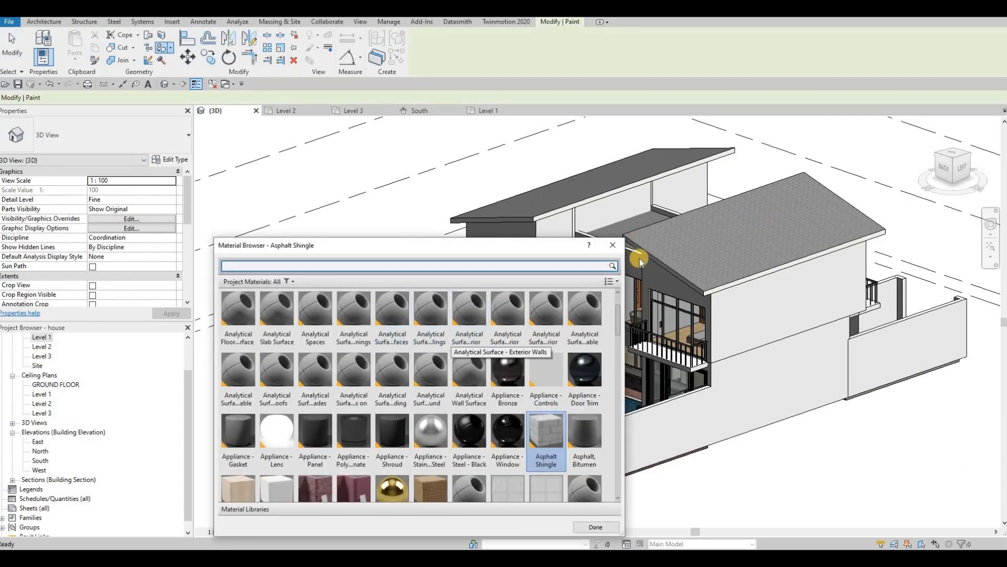
pyautogui.moveTo(472, 245); pyautogui.dragTo(776, 213)
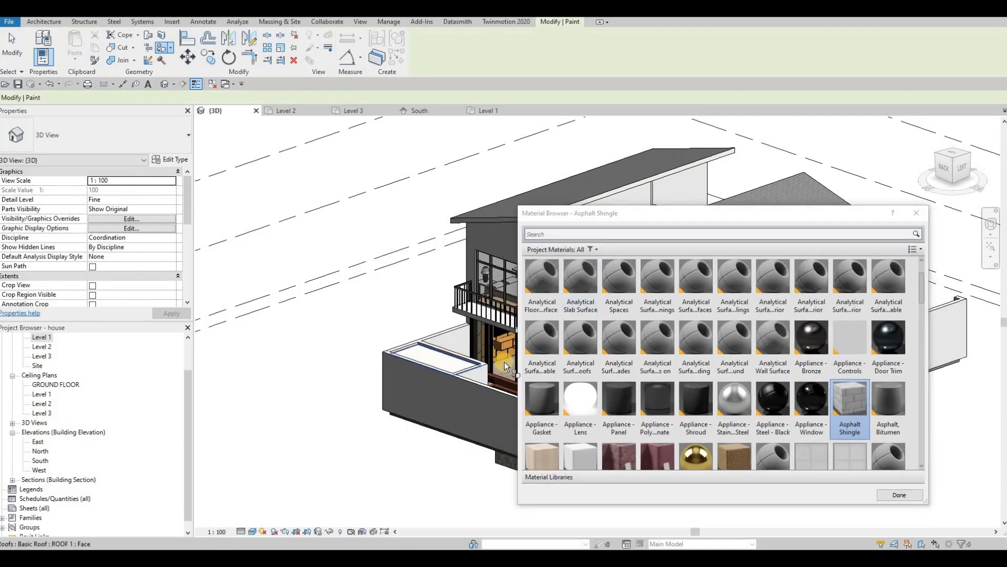
pyautogui.press('Escape')
pyautogui.press('Escape')
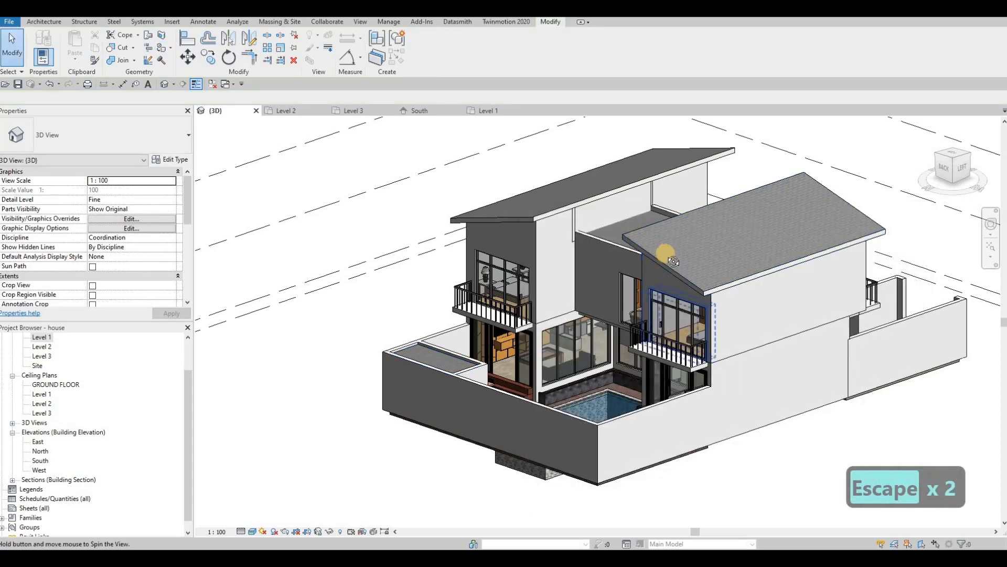
# Step: Examine the painted roofs and the front facade of the house from several angles in the 3D view
pyautogui.keyDown('shift'); pyautogui.moveTo(673, 261); pyautogui.dragTo(486, 341, button='middle'); pyautogui.keyUp('shift')
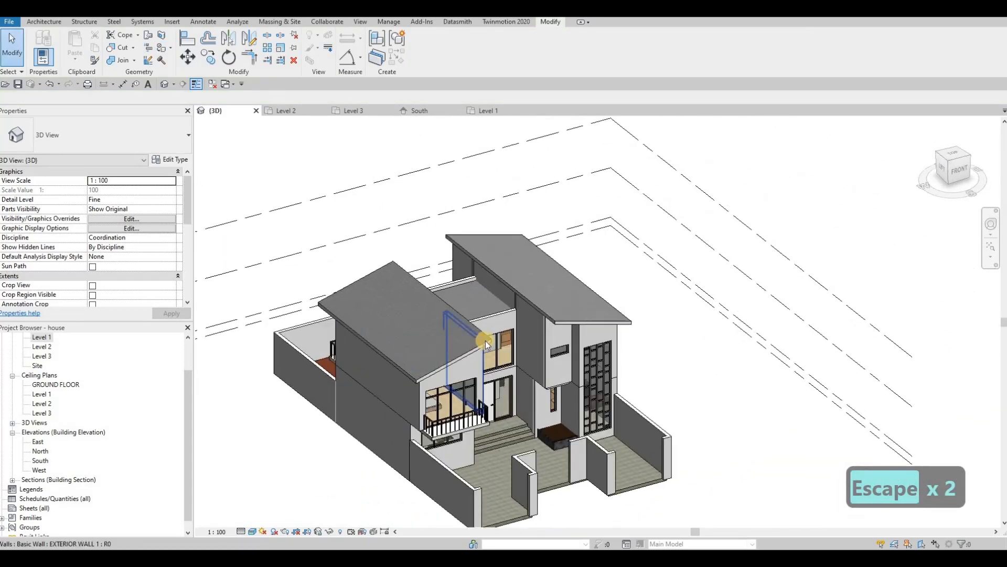
pyautogui.scroll(3, 488, 339)
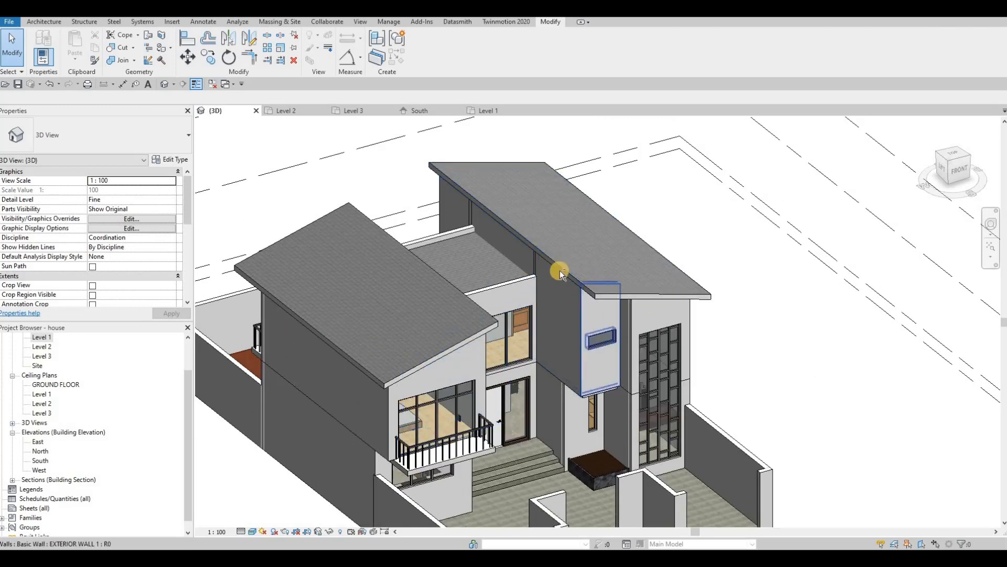
pyautogui.keyDown('shift'); pyautogui.moveTo(559, 269); pyautogui.dragTo(580, 285, button='middle'); pyautogui.keyUp('shift')
pyautogui.keyDown('shift'); pyautogui.moveTo(576, 250); pyautogui.dragTo(572, 241, button='middle'); pyautogui.keyUp('shift')
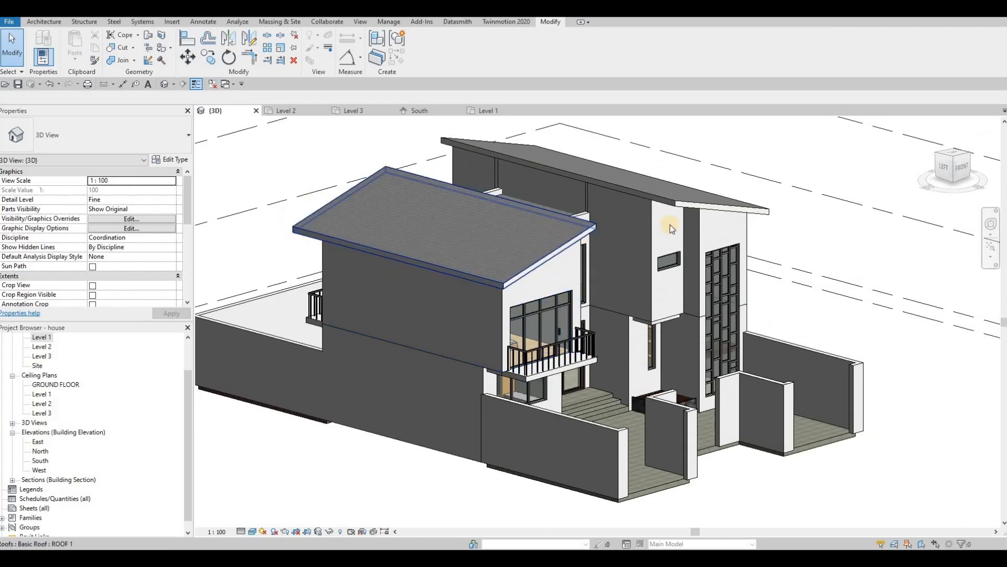
pyautogui.keyDown('shift'); pyautogui.moveTo(418, 203); pyautogui.dragTo(564, 288, button='middle'); pyautogui.keyUp('shift')
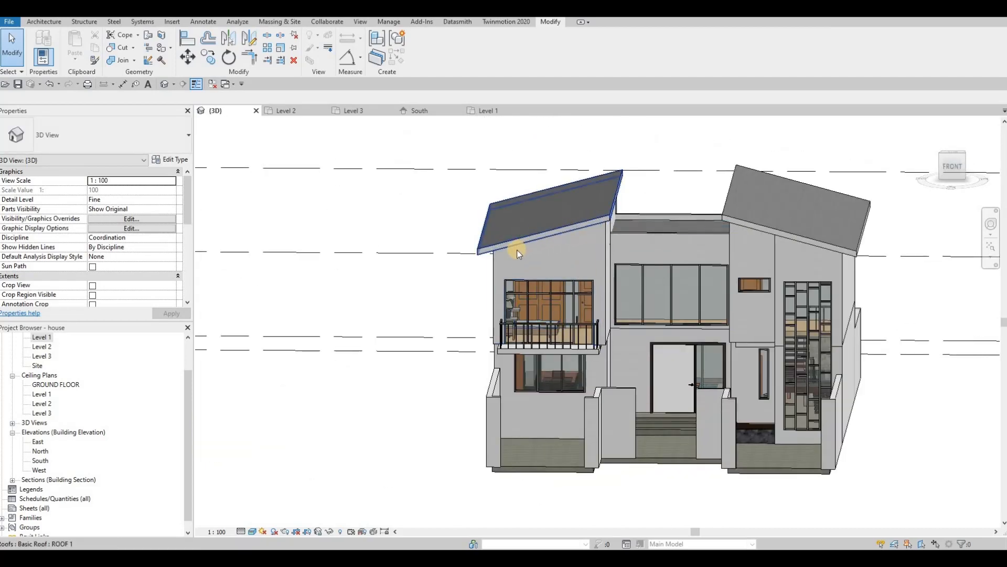
pyautogui.scroll(-1, 545, 257)
pyautogui.moveTo(569, 236); pyautogui.dragTo(540, 266, button='middle')
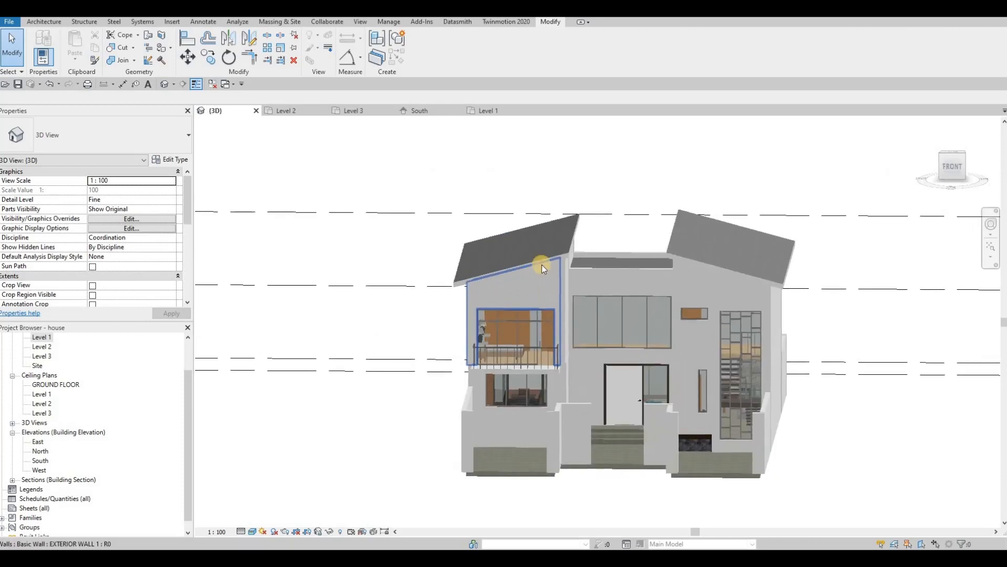
pyautogui.scroll(2, 563, 254)
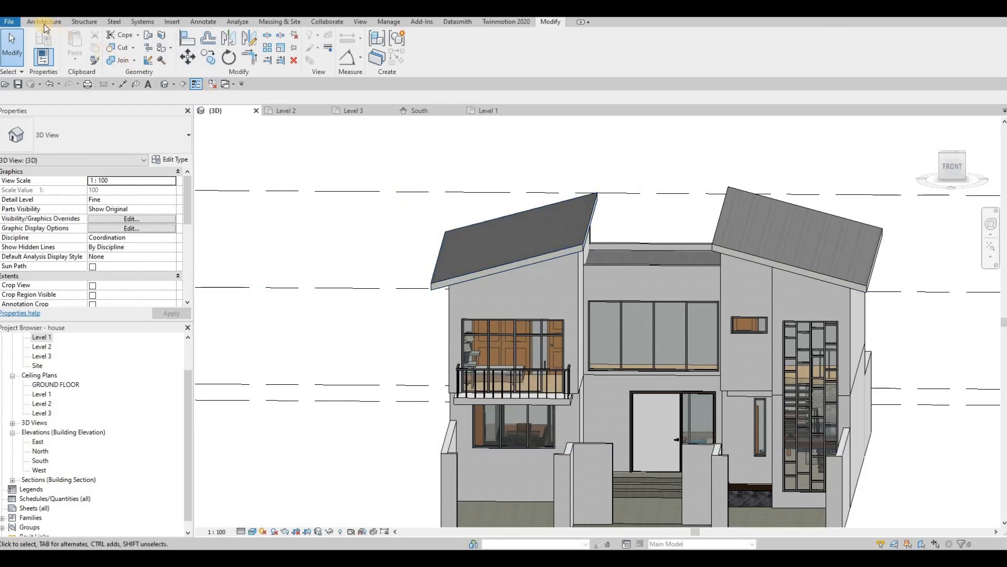
pyautogui.press('F1')
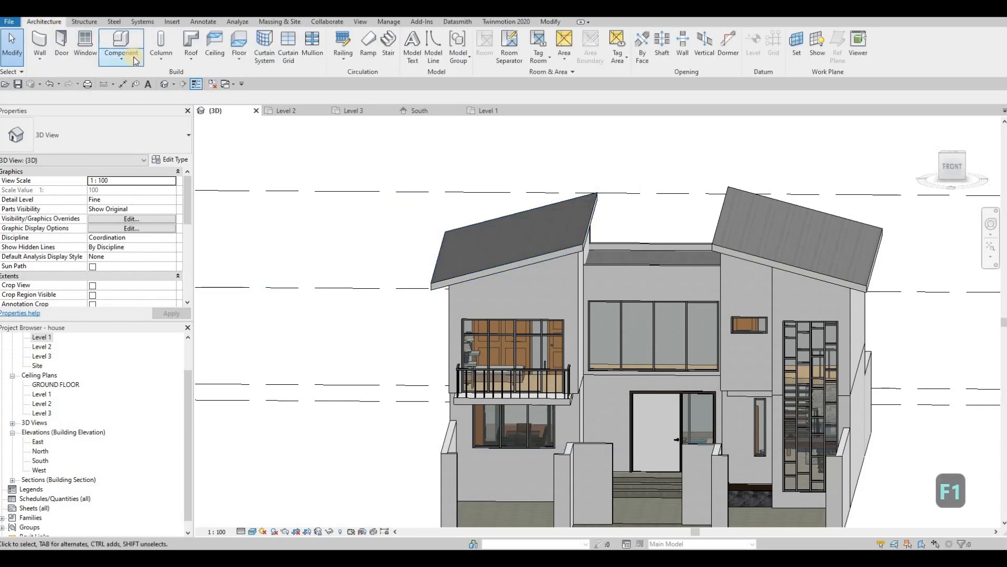
pyautogui.press('Escape')
pyautogui.moveTo(599, 333); pyautogui.dragTo(565, 357, button='middle')
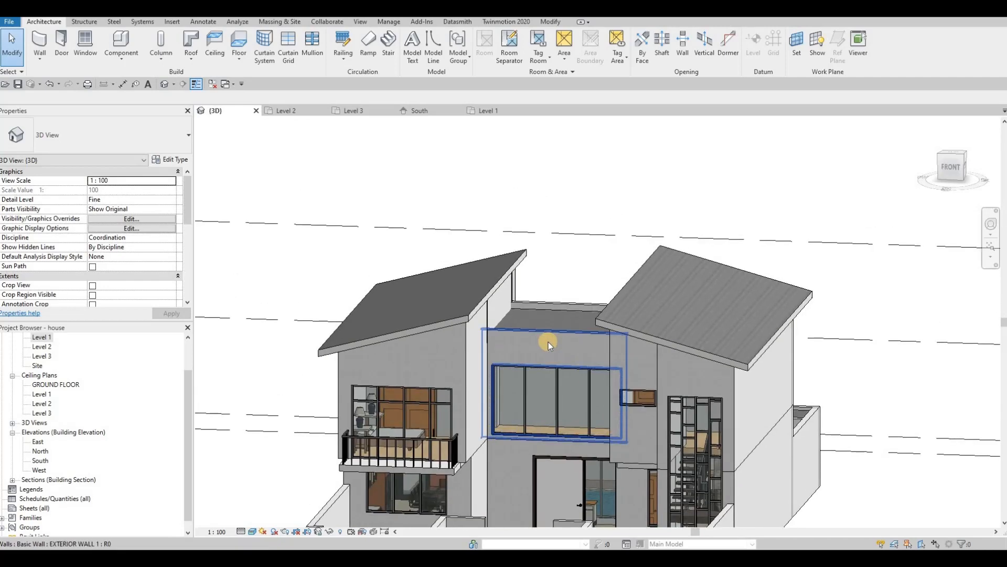
pyautogui.scroll(2, 540, 340)
pyautogui.scroll(1, 499, 339)
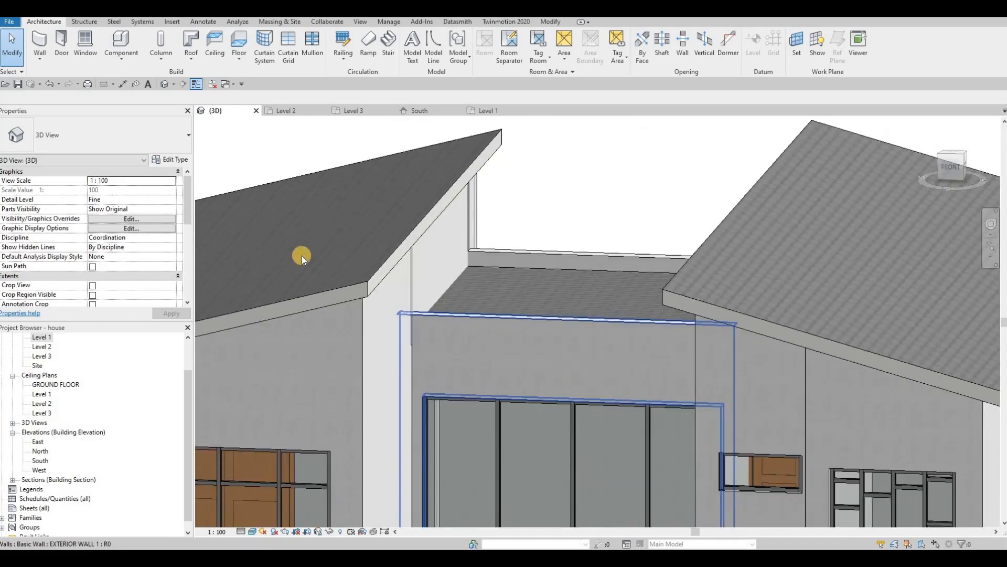
pyautogui.scroll(-1, 301, 256)
pyautogui.moveTo(301, 256); pyautogui.dragTo(472, 262, button='middle')
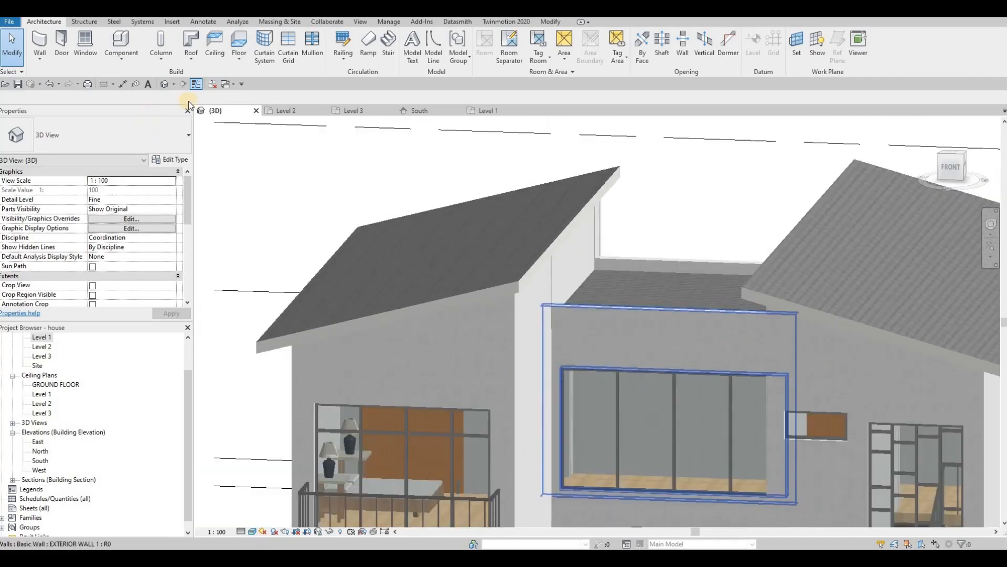
pyautogui.click(122, 57)
pyautogui.click(129, 101)
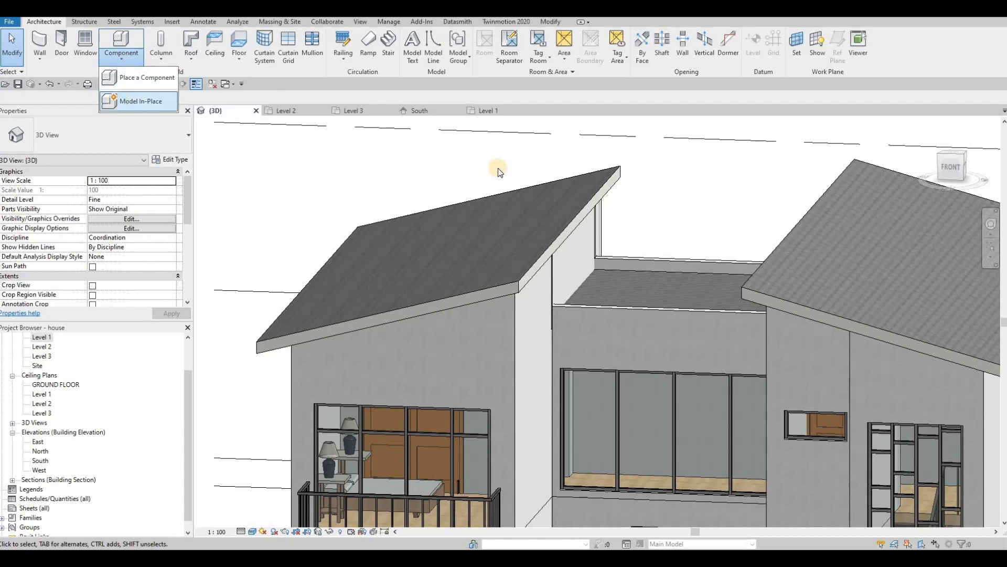
pyautogui.scroll(-1, 596, 224)
pyautogui.scroll(-2, 593, 223)
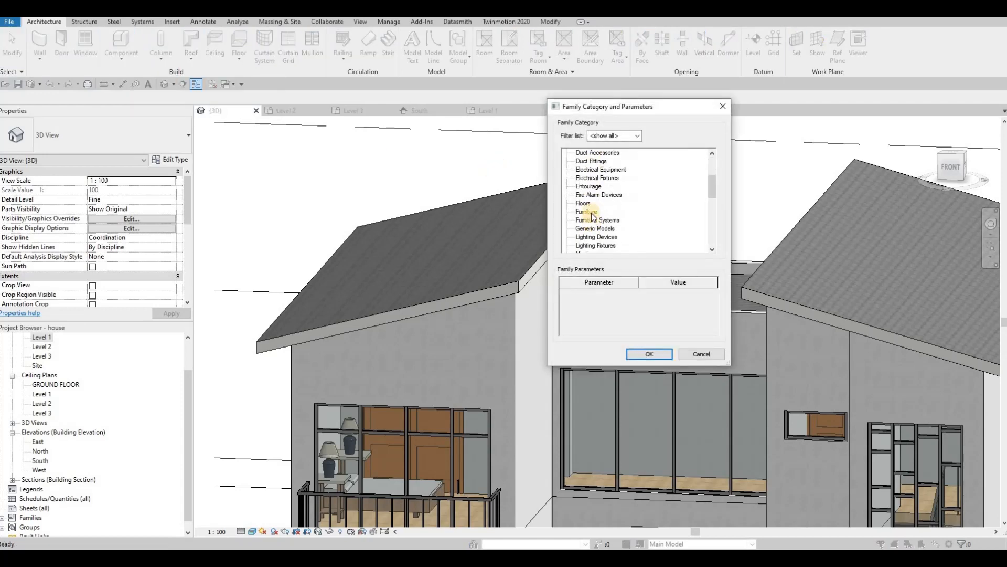
pyautogui.press('Escape')
pyautogui.press('Escape')
pyautogui.press('Escape')
# Step: Try extending the ground-floor window under the front balcony downward by stretching its bottom edge in the South elevation
pyautogui.moveTo(503, 338); pyautogui.dragTo(528, 271, button='middle')
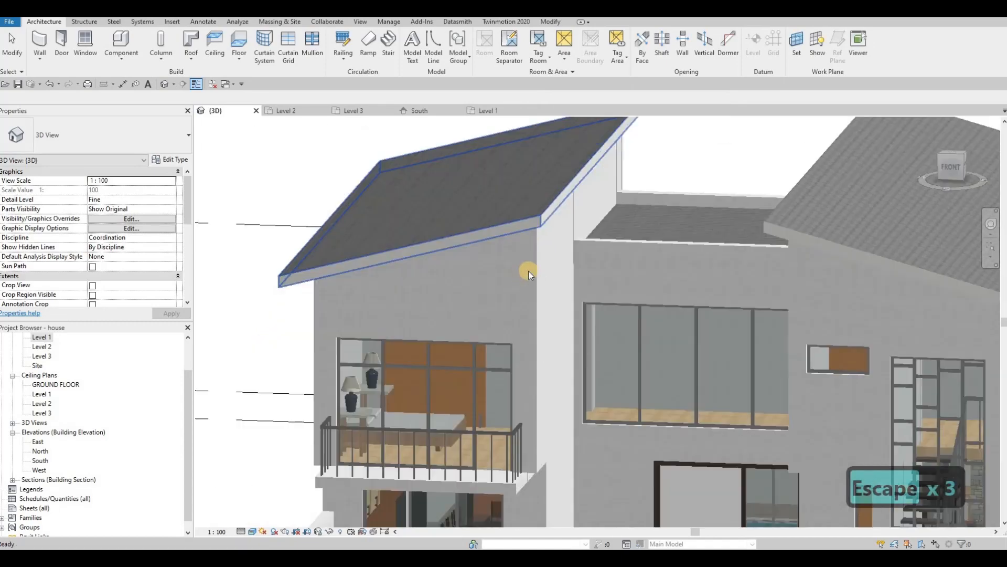
pyautogui.scroll(-3, 528, 271)
pyautogui.moveTo(452, 263)
pyautogui.keyDown('shift'); pyautogui.mouseDown(button='middle')
pyautogui.moveTo(542, 291)
pyautogui.moveTo(458, 260)
pyautogui.mouseUp(button='middle'); pyautogui.keyUp('shift')
pyautogui.scroll(2, 578, 304)
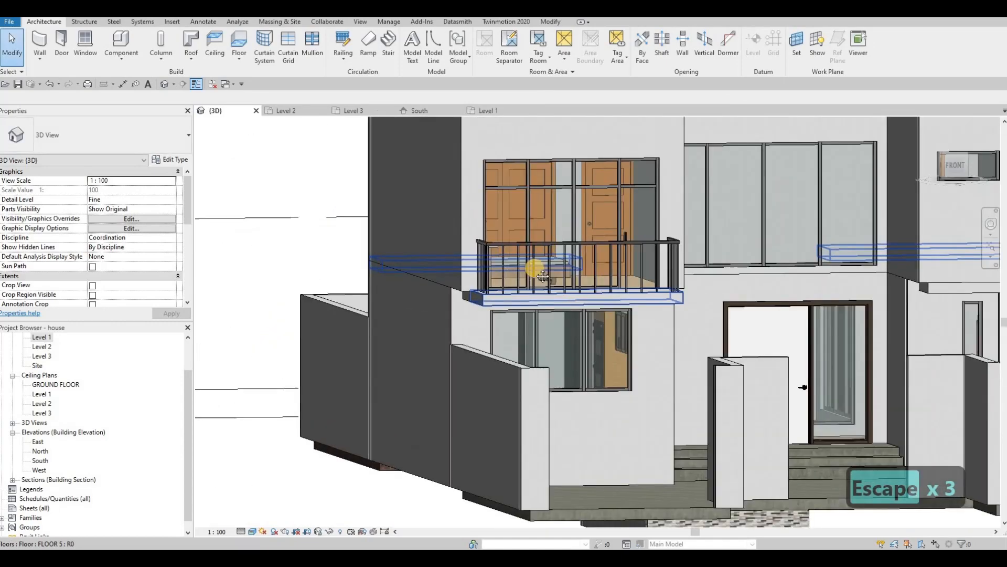
pyautogui.scroll(4, 461, 292)
pyautogui.moveTo(428, 302); pyautogui.dragTo(681, 261, button='middle')
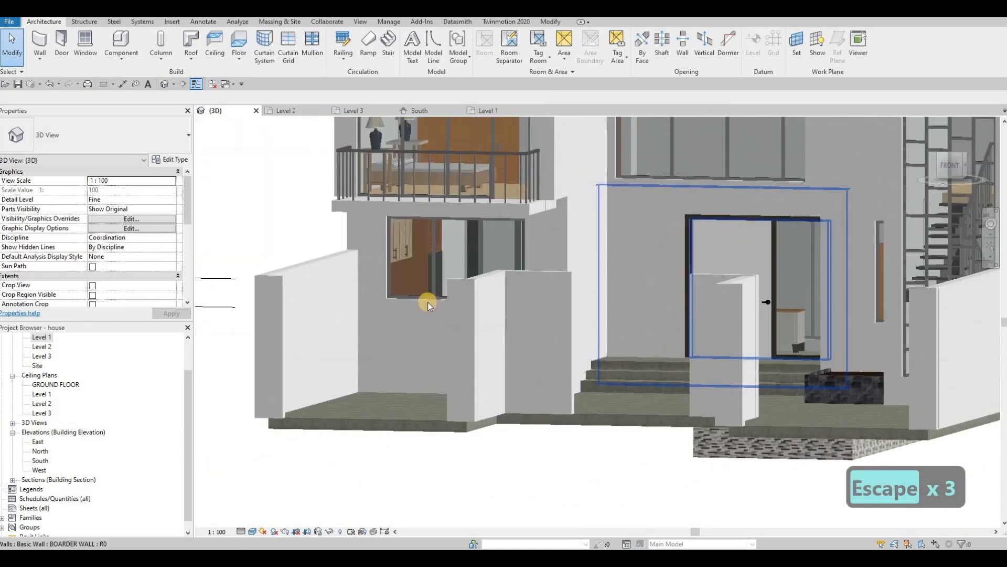
pyautogui.click(432, 299)
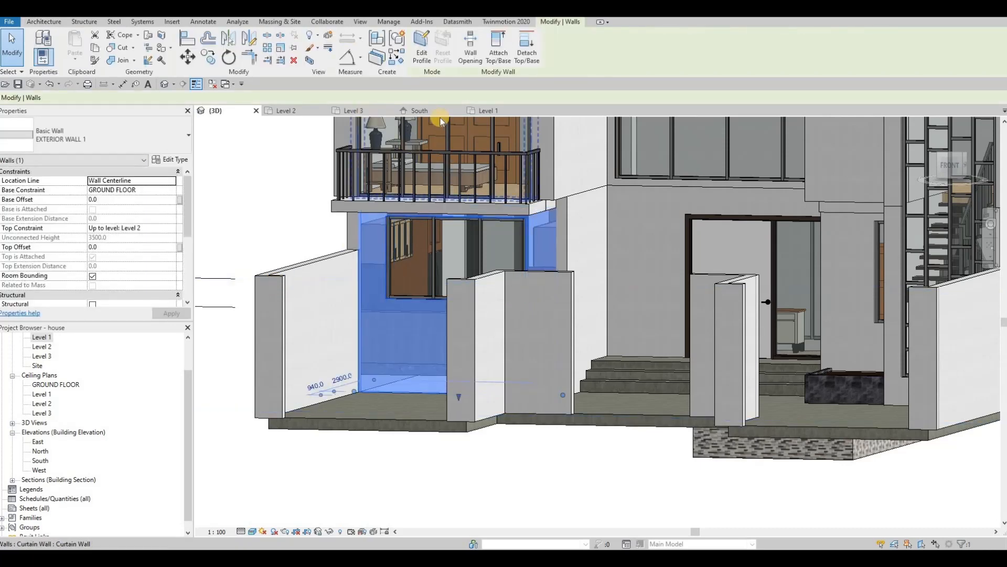
pyautogui.click(418, 111)
pyautogui.scroll(1, 497, 349)
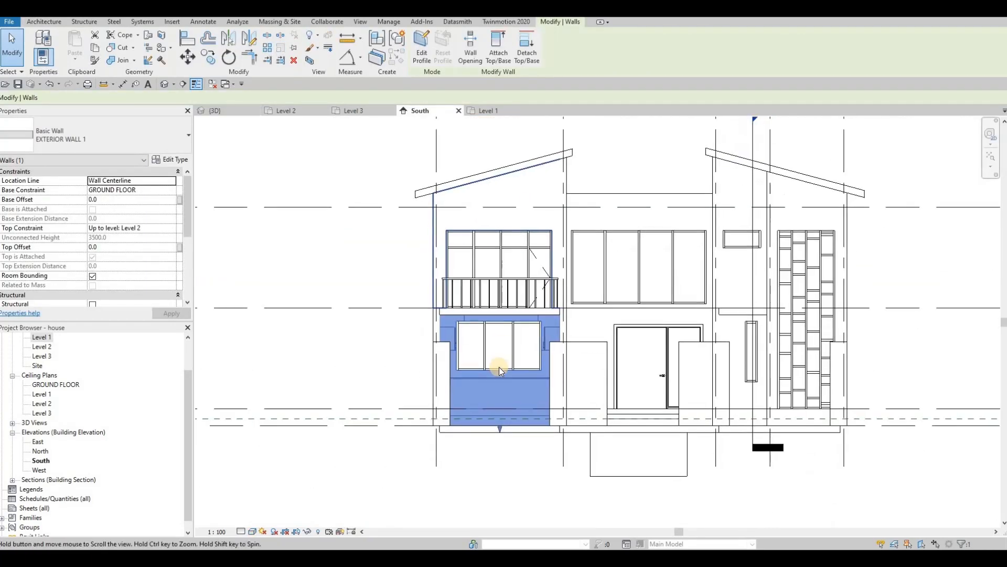
pyautogui.press('Escape')
pyautogui.click(499, 371)
pyautogui.scroll(1, 499, 372)
pyautogui.moveTo(500, 373); pyautogui.dragTo(500, 401)
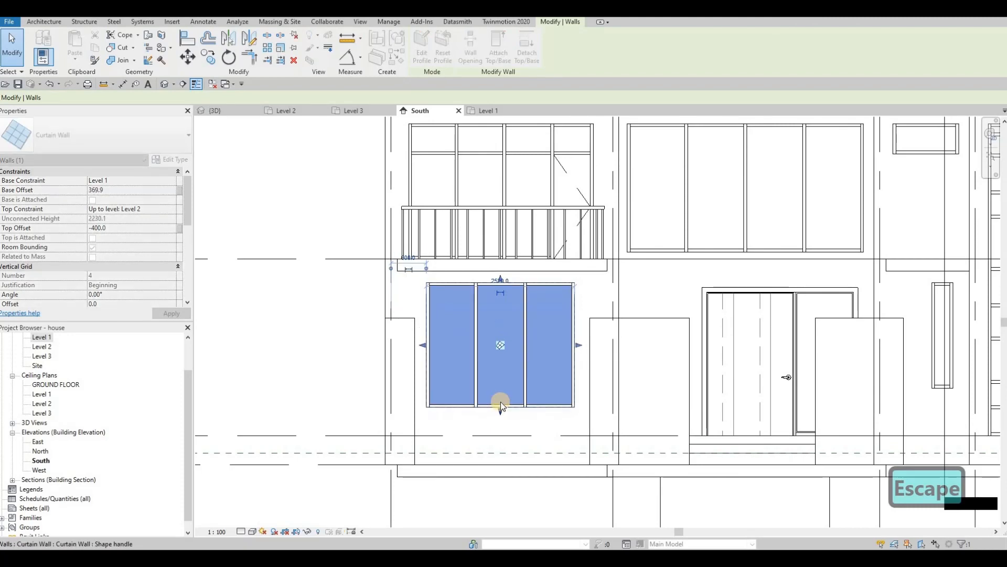
pyautogui.press('Escape')
pyautogui.press('Escape')
# Step: Align the bottom edge of the ground-floor window under the balcony with the bottom of the narrow window near the main door
pyautogui.moveTo(770, 323); pyautogui.dragTo(699, 315, button='middle')
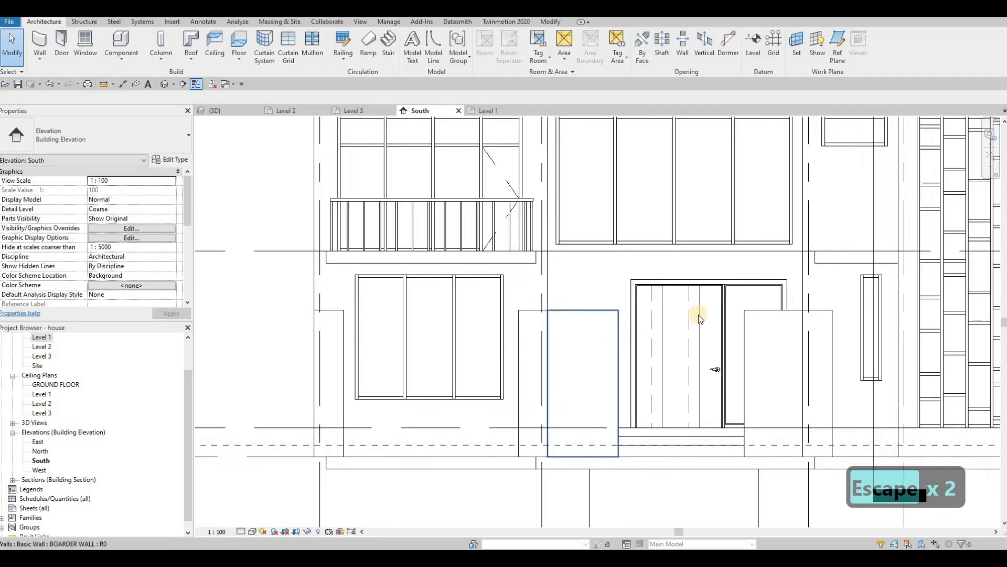
pyautogui.scroll(-2, 659, 357)
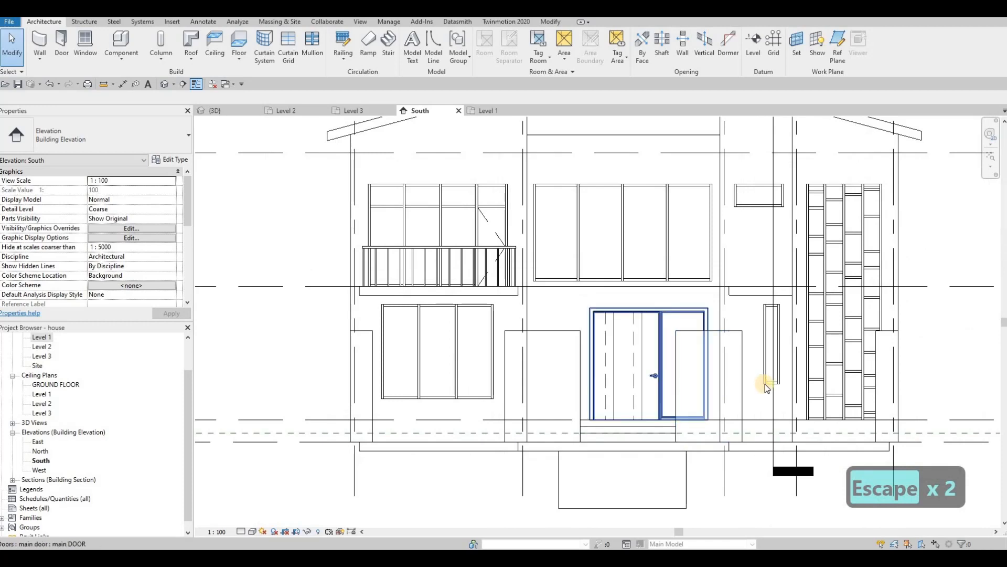
pyautogui.press('a')
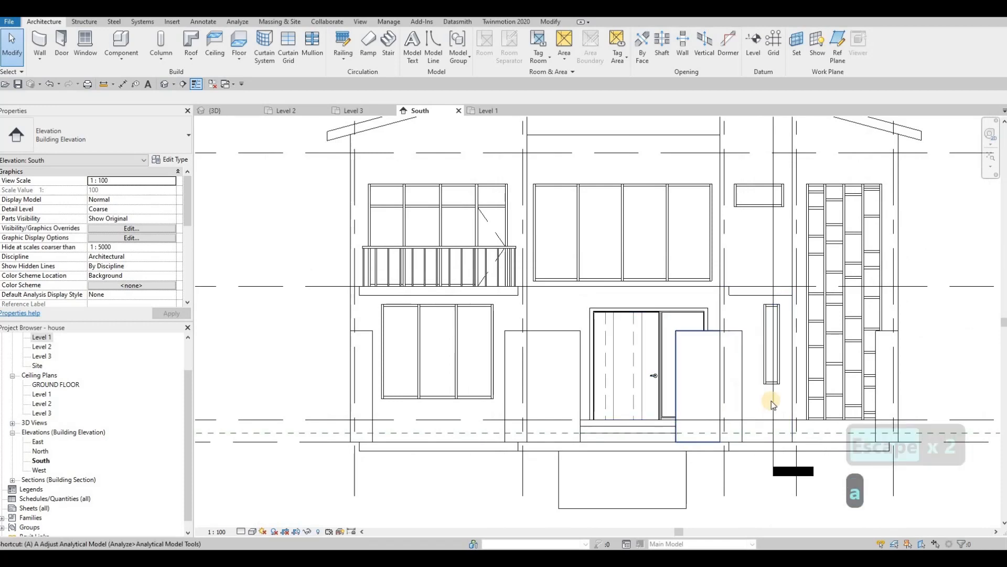
pyautogui.press(';')
pyautogui.press('Escape')
pyautogui.press('Escape')
pyautogui.press('a')
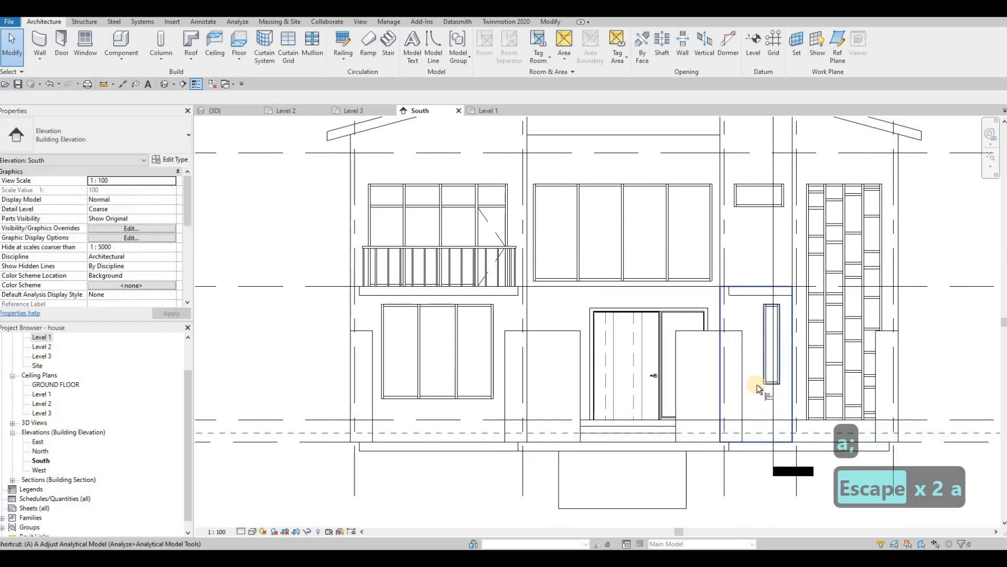
pyautogui.press('l')
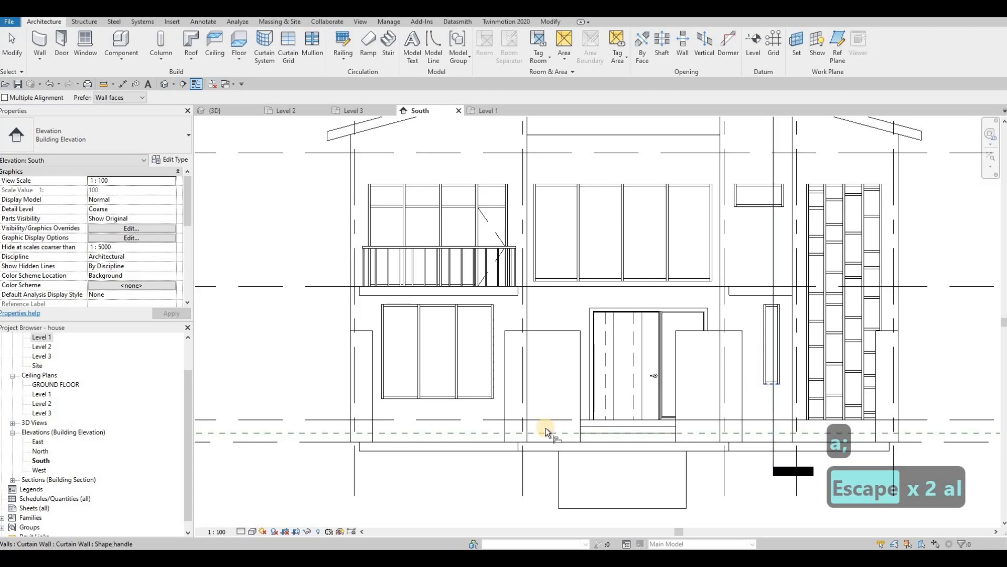
pyautogui.click(458, 401)
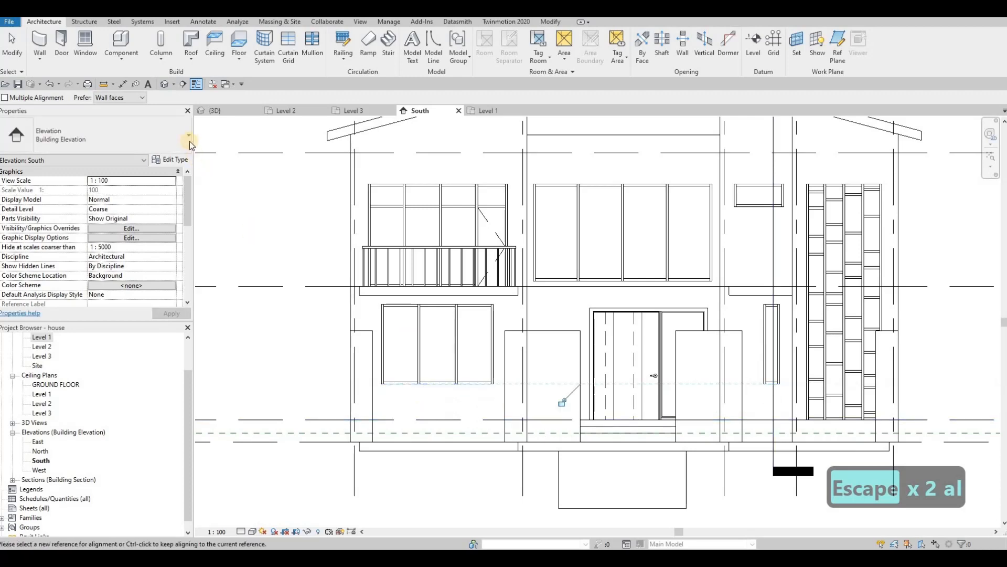
pyautogui.press('Escape')
pyautogui.press('Escape')
pyautogui.press('Escape')
# Step: Check the ground-floor front window in the 3D view and undo its alignment and bottom-edge stretch
pyautogui.click(215, 110)
pyautogui.keyDown('shift'); pyautogui.moveTo(445, 380); pyautogui.dragTo(573, 456, button='middle'); pyautogui.keyUp('shift')
pyautogui.scroll(4, 569, 453)
pyautogui.scroll(2, 568, 452)
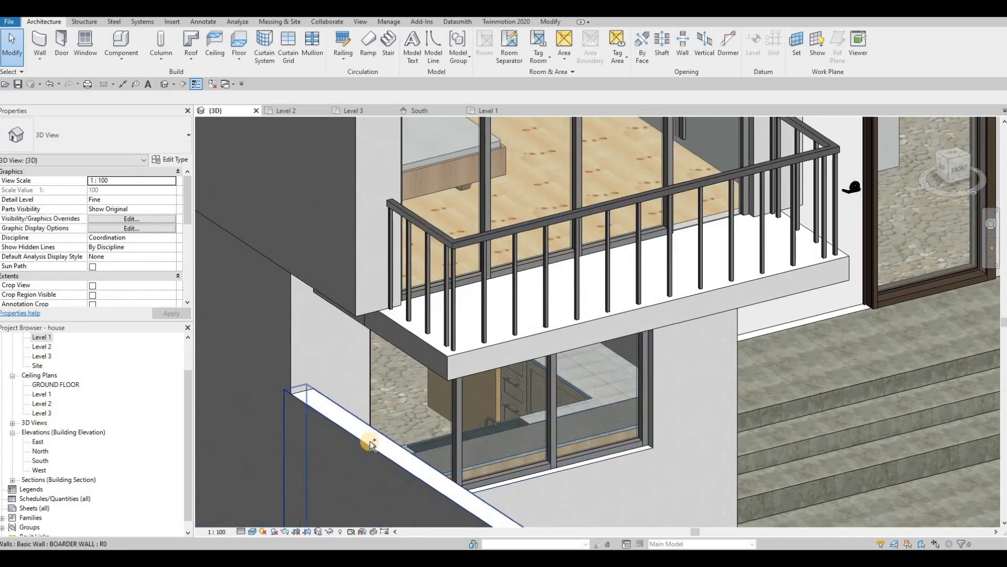
pyautogui.hotkey('ctrl', 'z')
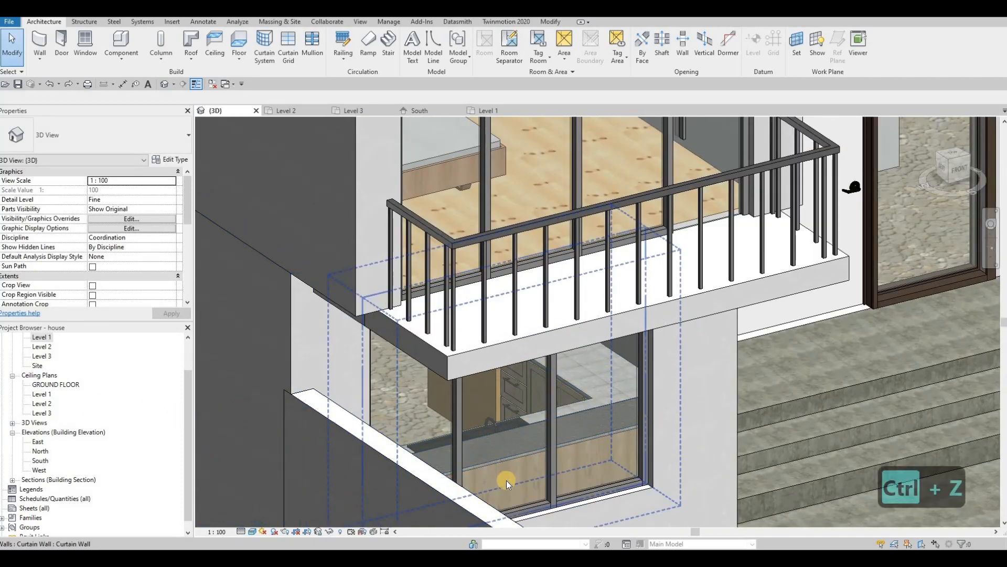
pyautogui.hotkey('ctrl', 'z')
# Step: Examine the front facade in the 3D view, covering the entrance, balcony, windows and roof edges
pyautogui.scroll(-1, 566, 407)
pyautogui.moveTo(600, 395); pyautogui.dragTo(563, 321, button='middle')
pyautogui.scroll(-3, 546, 325)
pyautogui.keyDown('shift'); pyautogui.moveTo(582, 372); pyautogui.dragTo(493, 348, button='middle'); pyautogui.keyUp('shift')
pyautogui.moveTo(277, 296); pyautogui.dragTo(524, 352, button='middle')
pyautogui.scroll(-3, 433, 312)
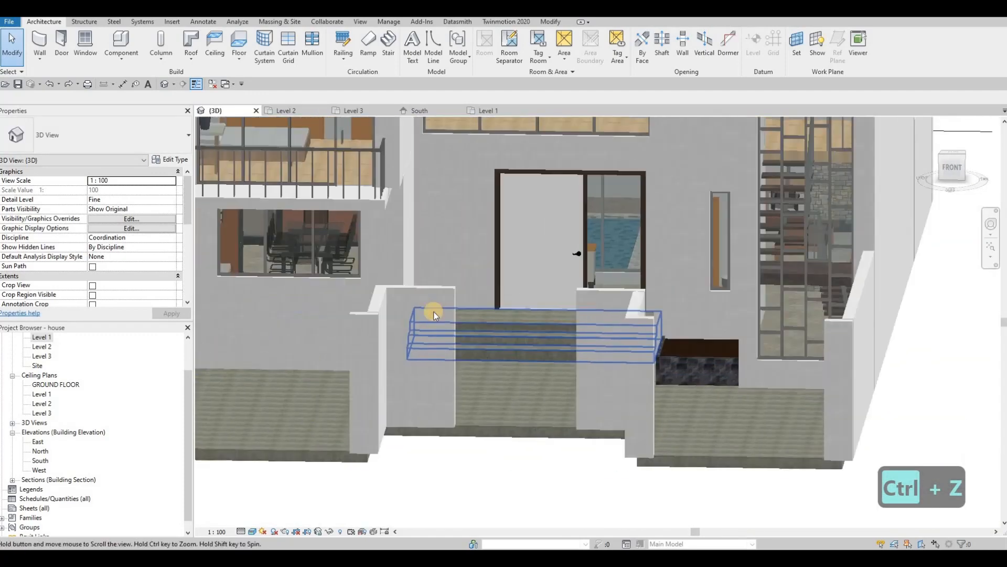
pyautogui.scroll(1, 433, 311)
pyautogui.scroll(3, 537, 392)
pyautogui.moveTo(537, 393); pyautogui.dragTo(567, 382, button='middle')
pyautogui.scroll(-3, 622, 347)
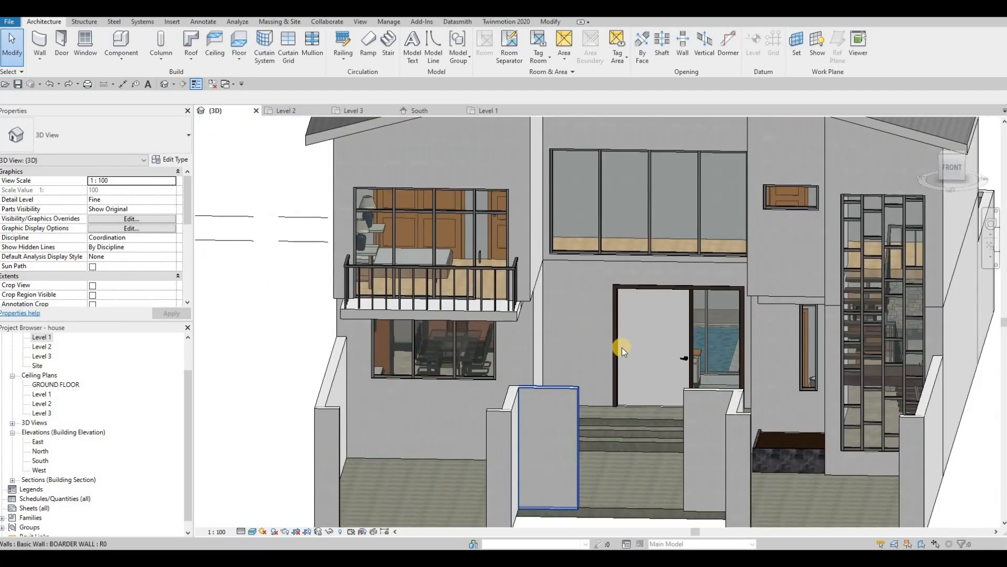
pyautogui.scroll(3, 549, 296)
pyautogui.scroll(-3, 569, 348)
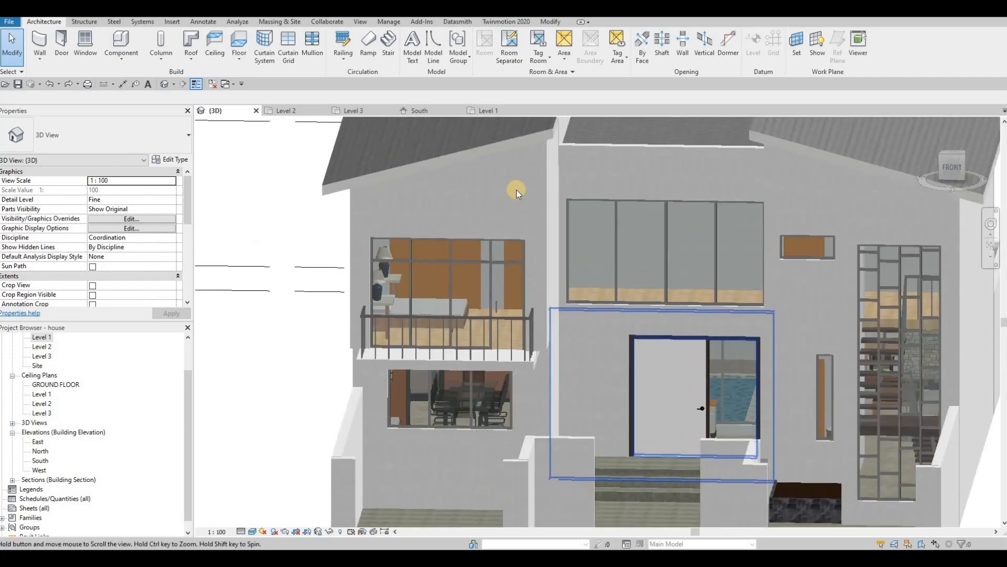
pyautogui.scroll(3, 528, 229)
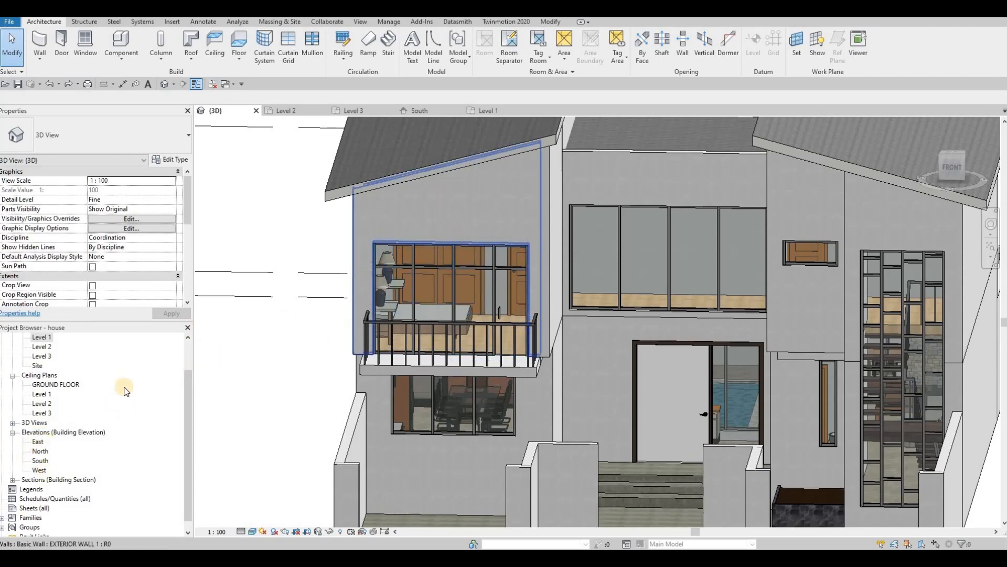
pyautogui.click(301, 114)
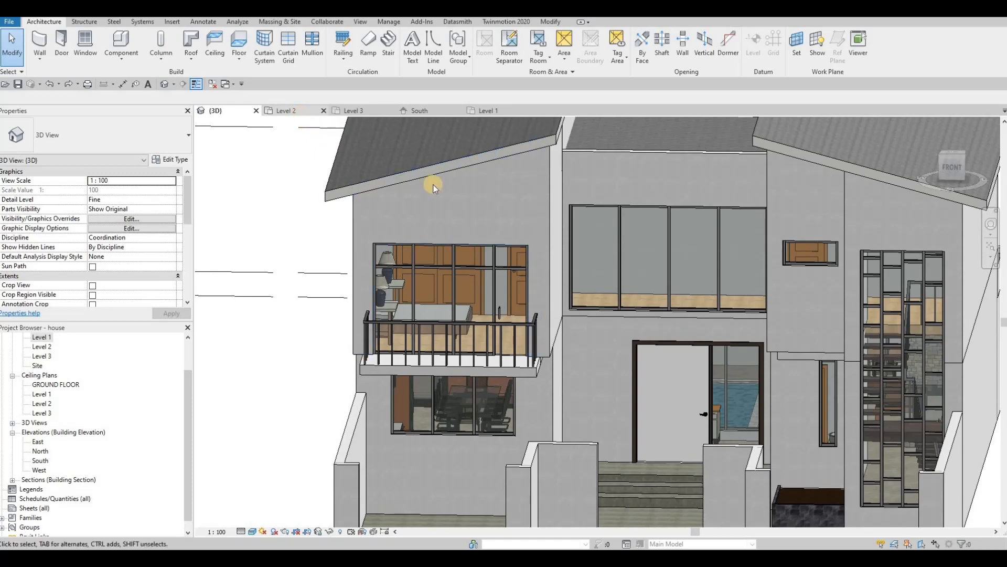
# Step: In the South elevation, stretch the top of the curtain wall behind the front balcony up to about 265 mm above Level 3
pyautogui.click(411, 113)
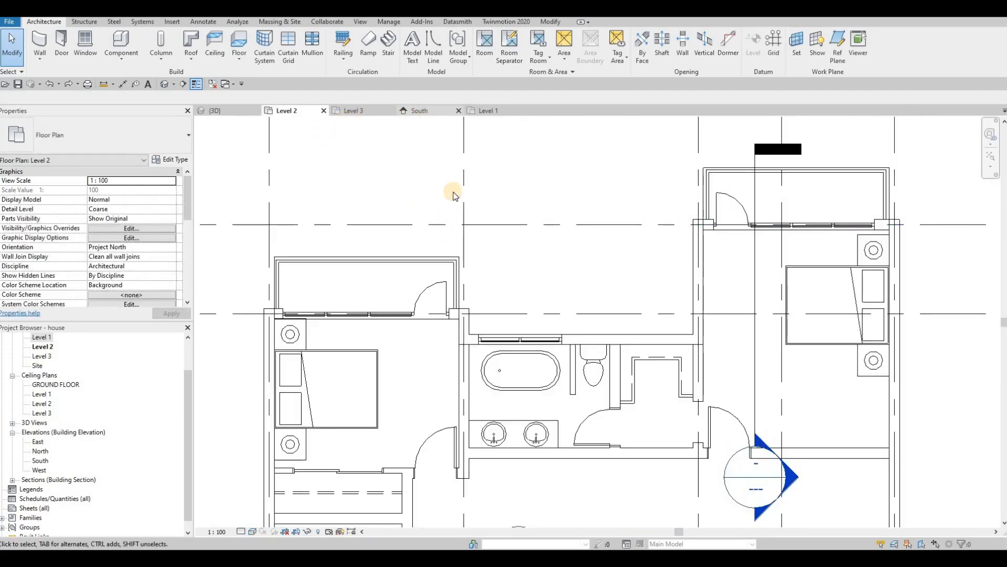
pyautogui.scroll(1, 514, 268)
pyautogui.click(490, 265)
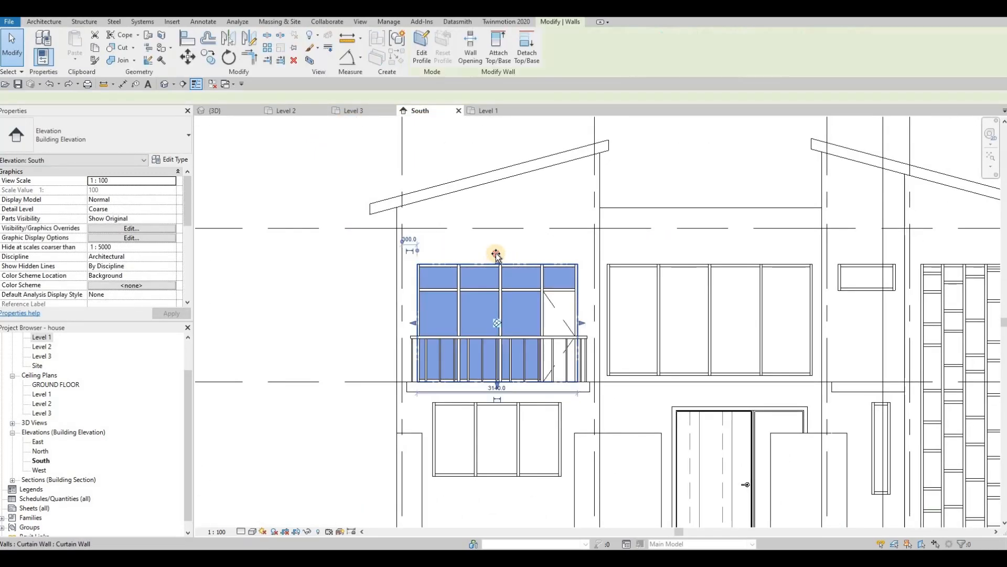
pyautogui.moveTo(497, 261); pyautogui.dragTo(496, 215)
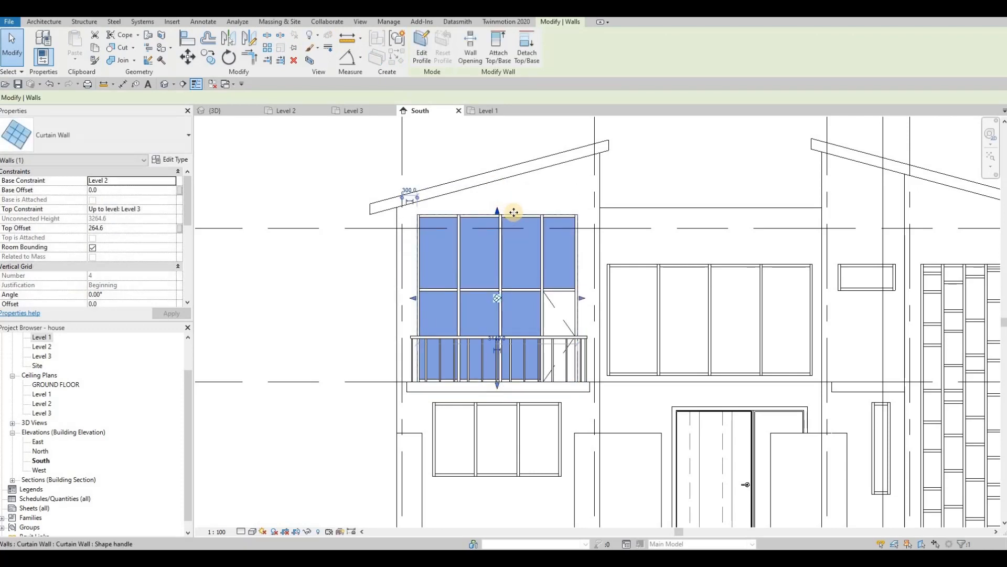
pyautogui.press('Escape')
pyautogui.press('Escape')
# Step: Edit the balcony curtain wall's profile and sketch a line about 3236 mm long at 14° from its upper-left corner, following the roof slope
pyautogui.click(513, 216)
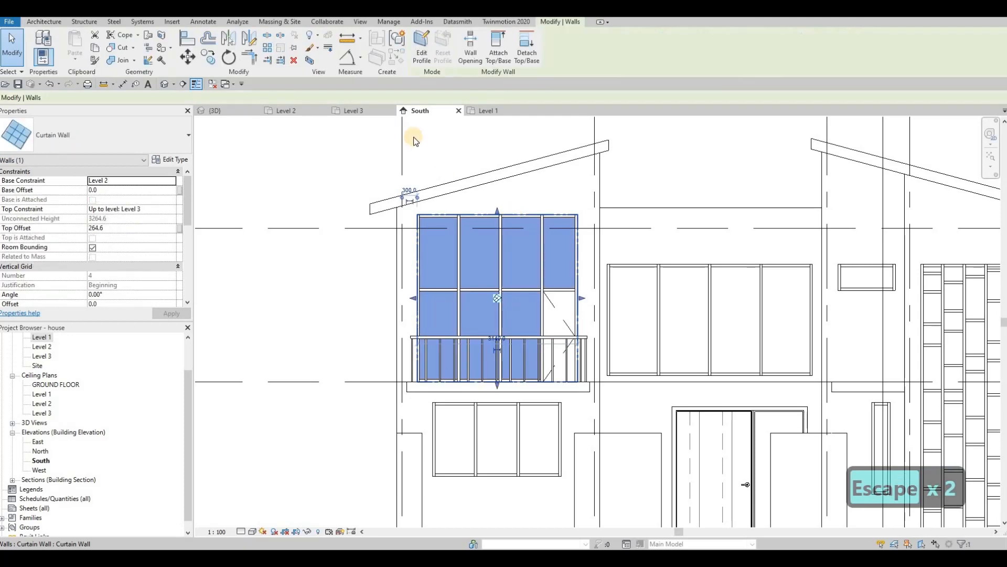
pyautogui.click(422, 57)
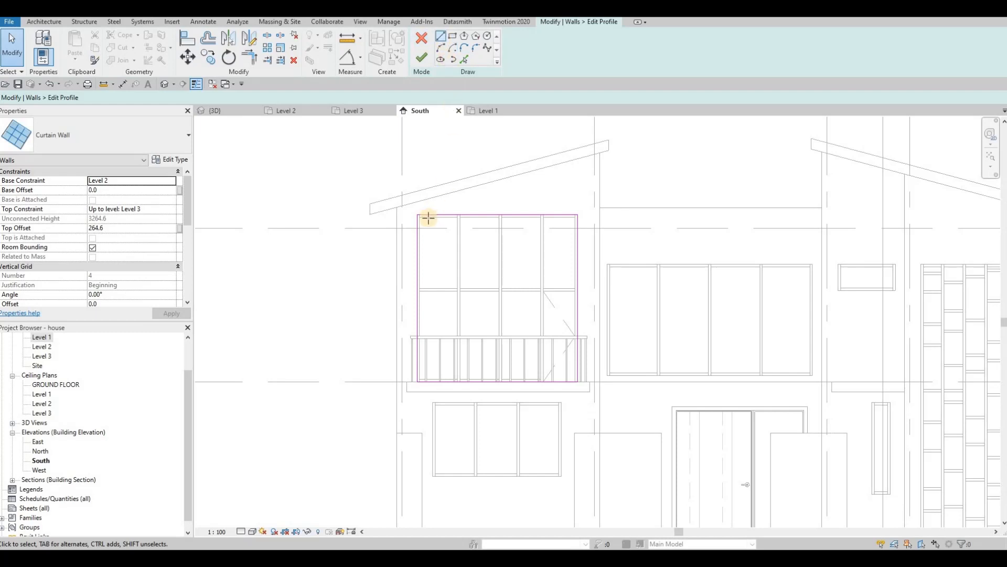
pyautogui.press('l')
pyautogui.press('i')
pyautogui.click(418, 215)
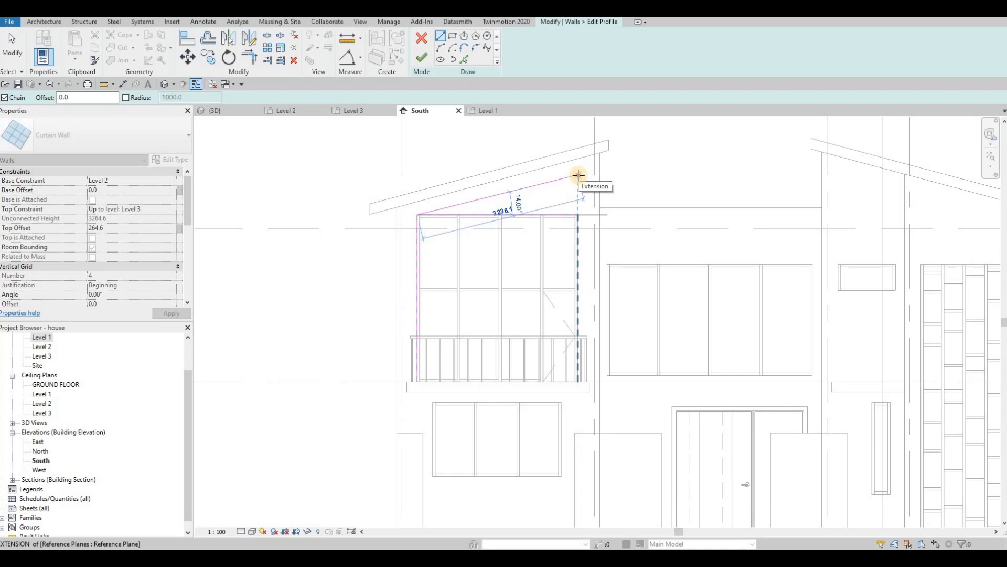
pyautogui.press('Escape')
pyautogui.press('Escape')
pyautogui.press('Escape')
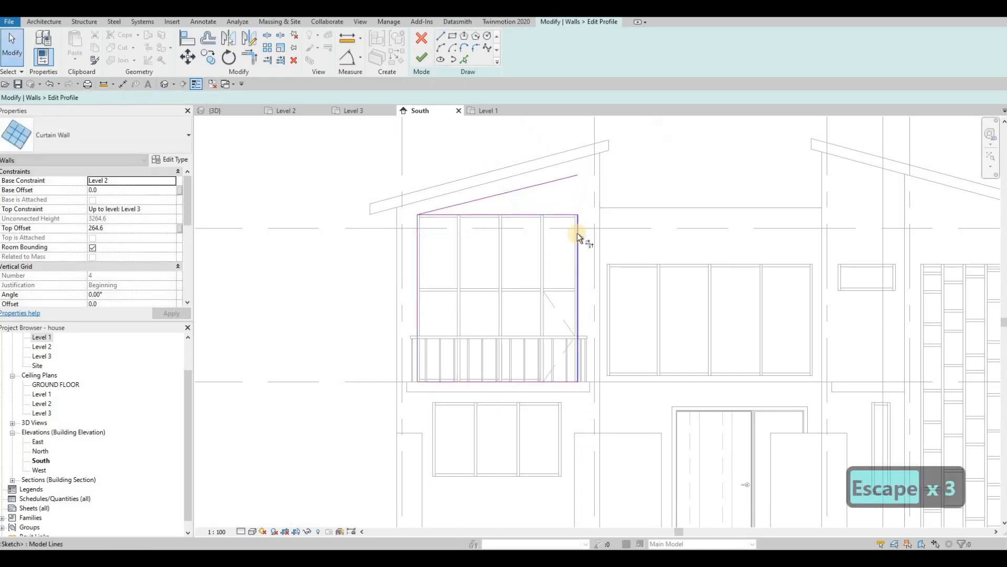
# Step: Trim the balcony curtain wall's profile to the sloped line, remove its horizontal top line, and finish the profile, deleting the orphaned mullions
pyautogui.press('t')
pyautogui.press('r')
pyautogui.click(559, 182)
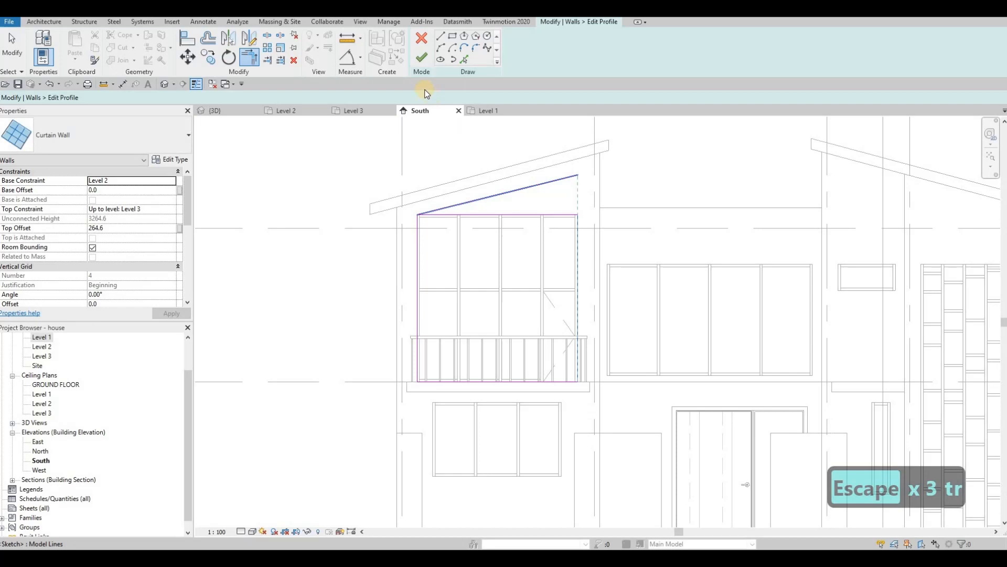
pyautogui.press('Escape')
pyautogui.click(499, 213)
pyautogui.press('Delete')
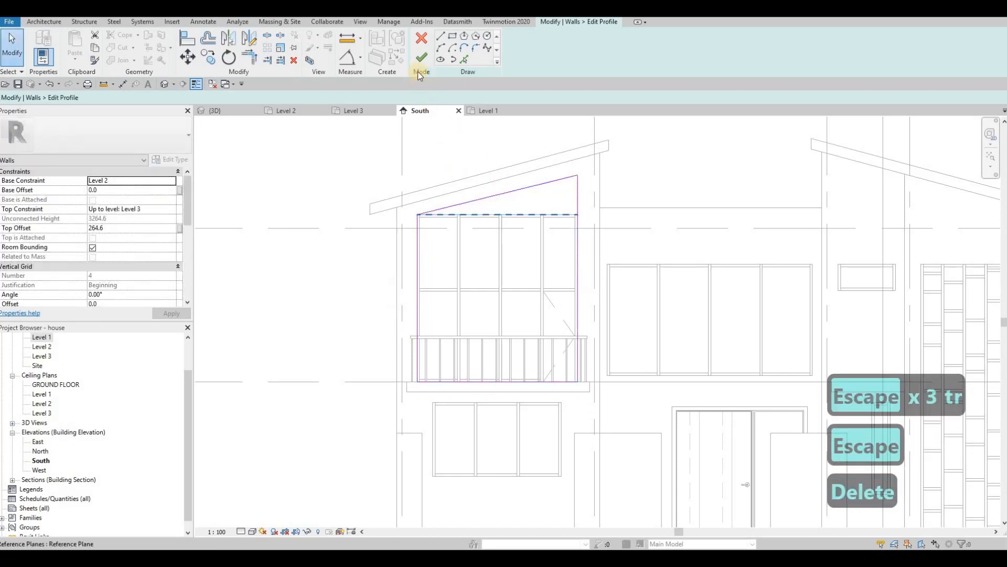
pyautogui.click(420, 57)
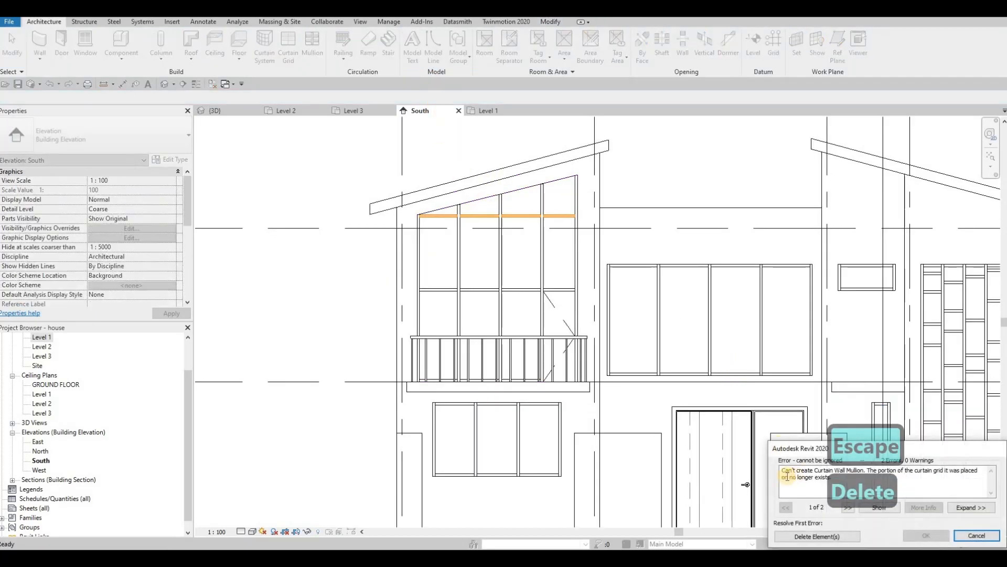
pyautogui.click(820, 535)
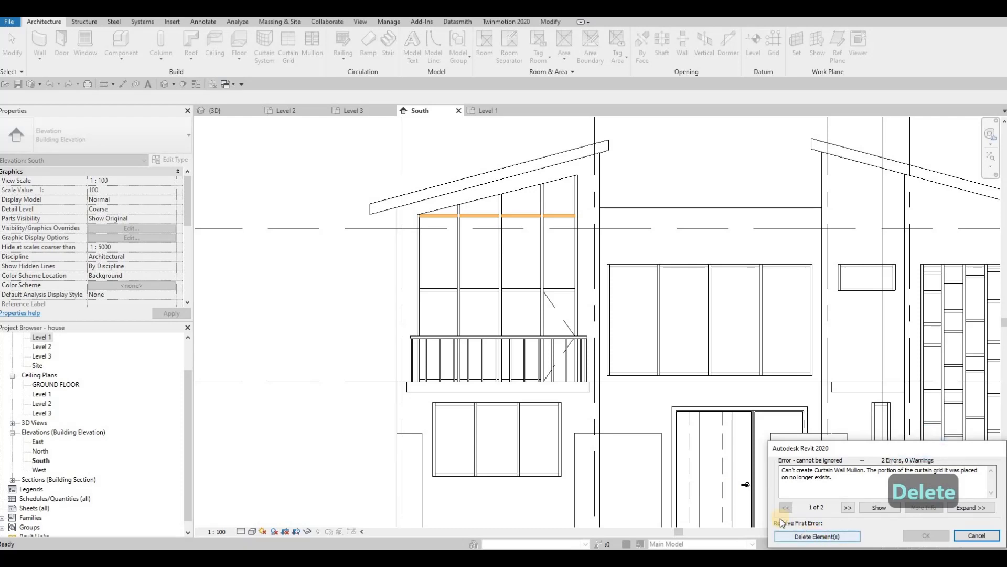
# Step: Place a 50mm x 65mm rectangular mullion along the sloped top edge of the balcony curtain wall
pyautogui.click(542, 341)
pyautogui.press('Escape')
pyautogui.press('Escape')
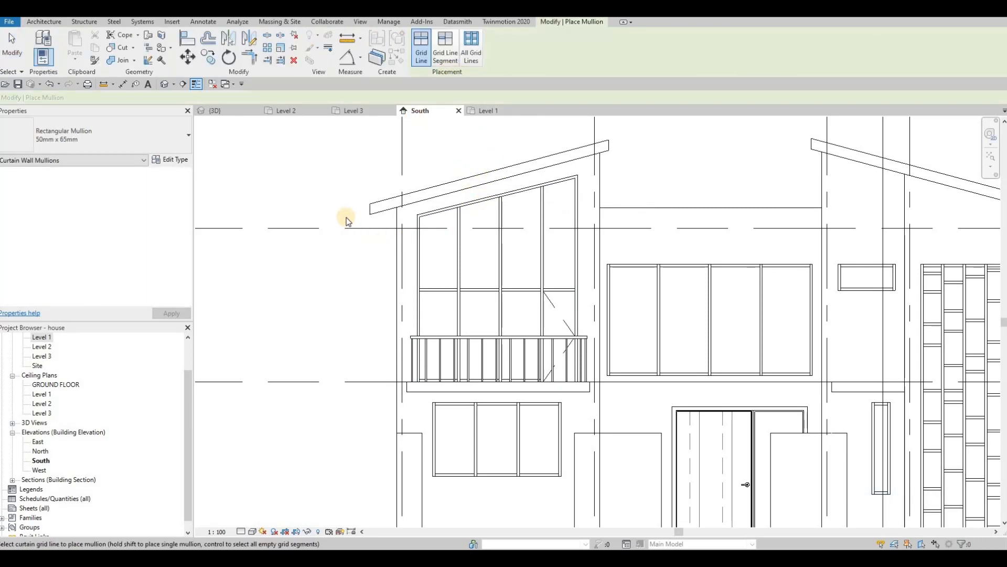
pyautogui.press('Escape')
pyautogui.press('Escape')
pyautogui.press('Escape')
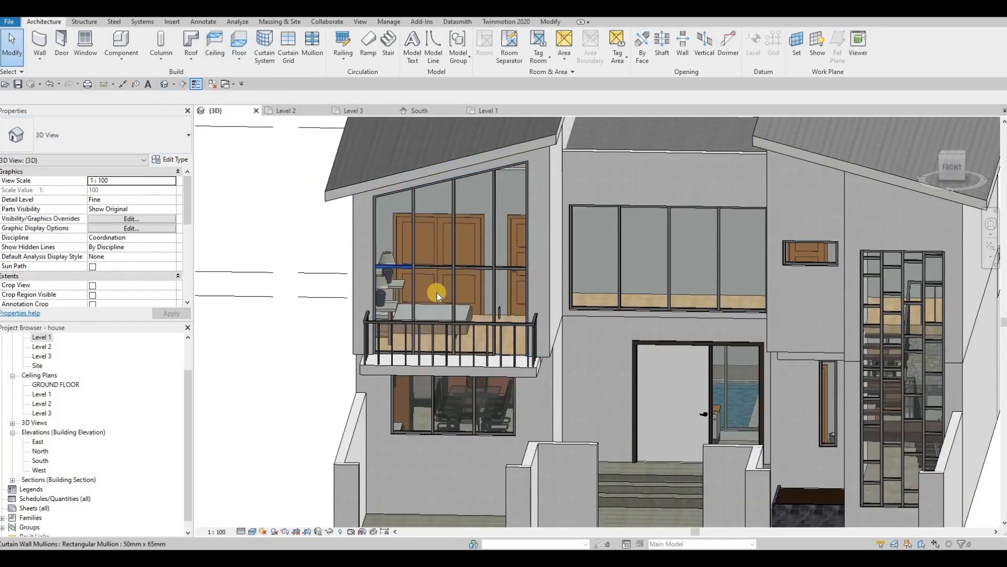
# Step: In the South elevation, edit the tall curtain wall's profile and sketch a line about 1871 mm long above it, following the roof slope
pyautogui.moveTo(465, 299)
pyautogui.keyDown('shift'); pyautogui.mouseDown(button='middle')
pyautogui.moveTo(492, 294)
pyautogui.moveTo(423, 344)
pyautogui.moveTo(512, 320)
pyautogui.moveTo(475, 299)
pyautogui.mouseUp(button='middle'); pyautogui.keyUp('shift')
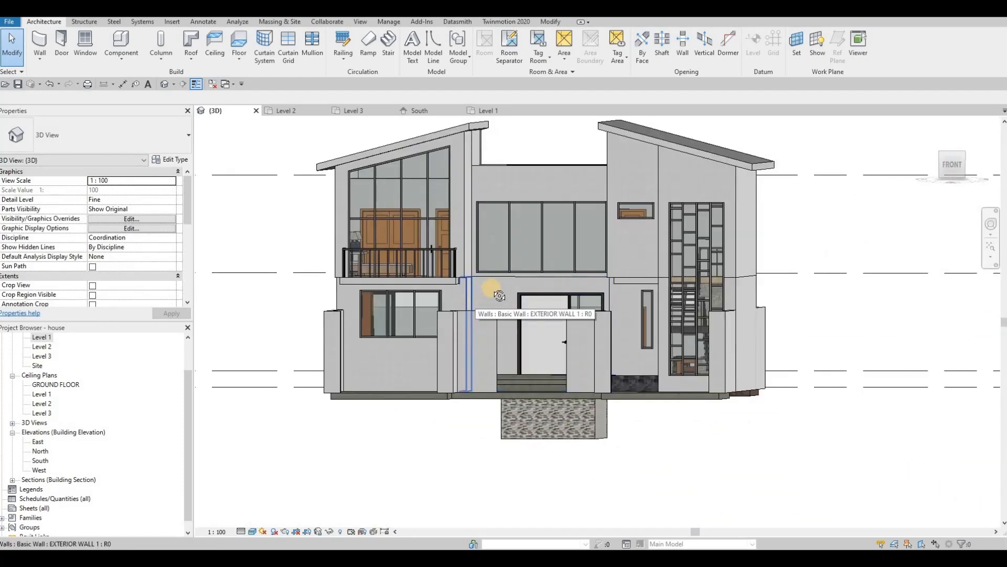
pyautogui.keyDown('shift'); pyautogui.moveTo(552, 323); pyautogui.dragTo(593, 270, button='middle'); pyautogui.keyUp('shift')
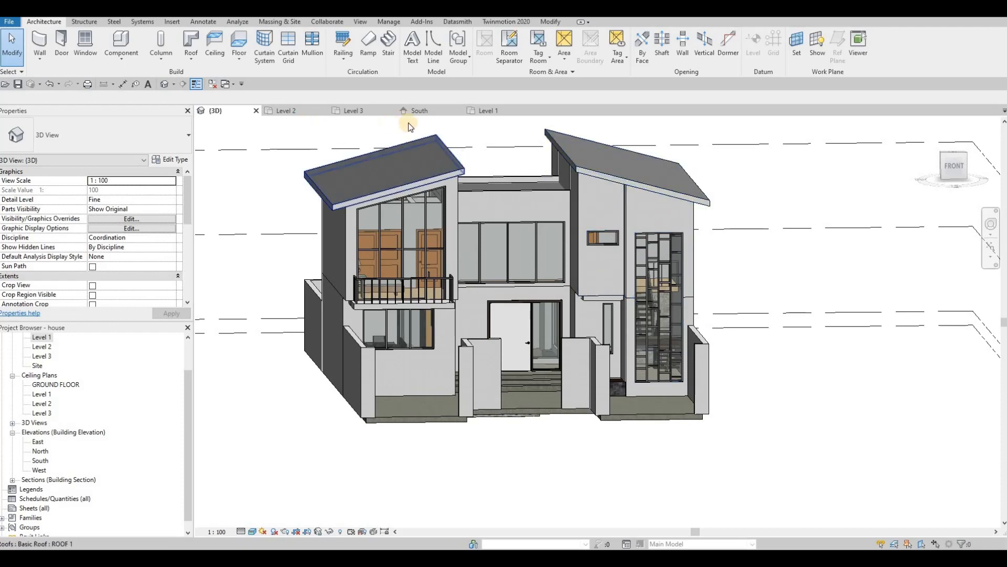
pyautogui.scroll(-1, 587, 218)
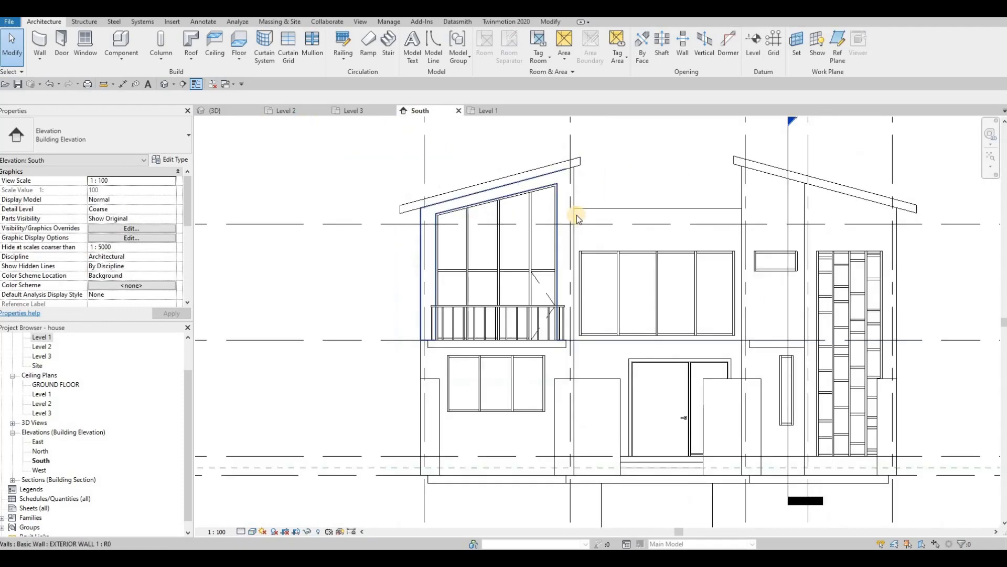
pyautogui.moveTo(578, 215); pyautogui.dragTo(522, 188, button='middle')
pyautogui.press('Tab')
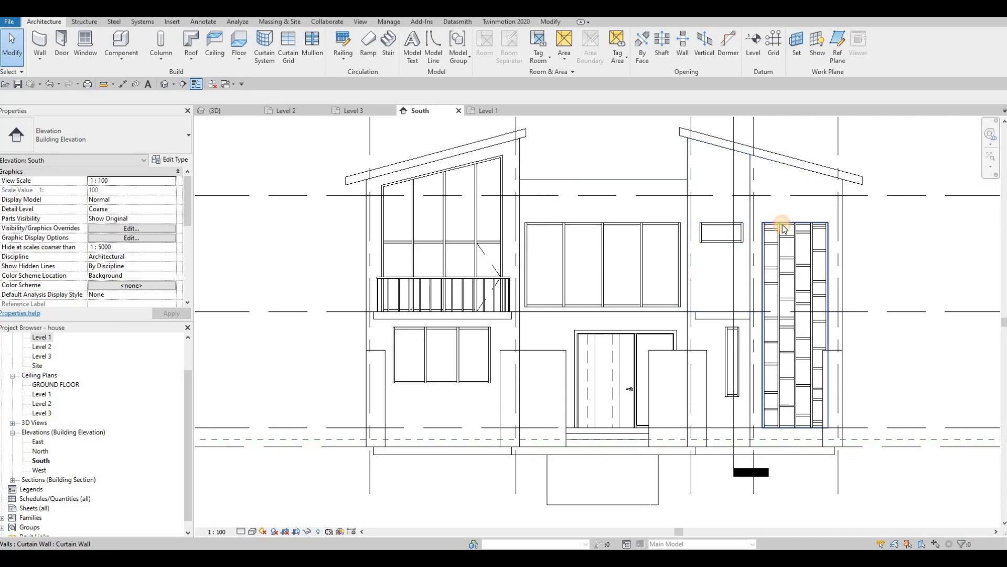
pyautogui.click(610, 117)
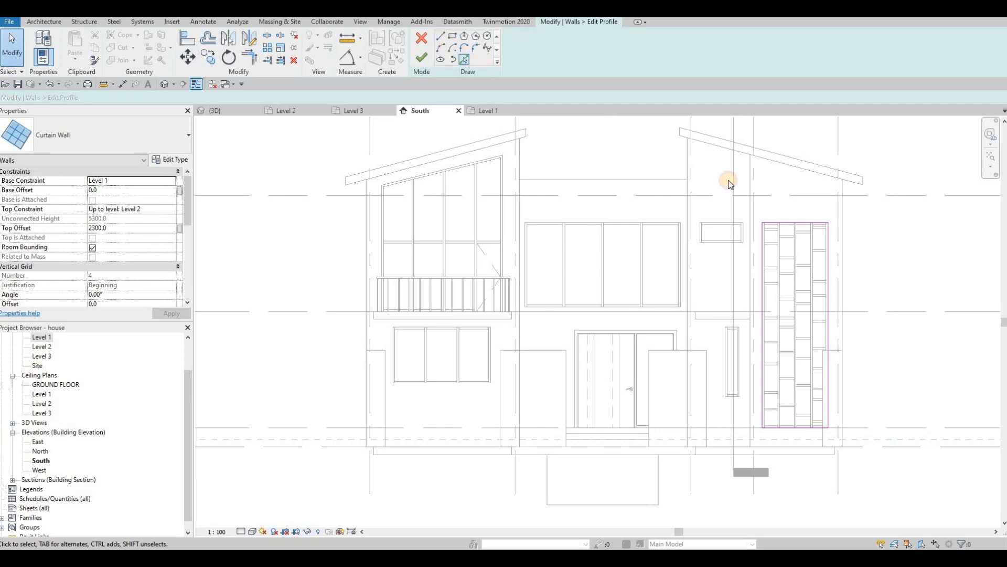
pyautogui.click(757, 169)
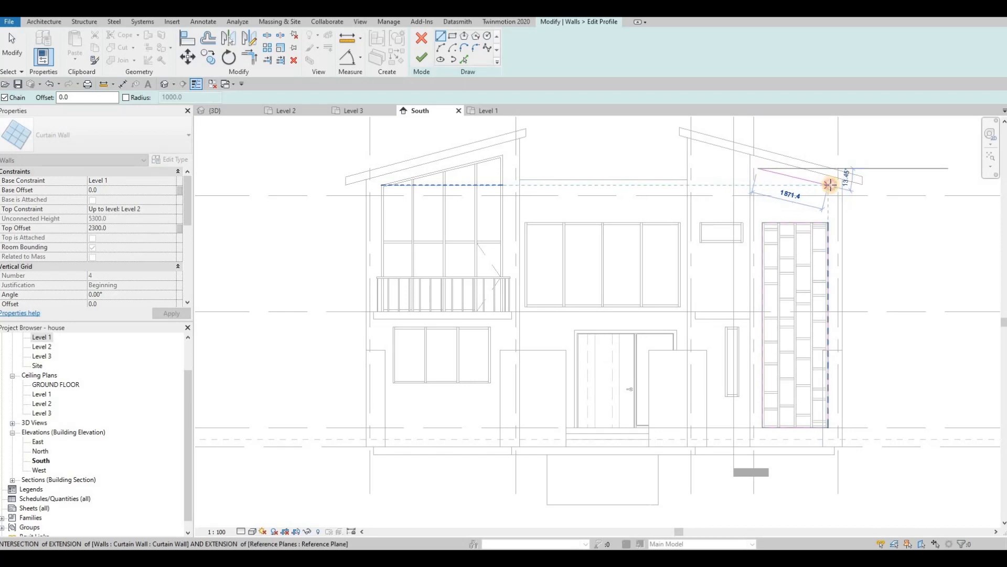
pyautogui.click(829, 211)
pyautogui.press('Escape')
pyautogui.press('Escape')
# Step: Extend both side lines of the tall curtain wall's profile to the sloped line and delete the old horizontal top line
pyautogui.press('t')
pyautogui.press('r')
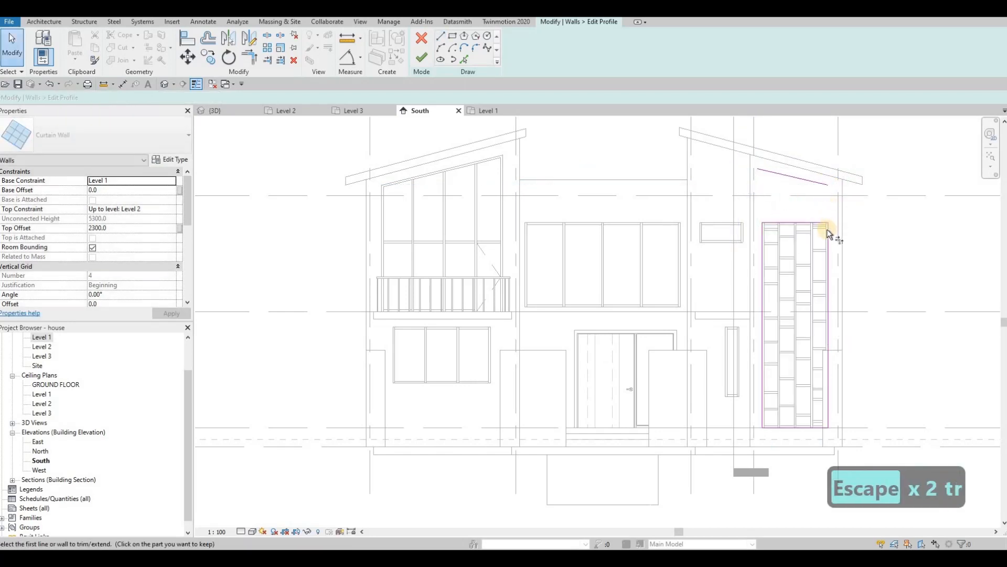
pyautogui.click(817, 183)
pyautogui.click(781, 176)
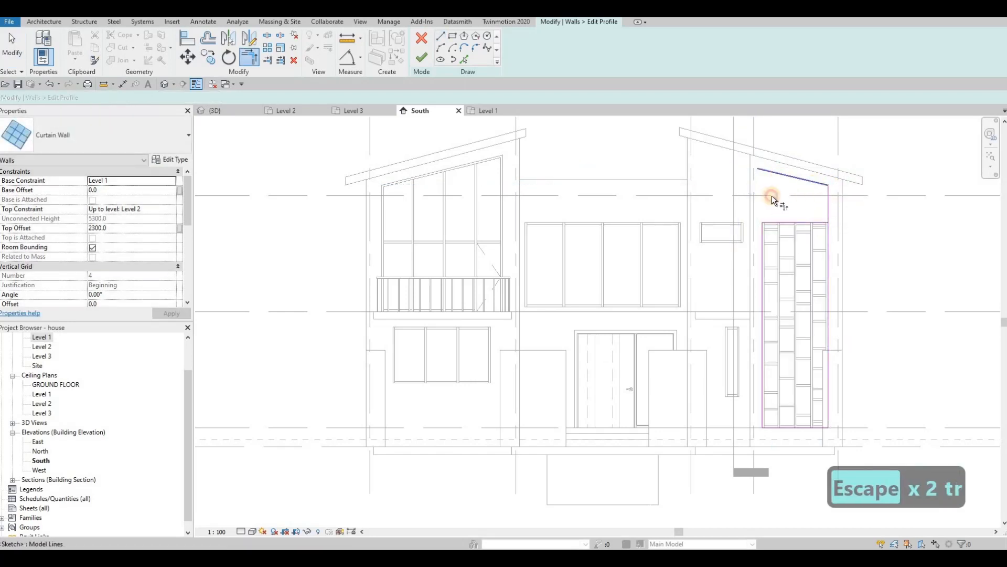
pyautogui.click(760, 233)
pyautogui.press('Escape')
pyautogui.press('Escape')
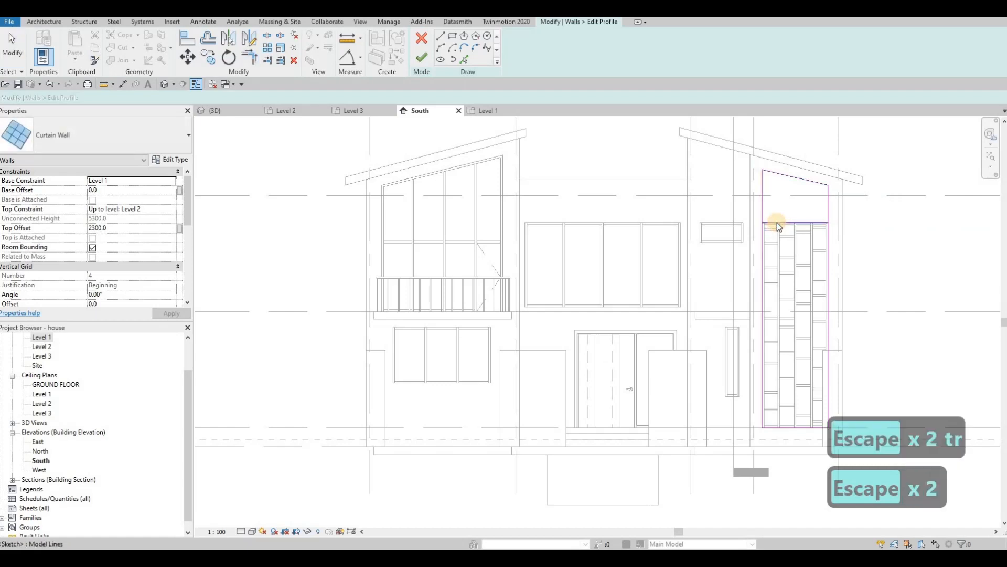
pyautogui.click(776, 223)
pyautogui.press('Delete')
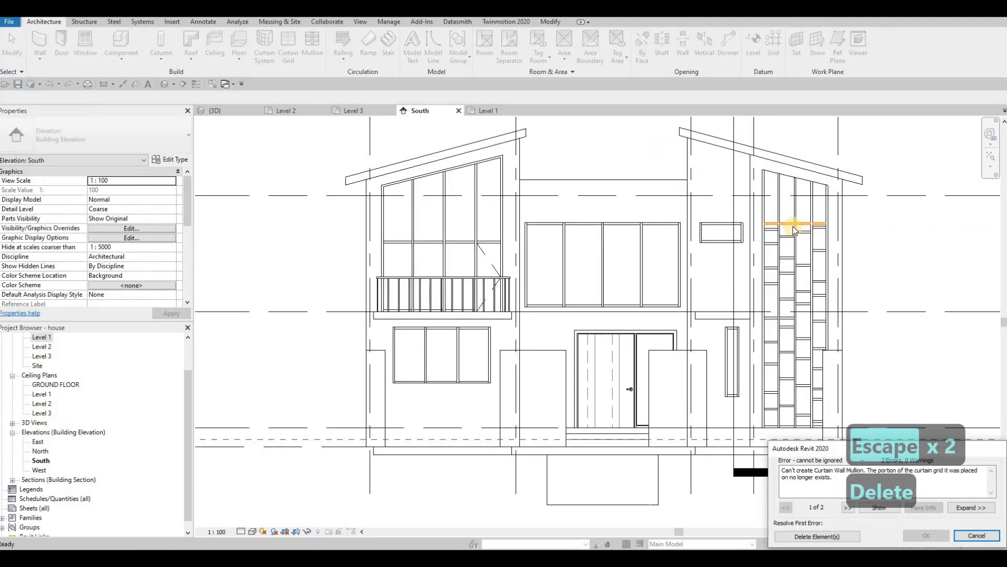
# Step: Finish the tall curtain wall's profile edit and delete the mullions left on its former top edge
pyautogui.press('Escape')
pyautogui.press('Escape')
pyautogui.scroll(2, 790, 225)
pyautogui.click(424, 59)
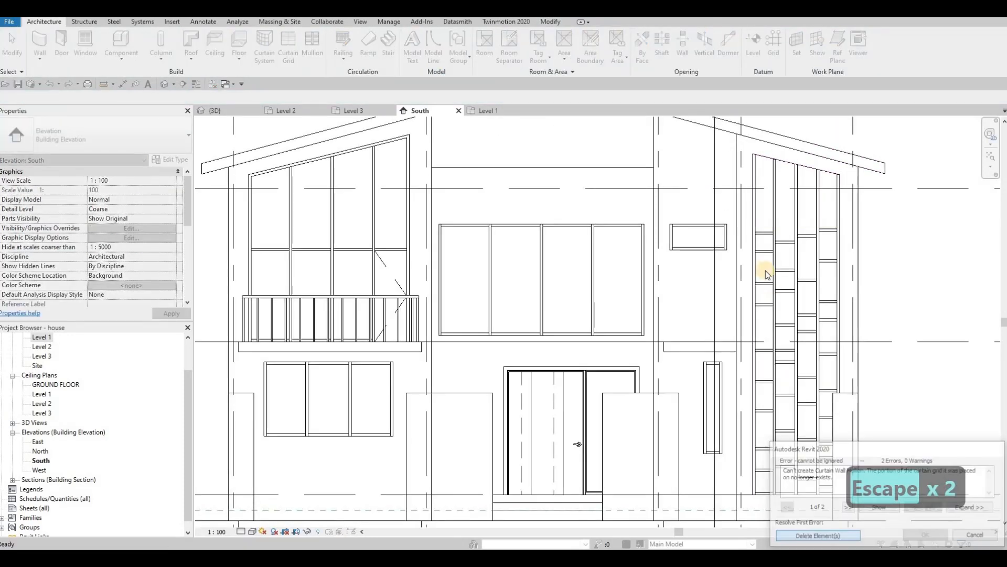
pyautogui.press('Escape')
pyautogui.press('Escape')
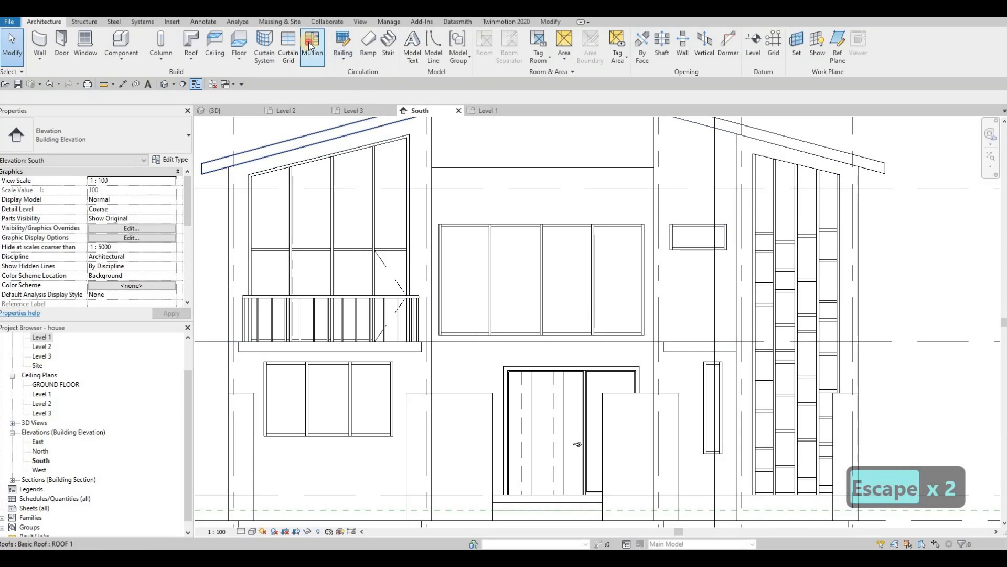
# Step: Place a 50mm x 65mm rectangular mullion along the sloped top edge of the tall curtain wall
pyautogui.click(311, 47)
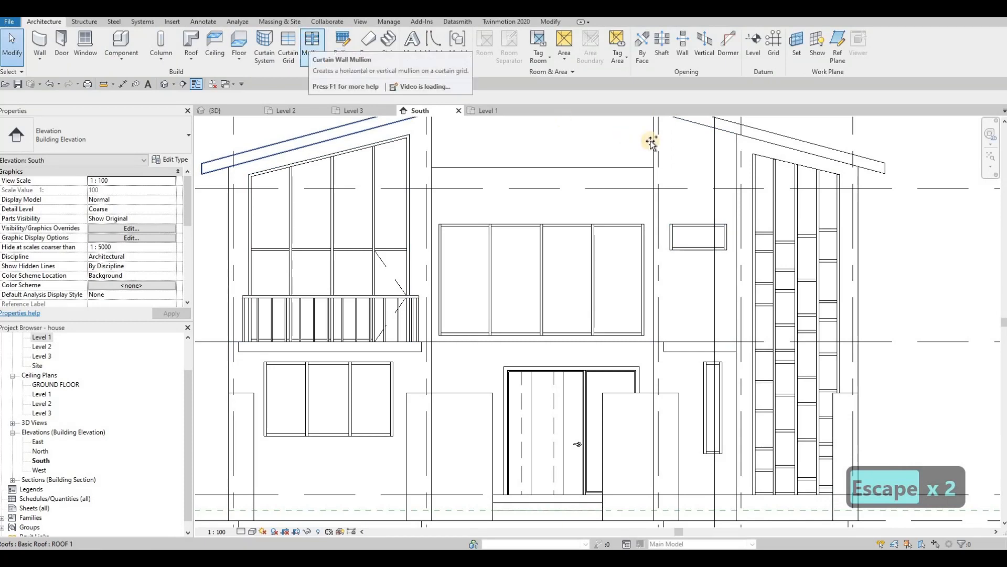
pyautogui.click(775, 167)
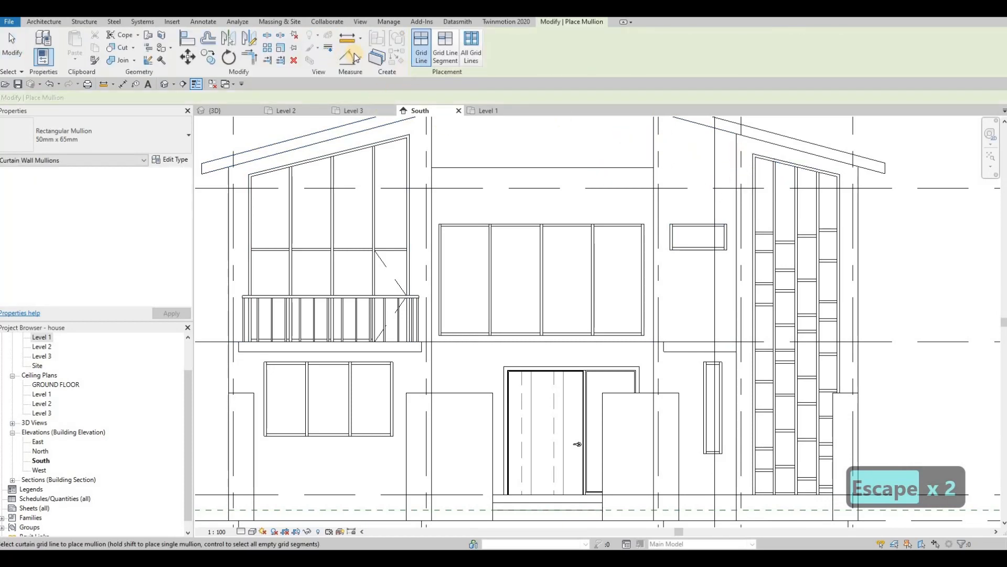
pyautogui.press('Escape')
# Step: Try adding a horizontal curtain grid line through all segments near the top of the tall curtain wall, and undo it
pyautogui.click(288, 44)
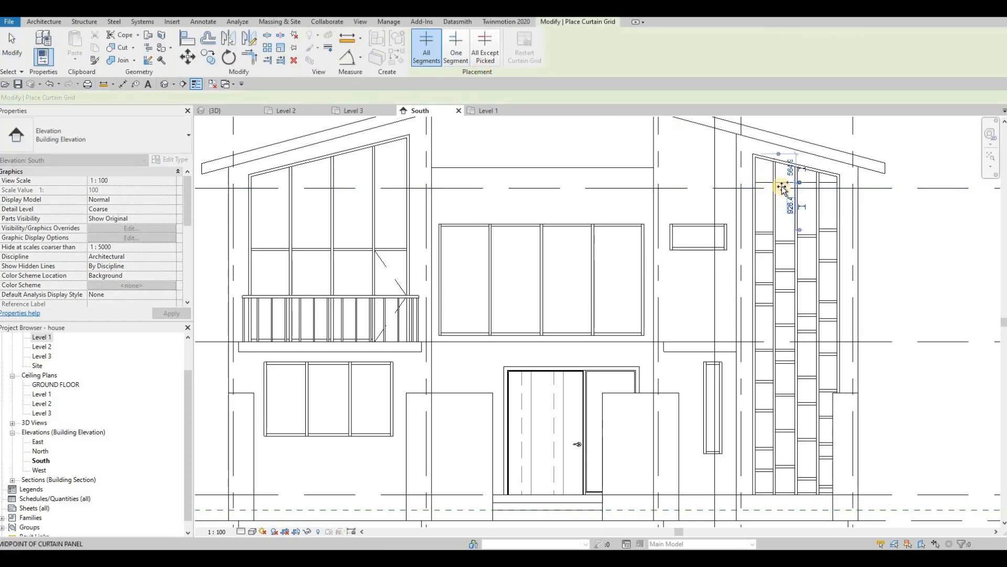
pyautogui.press('Escape')
pyautogui.hotkey('ctrl', 'z')
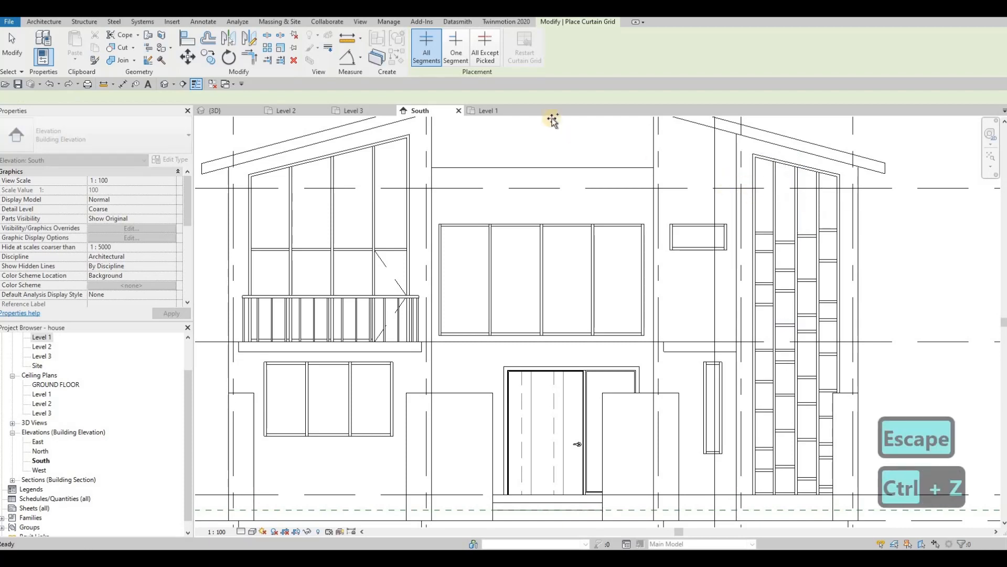
# Step: Add staggered one-segment horizontal grid lines to the empty upper panels of the tall curtain wall's four columns
pyautogui.click(456, 47)
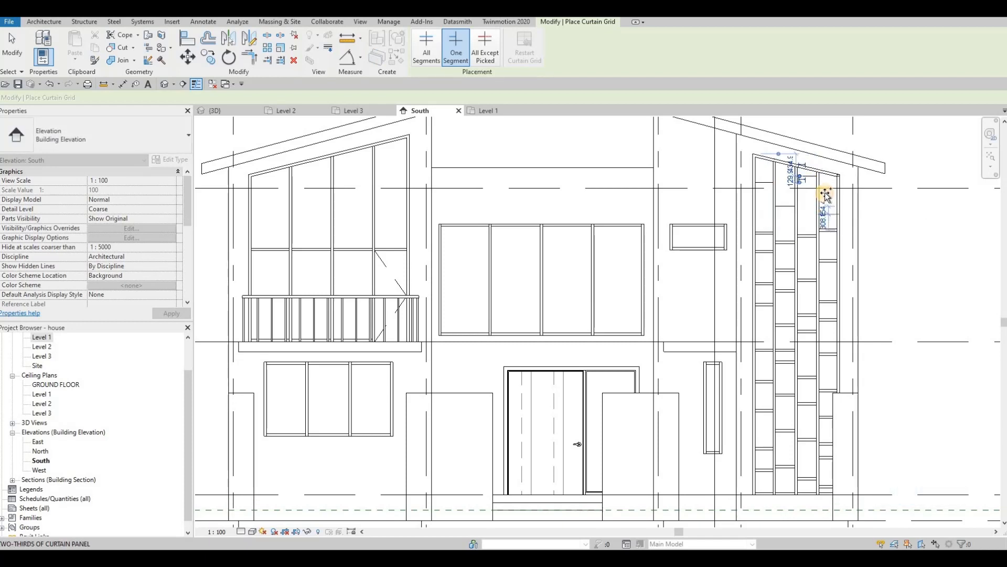
pyautogui.scroll(5, 826, 187)
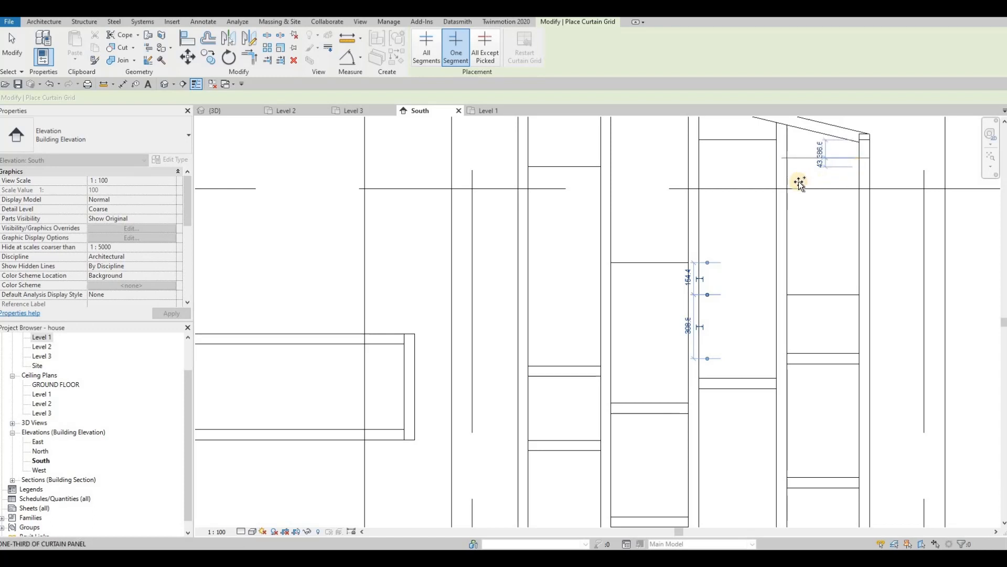
pyautogui.scroll(-5, 710, 192)
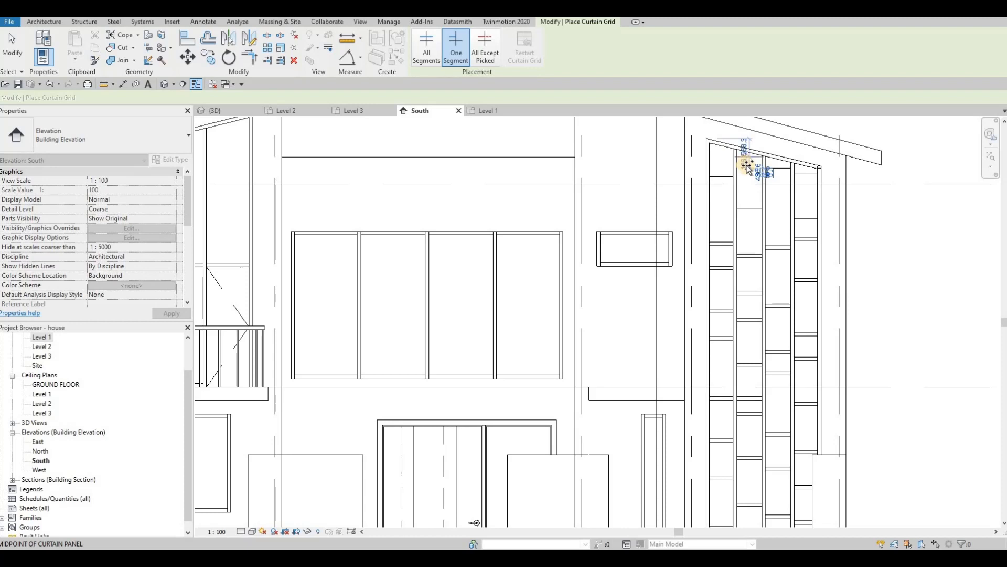
pyautogui.click(747, 167)
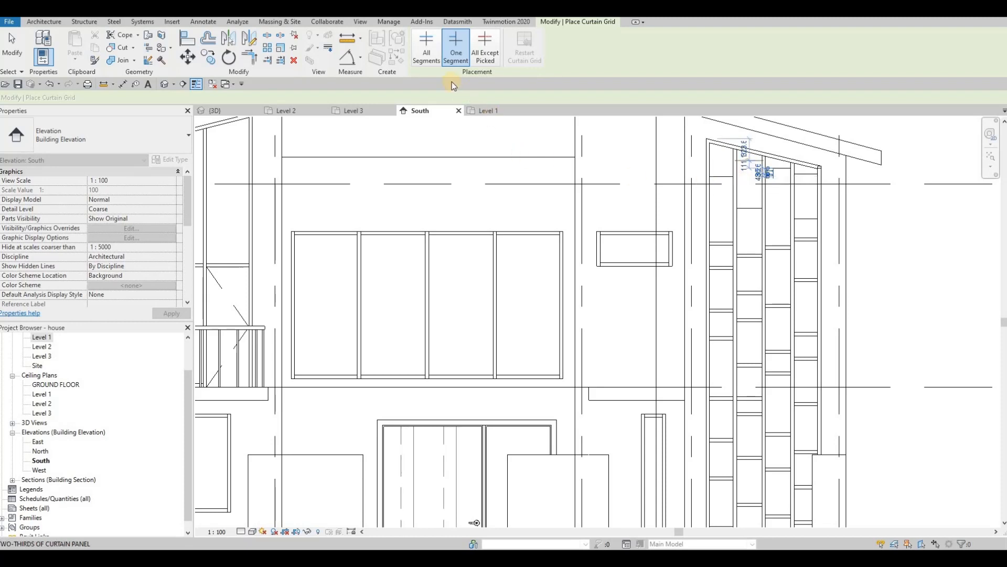
pyautogui.press('Escape')
pyautogui.press('Escape')
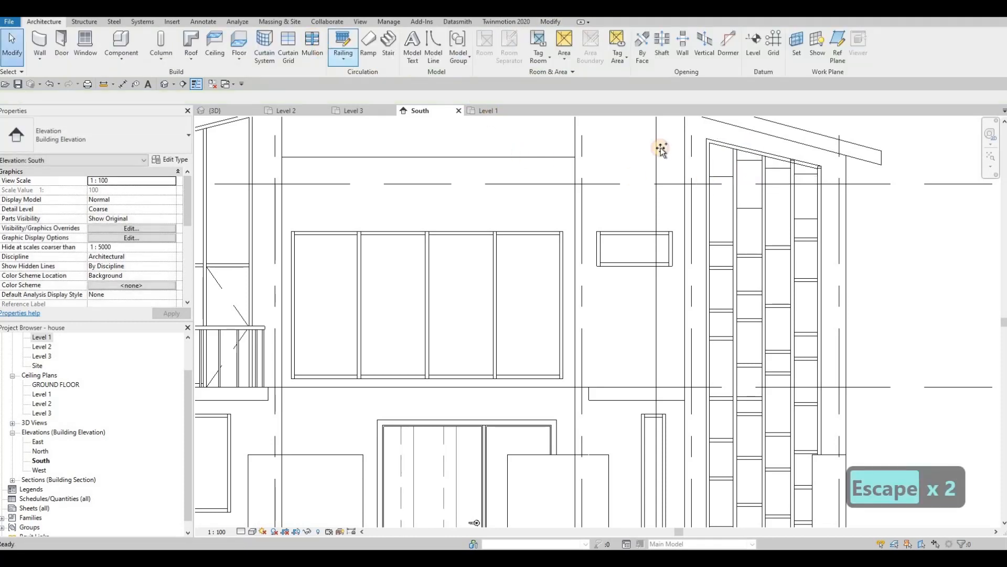
# Step: Place 50mm x 65mm rectangular mullions on the empty horizontal grid lines in the upper panels of the tall curtain wall's four columns
pyautogui.press('m')
pyautogui.press('u')
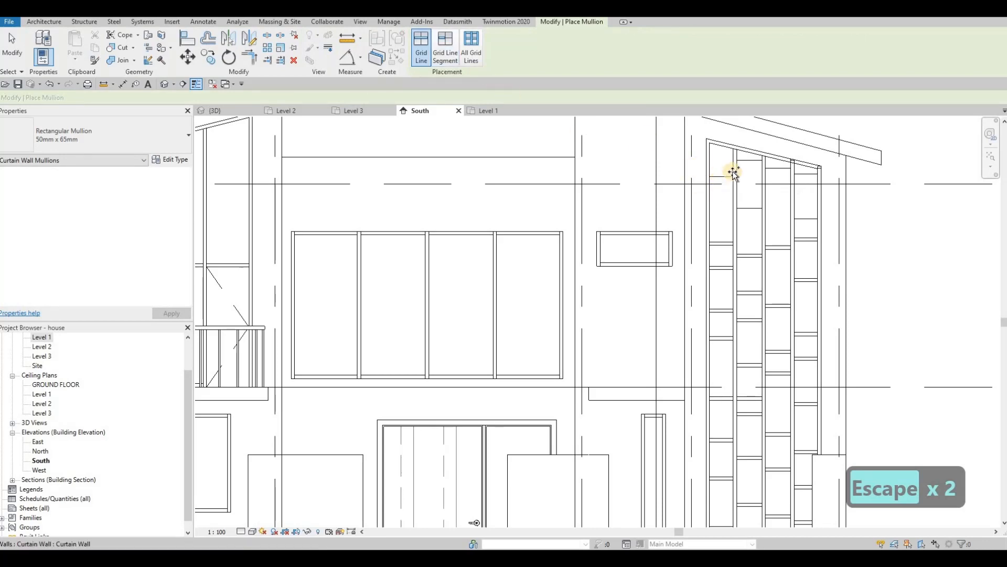
pyautogui.scroll(3, 734, 173)
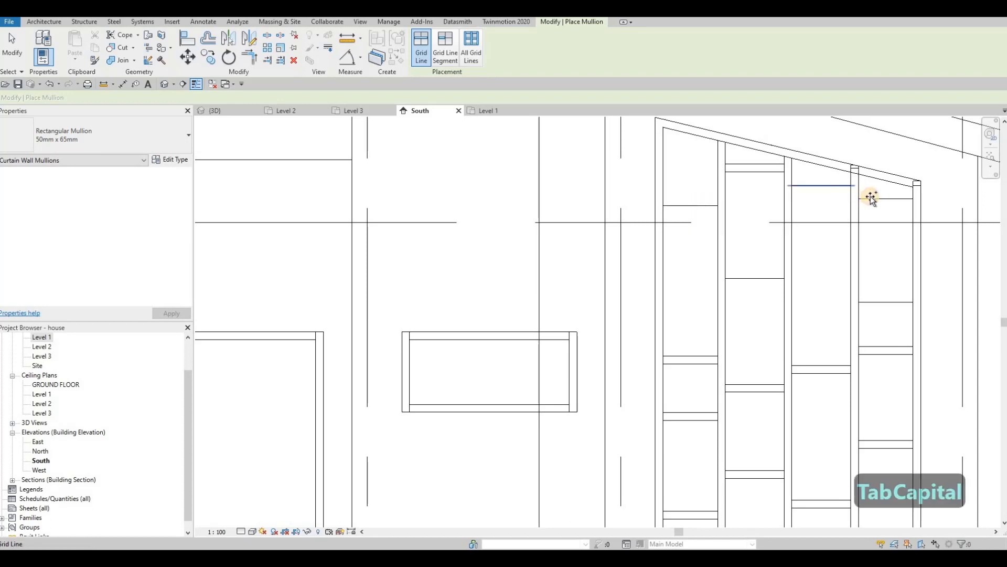
pyautogui.press('capslock')
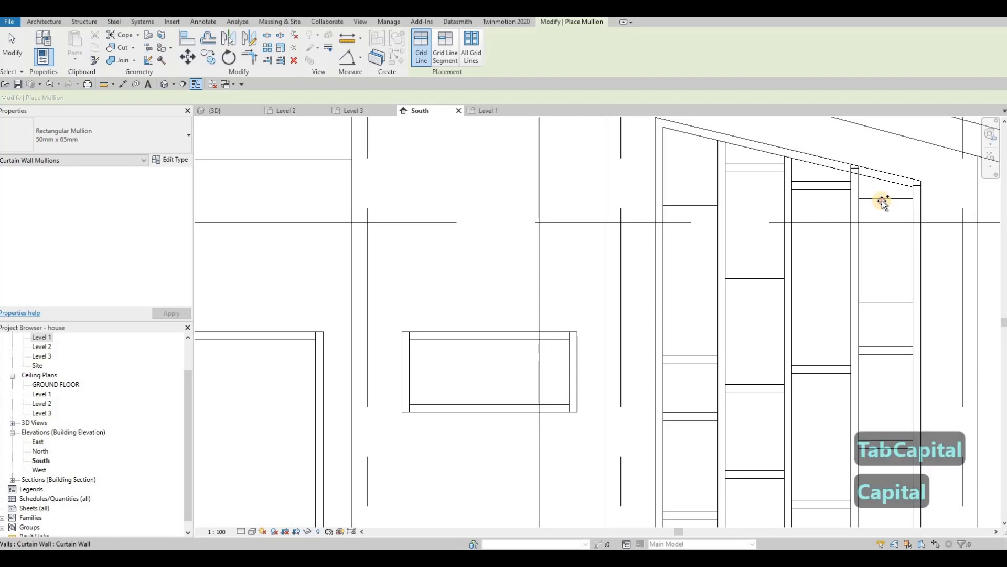
pyautogui.press('Tab')
pyautogui.press('capslock')
pyautogui.click(887, 301)
pyautogui.press('Tab')
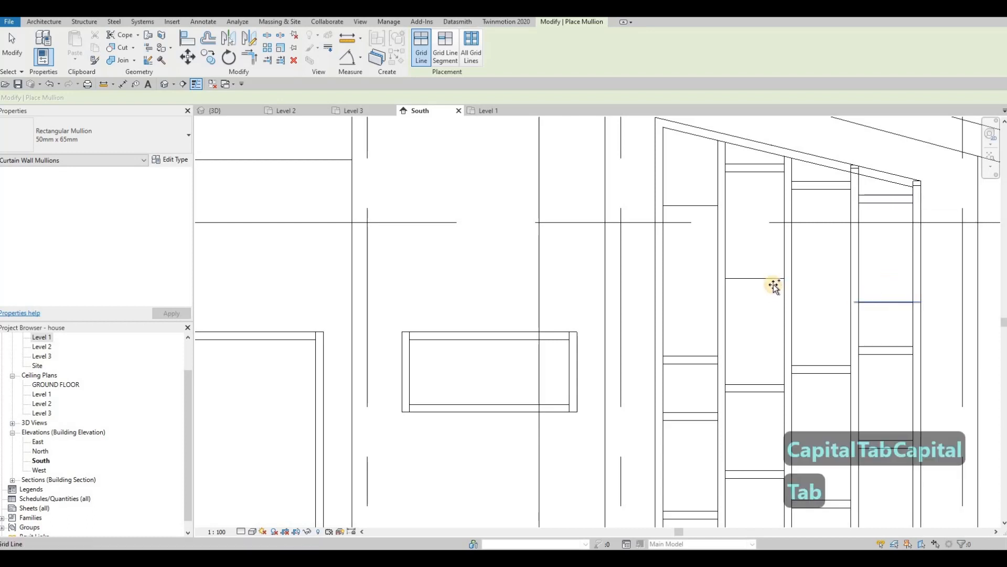
pyautogui.click(763, 276)
pyautogui.press('Tab')
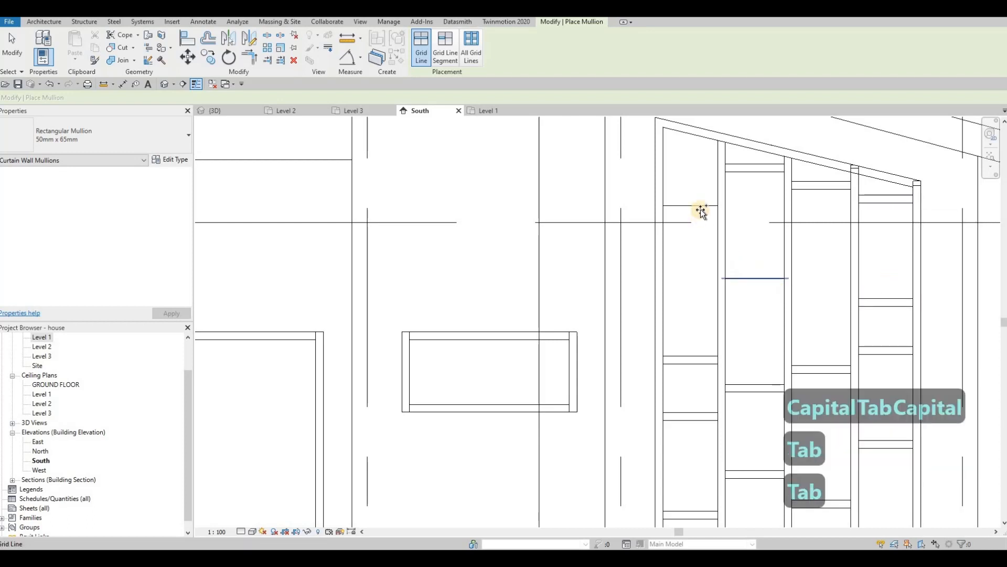
pyautogui.scroll(-5, 692, 216)
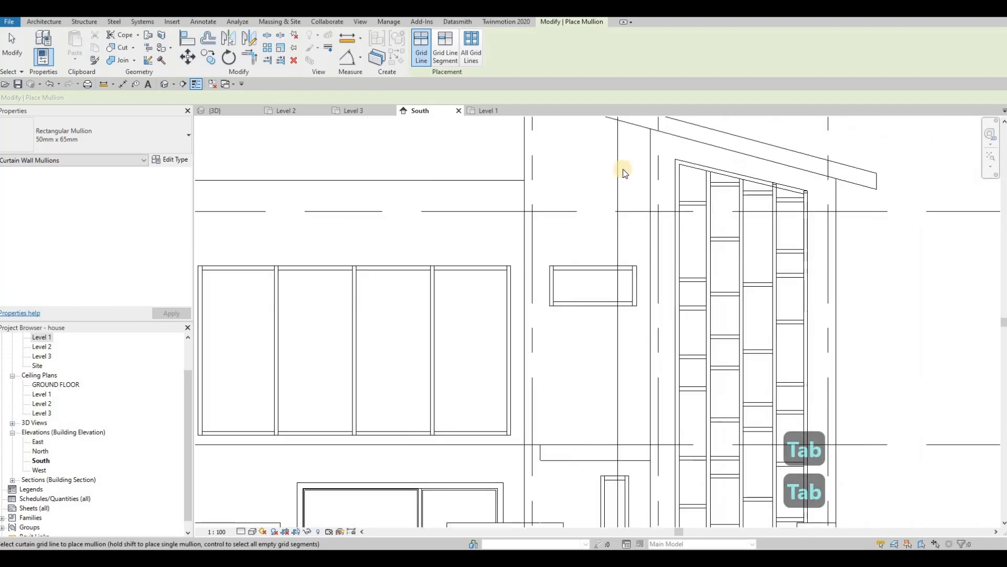
pyautogui.press('Escape')
pyautogui.press('Escape')
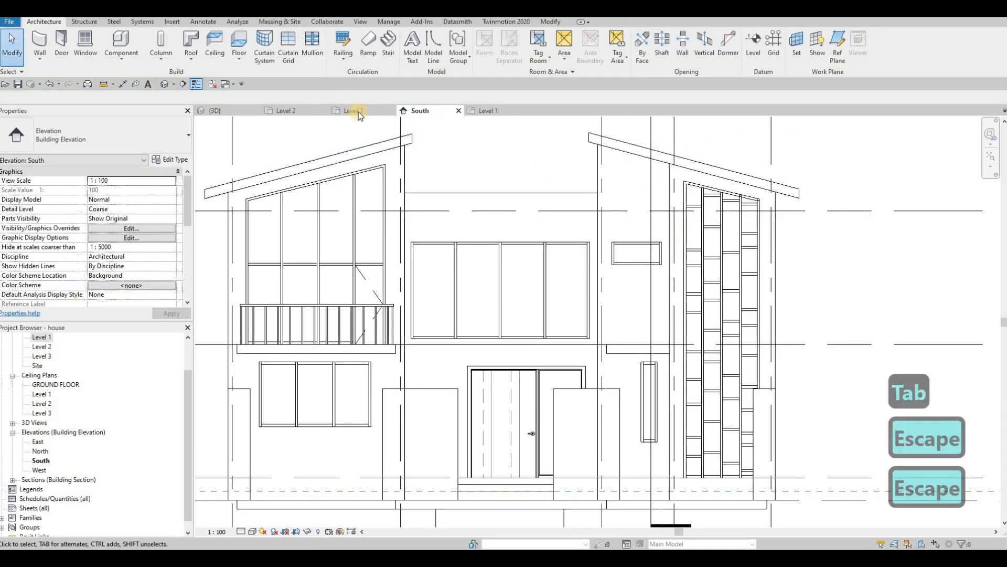
# Step: In the South elevation, stretch the top edge of the central curtain wall above the entrance up to just below the upper level line
pyautogui.hotkey('ctrl', 'Tab')
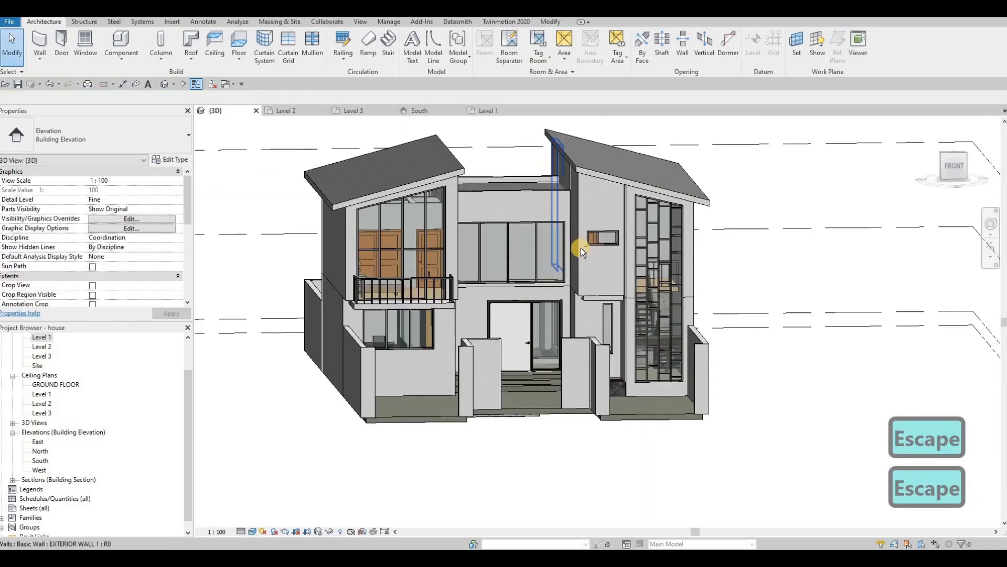
pyautogui.press('Escape')
pyautogui.keyDown('shift'); pyautogui.moveTo(461, 206); pyautogui.dragTo(451, 210, button='middle'); pyautogui.keyUp('shift')
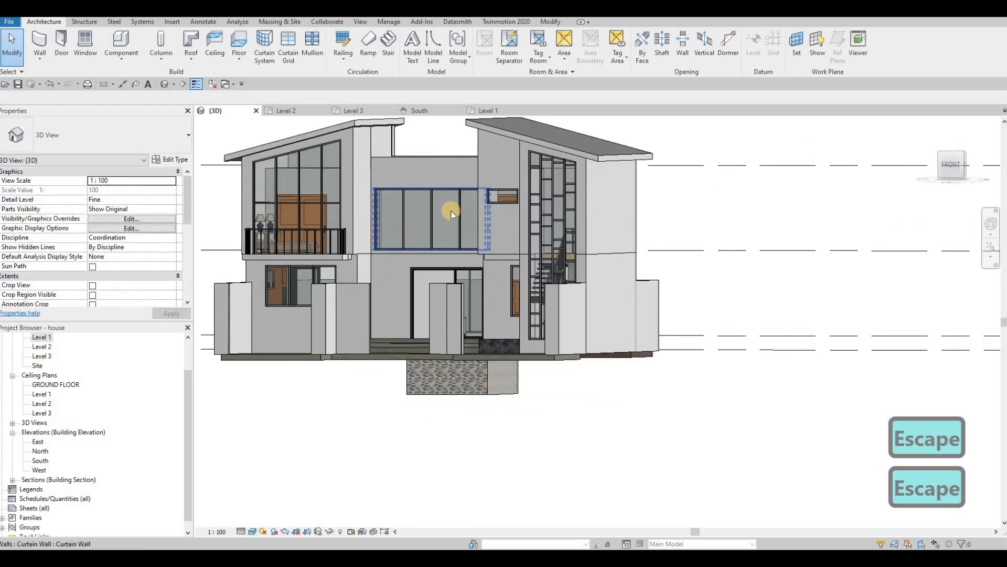
pyautogui.keyDown('shift'); pyautogui.moveTo(550, 216); pyautogui.dragTo(476, 168, button='middle'); pyautogui.keyUp('shift')
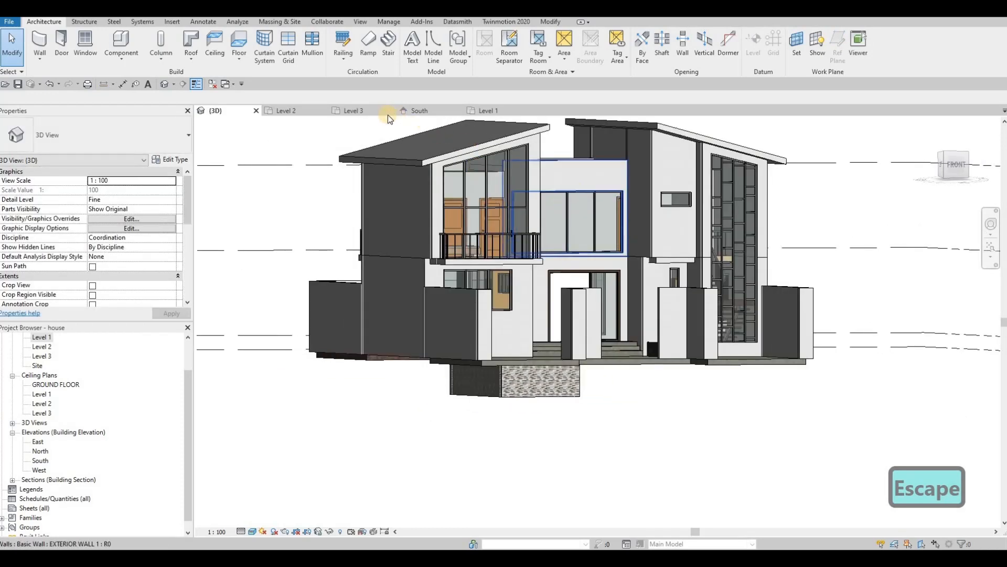
pyautogui.hotkey('ctrl', 'Tab')
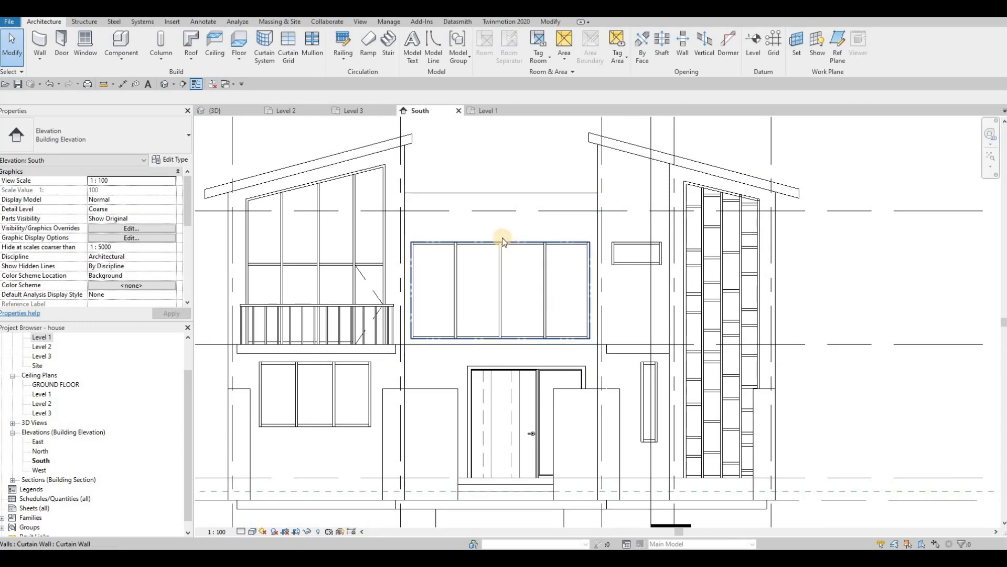
pyautogui.click(504, 231)
pyautogui.moveTo(499, 221); pyautogui.dragTo(567, 225)
pyautogui.press('Escape')
pyautogui.press('Escape')
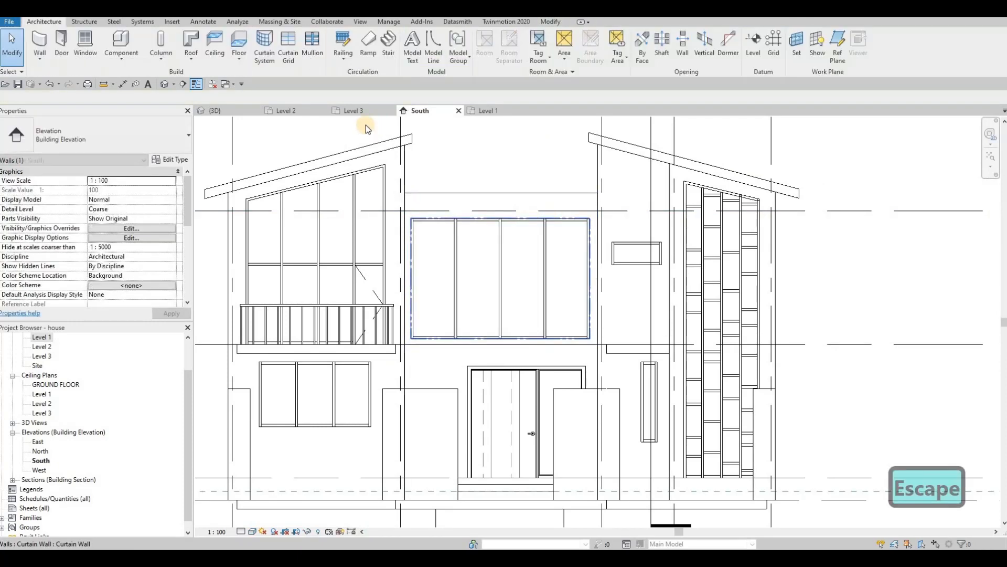
# Step: Examine the enlarged central curtain wall and the whole front facade in the 3D view
pyautogui.click(216, 111)
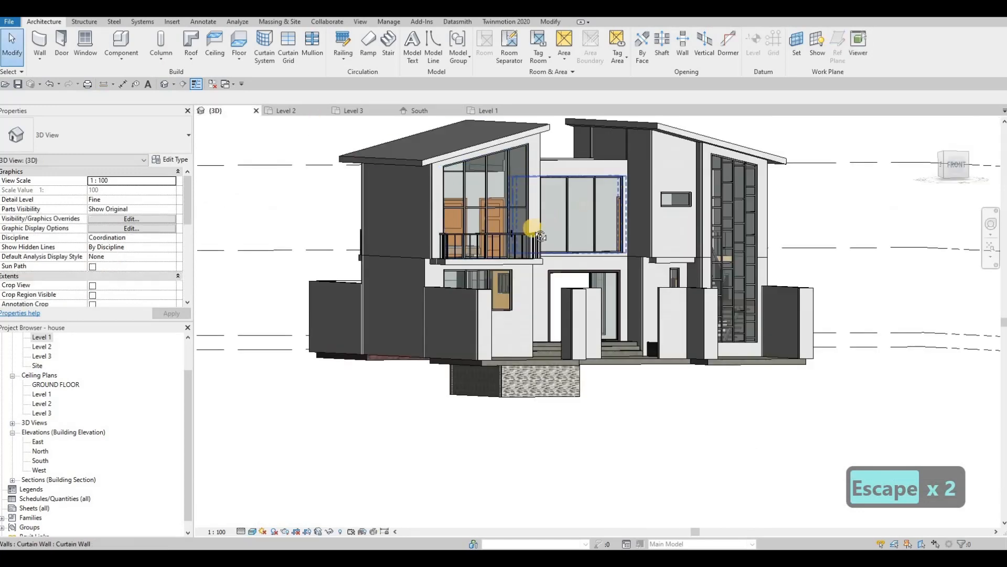
pyautogui.keyDown('shift'); pyautogui.moveTo(535, 228); pyautogui.dragTo(513, 230, button='middle'); pyautogui.keyUp('shift')
pyautogui.keyDown('shift'); pyautogui.moveTo(577, 205); pyautogui.dragTo(559, 267, button='middle'); pyautogui.keyUp('shift')
pyautogui.scroll(7, 523, 228)
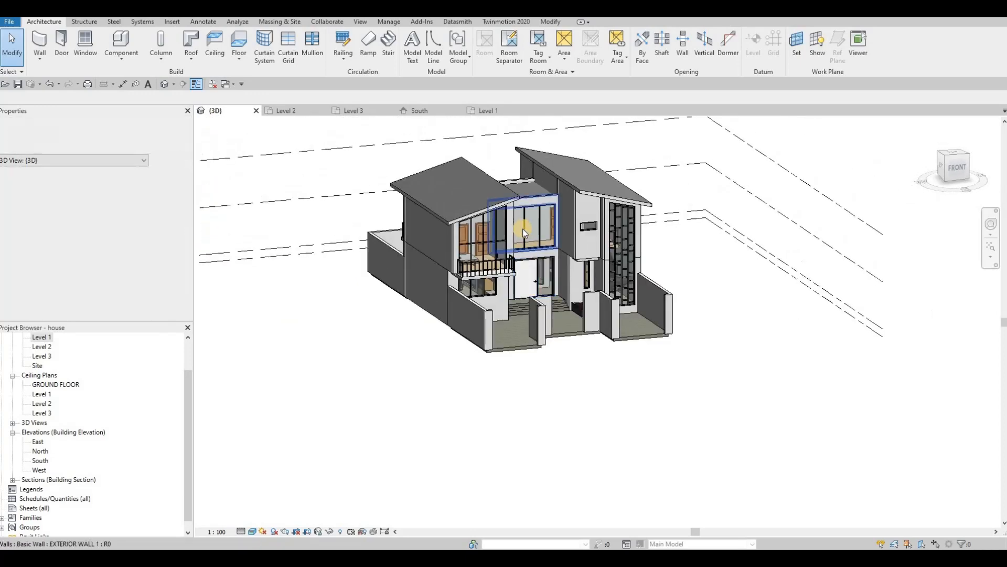
pyautogui.scroll(-6, 546, 246)
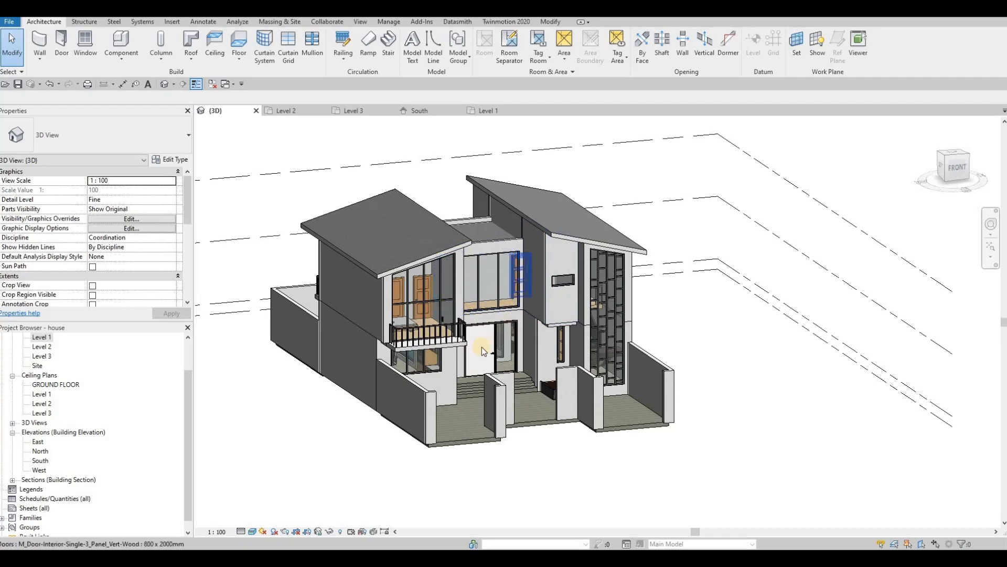
pyautogui.moveTo(500, 328); pyautogui.dragTo(484, 350, button='middle')
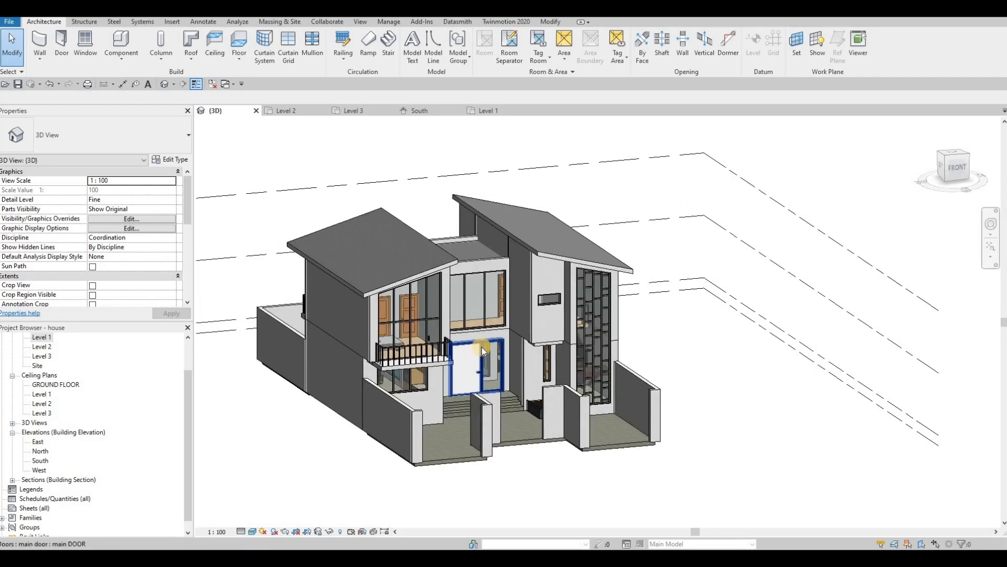